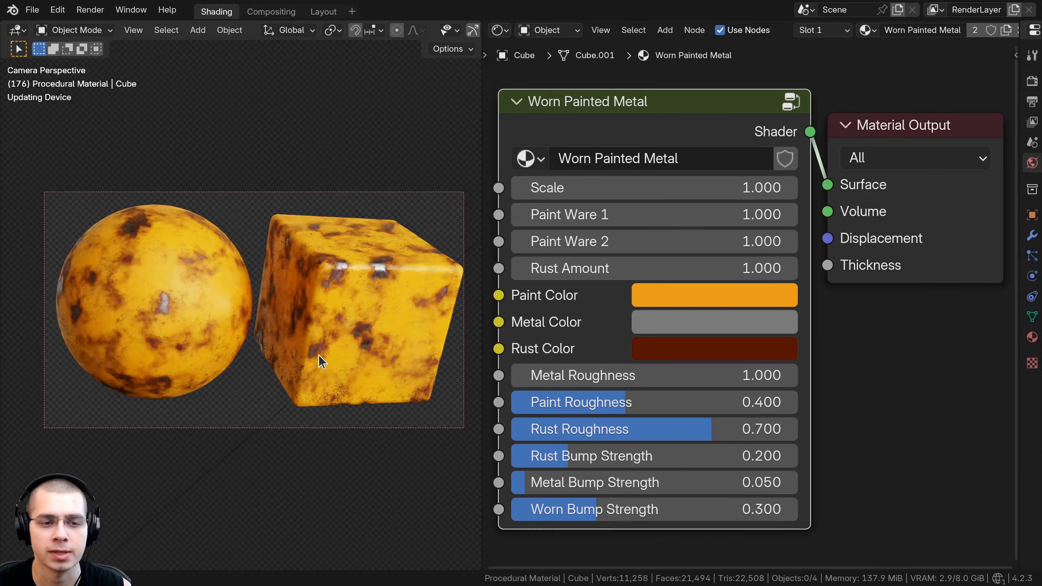
Step: Try different Scale and wear values on the Worn Painted Metal node, restore their defaults and inspect the cube's surface
{"action": "scroll", "coordinate": [318, 354], "scroll_direction": "up", "scroll_amount": 1}
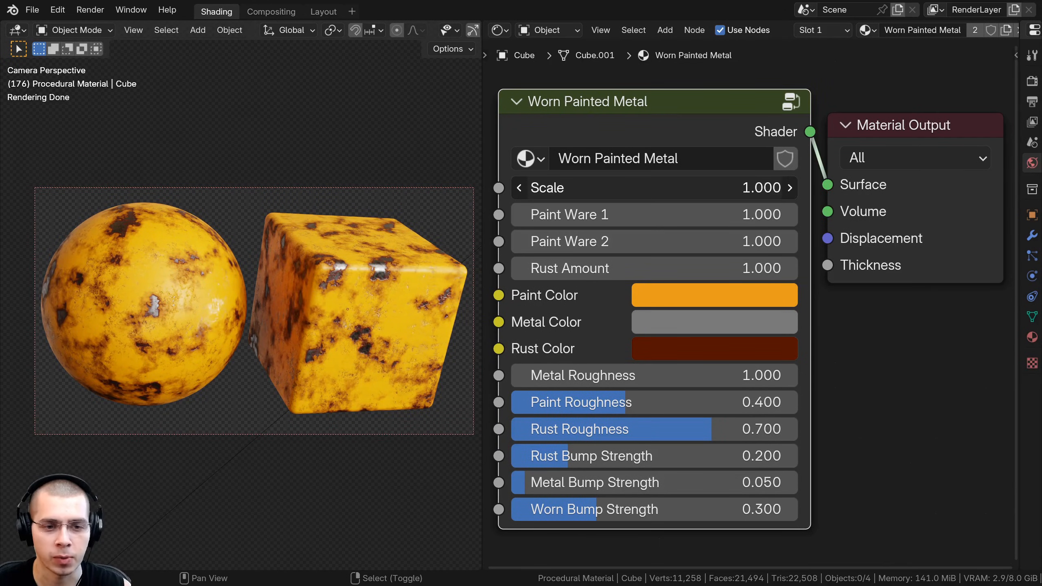
{"action": "mouse_move", "coordinate": [656, 188]}
{"action": "left_mouse_down"}
{"action": "mouse_move", "coordinate": [742, 188]}
{"action": "mouse_move", "coordinate": [648, 187]}
{"action": "mouse_move", "coordinate": [680, 214]}
{"action": "mouse_move", "coordinate": [663, 214]}
{"action": "mouse_move", "coordinate": [677, 214]}
{"action": "mouse_move", "coordinate": [659, 241]}
{"action": "mouse_move", "coordinate": [671, 241]}
{"action": "mouse_move", "coordinate": [682, 268]}
{"action": "mouse_move", "coordinate": [707, 268]}
{"action": "mouse_move", "coordinate": [632, 268]}
{"action": "mouse_move", "coordinate": [725, 268]}
{"action": "left_mouse_up"}
{"action": "scroll", "coordinate": [333, 273], "scroll_direction": "up", "scroll_amount": 6}
{"action": "key", "text": "BackSpace"}
{"action": "scroll", "coordinate": [237, 330], "scroll_direction": "down", "scroll_amount": 4}
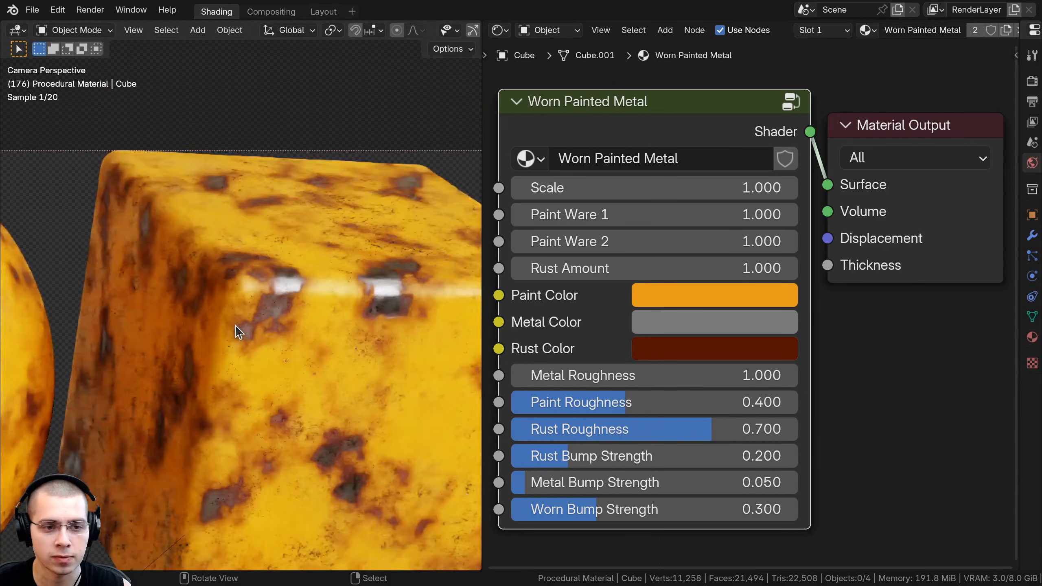
{"action": "middle_click_drag", "start_coordinate": [229, 318], "coordinate": [228, 281], "text": "shift"}
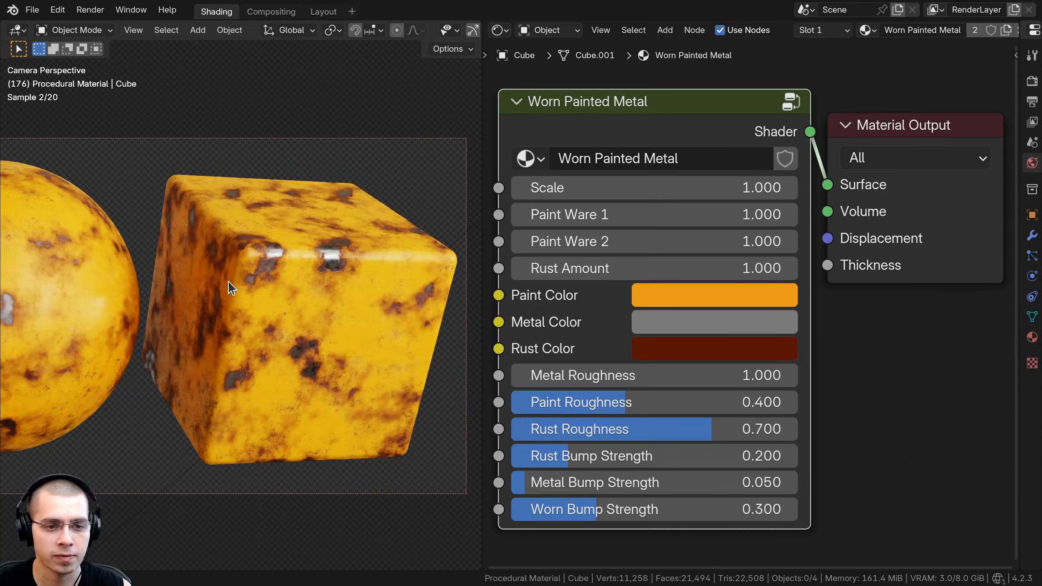
Step: Try alternative paint, metal and rust colors in the Worn Painted Metal node without keeping them
{"action": "left_click", "coordinate": [663, 298]}
{"action": "mouse_move", "coordinate": [677, 164]}
{"action": "left_mouse_down"}
{"action": "mouse_move", "coordinate": [628, 153]}
{"action": "mouse_move", "coordinate": [612, 177]}
{"action": "mouse_move", "coordinate": [602, 234]}
{"action": "mouse_move", "coordinate": [679, 235]}
{"action": "mouse_move", "coordinate": [545, 88]}
{"action": "mouse_move", "coordinate": [595, 139]}
{"action": "mouse_move", "coordinate": [620, 148]}
{"action": "mouse_move", "coordinate": [670, 105]}
{"action": "mouse_move", "coordinate": [634, 164]}
{"action": "mouse_move", "coordinate": [647, 131]}
{"action": "left_mouse_up"}
{"action": "key", "text": "Escape"}
{"action": "left_click", "coordinate": [668, 323]}
{"action": "left_click", "coordinate": [672, 349]}
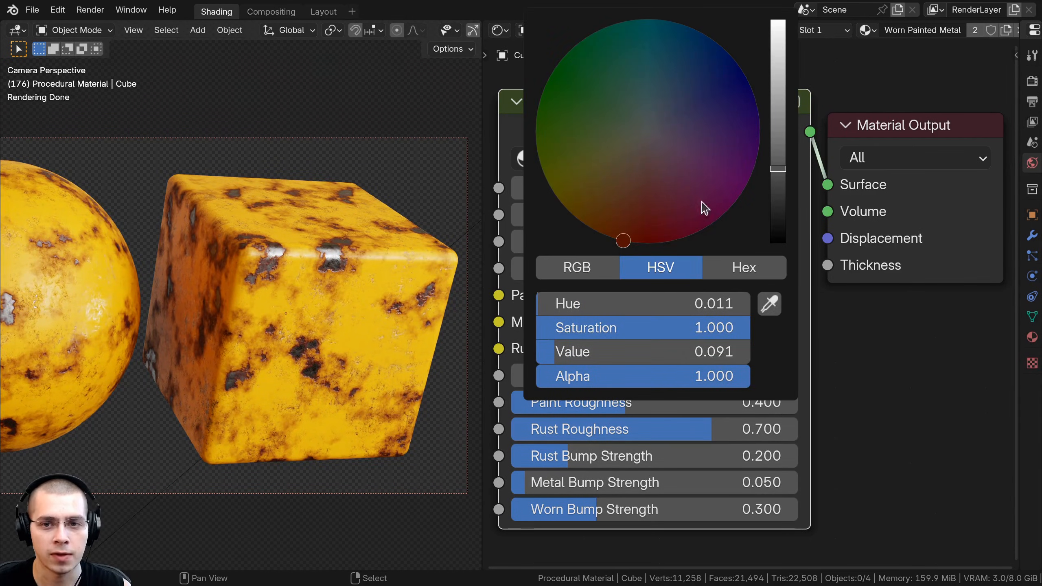
{"action": "left_click_drag", "start_coordinate": [704, 209], "coordinate": [710, 221]}
{"action": "key", "text": "Escape"}
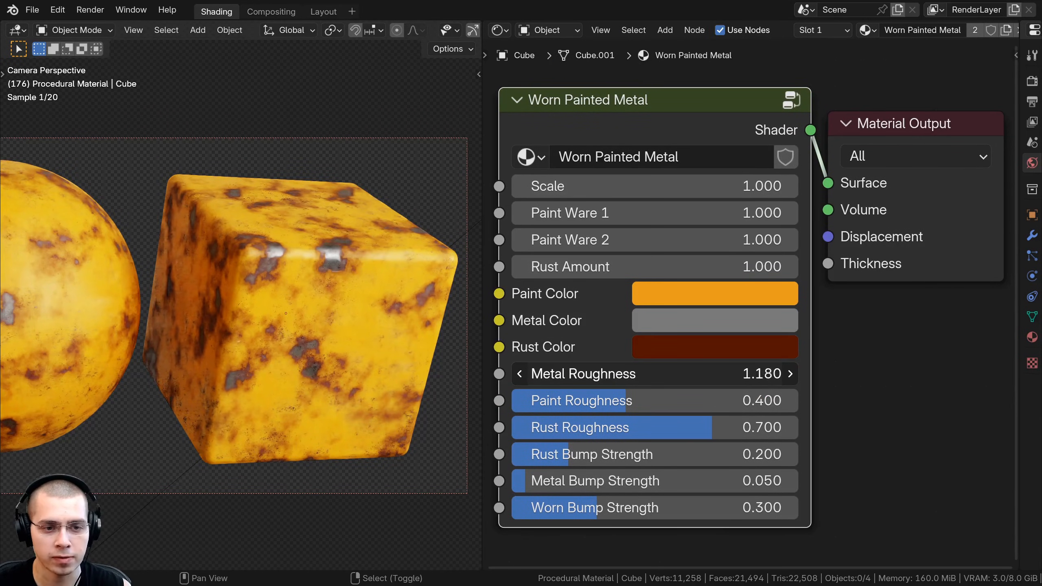
Step: Try other roughness and bump strength values on the Worn Painted Metal node without keeping them
{"action": "right_click", "coordinate": [610, 374]}
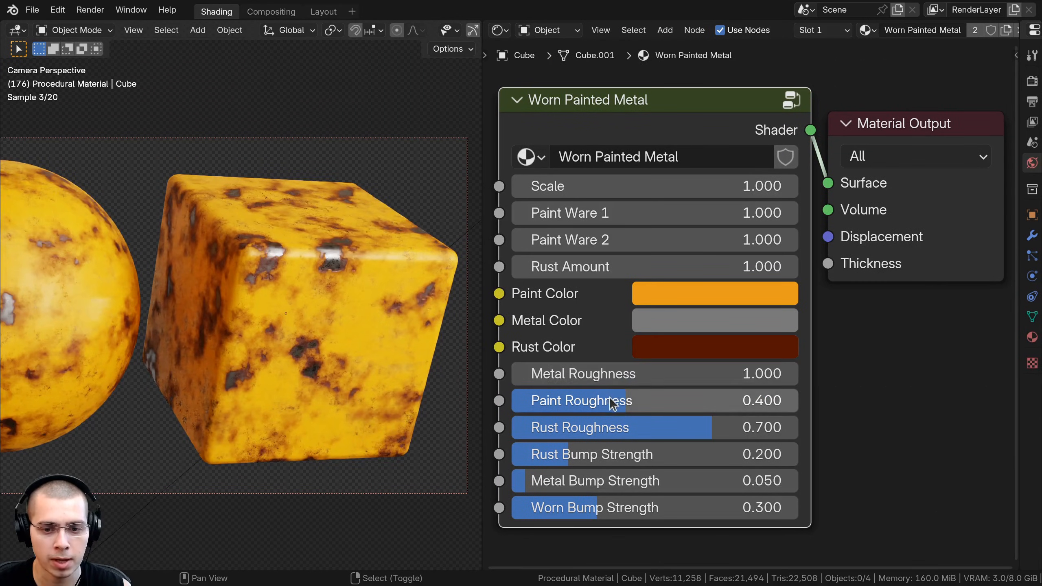
{"action": "mouse_move", "coordinate": [656, 400]}
{"action": "left_mouse_down"}
{"action": "mouse_move", "coordinate": [533, 400]}
{"action": "mouse_move", "coordinate": [470, 423]}
{"action": "mouse_move", "coordinate": [530, 422]}
{"action": "mouse_move", "coordinate": [438, 423]}
{"action": "left_mouse_up"}
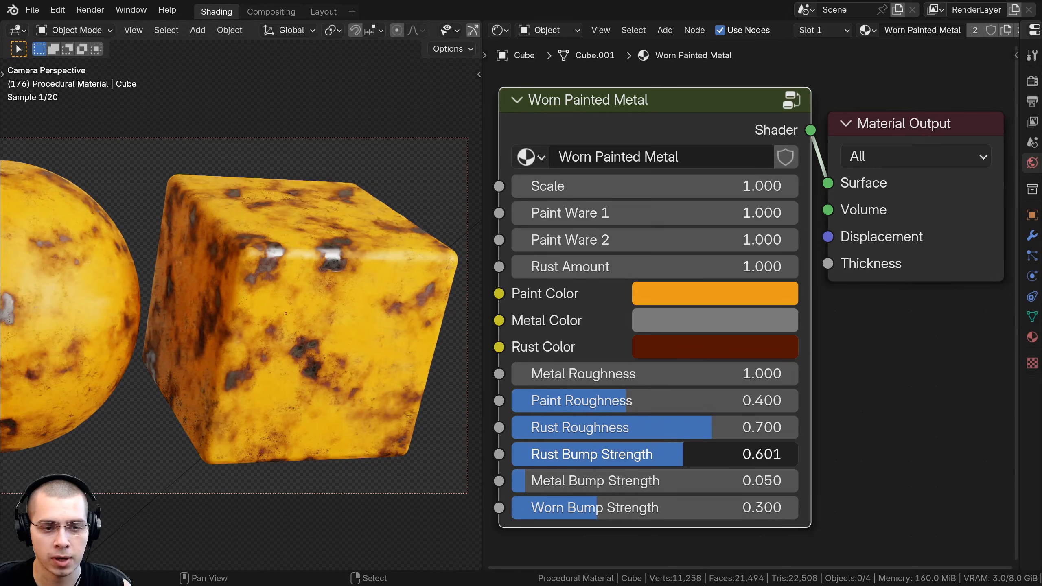
{"action": "left_click_drag", "start_coordinate": [705, 453], "coordinate": [525, 480]}
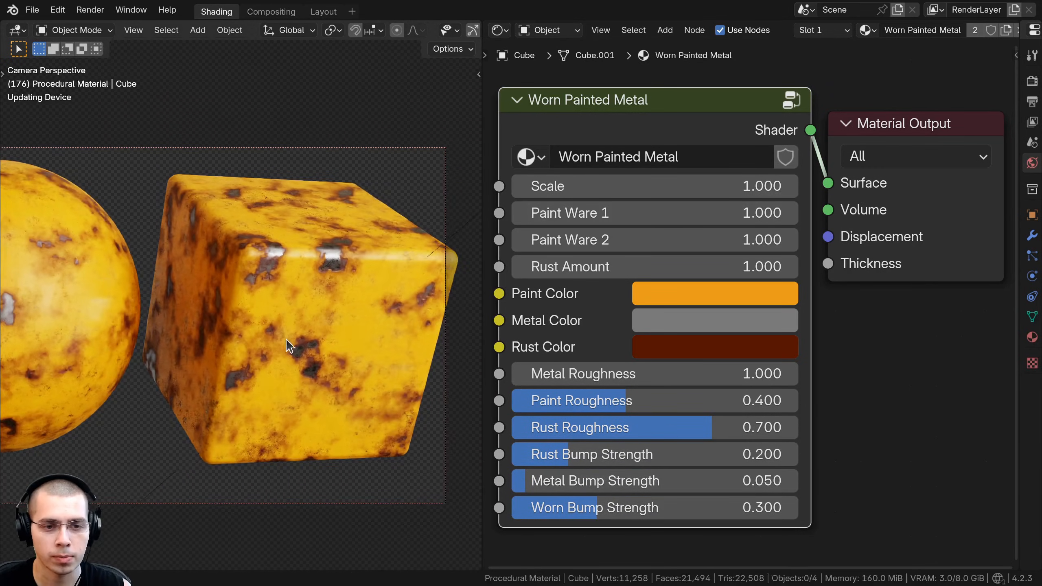
{"action": "scroll", "coordinate": [304, 312], "scroll_direction": "up", "scroll_amount": 5}
{"action": "mouse_move", "coordinate": [585, 507]}
{"action": "left_mouse_down"}
{"action": "mouse_move", "coordinate": [795, 507]}
{"action": "mouse_move", "coordinate": [512, 507]}
{"action": "mouse_move", "coordinate": [796, 507]}
{"action": "mouse_move", "coordinate": [598, 507]}
{"action": "left_mouse_up"}
{"action": "scroll", "coordinate": [348, 326], "scroll_direction": "down", "scroll_amount": 7}
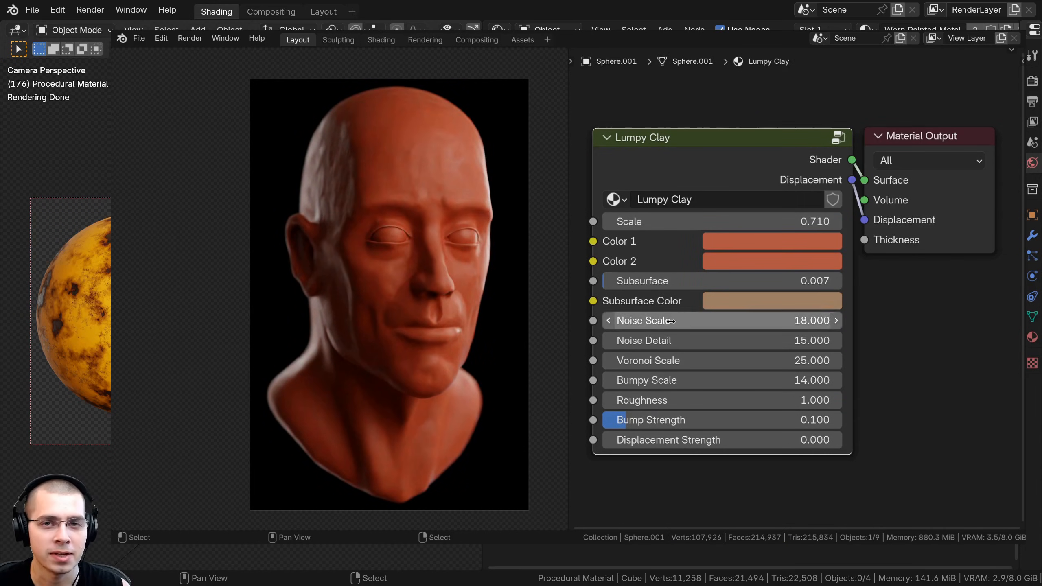
Step: Adjust the Lumpy Clay node's subsurface, then assign the Glass and Wood 0 asset materials in the teapot scene
{"action": "left_click_drag", "start_coordinate": [697, 281], "coordinate": [722, 281]}
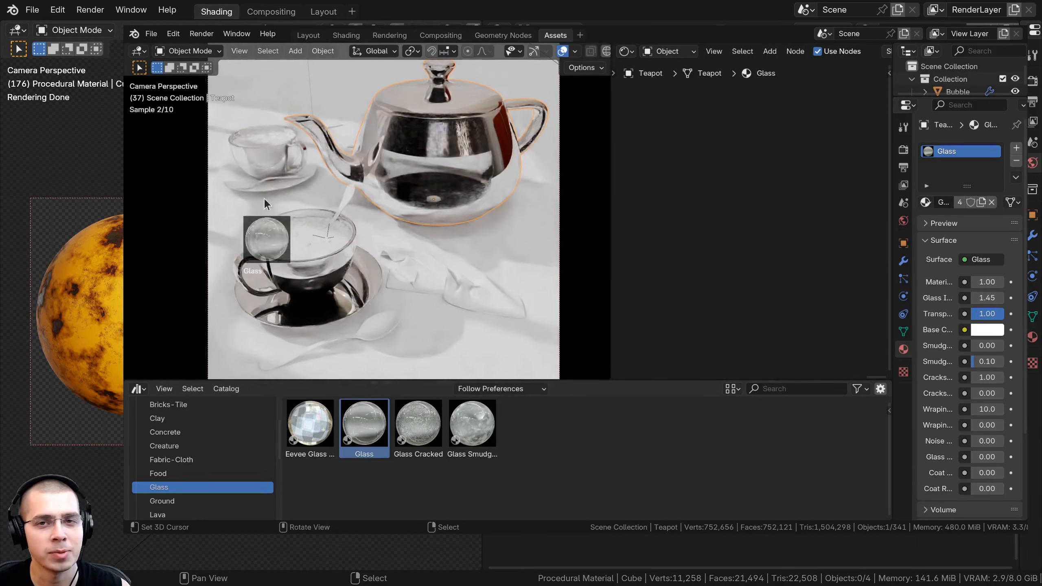
{"action": "left_click_drag", "start_coordinate": [264, 197], "coordinate": [266, 205]}
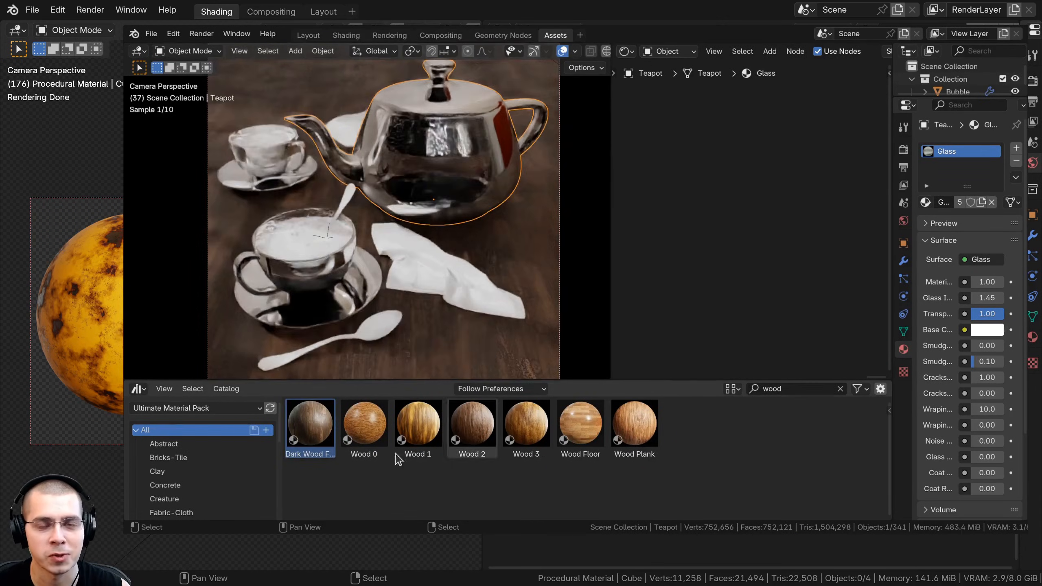
{"action": "left_click_drag", "start_coordinate": [364, 423], "coordinate": [534, 252]}
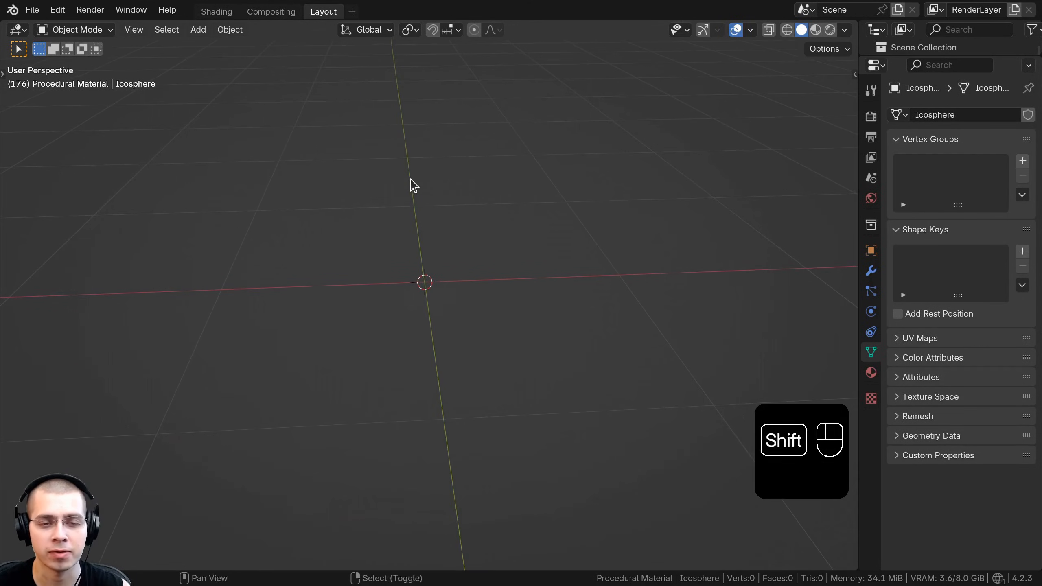
Step: Add an ico sphere with 6 subdivisions at the world origin and shade it smooth
{"action": "middle_click_drag", "start_coordinate": [432, 183], "coordinate": [423, 191]}
{"action": "key", "text": "shift+a"}
{"action": "mouse_move", "coordinate": [418, 181]}
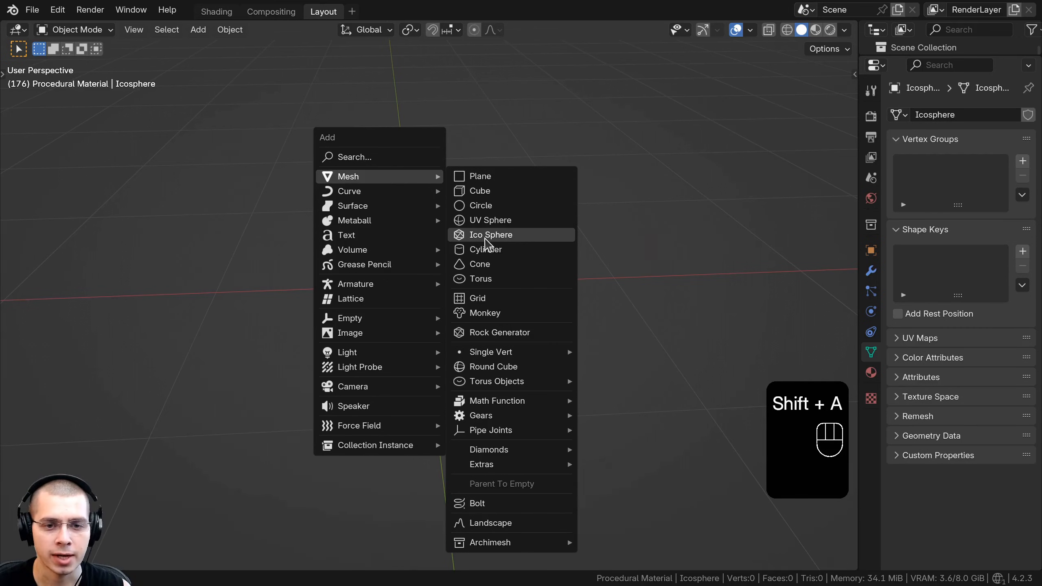
{"action": "left_click", "coordinate": [485, 242]}
{"action": "left_click", "coordinate": [57, 557]}
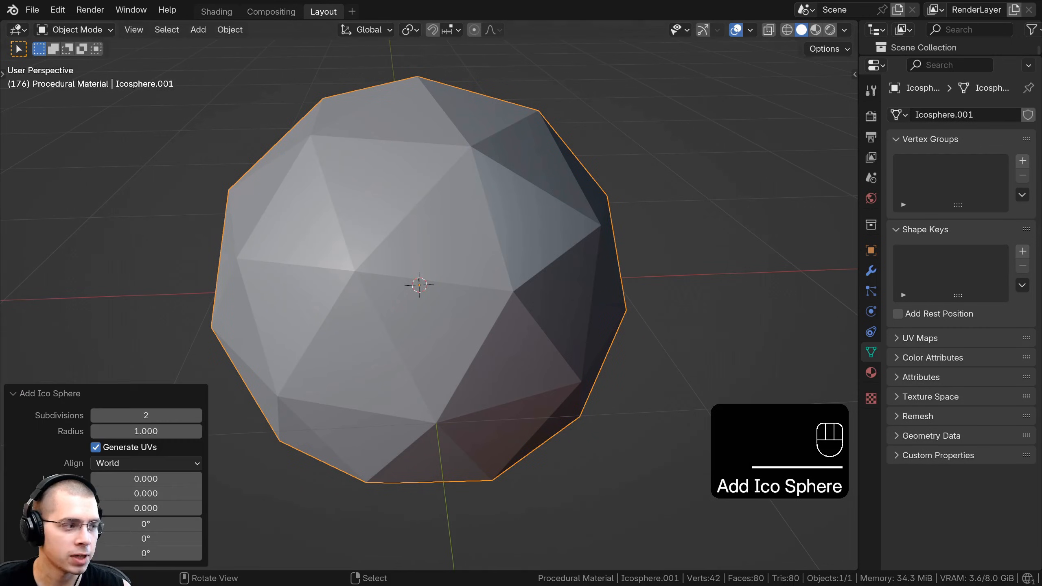
{"action": "left_click", "coordinate": [142, 415]}
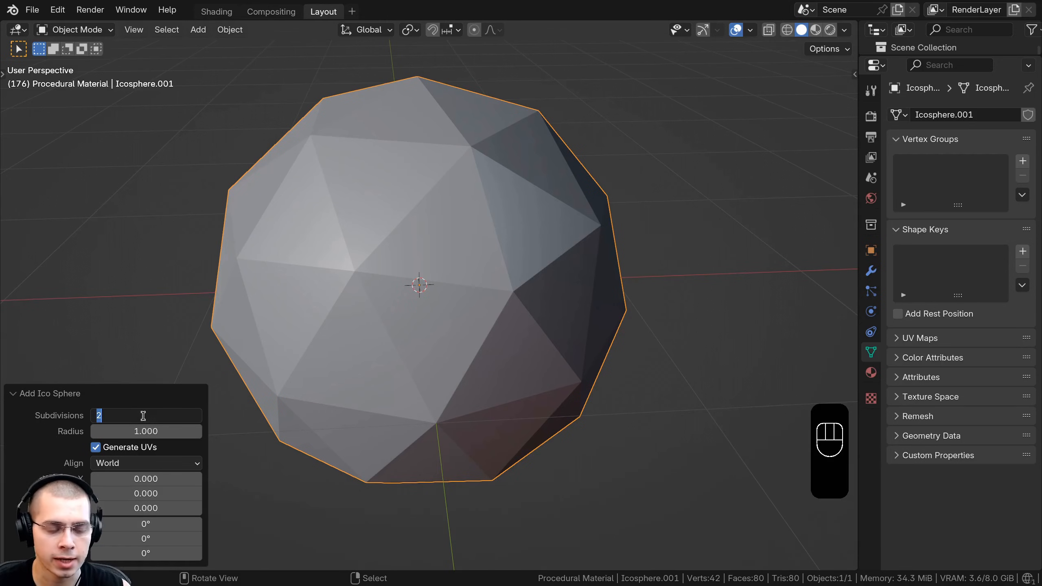
{"action": "type", "text": "5"}
{"action": "key", "text": "Return"}
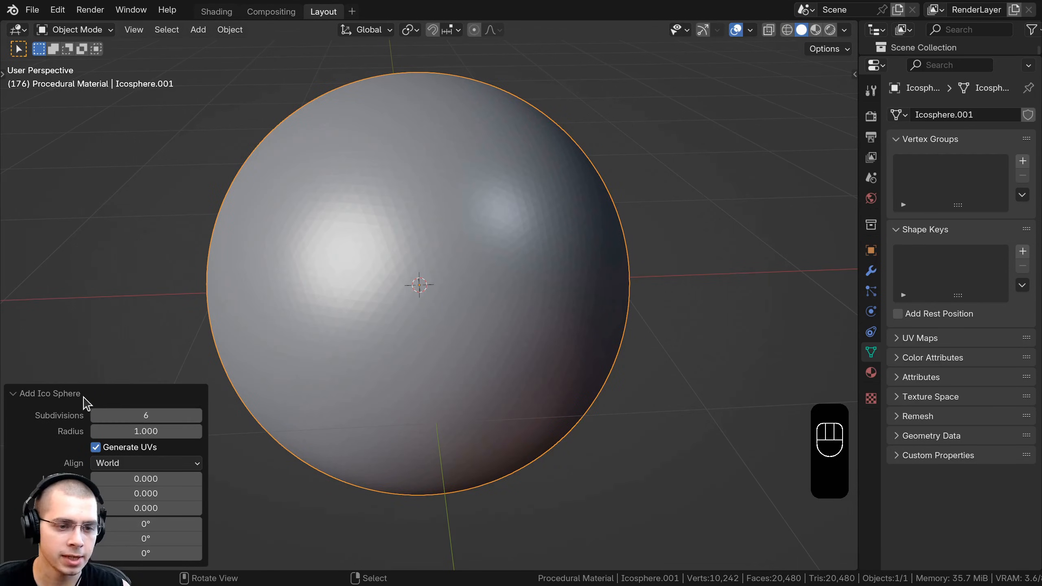
{"action": "left_click", "coordinate": [69, 393]}
{"action": "key", "text": "w"}
{"action": "left_click", "coordinate": [239, 161]}
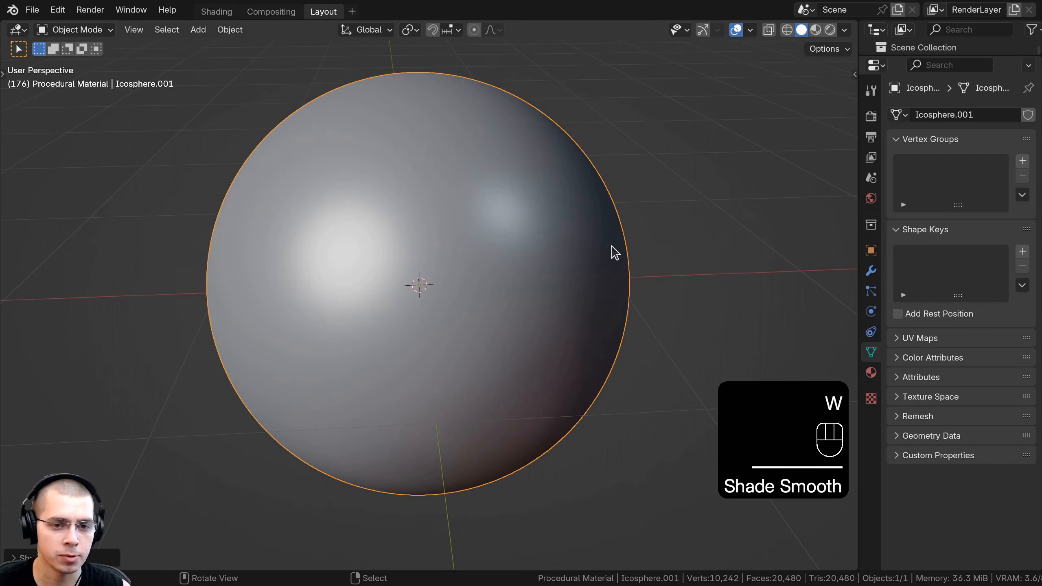
Step: Scale the ico sphere by a factor of 0.2 and apply its scale
{"action": "type", "text": "s"}
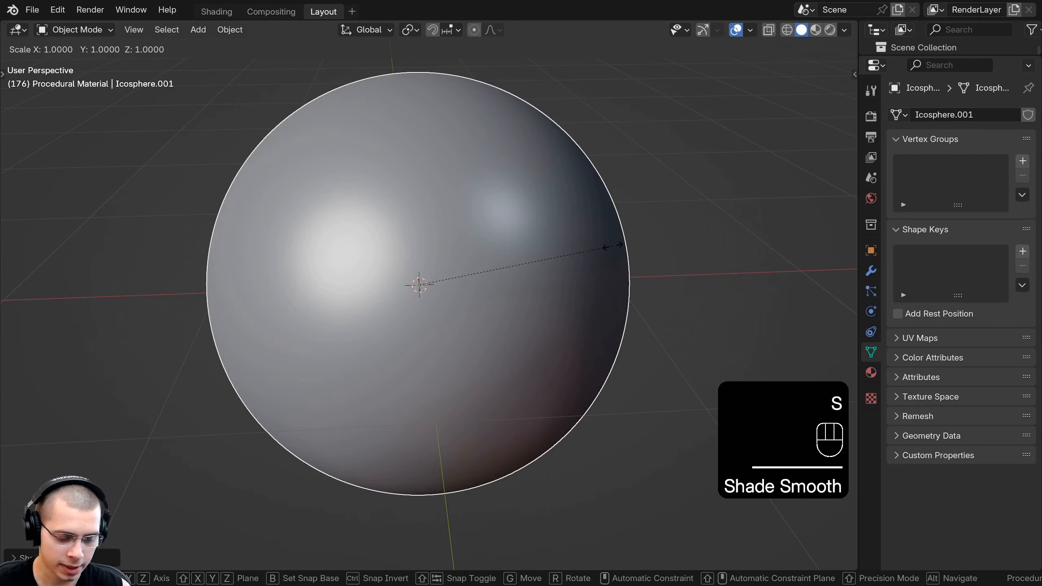
{"action": "type", "text": ".2"}
{"action": "key", "text": "Return"}
{"action": "scroll", "coordinate": [407, 188], "scroll_direction": "up", "scroll_amount": 6}
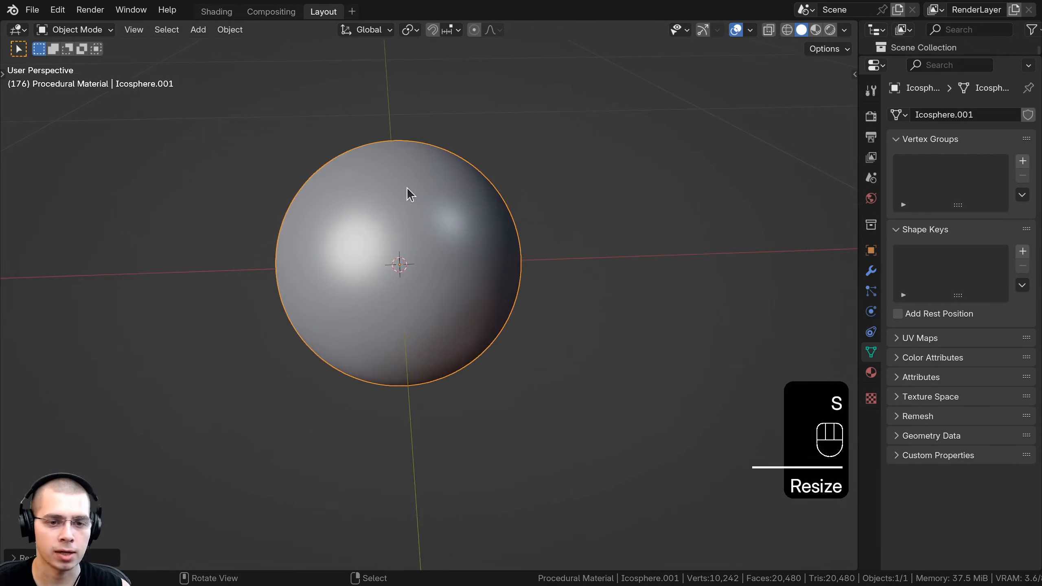
{"action": "key", "text": "ctrl+a"}
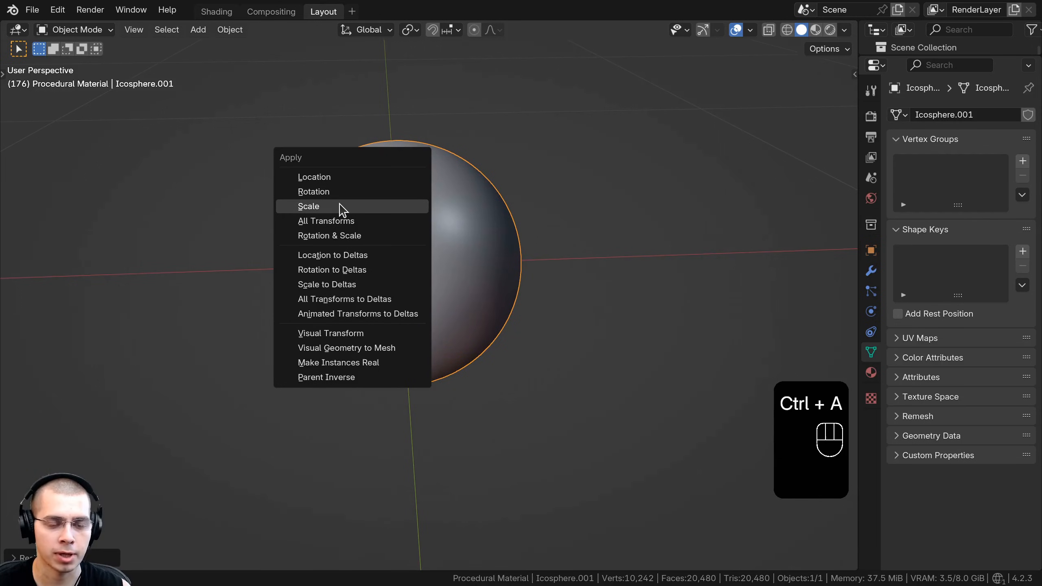
{"action": "left_click", "coordinate": [308, 206]}
{"action": "middle_click_drag", "start_coordinate": [443, 264], "coordinate": [438, 227], "text": "shift"}
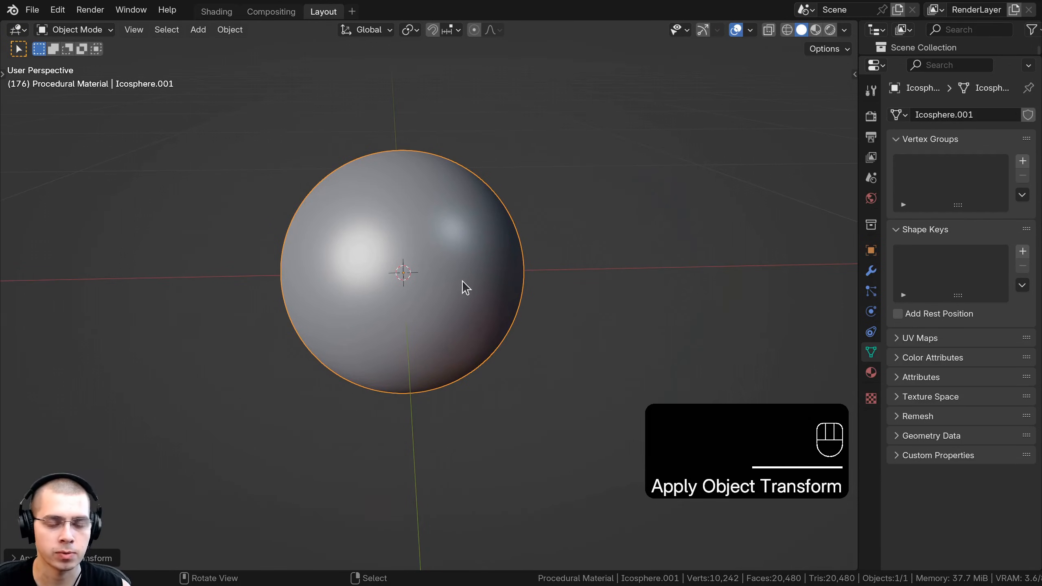
Step: Move the sphere about 0.29 m along the negative global X axis
{"action": "scroll", "coordinate": [480, 274], "scroll_direction": "down", "scroll_amount": 2}
{"action": "key", "text": "g"}
{"action": "key", "text": "x"}
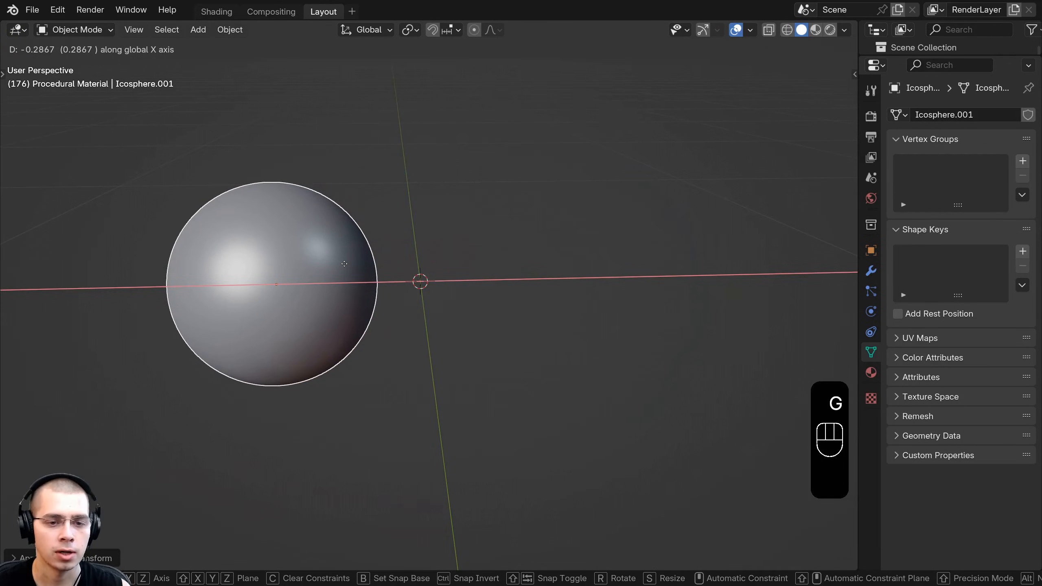
{"action": "left_click", "coordinate": [345, 263]}
Step: Add a cube at the world origin, scale it by a factor of 0.2 and apply its scale
{"action": "scroll", "coordinate": [428, 187], "scroll_direction": "down", "scroll_amount": 4}
{"action": "key", "text": "shift+a"}
{"action": "mouse_move", "coordinate": [429, 188]}
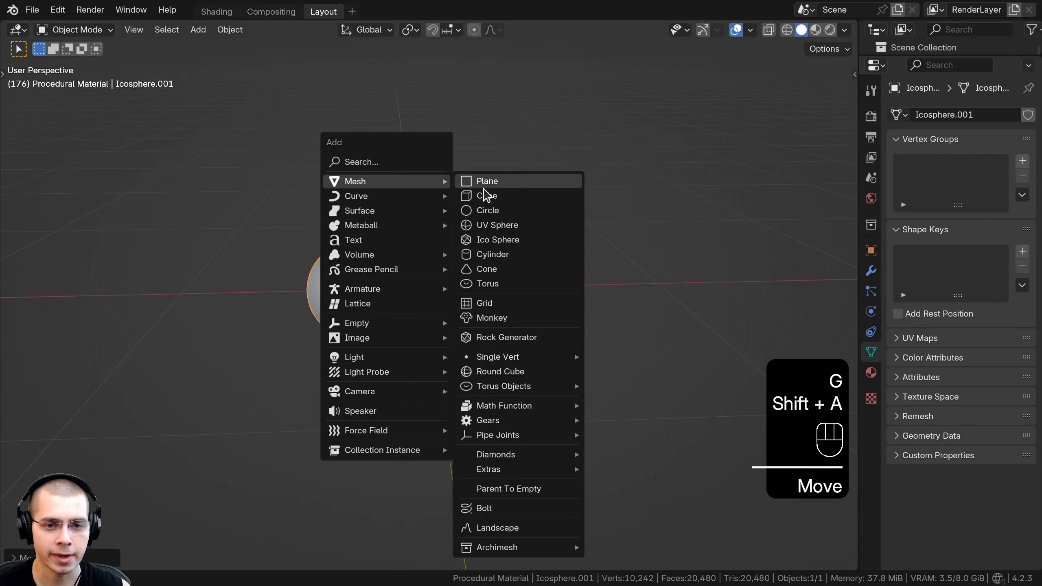
{"action": "left_click", "coordinate": [494, 199]}
{"action": "type", "text": "s.2"}
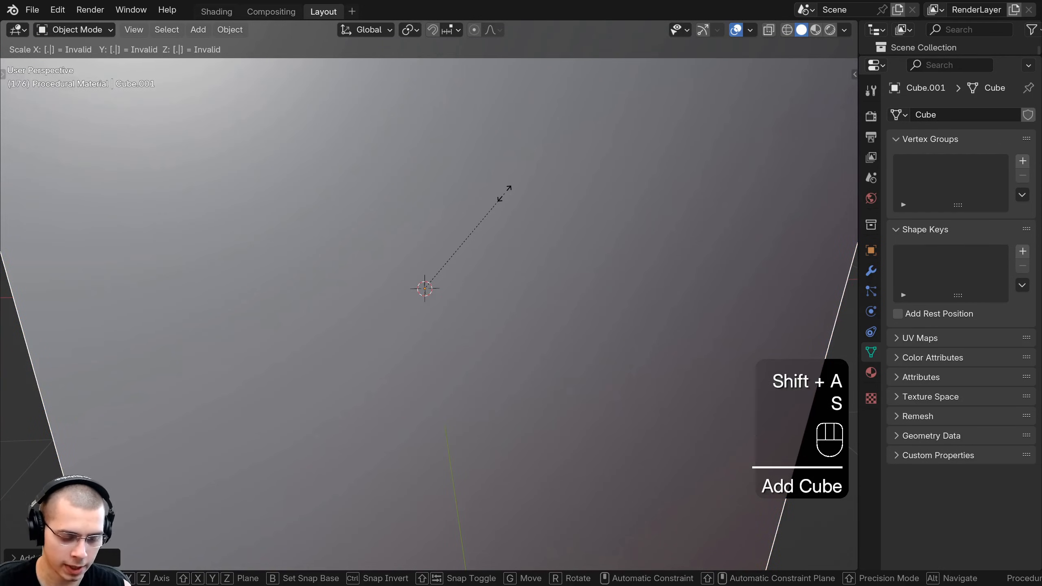
{"action": "left_click", "coordinate": [504, 195]}
{"action": "scroll", "coordinate": [505, 203], "scroll_direction": "up", "scroll_amount": 2}
{"action": "key", "text": "ctrl+a"}
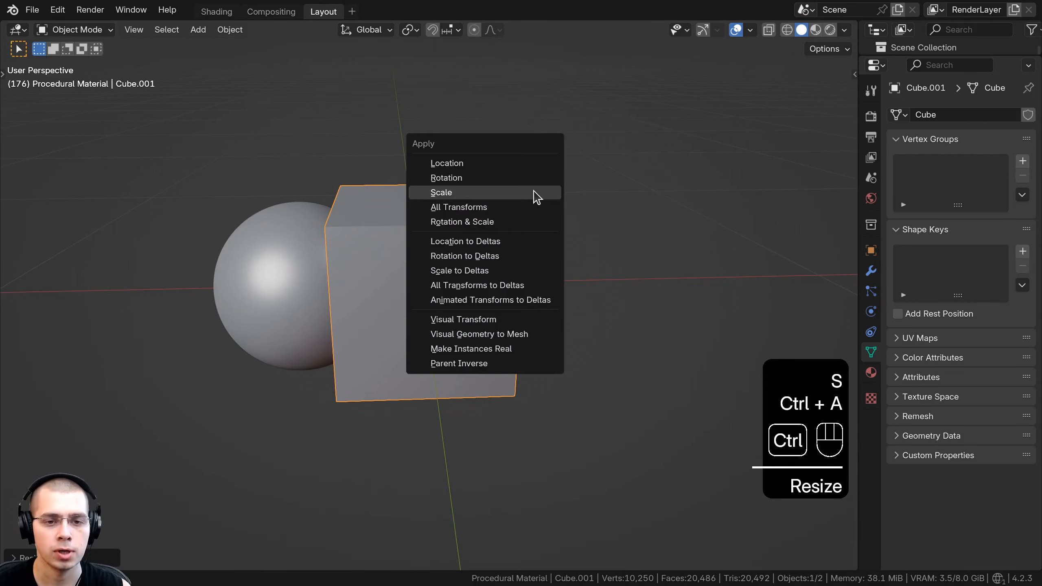
{"action": "left_click", "coordinate": [533, 191]}
Step: Shrink the cube's geometry slightly in Edit Mode so it roughly matches the sphere's size
{"action": "scroll", "coordinate": [564, 259], "scroll_direction": "down", "scroll_amount": 3}
{"action": "middle_click_drag", "start_coordinate": [563, 260], "coordinate": [576, 210]}
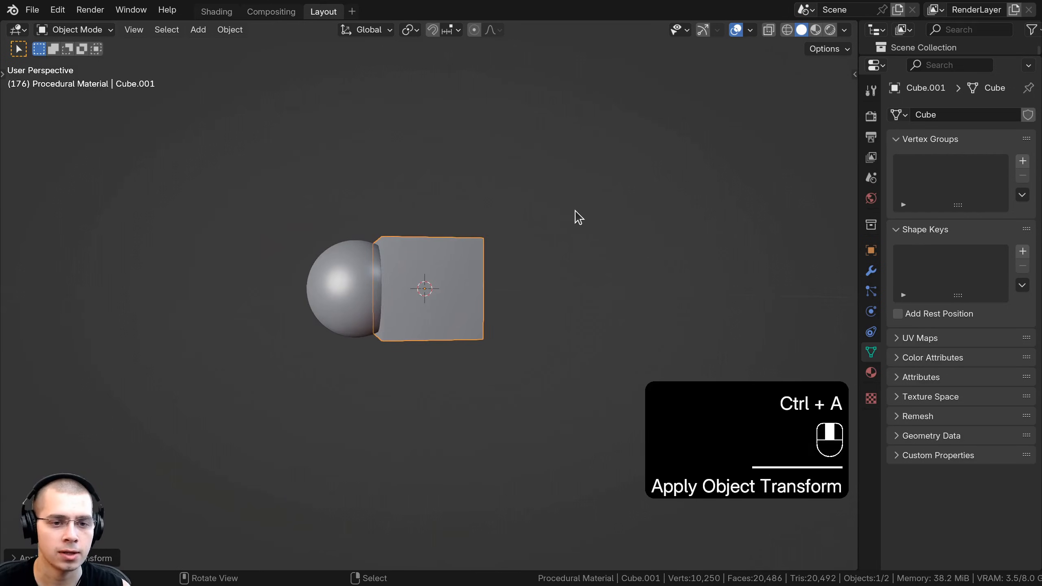
{"action": "scroll", "coordinate": [616, 197], "scroll_direction": "up", "scroll_amount": 3}
{"action": "key", "text": "Tab"}
{"action": "key", "text": "s"}
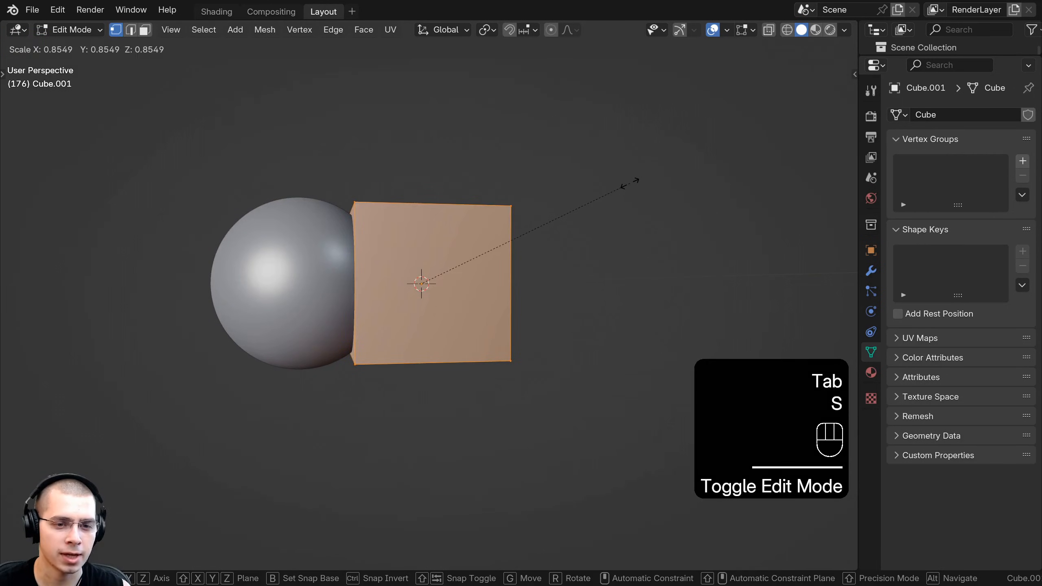
{"action": "left_click", "coordinate": [600, 216]}
Step: Bevel all the cube's edges about 0.03 m wide with several segments, and shade the cube smooth in Object Mode
{"action": "middle_click_drag", "start_coordinate": [600, 216], "coordinate": [622, 222]}
{"action": "scroll", "coordinate": [622, 223], "scroll_direction": "up", "scroll_amount": 2}
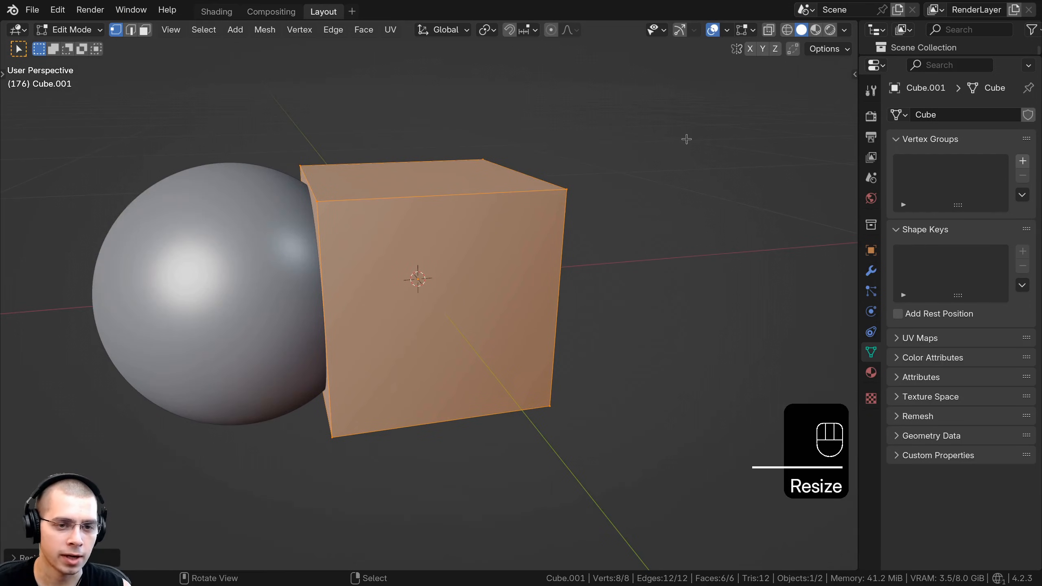
{"action": "key", "text": "ctrl+b"}
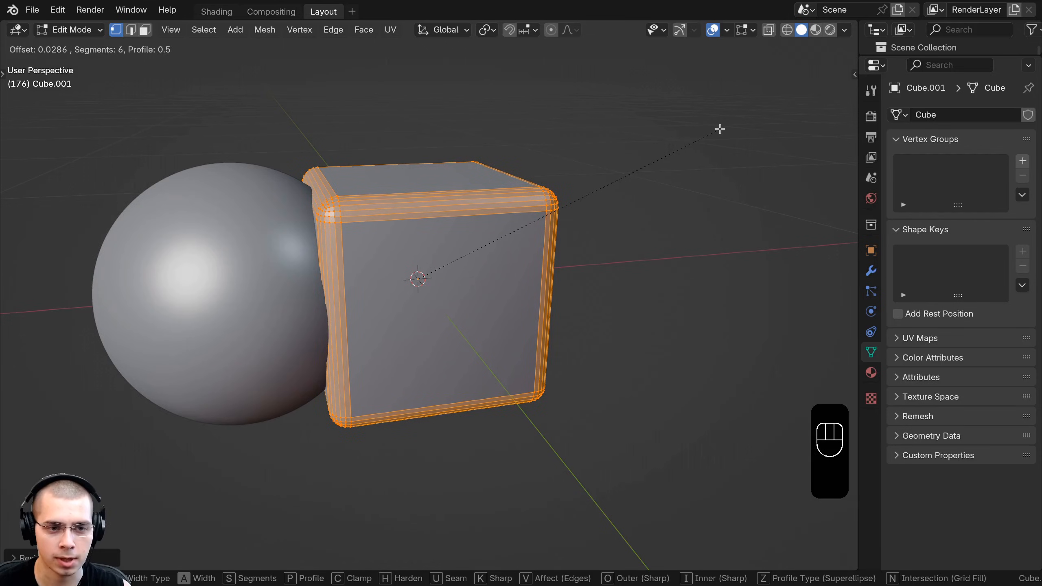
{"action": "left_click", "coordinate": [720, 129]}
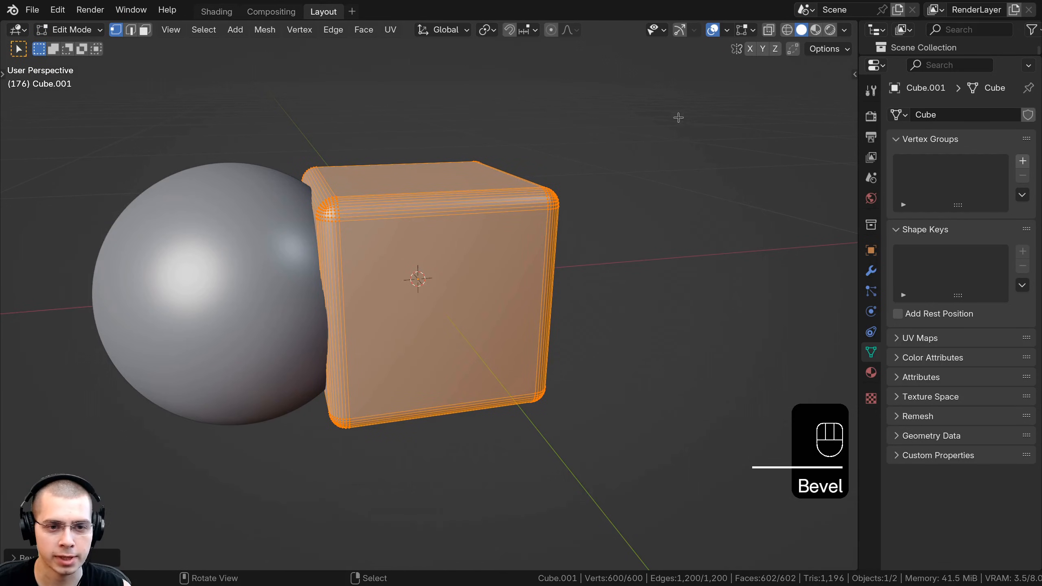
{"action": "key", "text": "Tab"}
{"action": "key", "text": "w"}
{"action": "left_click", "coordinate": [448, 109]}
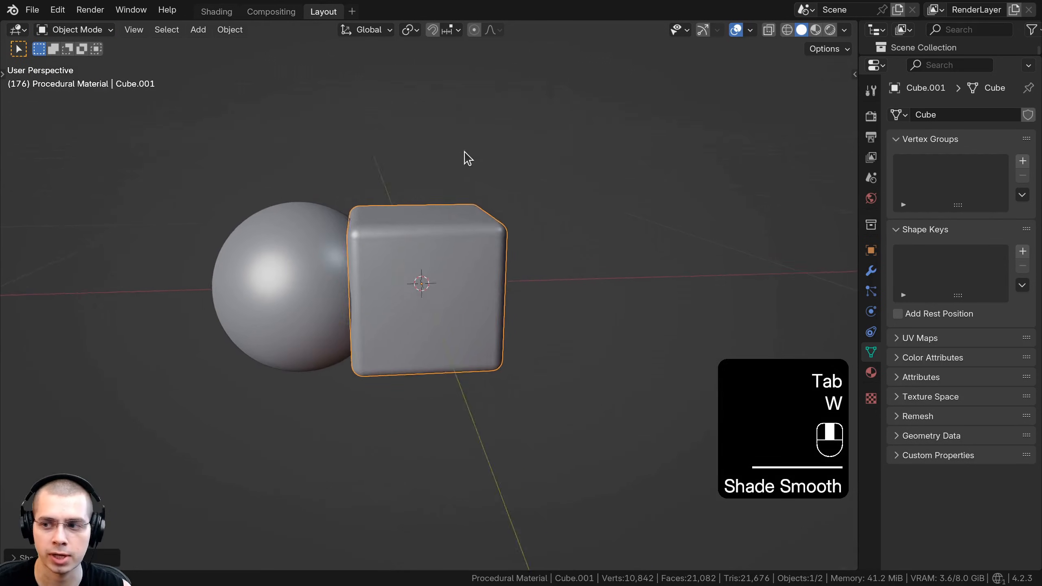
Step: Tilt the cube with a free trackball rotation and move it about 0.15 m away from the sphere
{"action": "key", "text": "r"}
{"action": "key", "text": "r"}
{"action": "key", "text": "g"}
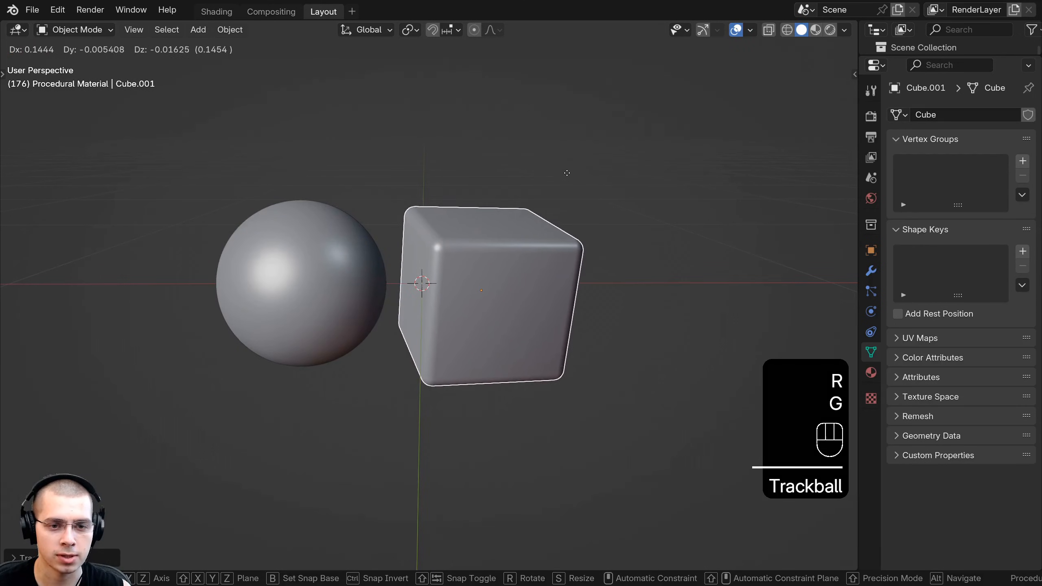
{"action": "left_click", "coordinate": [564, 175]}
{"action": "middle_click_drag", "start_coordinate": [381, 246], "coordinate": [402, 247], "text": "shift"}
{"action": "middle_click_drag", "start_coordinate": [402, 247], "coordinate": [420, 249]}
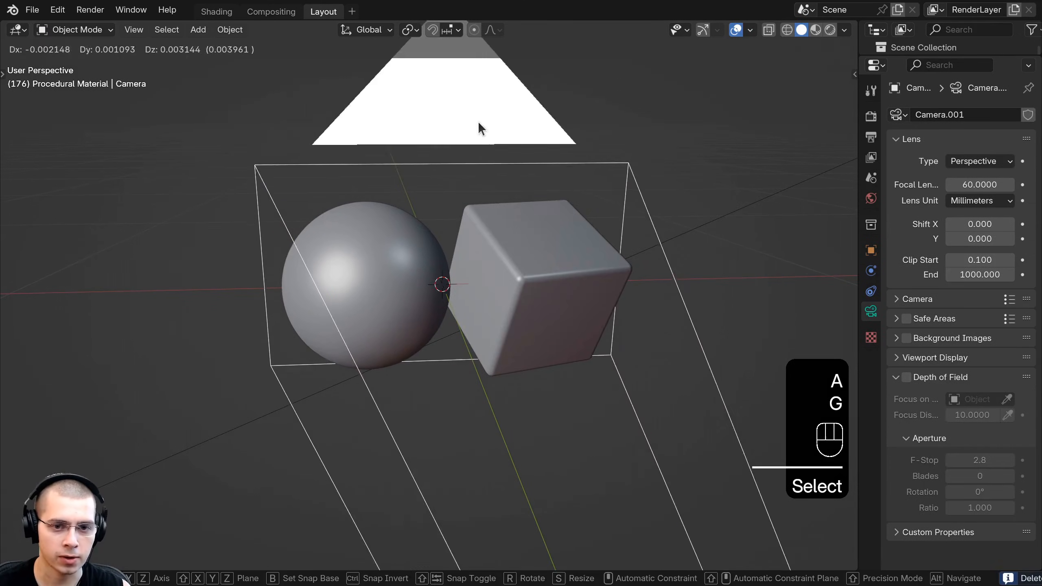
Step: Cancel moving the selected camera and light, and frame the sphere and cube in the camera view
{"action": "right_click", "coordinate": [480, 123]}
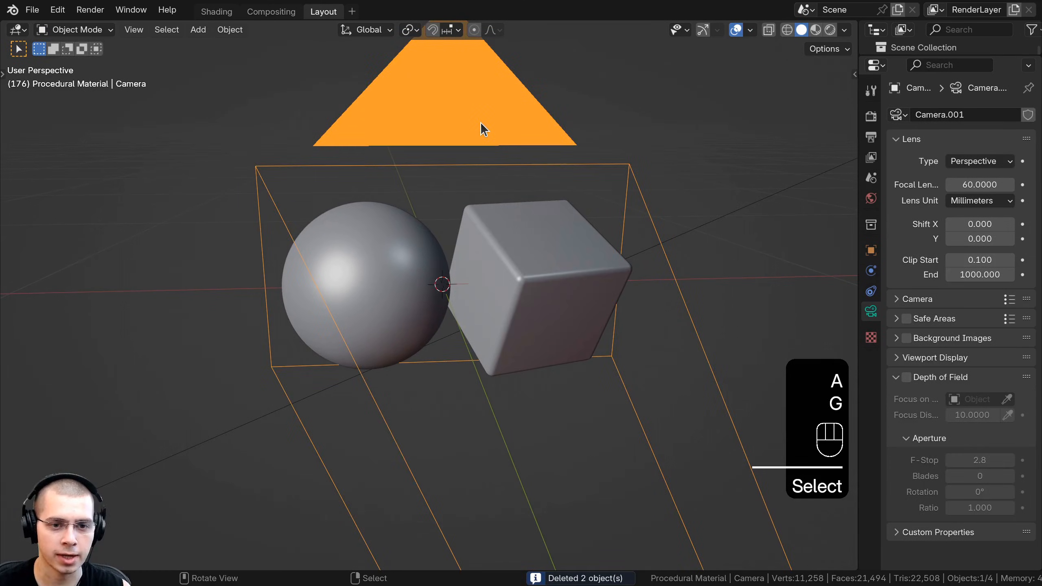
{"action": "key", "text": "KP_0"}
{"action": "middle_click_drag", "start_coordinate": [431, 275], "coordinate": [412, 228], "text": "shift"}
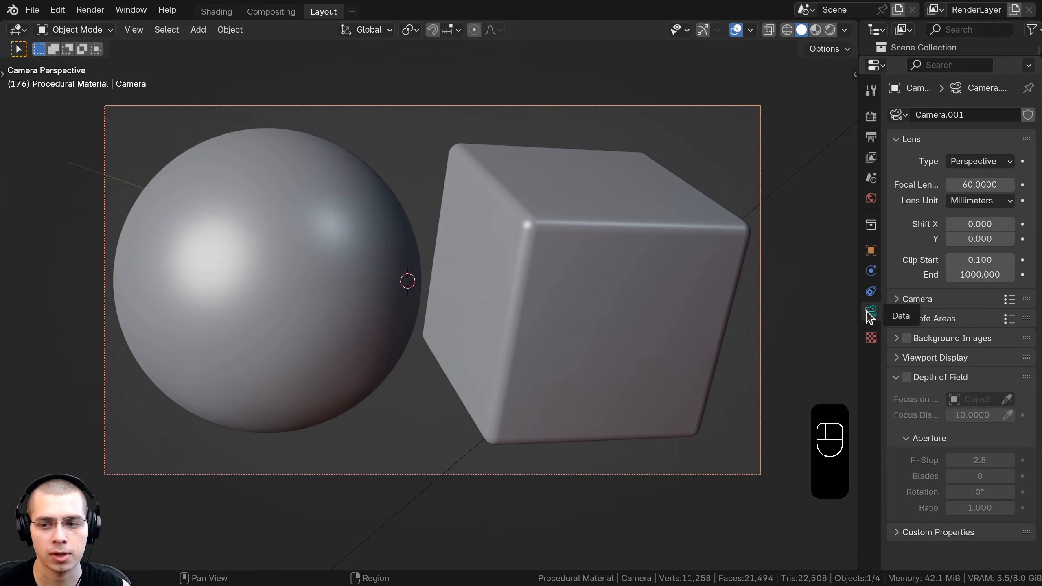
Step: Inspect the camera's lens settings, and select the area light to examine its position and light settings
{"action": "mouse_move", "coordinate": [978, 187]}
{"action": "left_mouse_down"}
{"action": "mouse_move", "coordinate": [1000, 187]}
{"action": "mouse_move", "coordinate": [955, 187]}
{"action": "mouse_move", "coordinate": [979, 187]}
{"action": "left_mouse_up"}
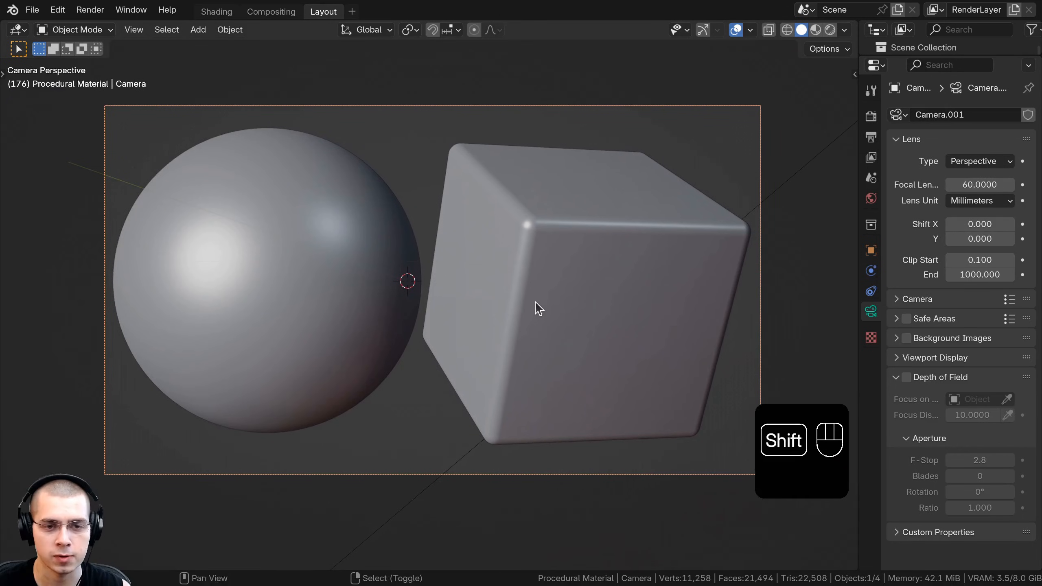
{"action": "middle_click_drag", "start_coordinate": [535, 303], "coordinate": [533, 313], "text": "shift"}
{"action": "scroll", "coordinate": [573, 316], "scroll_direction": "down", "scroll_amount": 4}
{"action": "right_click", "coordinate": [684, 133]}
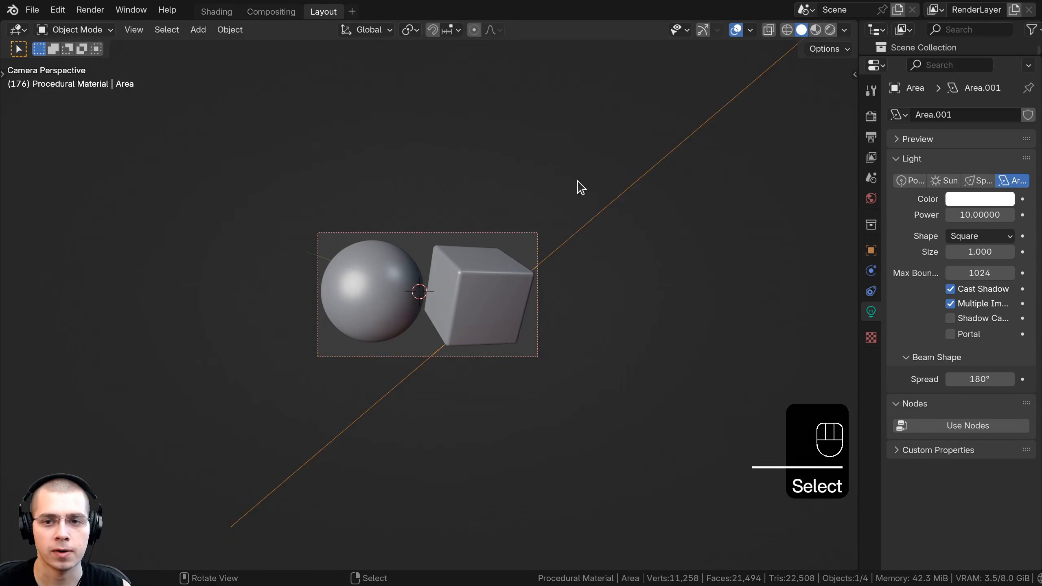
{"action": "middle_click_drag", "start_coordinate": [517, 181], "coordinate": [562, 207]}
{"action": "middle_click_drag", "start_coordinate": [562, 207], "coordinate": [383, 381], "text": "shift"}
{"action": "scroll", "coordinate": [557, 325], "scroll_direction": "down", "scroll_amount": 4}
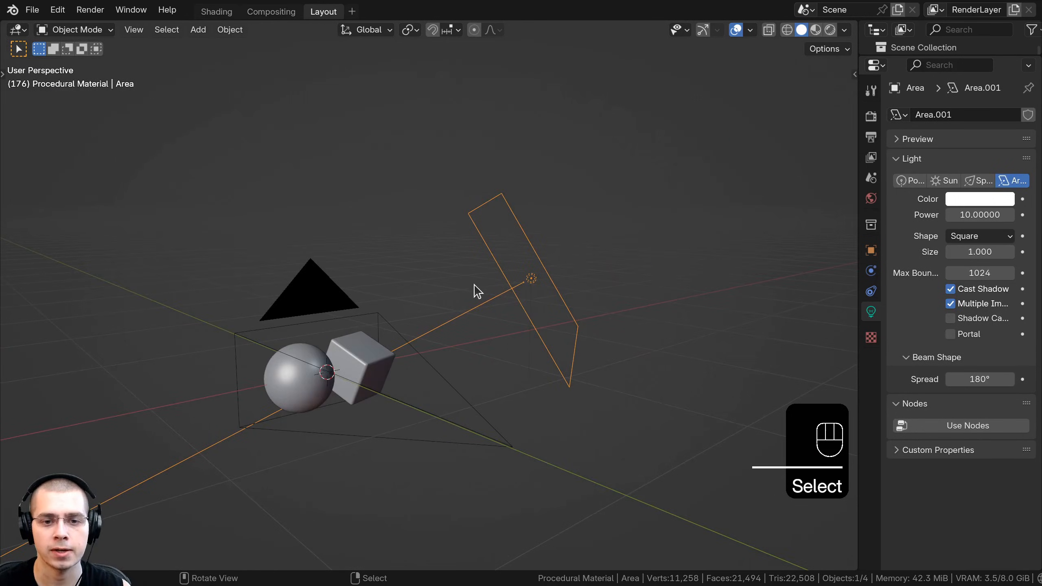
{"action": "middle_click_drag", "start_coordinate": [476, 289], "coordinate": [737, 371]}
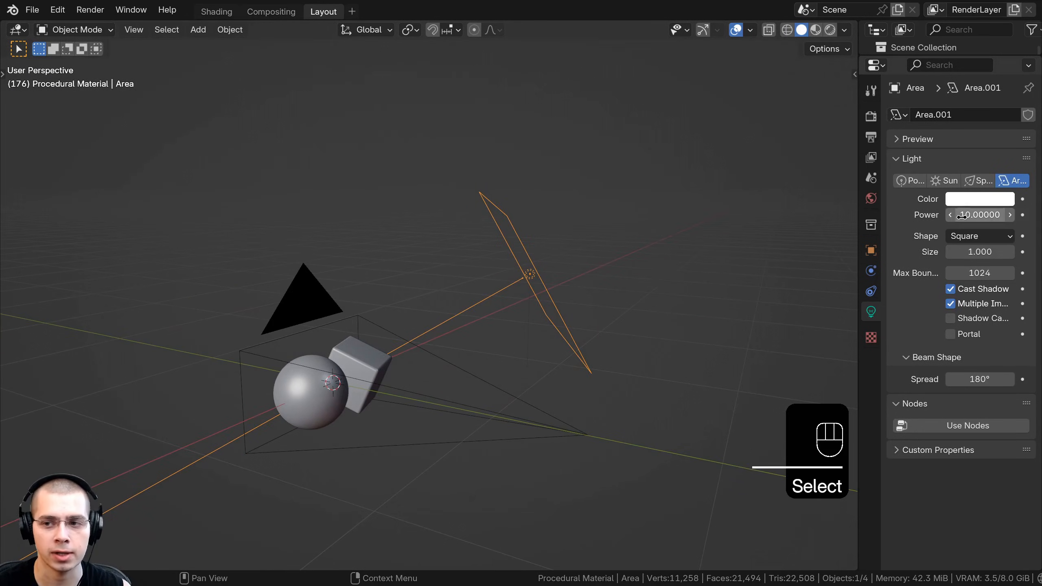
{"action": "scroll", "coordinate": [556, 263], "scroll_direction": "up", "scroll_amount": 3}
{"action": "mouse_move", "coordinate": [532, 269]}
{"action": "middle_mouse_down", "text": "shift"}
{"action": "mouse_move", "coordinate": [545, 255]}
{"action": "mouse_move", "coordinate": [532, 262]}
{"action": "middle_mouse_up", "text": "shift"}
Step: Show the World settings in a wider Properties editor and choose Environment Texture for the background color
{"action": "left_click", "coordinate": [868, 137]}
{"action": "left_click", "coordinate": [868, 200]}
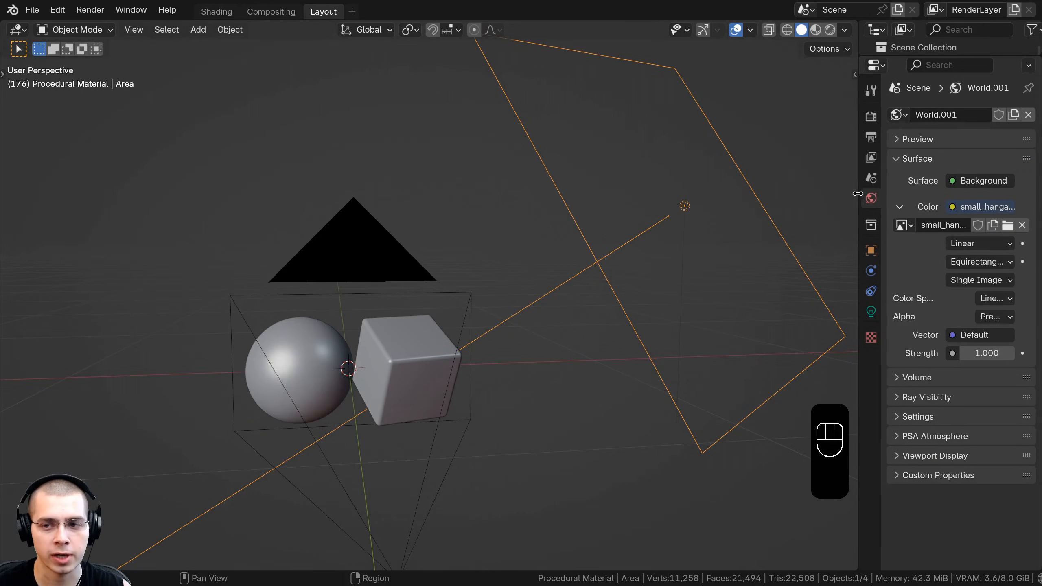
{"action": "left_click_drag", "start_coordinate": [857, 194], "coordinate": [764, 246]}
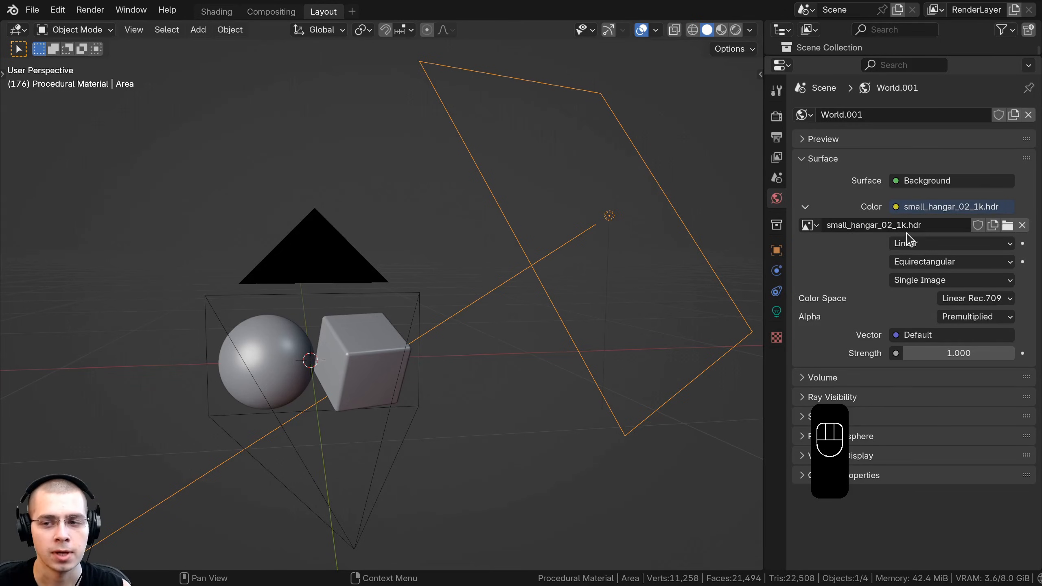
{"action": "left_click", "coordinate": [896, 209]}
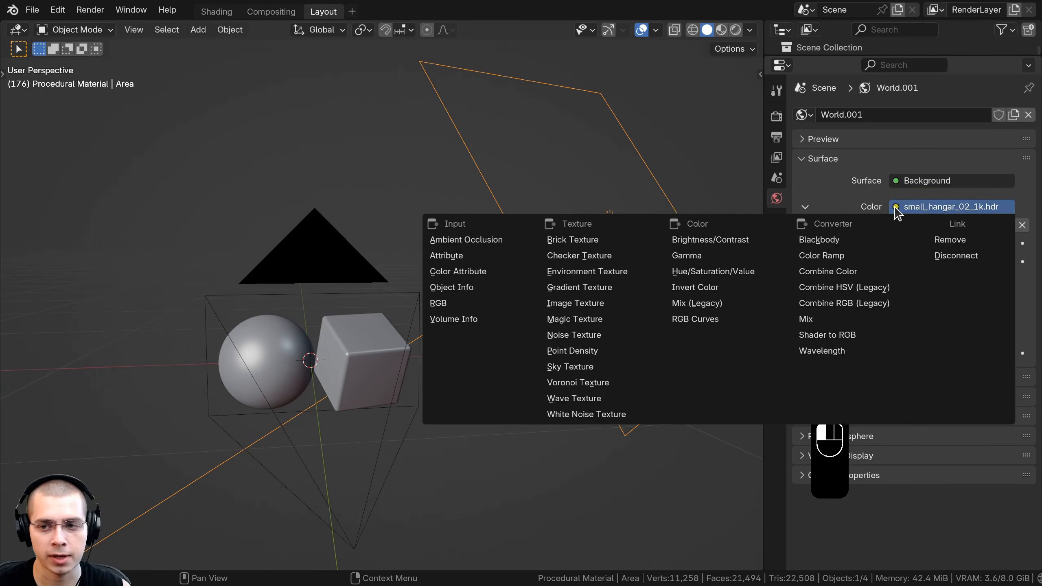
{"action": "left_click", "coordinate": [598, 276]}
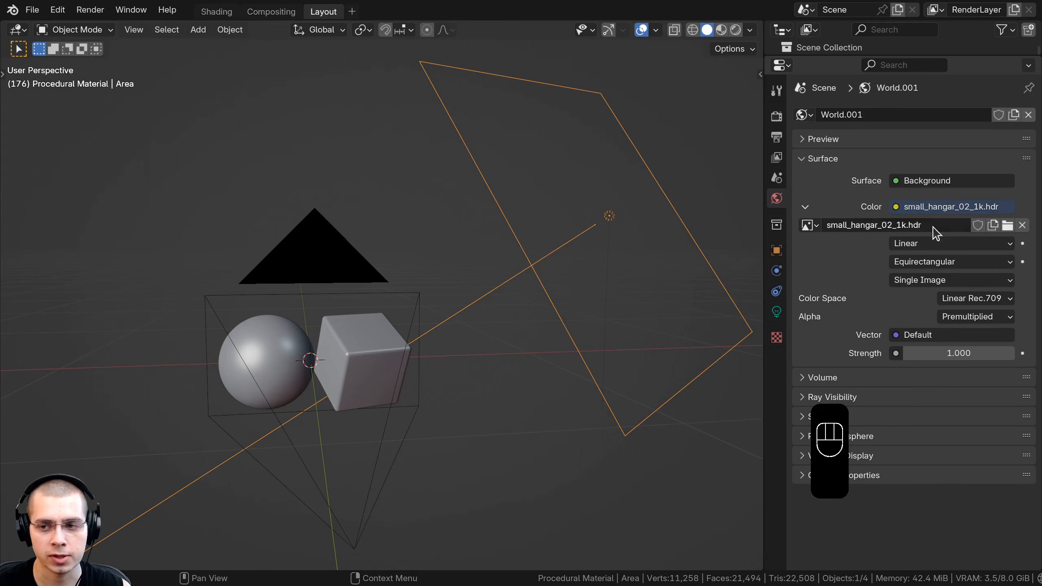
Step: Check the file name and resolution suffix of the HDR image in the world's environment texture
{"action": "middle_click_drag", "start_coordinate": [446, 267], "coordinate": [481, 209], "text": "shift"}
{"action": "left_click", "coordinate": [905, 227]}
{"action": "left_click", "coordinate": [897, 225]}
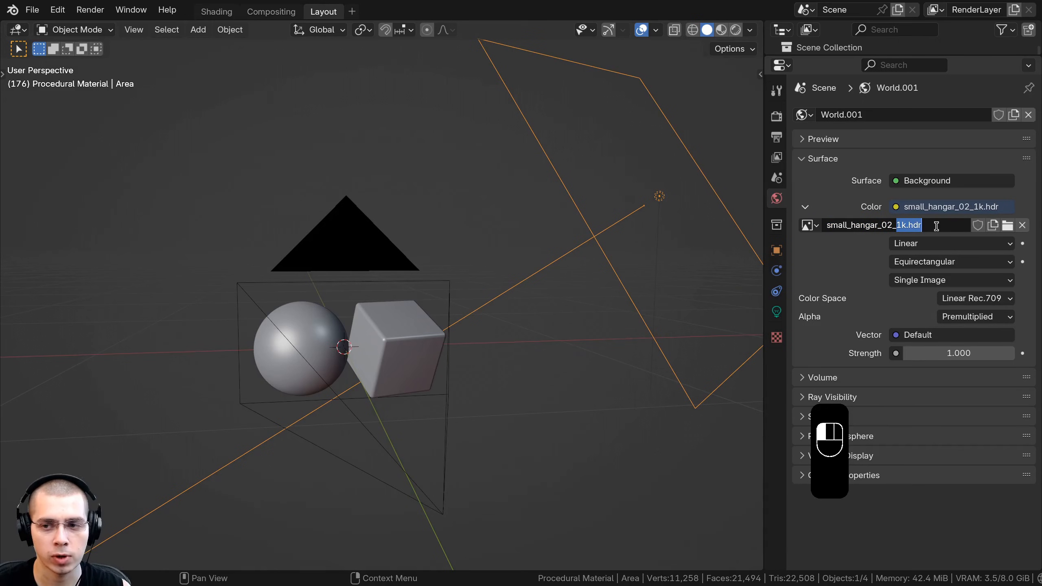
{"action": "left_click", "coordinate": [881, 253]}
Step: Switch the viewport to Rendered shading and expand the Film section of the render settings
{"action": "middle_click_drag", "start_coordinate": [400, 379], "coordinate": [435, 376], "text": "shift"}
{"action": "scroll", "coordinate": [452, 424], "scroll_direction": "up", "scroll_amount": 1}
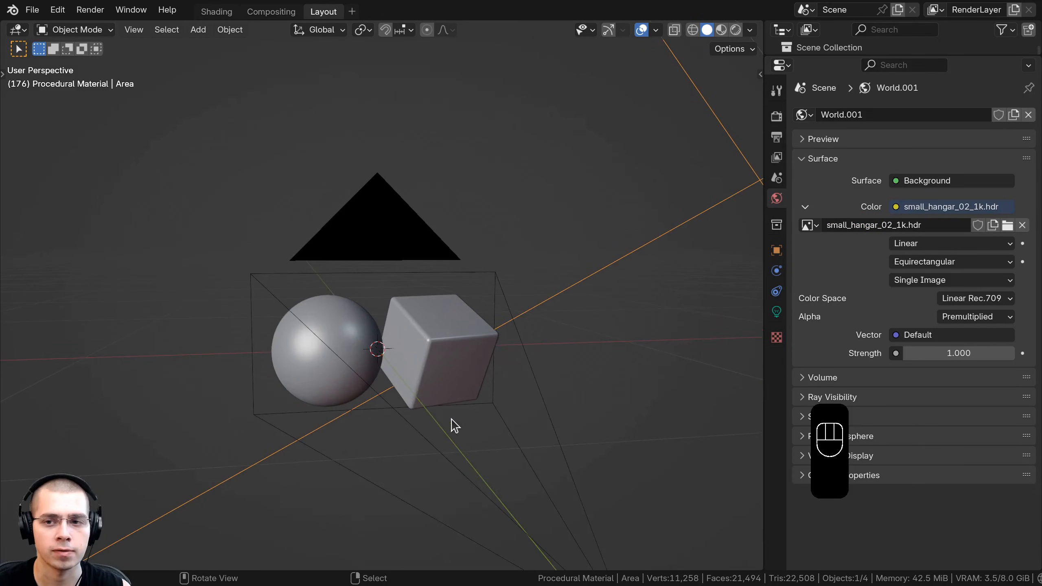
{"action": "key", "text": "z"}
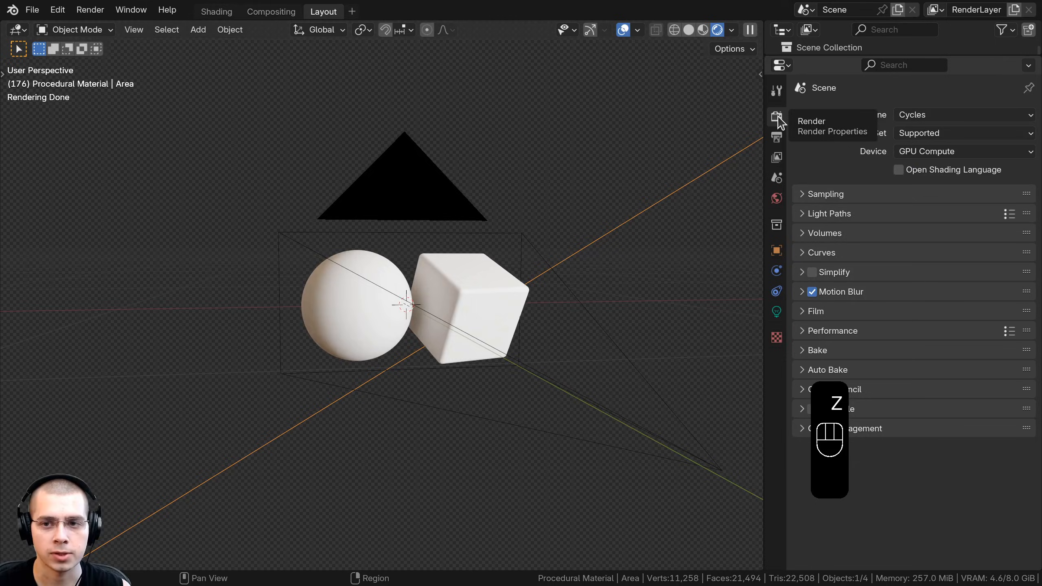
{"action": "left_click", "coordinate": [807, 316]}
{"action": "scroll", "coordinate": [808, 317], "scroll_direction": "down", "scroll_amount": 1}
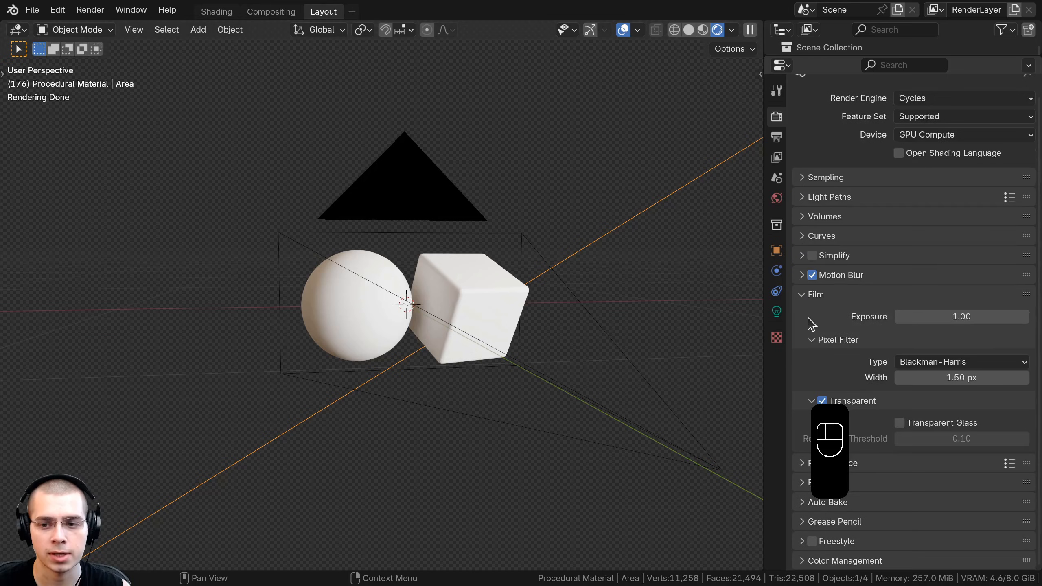
Step: Toggle the Film's Transparent option off and back on to compare the rendered background
{"action": "left_click", "coordinate": [825, 399]}
{"action": "left_click", "coordinate": [825, 398]}
{"action": "mouse_move", "coordinate": [414, 304]}
{"action": "middle_mouse_down"}
{"action": "mouse_move", "coordinate": [489, 291]}
{"action": "mouse_move", "coordinate": [404, 288]}
{"action": "middle_mouse_up"}
{"action": "left_click", "coordinate": [823, 400]}
{"action": "left_click", "coordinate": [823, 400]}
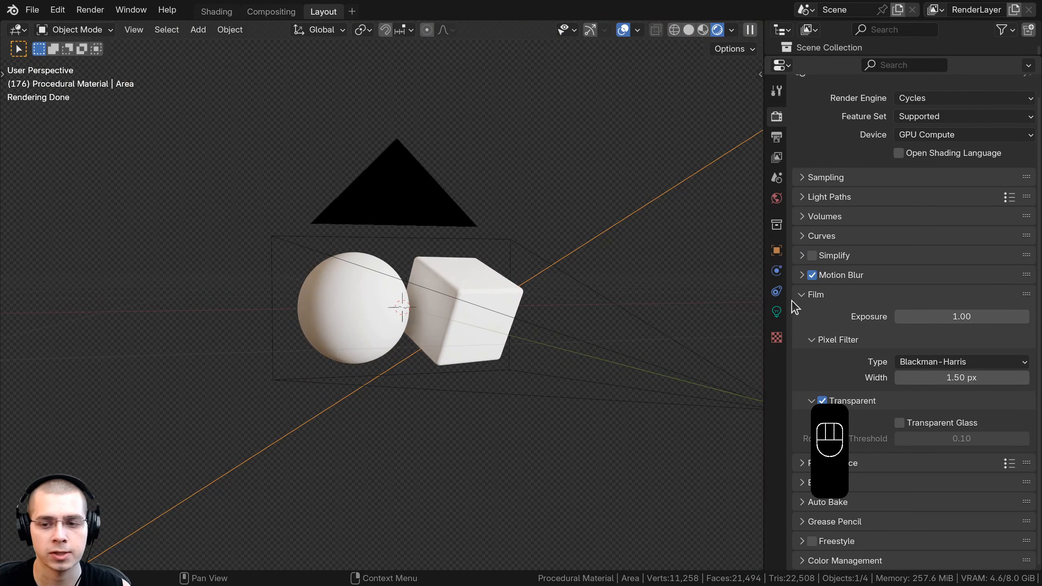
Step: Review the view transform and contrast look options in the Color Management settings
{"action": "left_click", "coordinate": [804, 295]}
{"action": "left_click", "coordinate": [803, 429]}
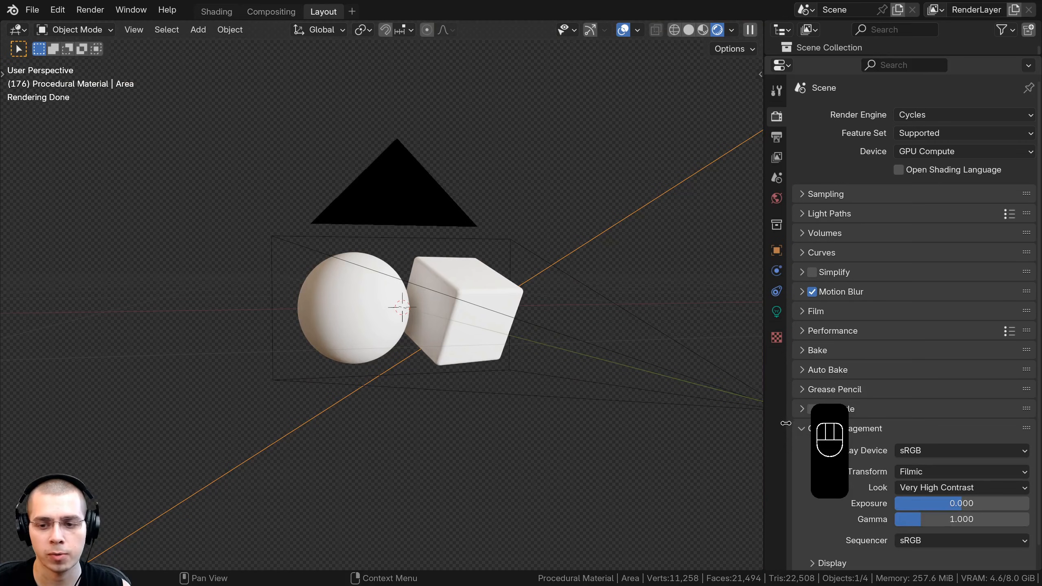
{"action": "left_click", "coordinate": [930, 473]}
{"action": "left_click", "coordinate": [930, 476]}
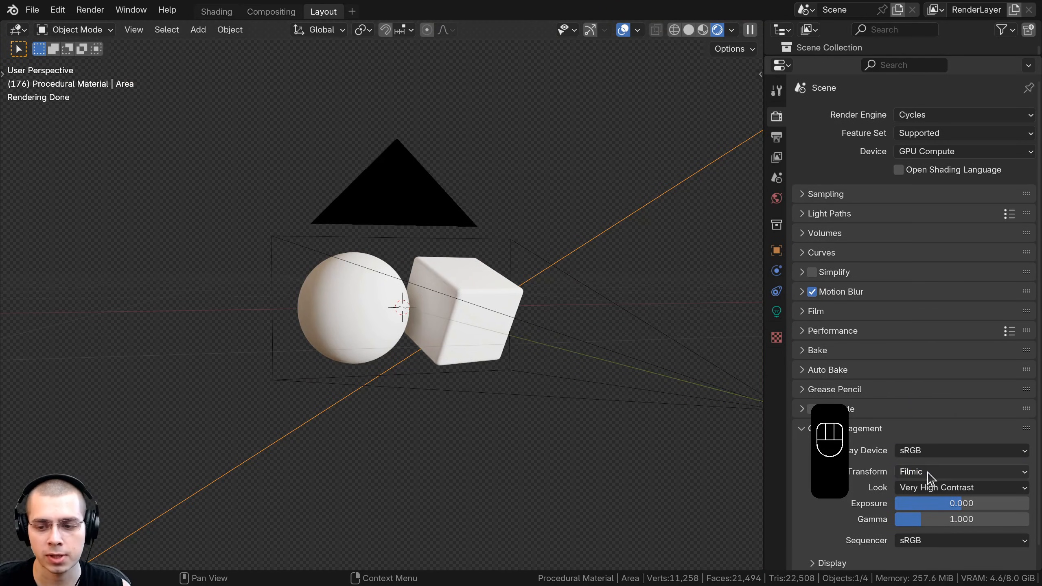
{"action": "left_click", "coordinate": [921, 492]}
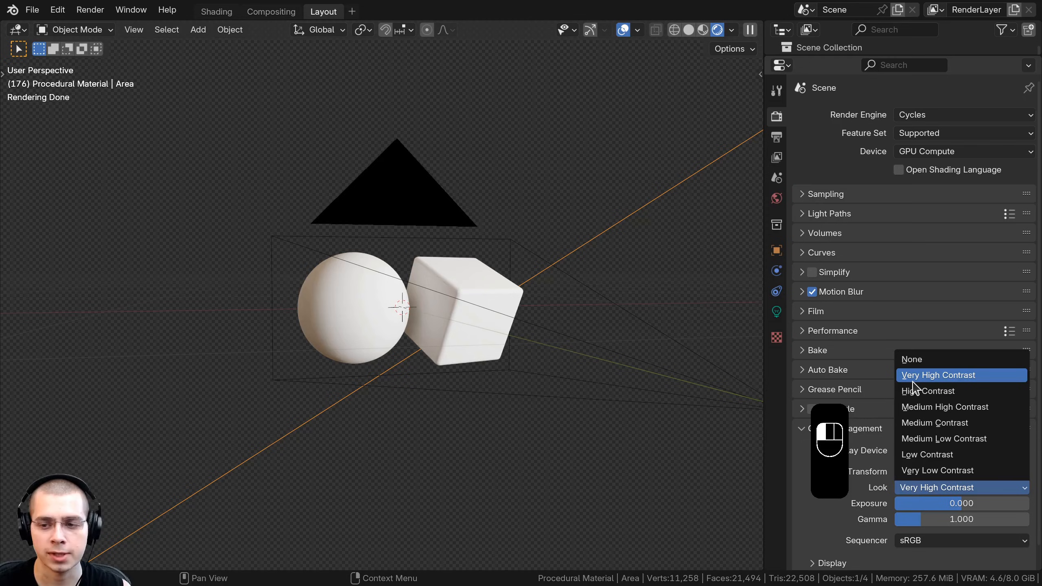
{"action": "scroll", "coordinate": [411, 346], "scroll_direction": "down", "scroll_amount": 1}
{"action": "scroll", "coordinate": [358, 344], "scroll_direction": "up", "scroll_amount": 3}
{"action": "mouse_move", "coordinate": [388, 316]}
{"action": "middle_mouse_down", "text": "shift"}
{"action": "mouse_move", "coordinate": [385, 327]}
{"action": "mouse_move", "coordinate": [333, 321]}
{"action": "middle_mouse_up", "text": "shift"}
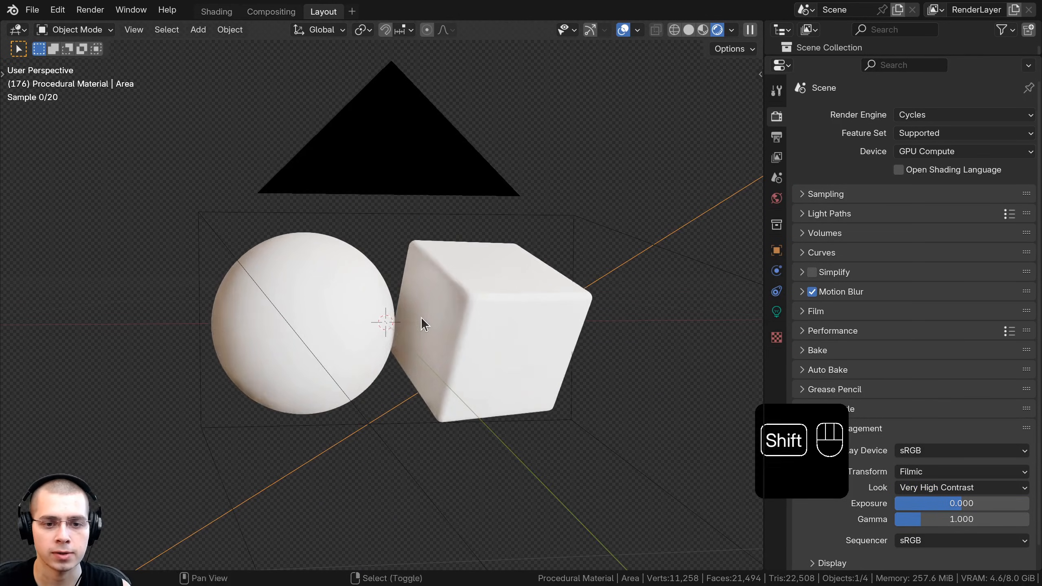
{"action": "middle_click_drag", "start_coordinate": [421, 318], "coordinate": [424, 330], "text": "shift"}
Step: Switch to the Shading workspace and create a new material on the sphere
{"action": "left_click", "coordinate": [220, 11]}
{"action": "middle_click_drag", "start_coordinate": [130, 306], "coordinate": [394, 280], "text": "shift"}
{"action": "middle_click_drag", "start_coordinate": [394, 254], "coordinate": [221, 269]}
{"action": "right_click", "coordinate": [309, 263]}
{"action": "scroll", "coordinate": [222, 275], "scroll_direction": "up", "scroll_amount": 3}
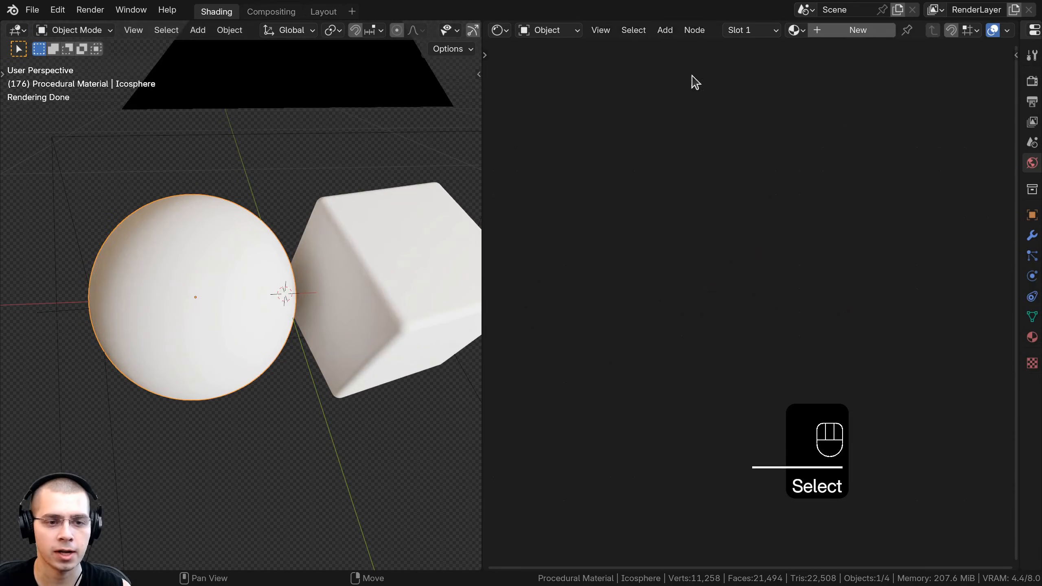
{"action": "left_click", "coordinate": [832, 33]}
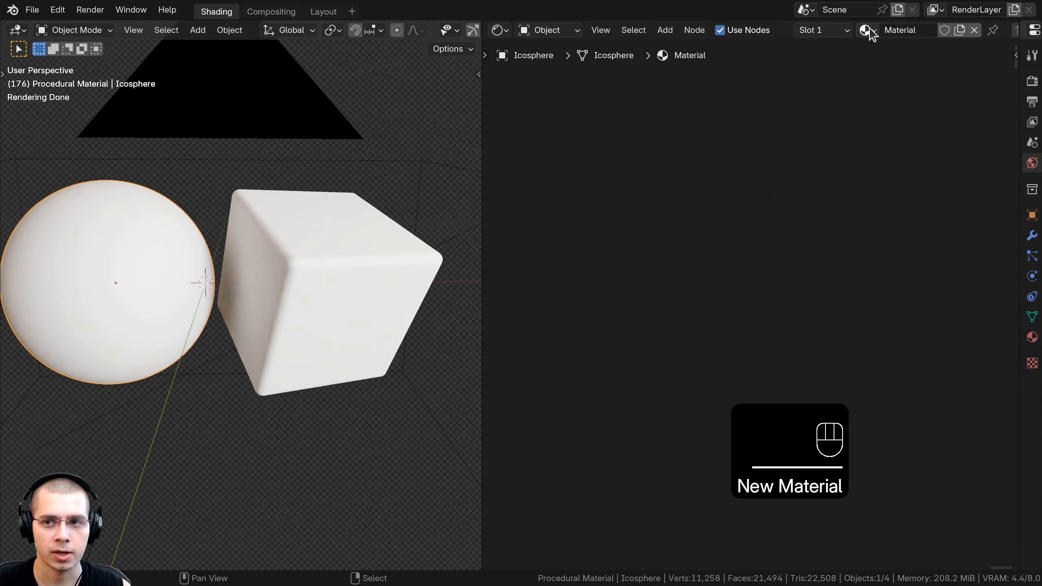
Step: Assign the sphere's material to the cube as well, and select the cube in the camera view
{"action": "left_click_drag", "start_coordinate": [572, 65], "coordinate": [341, 228]}
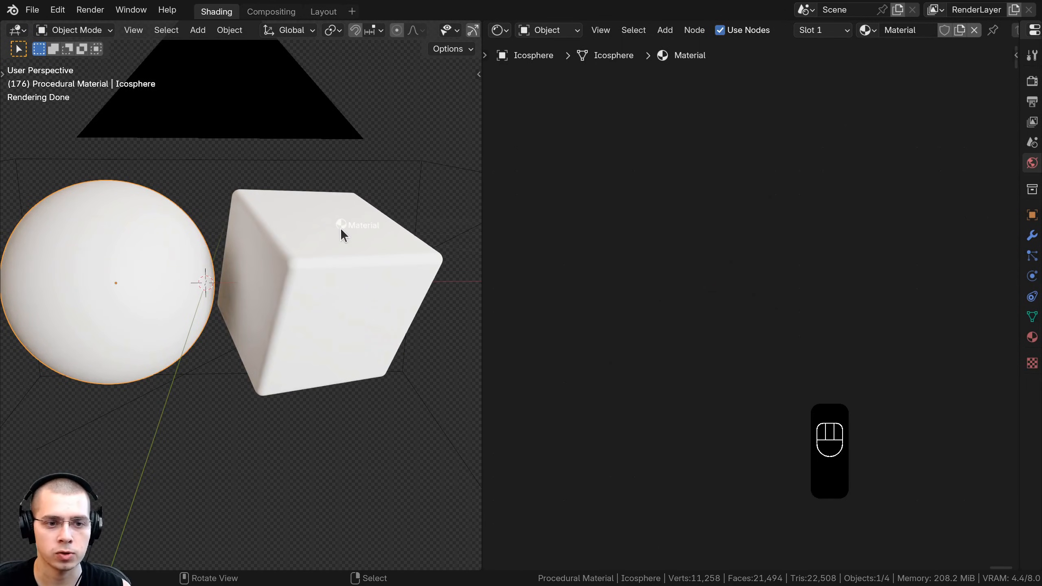
{"action": "key", "text": "KP_0"}
{"action": "left_click", "coordinate": [251, 263]}
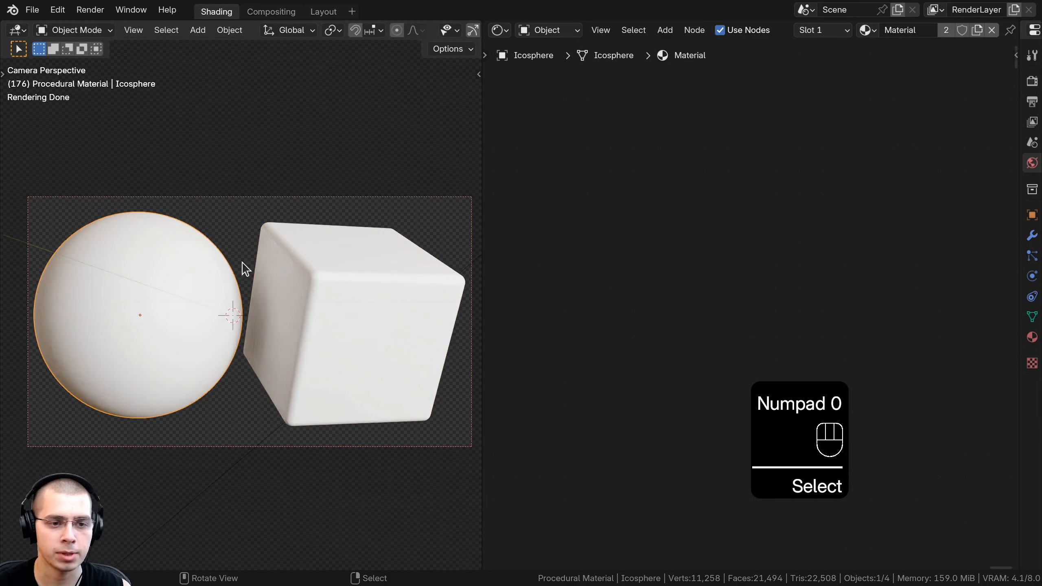
Step: Move the Principled BSDF and Material Output nodes close together in the Shader Editor and deselect all nodes
{"action": "middle_click_drag", "start_coordinate": [638, 266], "coordinate": [810, 170]}
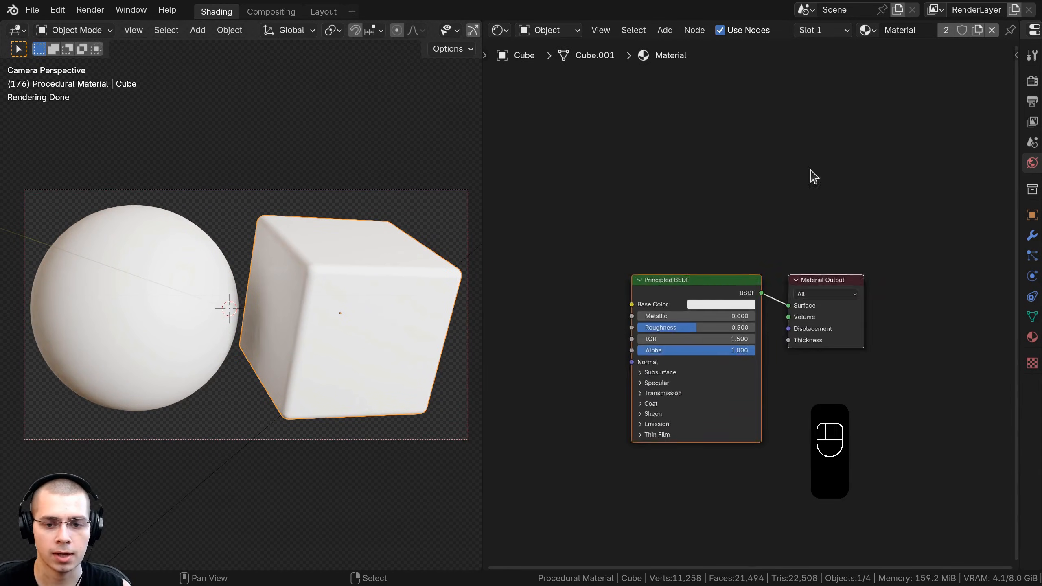
{"action": "scroll", "coordinate": [738, 266], "scroll_direction": "up", "scroll_amount": 5}
{"action": "left_click_drag", "start_coordinate": [690, 269], "coordinate": [723, 266]}
{"action": "left_click_drag", "start_coordinate": [681, 144], "coordinate": [829, 283]}
{"action": "key", "text": "g"}
{"action": "left_click", "coordinate": [884, 105]}
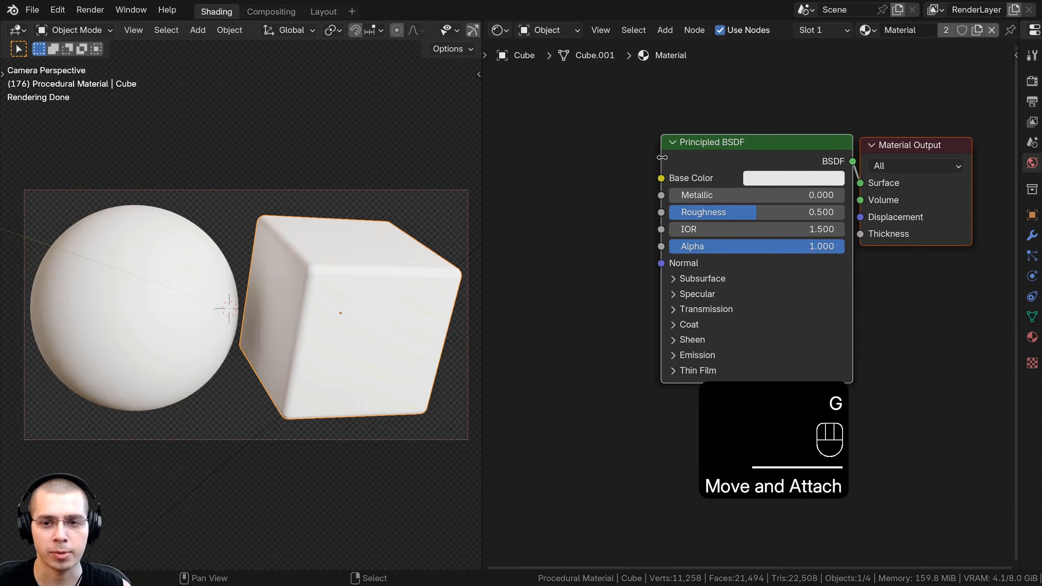
{"action": "scroll", "coordinate": [659, 158], "scroll_direction": "down", "scroll_amount": 4}
{"action": "middle_click_drag", "start_coordinate": [664, 181], "coordinate": [703, 196]}
{"action": "key", "text": "a"}
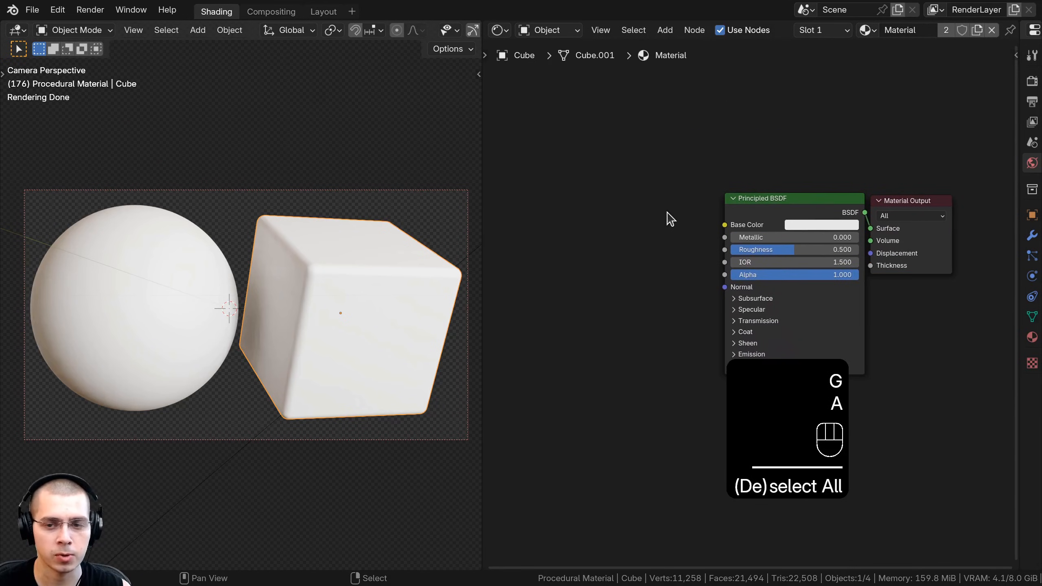
Step: Search the add-ons in Preferences for "node" to check that Node Wrangler is enabled, and close Preferences
{"action": "left_click", "coordinate": [59, 10]}
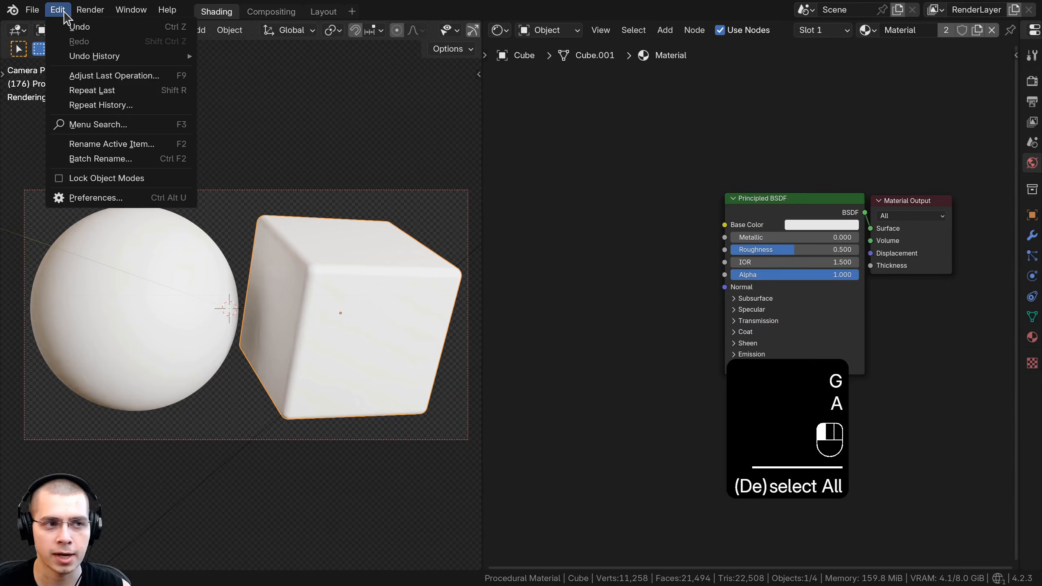
{"action": "left_click", "coordinate": [99, 197]}
{"action": "type", "text": "node"}
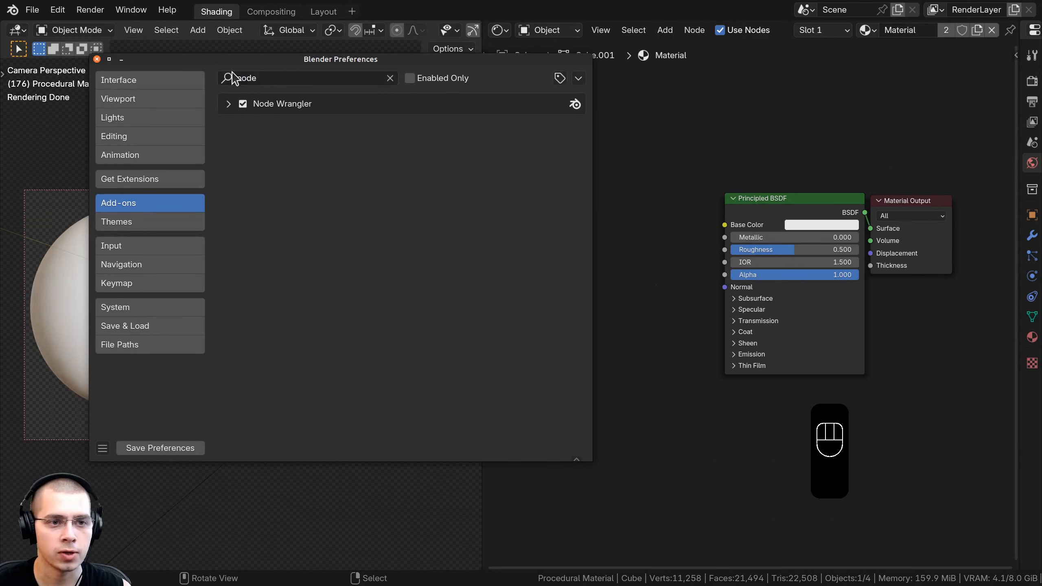
{"action": "left_click", "coordinate": [96, 59]}
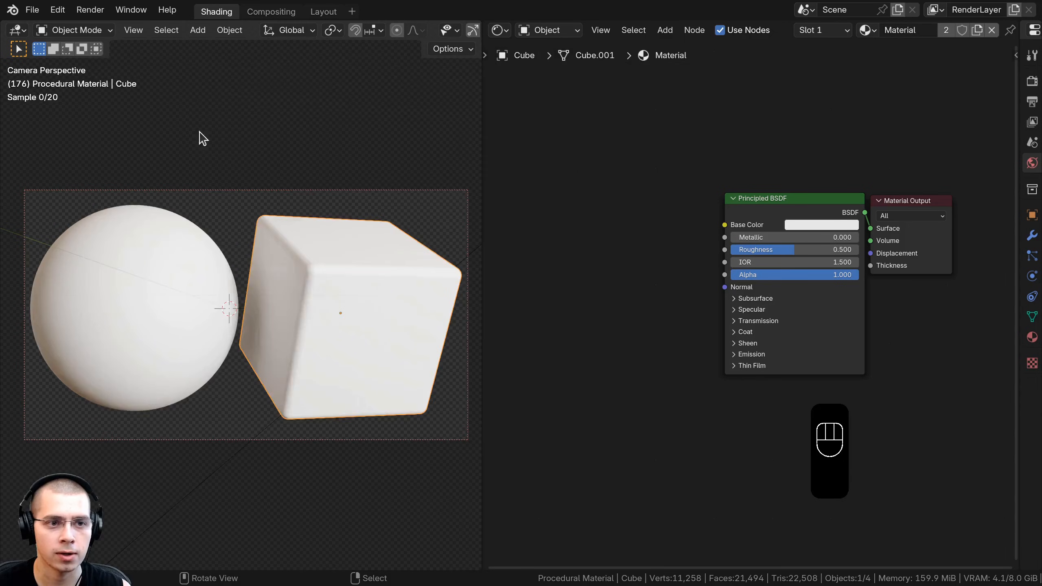
Step: Widen the Shader Editor by narrowing the 3D viewport, and frame the sphere in the smaller viewport
{"action": "scroll", "coordinate": [673, 247], "scroll_direction": "down", "scroll_amount": 2}
{"action": "middle_click_drag", "start_coordinate": [603, 250], "coordinate": [644, 257], "text": "shift"}
{"action": "left_click_drag", "start_coordinate": [481, 203], "coordinate": [297, 202]}
{"action": "scroll", "coordinate": [186, 282], "scroll_direction": "up", "scroll_amount": 3}
{"action": "middle_click_drag", "start_coordinate": [99, 277], "coordinate": [185, 301], "text": "shift"}
{"action": "scroll", "coordinate": [172, 155], "scroll_direction": "down", "scroll_amount": 1}
{"action": "middle_click_drag", "start_coordinate": [624, 278], "coordinate": [673, 260]}
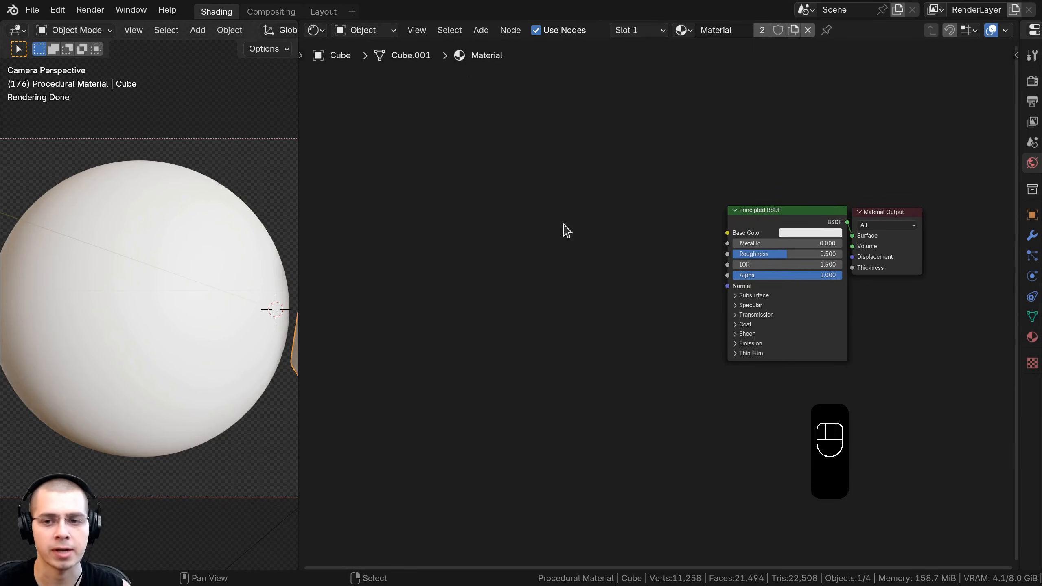
Step: Add a Noise Texture node well to the left of the Principled BSDF
{"action": "key", "text": "shift+a"}
{"action": "type", "text": "noise"}
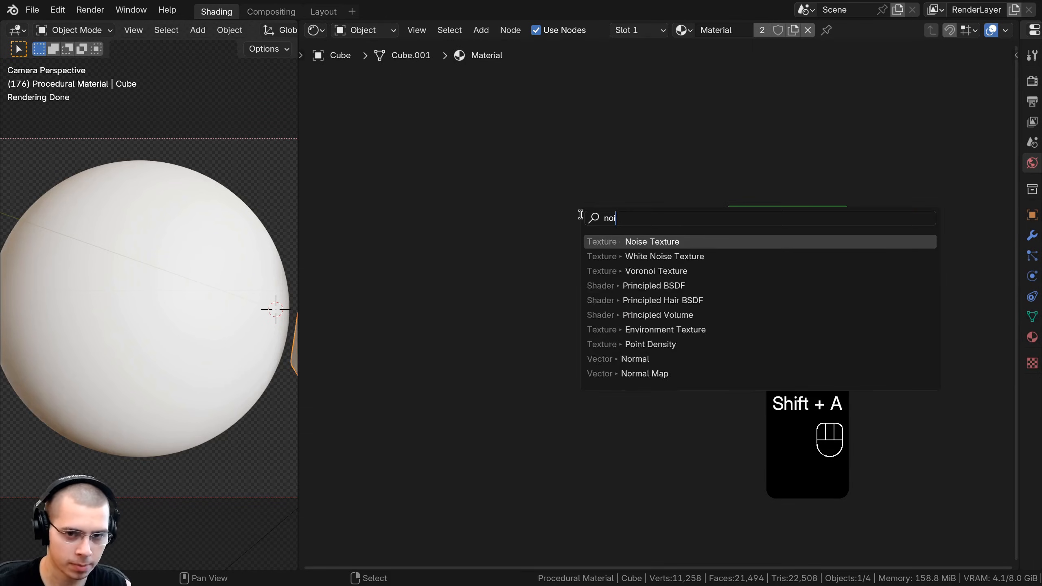
{"action": "key", "text": "Return"}
{"action": "left_click", "coordinate": [421, 164]}
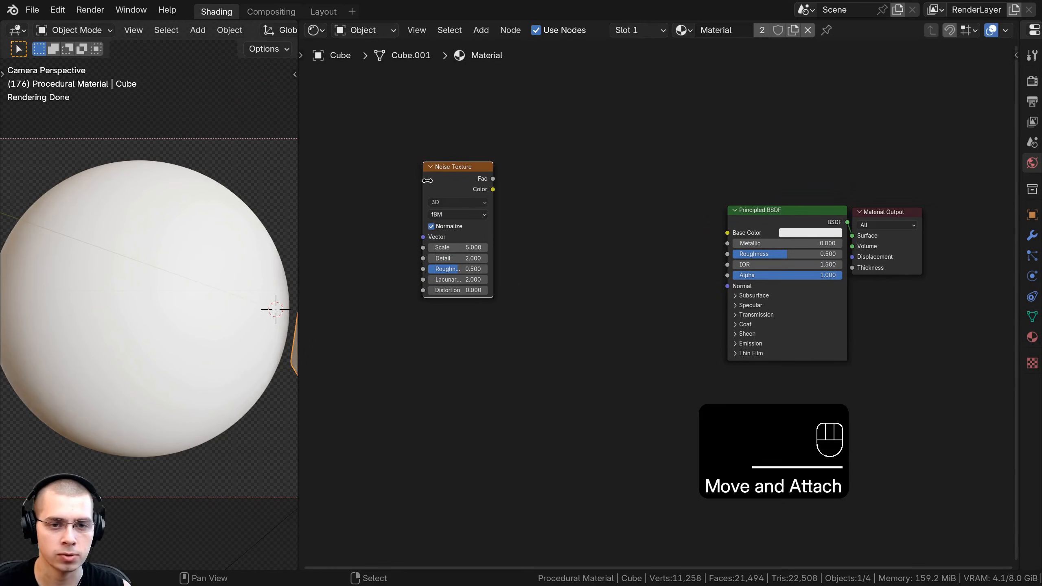
Step: Preview the Noise Texture's Fac output directly on the Material Output and move the noise node slightly right
{"action": "key", "text": "shift+ctrl"}
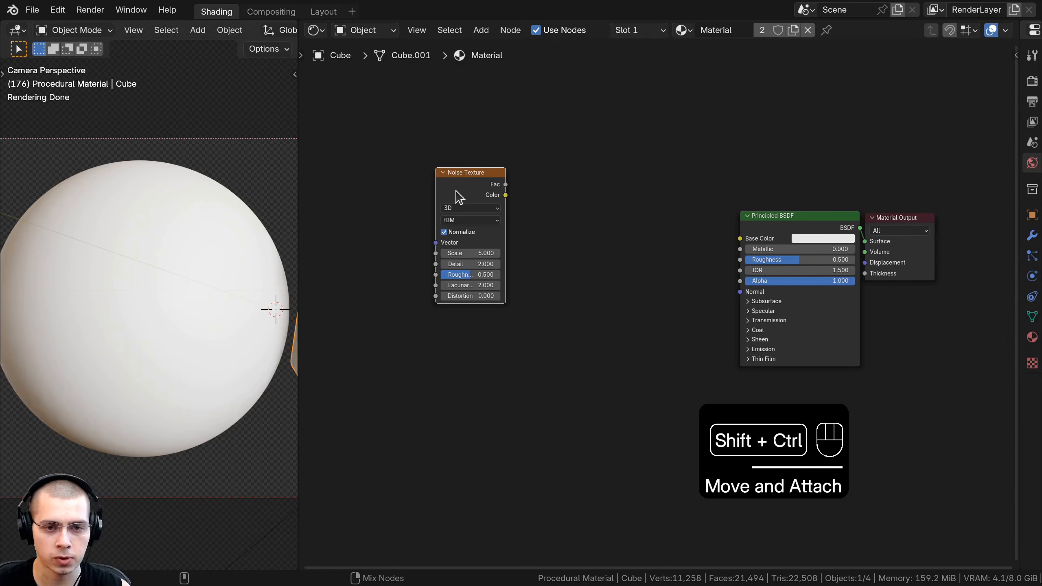
{"action": "left_click", "coordinate": [461, 196], "text": "ctrl+shift"}
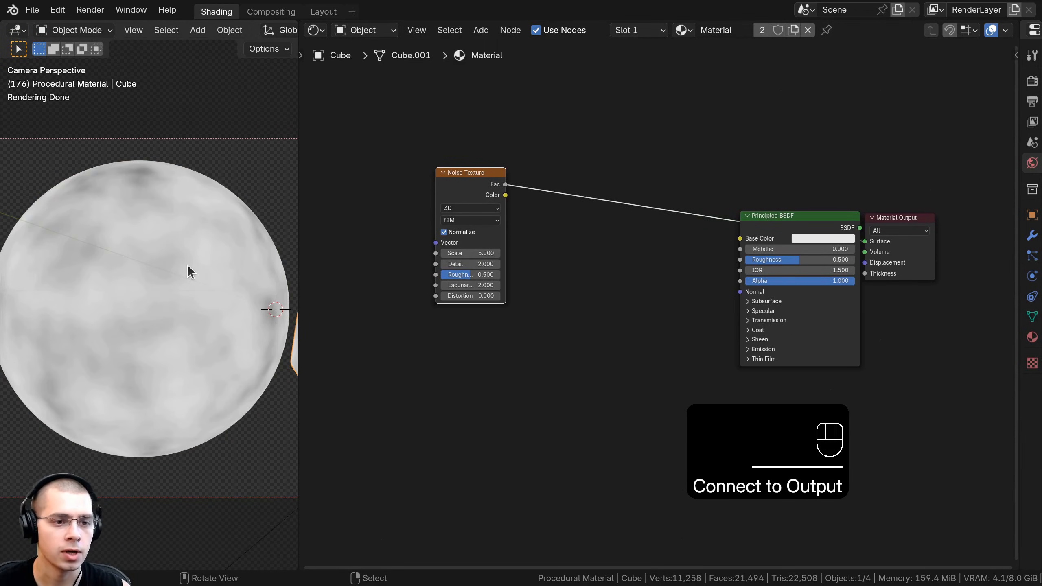
{"action": "scroll", "coordinate": [191, 288], "scroll_direction": "down", "scroll_amount": 1}
{"action": "middle_click_drag", "start_coordinate": [192, 300], "coordinate": [194, 303], "text": "shift"}
{"action": "scroll", "coordinate": [194, 302], "scroll_direction": "up", "scroll_amount": 1}
{"action": "left_click_drag", "start_coordinate": [474, 186], "coordinate": [489, 186]}
{"action": "middle_click_drag", "start_coordinate": [505, 195], "coordinate": [547, 220]}
{"action": "scroll", "coordinate": [548, 221], "scroll_direction": "up", "scroll_amount": 1}
{"action": "left_click_drag", "start_coordinate": [560, 205], "coordinate": [569, 206]}
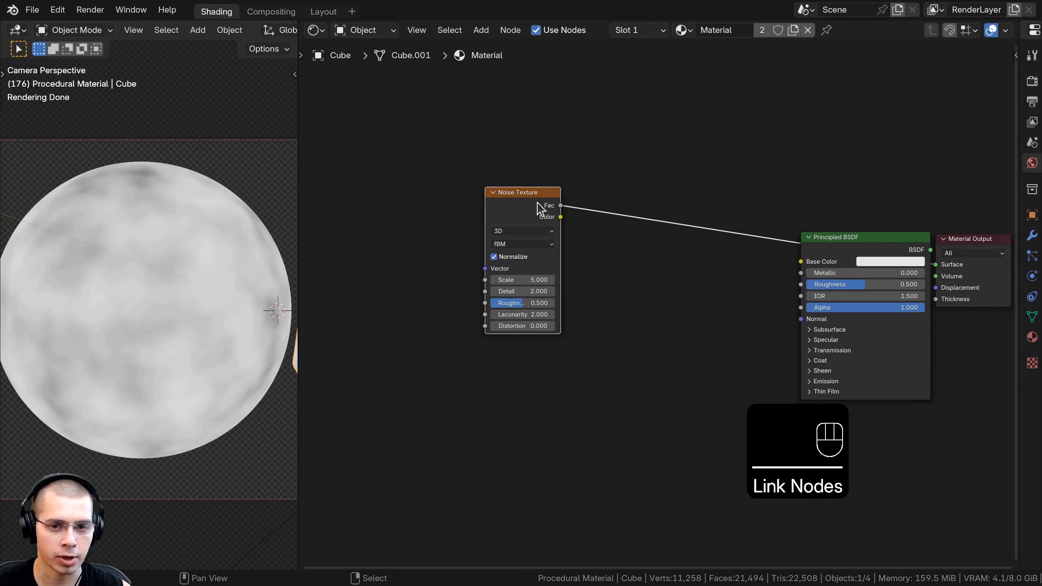
Step: Add linked Texture Coordinate and Mapping nodes to the Noise Texture with Node Wrangler, and reposition the Texture Coordinate node slightly
{"action": "key", "text": "ctrl+t"}
{"action": "middle_click_drag", "start_coordinate": [513, 216], "coordinate": [596, 202]}
{"action": "key", "text": "a"}
{"action": "scroll", "coordinate": [596, 201], "scroll_direction": "up", "scroll_amount": 3}
{"action": "middle_click_drag", "start_coordinate": [487, 238], "coordinate": [542, 236]}
{"action": "left_click", "coordinate": [395, 173]}
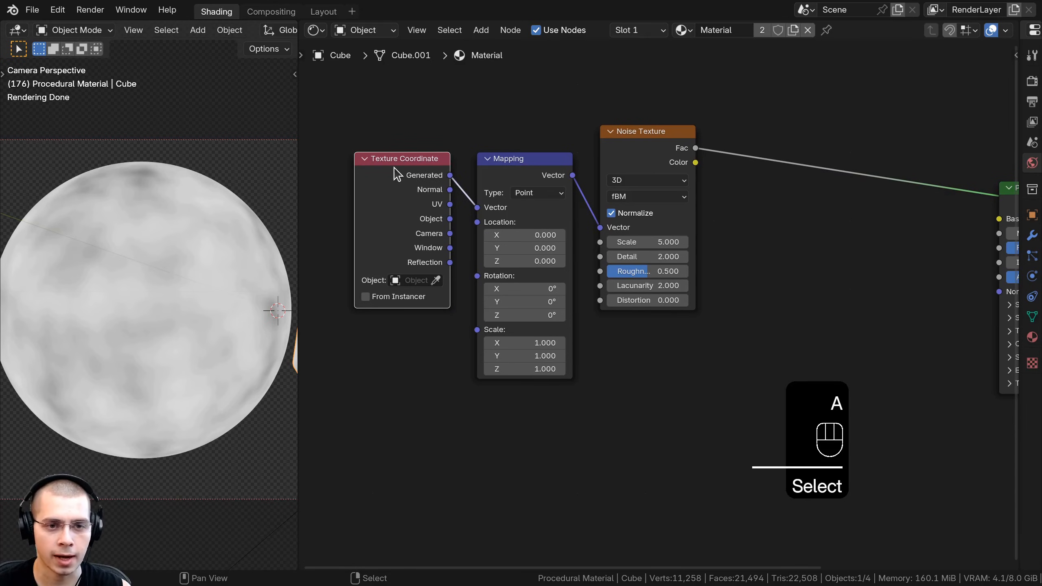
{"action": "left_click_drag", "start_coordinate": [406, 169], "coordinate": [421, 169]}
{"action": "left_click_drag", "start_coordinate": [415, 257], "coordinate": [397, 264]}
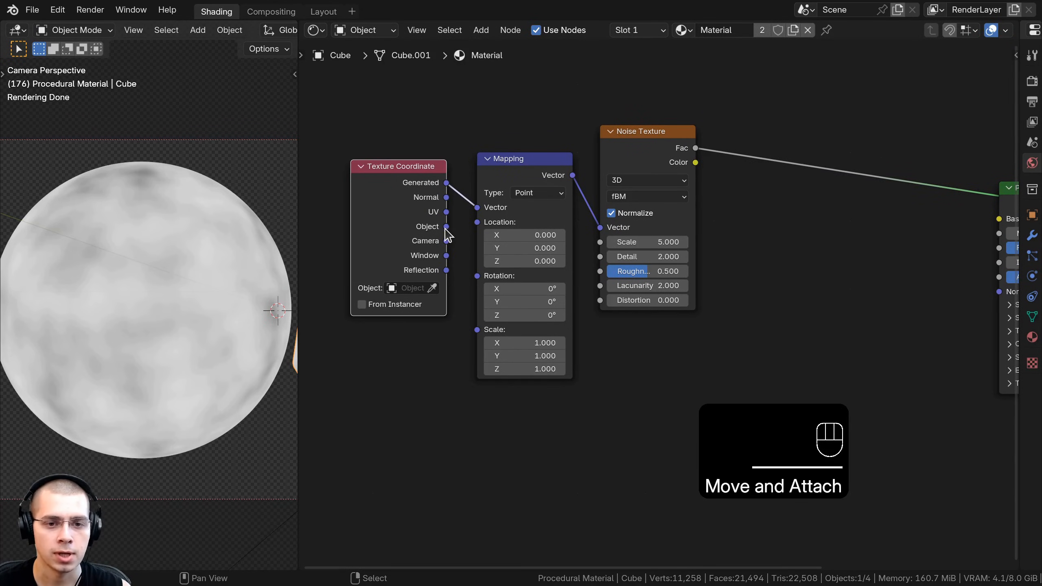
Step: Feed the Mapping node from the Object coordinates and move the Texture Coordinate and Mapping nodes down and away from the Noise Texture
{"action": "mouse_move", "coordinate": [446, 228]}
{"action": "left_mouse_down"}
{"action": "mouse_move", "coordinate": [475, 209]}
{"action": "mouse_move", "coordinate": [443, 212]}
{"action": "left_mouse_up"}
{"action": "left_click_drag", "start_coordinate": [440, 144], "coordinate": [548, 218]}
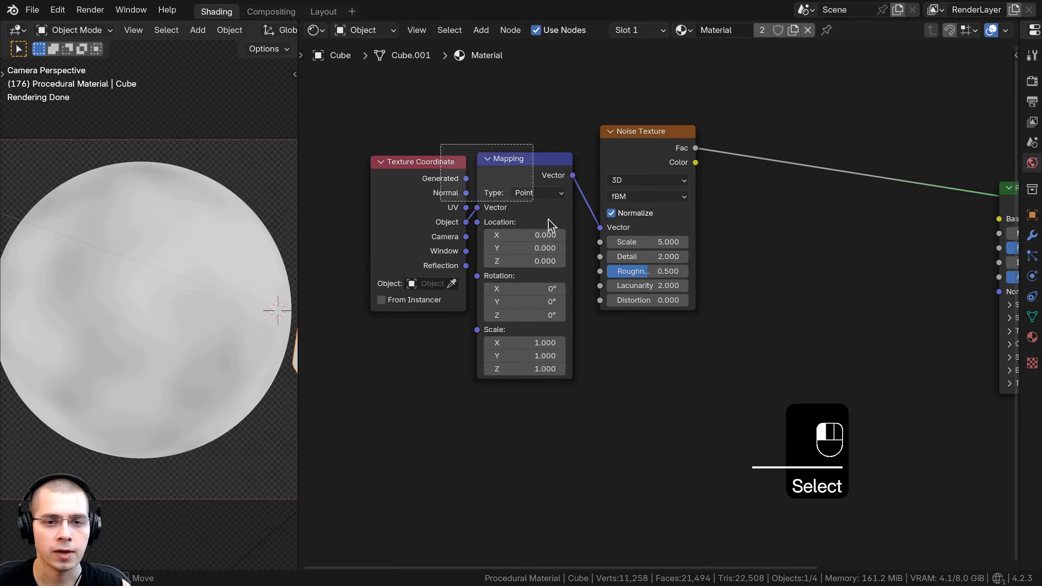
{"action": "key", "text": "g"}
{"action": "left_click", "coordinate": [492, 298]}
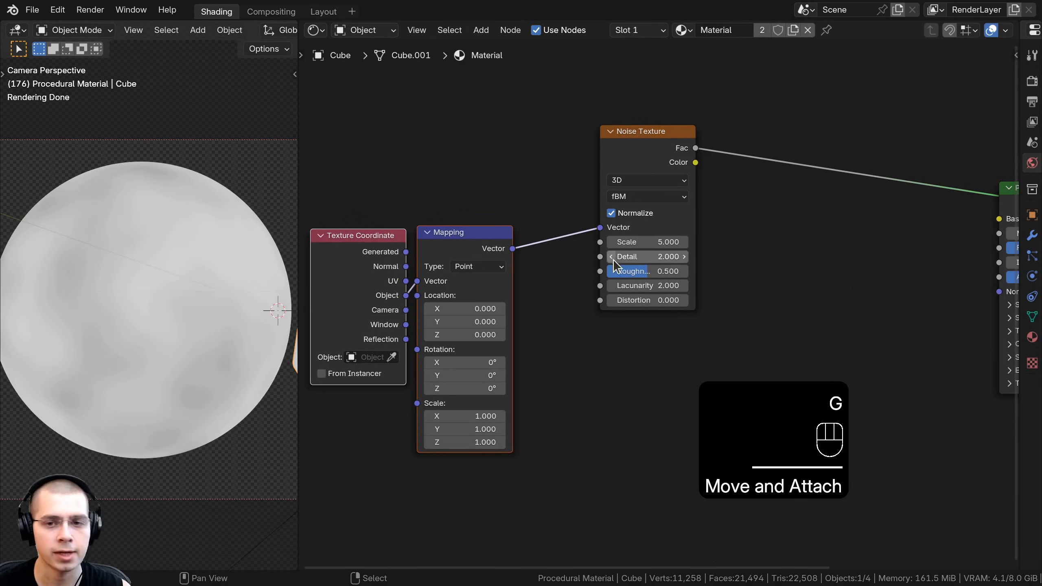
Step: Set the Noise Texture's Scale to 16 and its Detail to 15
{"action": "middle_click_drag", "start_coordinate": [613, 259], "coordinate": [521, 274]}
{"action": "scroll", "coordinate": [523, 269], "scroll_direction": "up", "scroll_amount": 3}
{"action": "left_click_drag", "start_coordinate": [549, 162], "coordinate": [544, 160]}
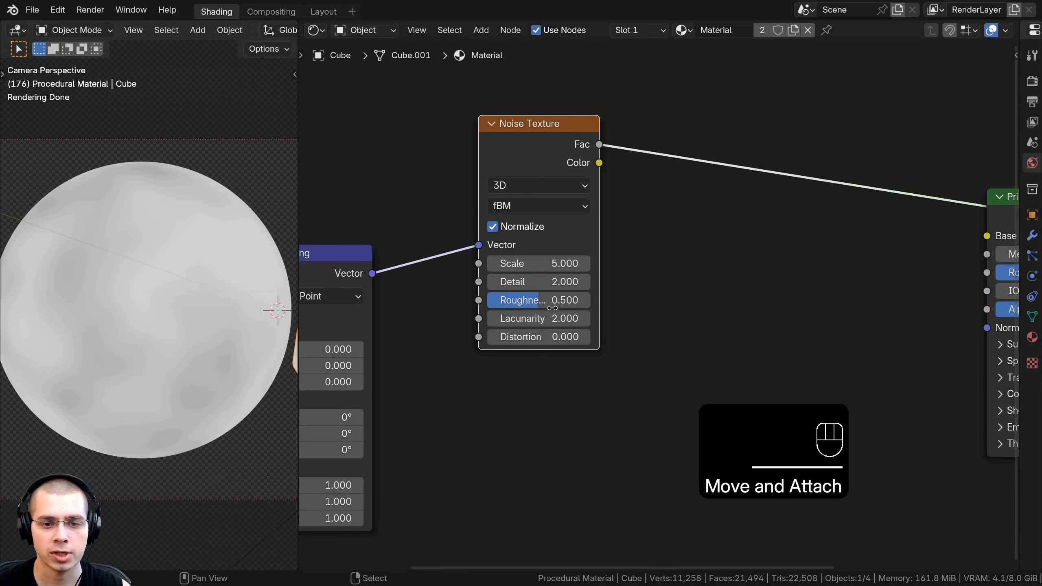
{"action": "left_click", "coordinate": [536, 263]}
{"action": "type", "text": "16"}
{"action": "key", "text": "Return"}
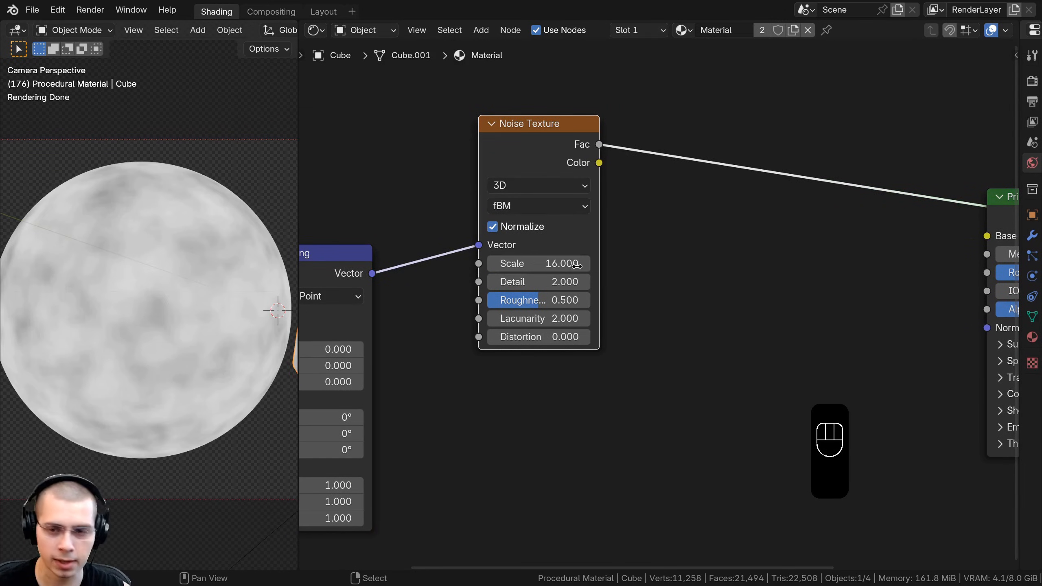
{"action": "left_click", "coordinate": [544, 282]}
{"action": "type", "text": "15"}
{"action": "key", "text": "Return"}
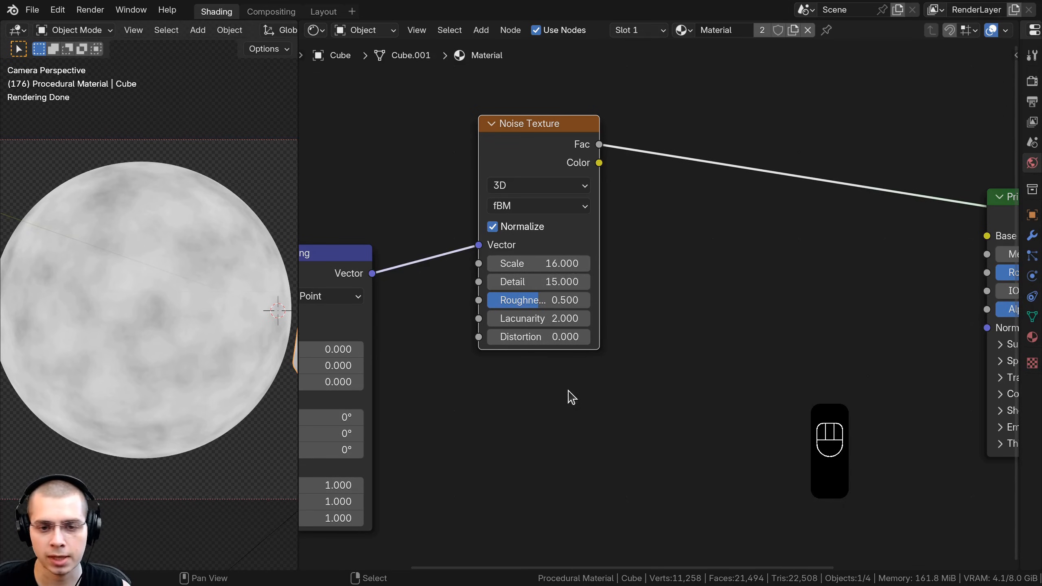
Step: Set the Noise Texture's Roughness to 0.6
{"action": "left_click", "coordinate": [539, 303]}
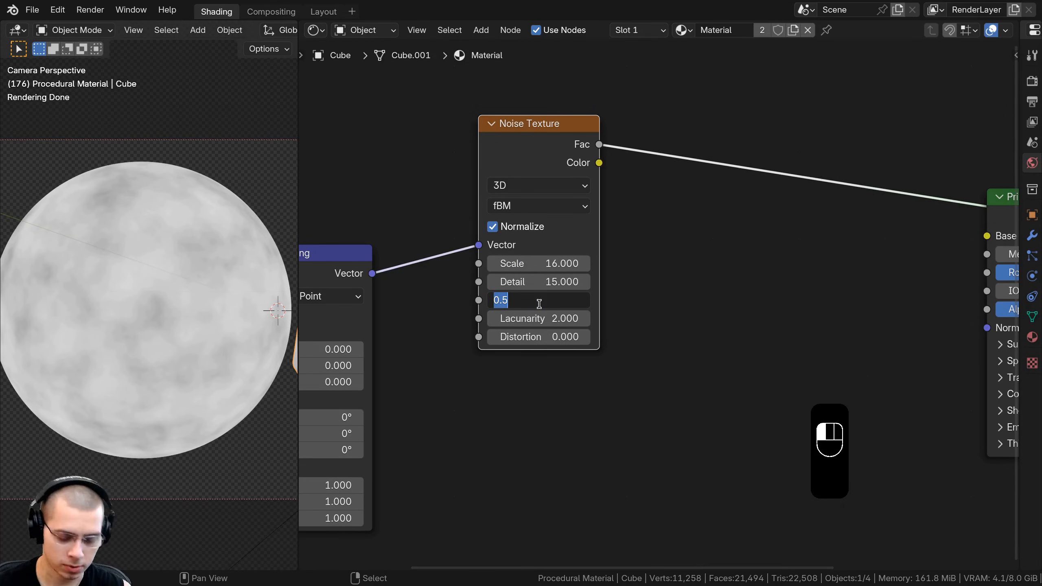
{"action": "type", "text": "/"}
{"action": "key", "text": "BackSpace"}
{"action": "type", "text": ".6"}
{"action": "key", "text": "Return"}
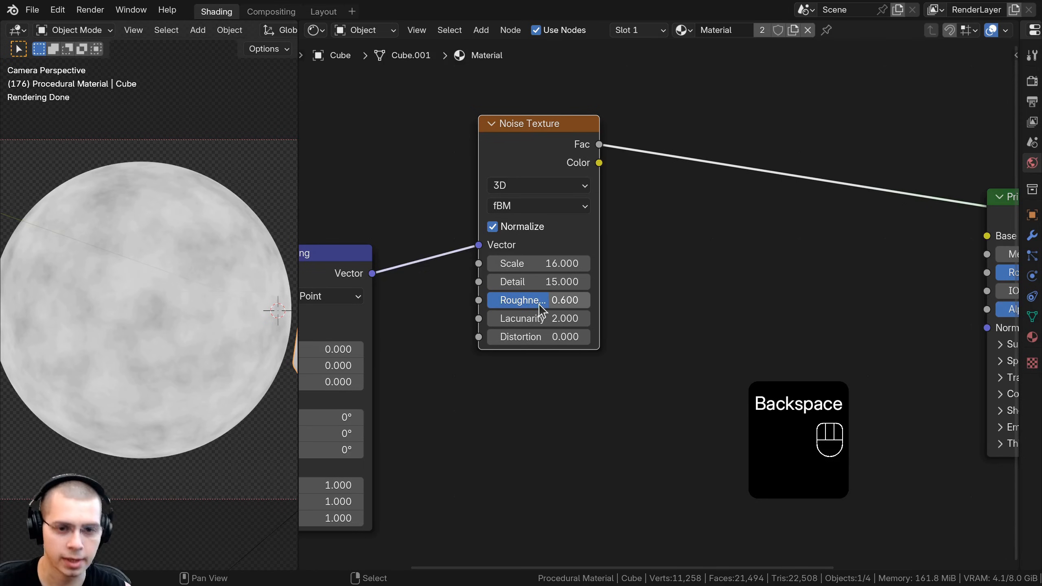
Step: Insert a Color Ramp node into the link between the Noise Texture and the Material Output
{"action": "scroll", "coordinate": [542, 310], "scroll_direction": "down", "scroll_amount": 2}
{"action": "mouse_move", "coordinate": [560, 181]}
{"action": "left_mouse_down"}
{"action": "mouse_move", "coordinate": [497, 182]}
{"action": "mouse_move", "coordinate": [543, 181]}
{"action": "left_mouse_up"}
{"action": "key", "text": "shift+a"}
{"action": "type", "text": "c"}
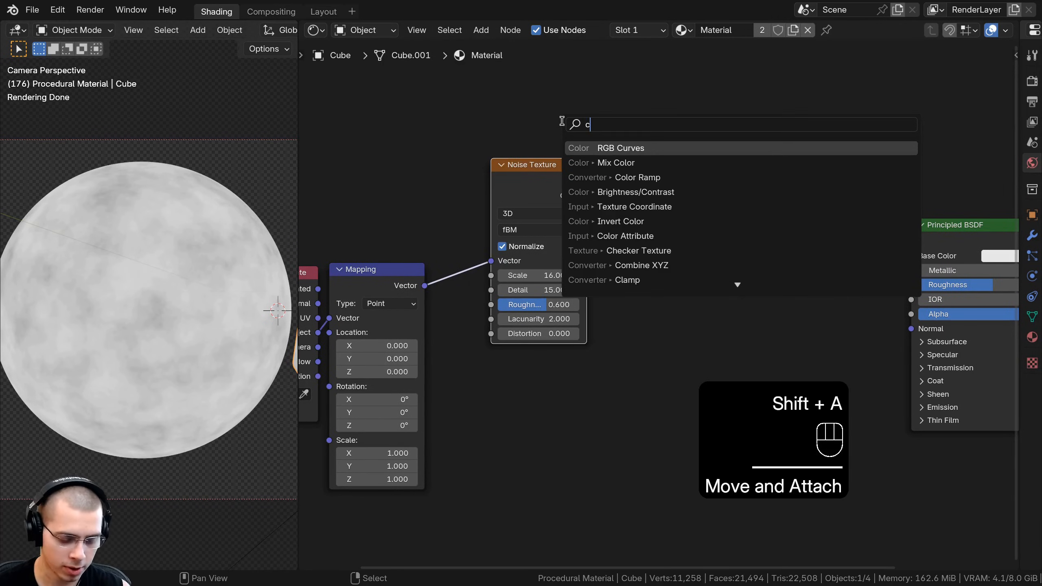
{"action": "type", "text": "ol"}
{"action": "key", "text": "Down"}
{"action": "key", "text": "Return"}
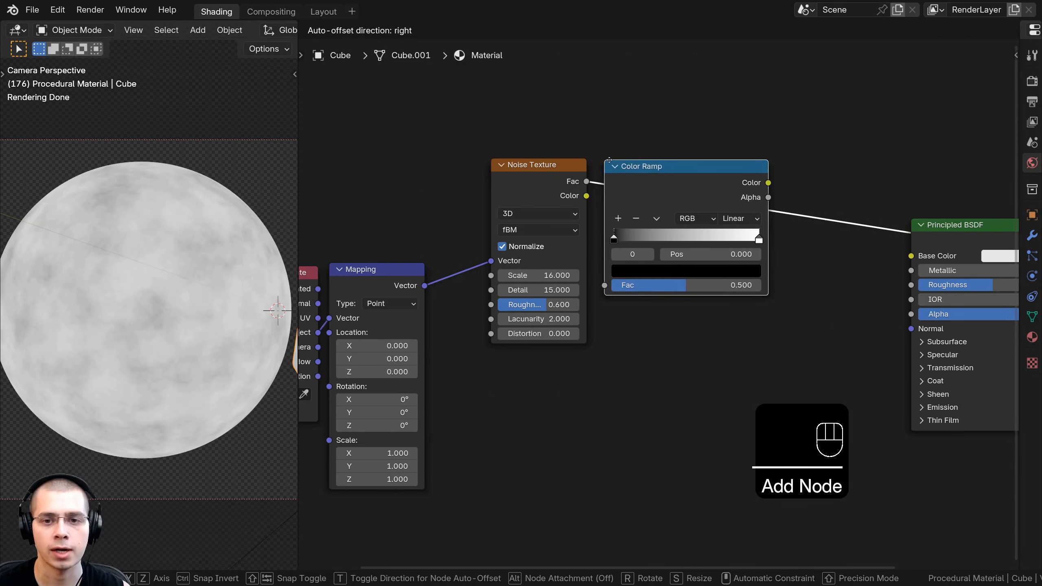
{"action": "left_click", "coordinate": [647, 161]}
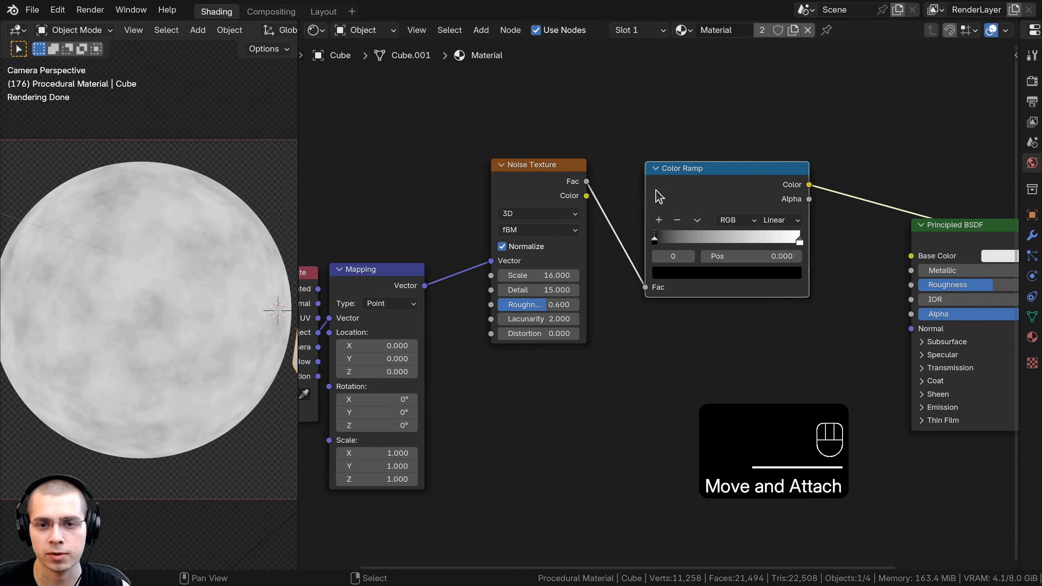
Step: Move the Color Ramp's black stop to about 0.39 and its white stop to about 0.408 for a hard-edged mask
{"action": "scroll", "coordinate": [605, 240], "scroll_direction": "up", "scroll_amount": 2}
{"action": "left_click_drag", "start_coordinate": [599, 233], "coordinate": [667, 231]}
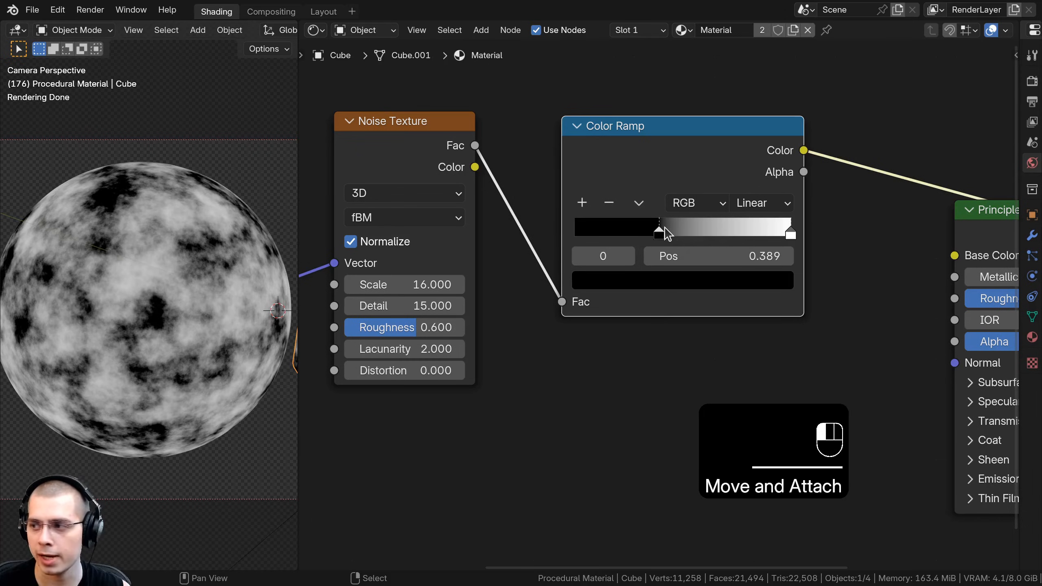
{"action": "left_click_drag", "start_coordinate": [787, 231], "coordinate": [666, 231]}
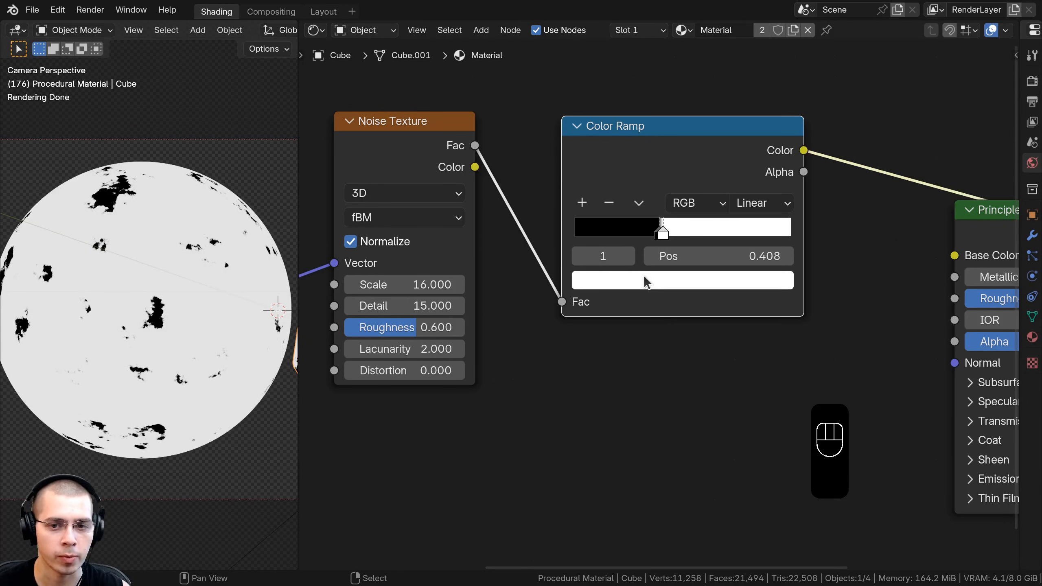
Step: Move the Color Ramp further from the Noise Texture to leave room for another node between them
{"action": "left_click_drag", "start_coordinate": [636, 143], "coordinate": [693, 142]}
{"action": "scroll", "coordinate": [614, 164], "scroll_direction": "down", "scroll_amount": 4}
{"action": "middle_click_drag", "start_coordinate": [614, 164], "coordinate": [649, 204]}
{"action": "left_click_drag", "start_coordinate": [459, 192], "coordinate": [464, 180]}
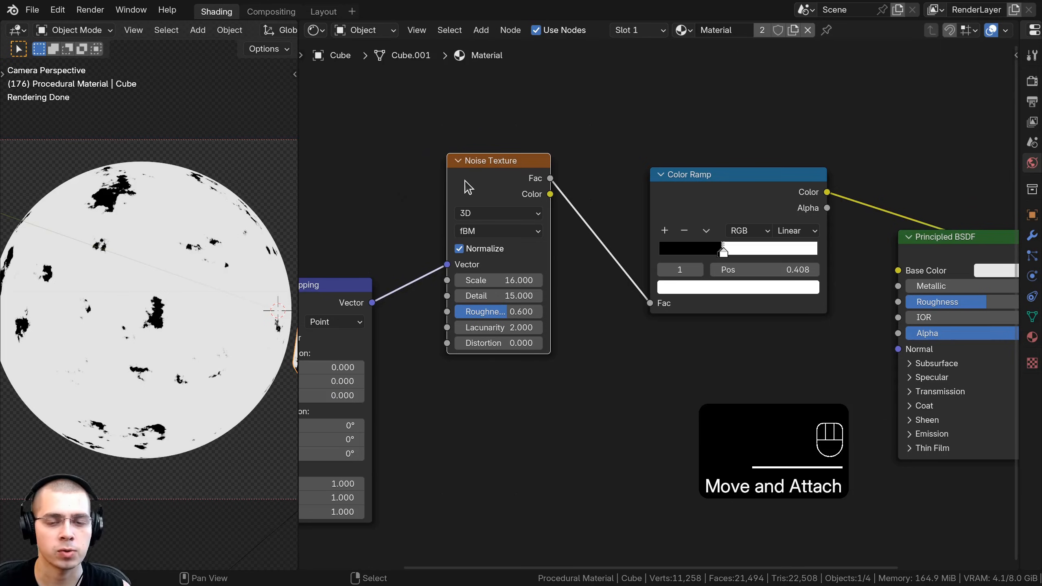
{"action": "middle_click_drag", "start_coordinate": [600, 161], "coordinate": [601, 159]}
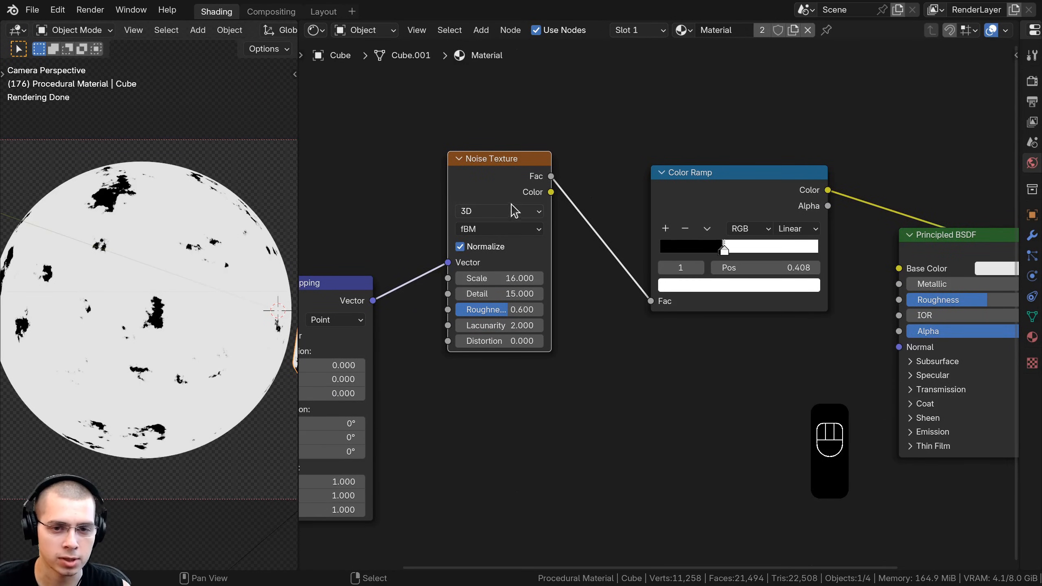
Step: Insert a Hue/Saturation/Value node between the Noise Texture and the Color Ramp
{"action": "key", "text": "shift+a"}
{"action": "left_click", "coordinate": [511, 169]}
{"action": "type", "text": "h"}
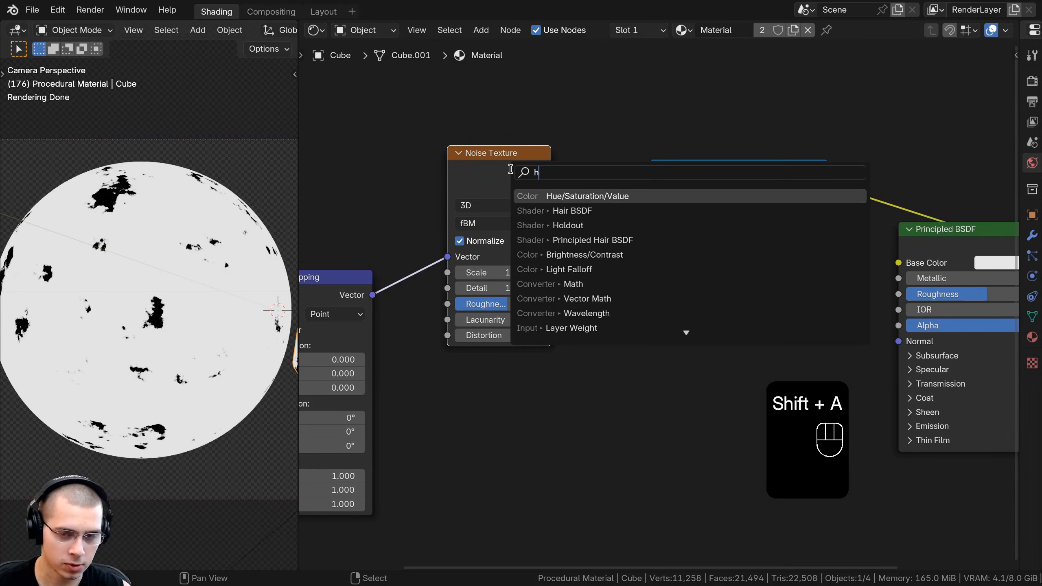
{"action": "type", "text": "u"}
{"action": "left_click", "coordinate": [570, 197]}
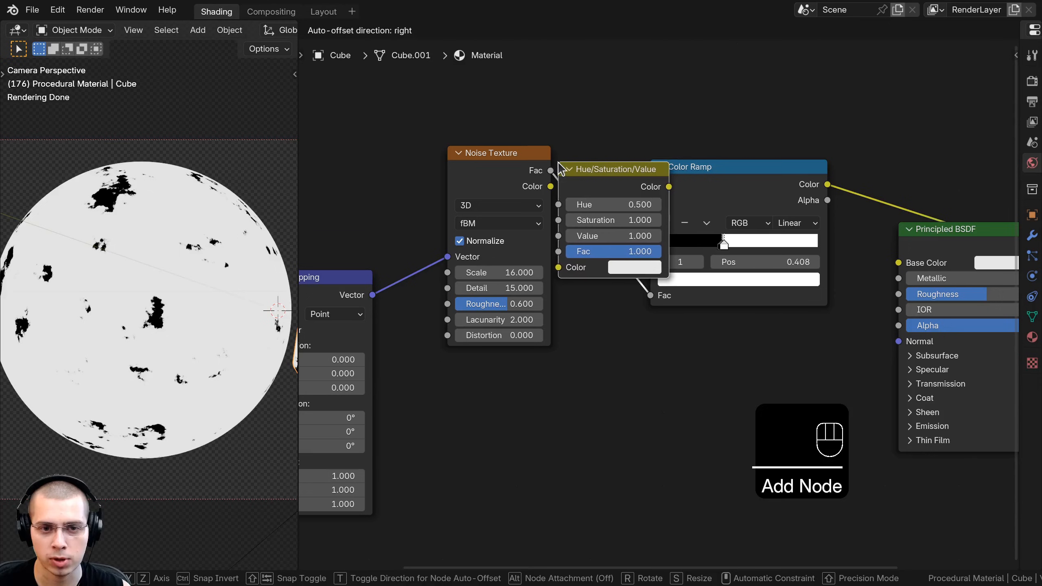
{"action": "left_click", "coordinate": [580, 161]}
Step: Move the Color Ramp closer to the Hue/Saturation/Value node to tidy the node chain
{"action": "scroll", "coordinate": [624, 255], "scroll_direction": "up", "scroll_amount": 1}
{"action": "scroll", "coordinate": [623, 255], "scroll_direction": "up", "scroll_amount": 1}
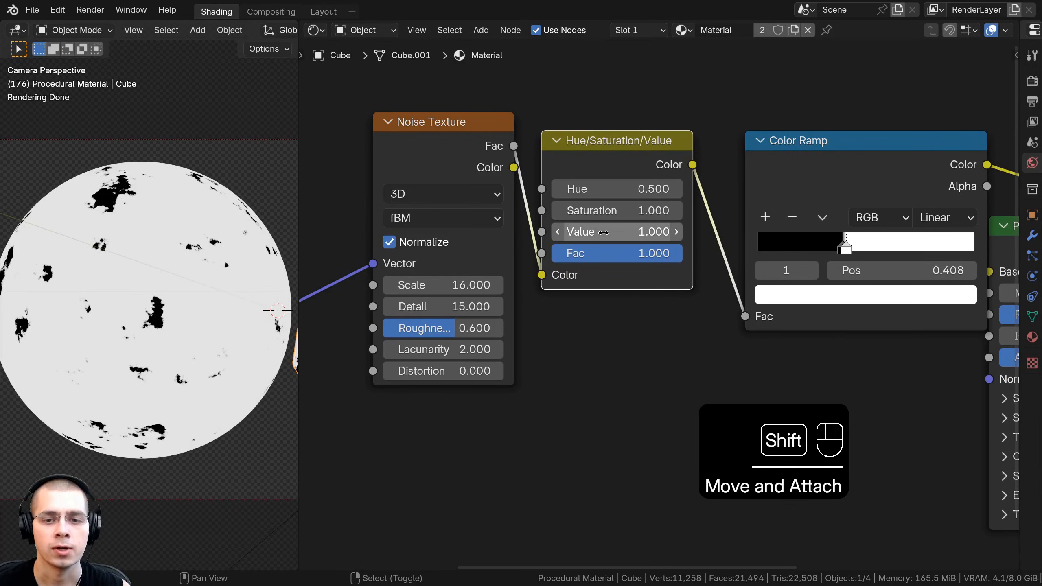
{"action": "mouse_move", "coordinate": [601, 232]}
{"action": "left_mouse_down", "text": "shift"}
{"action": "mouse_move", "coordinate": [640, 232]}
{"action": "mouse_move", "coordinate": [578, 232]}
{"action": "mouse_move", "coordinate": [603, 232]}
{"action": "left_mouse_up", "text": "shift"}
{"action": "left_click_drag", "start_coordinate": [810, 196], "coordinate": [769, 188]}
{"action": "scroll", "coordinate": [653, 246], "scroll_direction": "down", "scroll_amount": 12}
{"action": "middle_click_drag", "start_coordinate": [534, 295], "coordinate": [565, 273]}
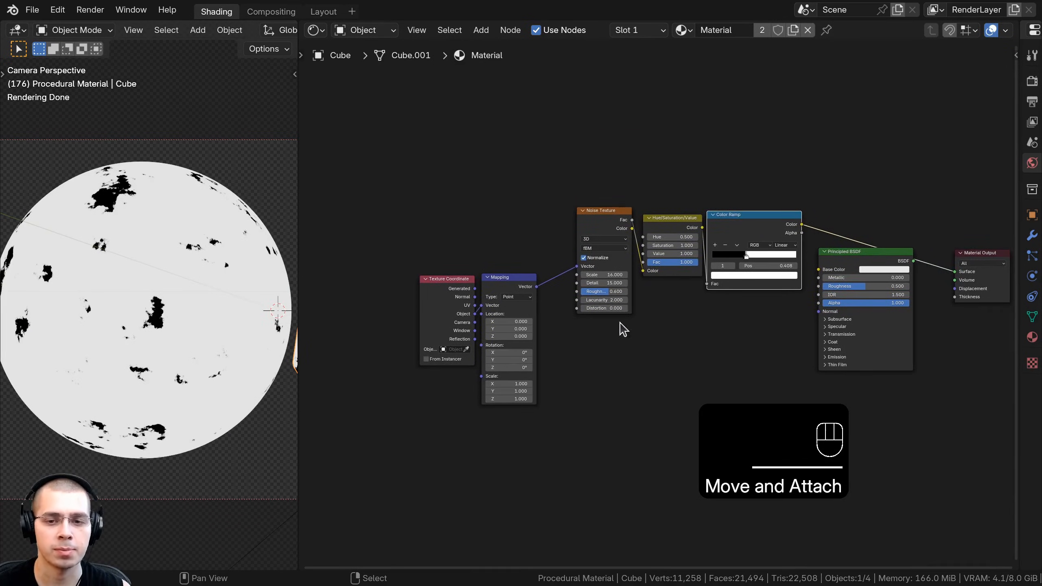
Step: Move the Texture Coordinate and Mapping nodes further from the Noise Texture and group them in a frame
{"action": "middle_click_drag", "start_coordinate": [673, 245], "coordinate": [669, 248]}
{"action": "middle_click_drag", "start_coordinate": [594, 238], "coordinate": [595, 247]}
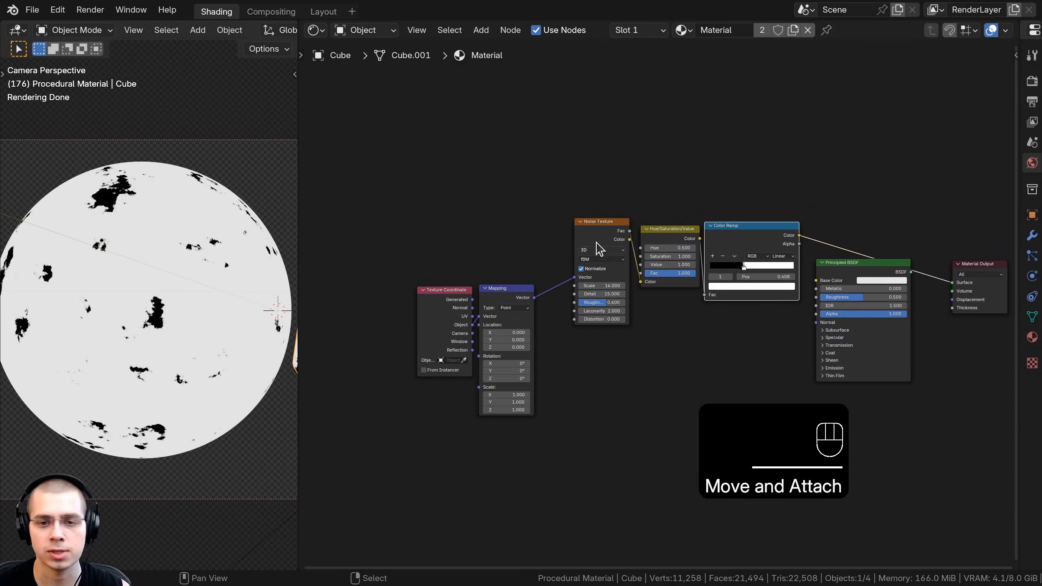
{"action": "left_click", "coordinate": [544, 201]}
{"action": "left_click_drag", "start_coordinate": [535, 188], "coordinate": [435, 339]}
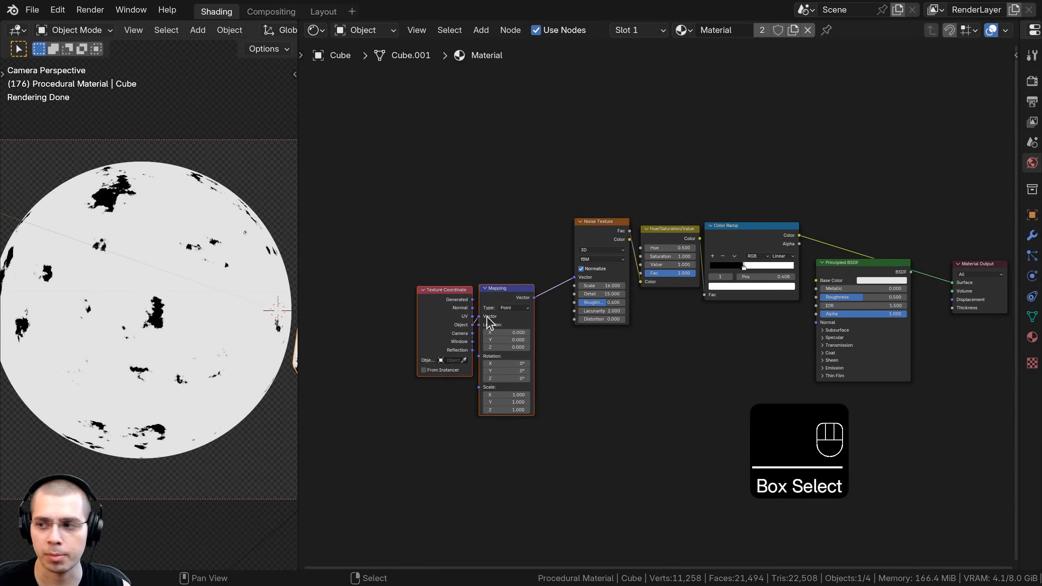
{"action": "key", "text": "g"}
{"action": "left_click", "coordinate": [379, 362]}
{"action": "middle_click_drag", "start_coordinate": [452, 318], "coordinate": [466, 312]}
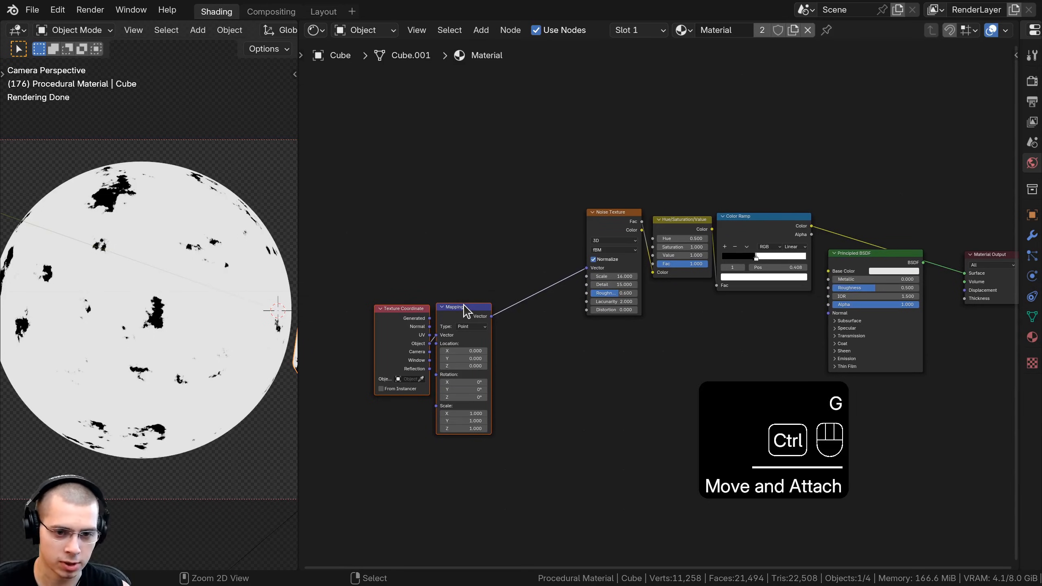
{"action": "key", "text": "ctrl+j"}
Step: Group the Noise Texture, Hue/Saturation/Value and Color Ramp nodes in a frame and move it slightly up and left
{"action": "left_click", "coordinate": [519, 179]}
{"action": "left_click_drag", "start_coordinate": [555, 132], "coordinate": [656, 184]}
{"action": "key", "text": "ctrl+j"}
{"action": "key", "text": "a"}
Step: Label the frame around the noise, hue and ramp nodes "Paint Mask 1"
{"action": "left_click", "coordinate": [652, 169]}
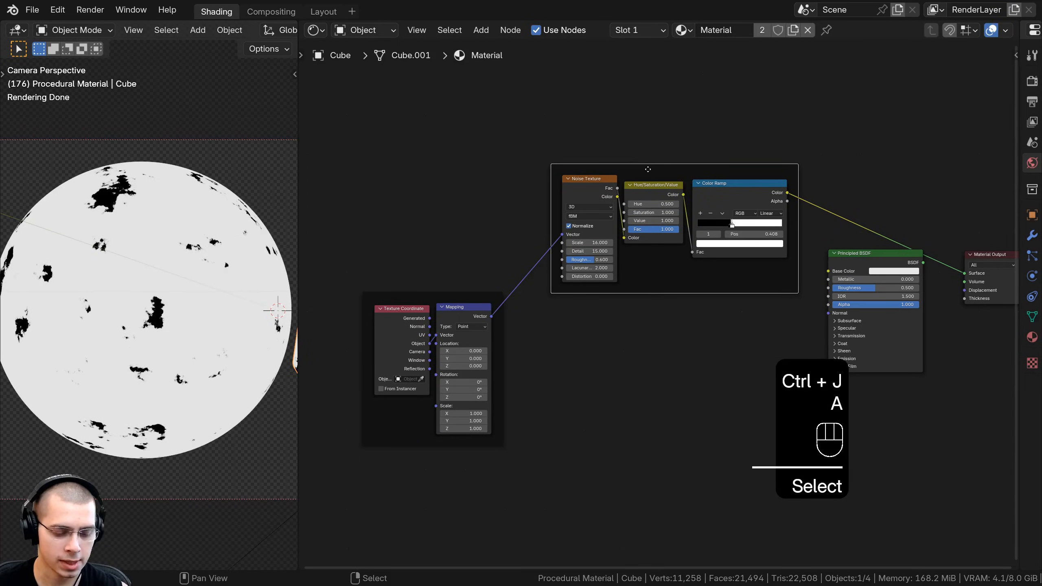
{"action": "key", "text": "F2"}
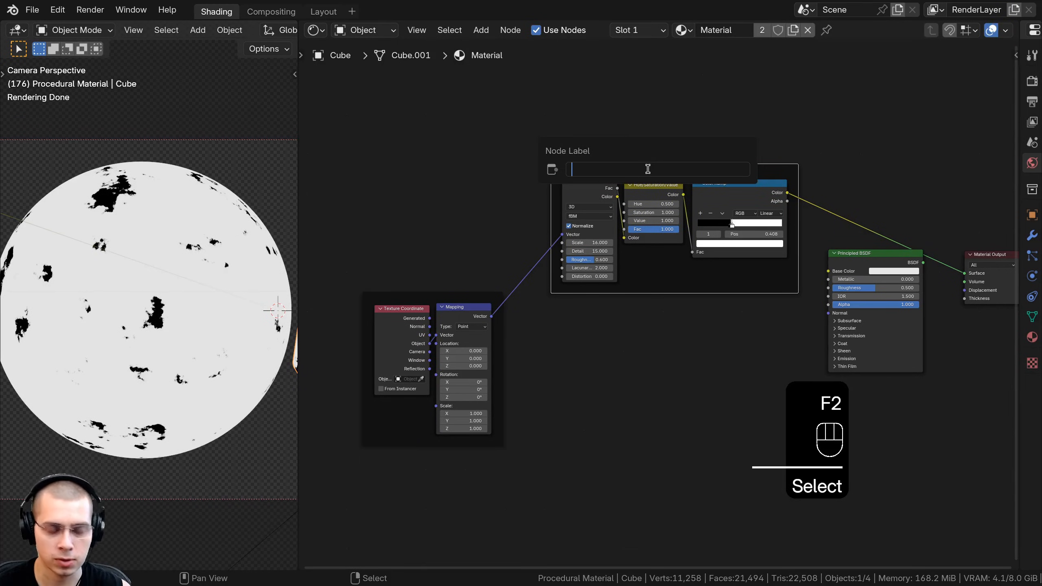
{"action": "type", "text": "Paint Mask 1"}
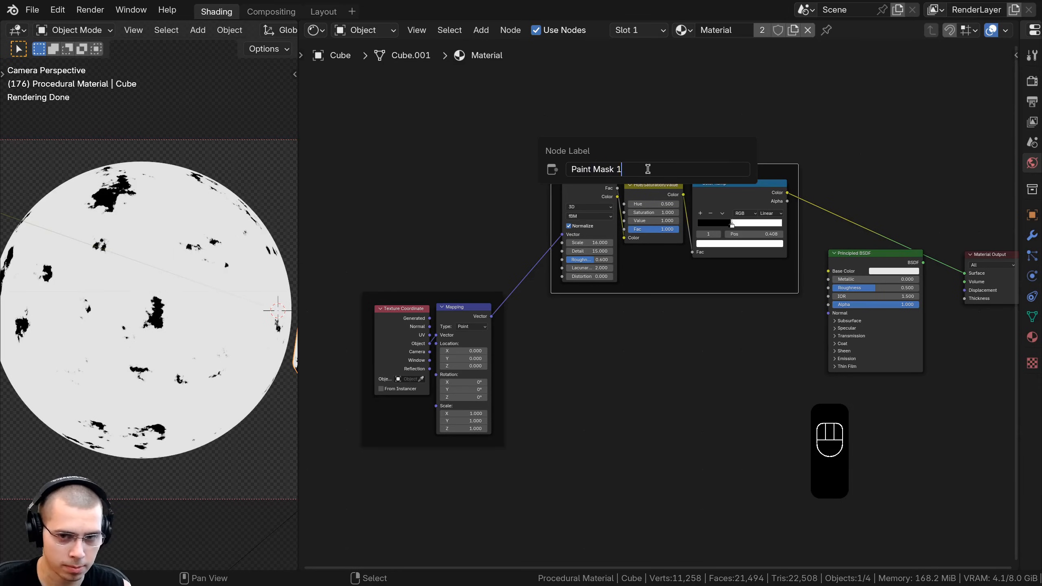
{"action": "key", "text": "Return"}
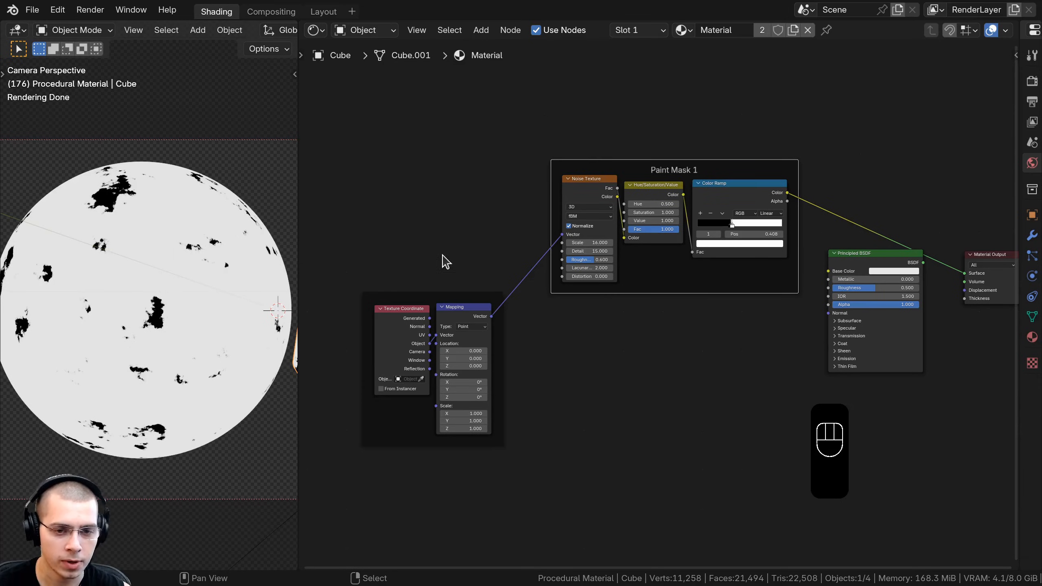
Step: Label the frame around the Texture Coordinate and Mapping nodes "Mapping"
{"action": "left_click", "coordinate": [438, 294]}
{"action": "key", "text": "F2"}
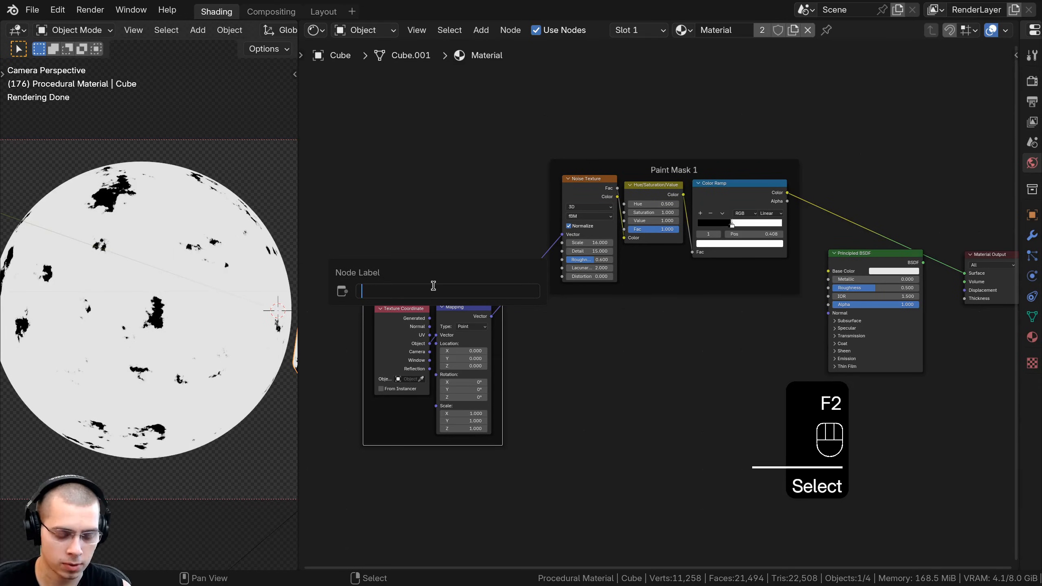
{"action": "type", "text": "Mapping"}
{"action": "key", "text": "Return"}
{"action": "key", "text": "a"}
Step: Duplicate the whole Paint Mask 1 frame with its Mapping link kept, and place the copy below the original
{"action": "middle_click_drag", "start_coordinate": [671, 360], "coordinate": [653, 319]}
{"action": "scroll", "coordinate": [648, 322], "scroll_direction": "up", "scroll_amount": 3}
{"action": "middle_click_drag", "start_coordinate": [641, 370], "coordinate": [616, 368]}
{"action": "middle_click_drag", "start_coordinate": [682, 357], "coordinate": [680, 358]}
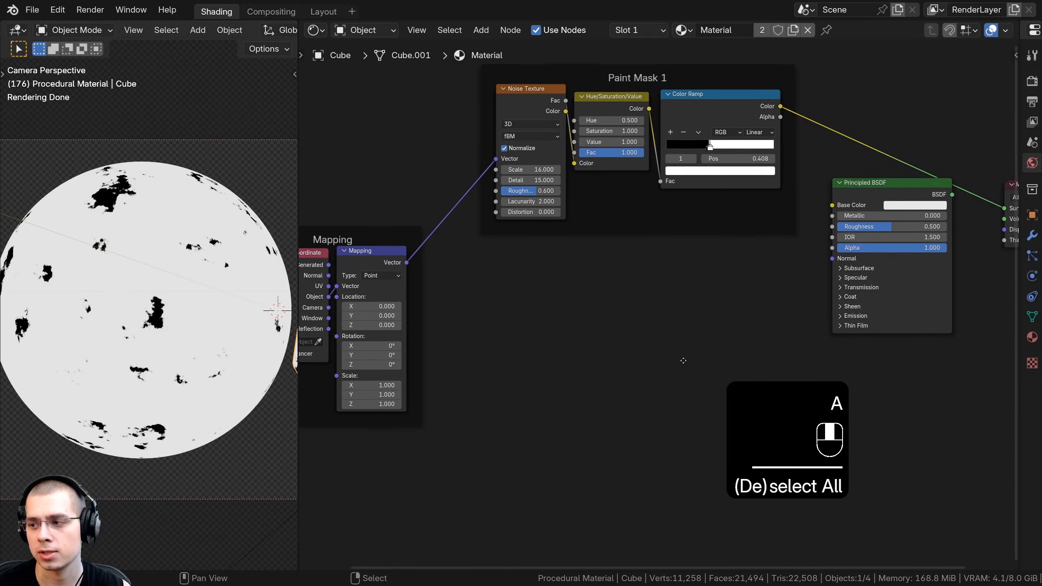
{"action": "scroll", "coordinate": [616, 321], "scroll_direction": "down", "scroll_amount": 1}
{"action": "left_click_drag", "start_coordinate": [475, 58], "coordinate": [778, 248]}
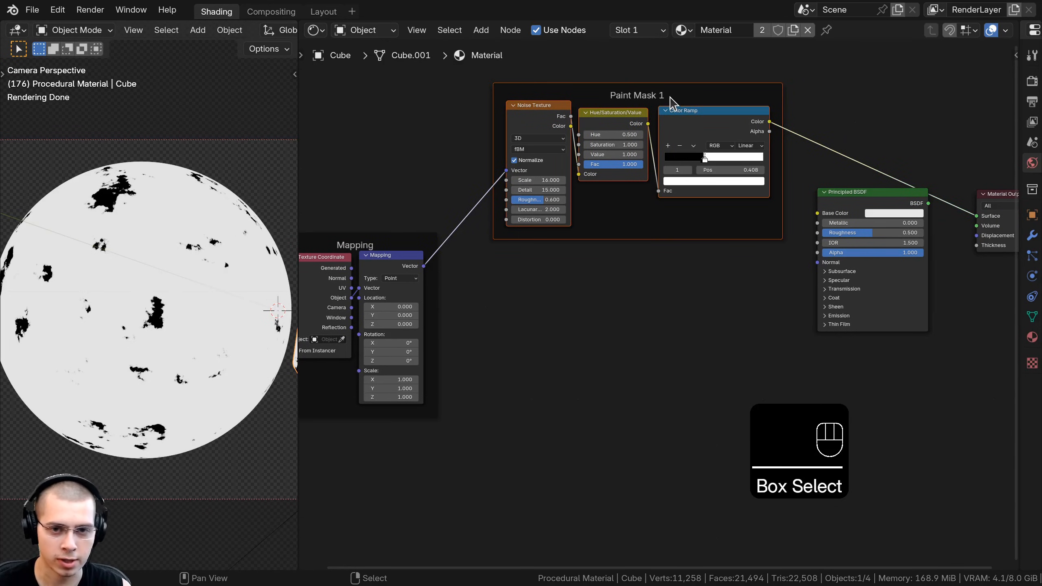
{"action": "key", "text": "shift+ctrl+d"}
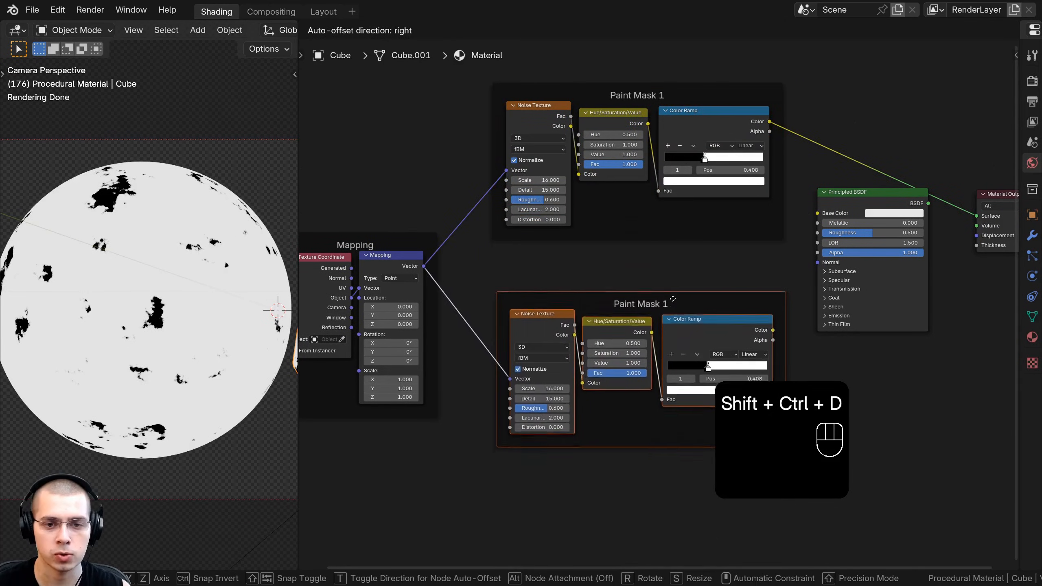
{"action": "left_click", "coordinate": [673, 288]}
{"action": "key", "text": "a"}
Step: Preview the duplicated Color Ramp directly on the Material Output
{"action": "scroll", "coordinate": [668, 506], "scroll_direction": "up", "scroll_amount": 2}
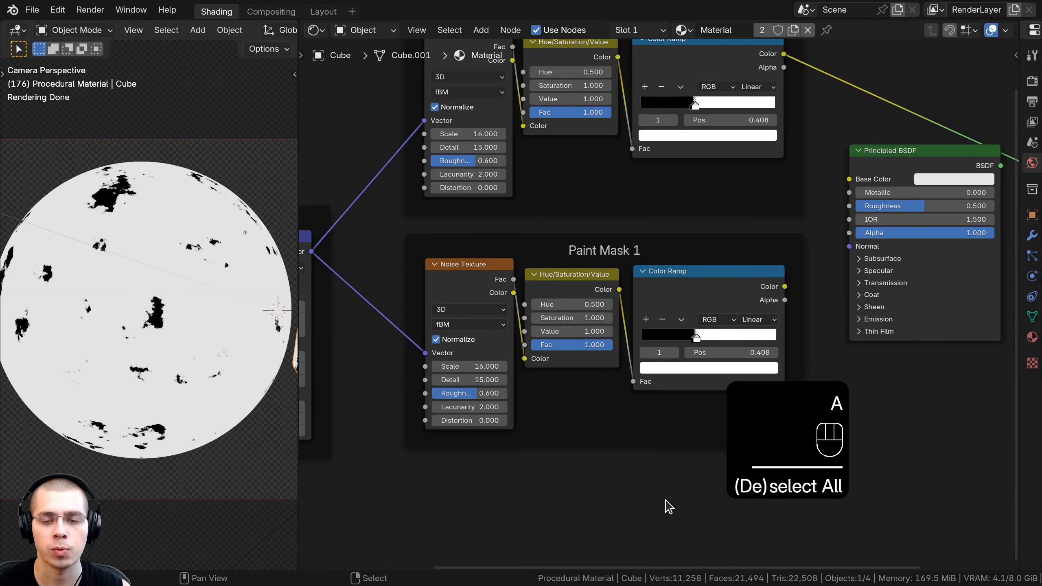
{"action": "key", "text": "shift+ctrl"}
{"action": "left_click", "coordinate": [692, 304], "text": "ctrl+shift"}
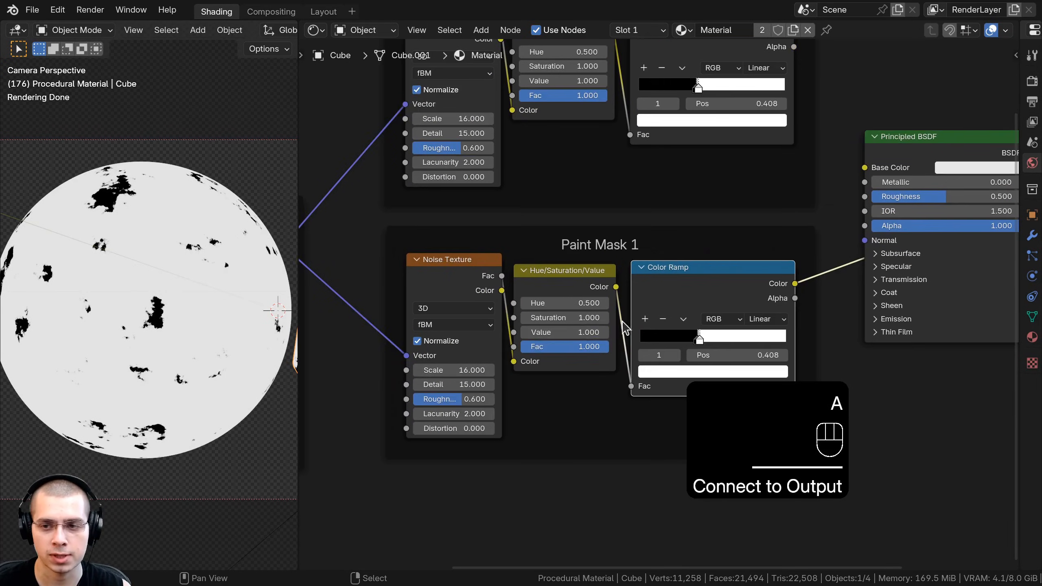
Step: Relabel the duplicated frame as "Paint Mask 2"
{"action": "scroll", "coordinate": [611, 263], "scroll_direction": "up", "scroll_amount": 1}
{"action": "left_click", "coordinate": [602, 236]}
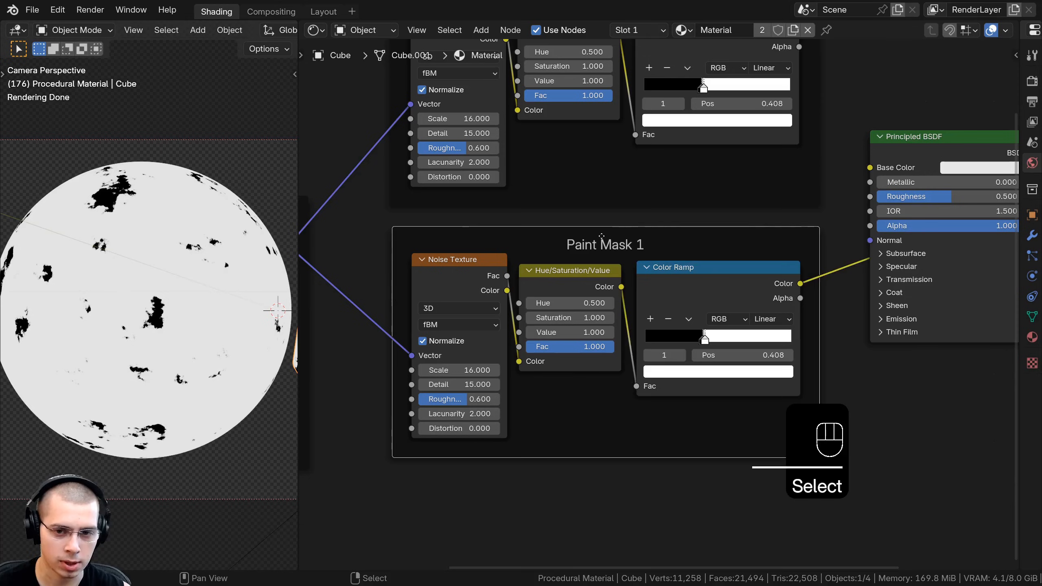
{"action": "key", "text": "F2"}
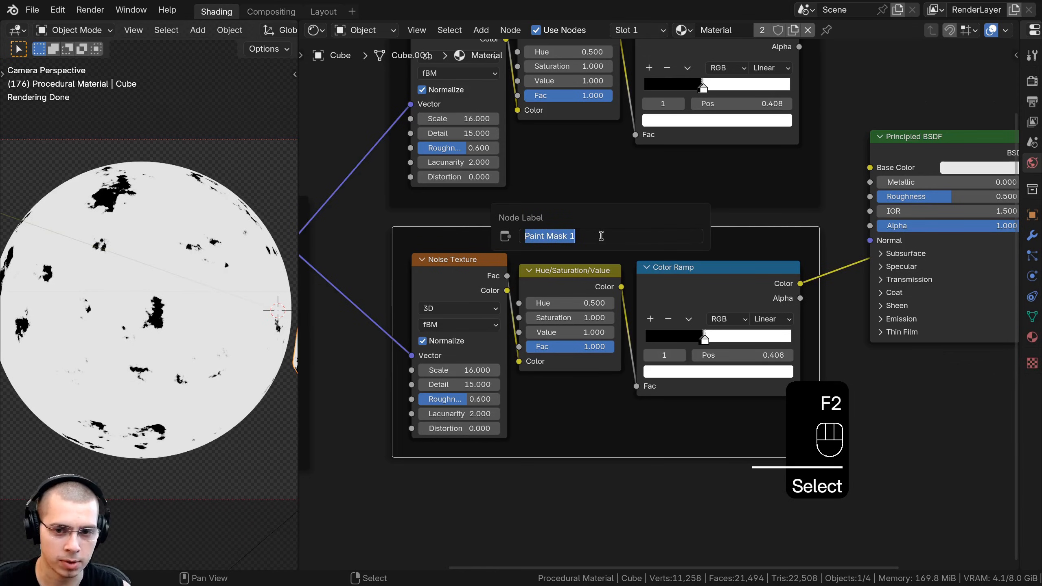
{"action": "key", "text": "BackSpace"}
{"action": "type", "text": "2"}
{"action": "key", "text": "Return"}
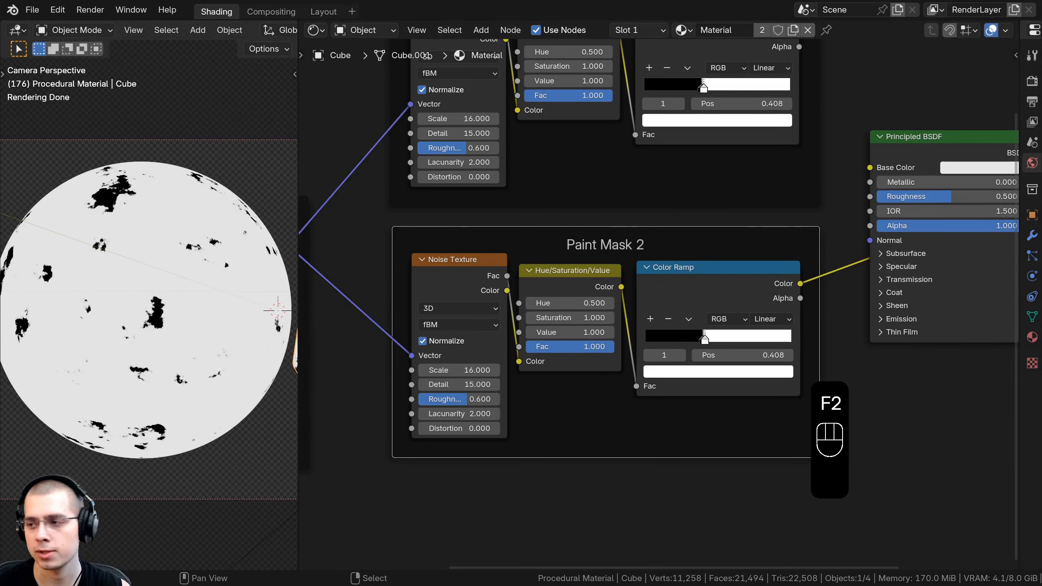
{"action": "scroll", "coordinate": [657, 435], "scroll_direction": "up", "scroll_amount": 1}
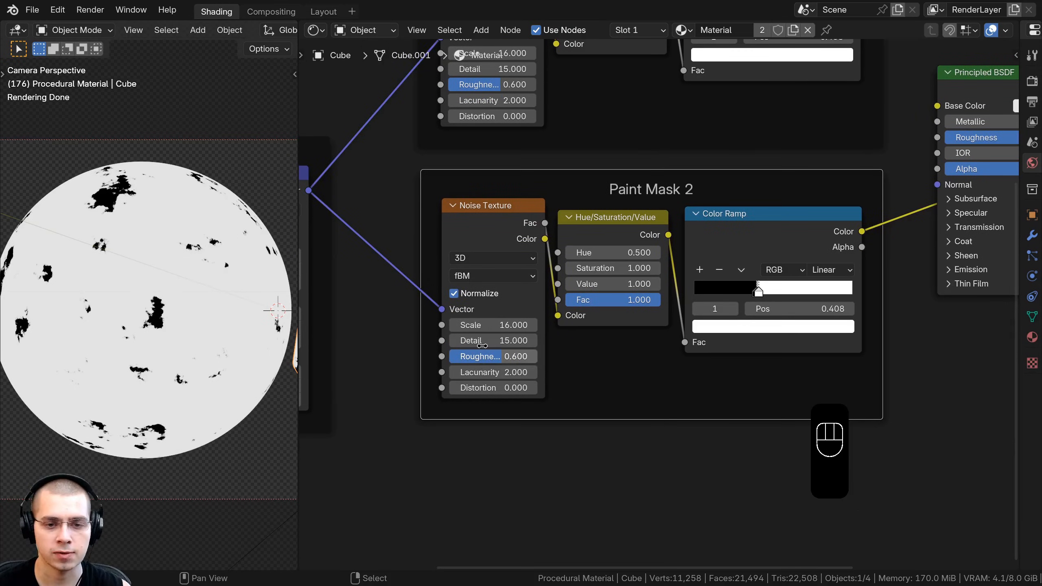
Step: Set Paint Mask 2's Noise Texture scale to 10 and its roughness to 1
{"action": "double_click", "coordinate": [483, 326]}
{"action": "type", "text": "10"}
{"action": "key", "text": "Return"}
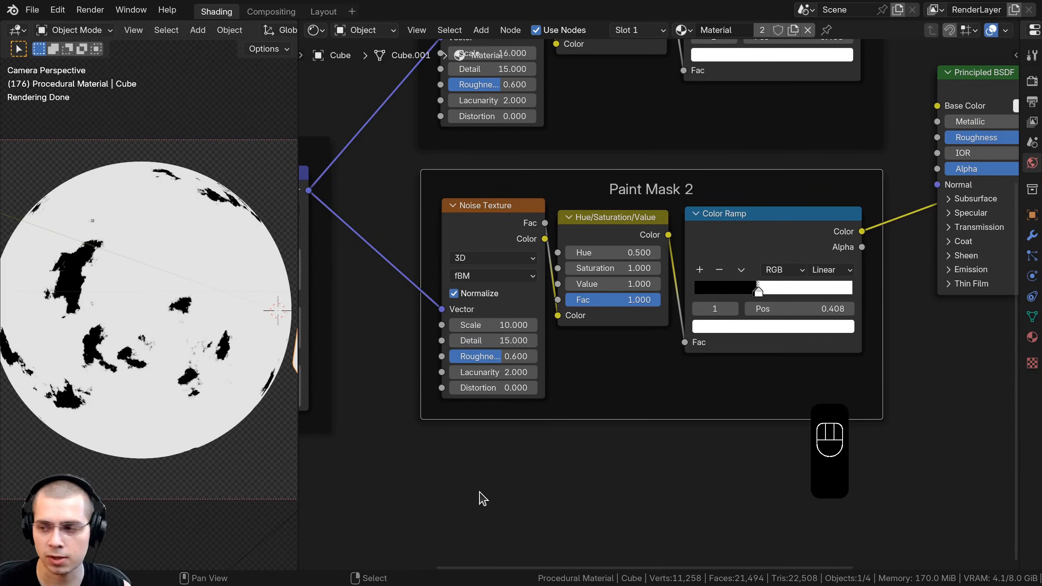
{"action": "left_click_drag", "start_coordinate": [492, 356], "coordinate": [529, 356]}
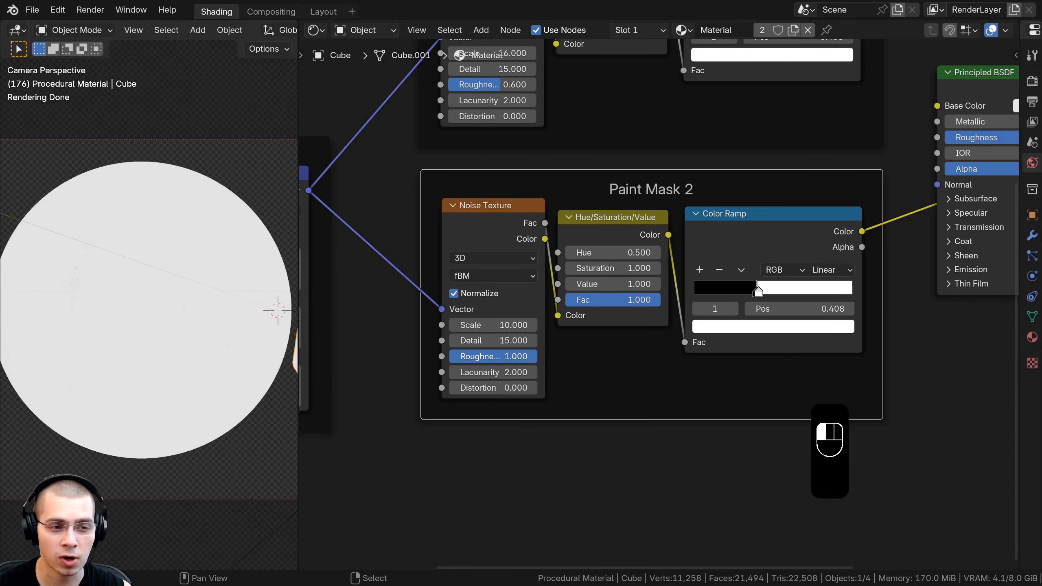
Step: Try a softer gradient on Paint Mask 2's Color Ramp, with the black stop at 0.155 and the white stop at 0.495
{"action": "scroll", "coordinate": [718, 312], "scroll_direction": "up", "scroll_amount": 2}
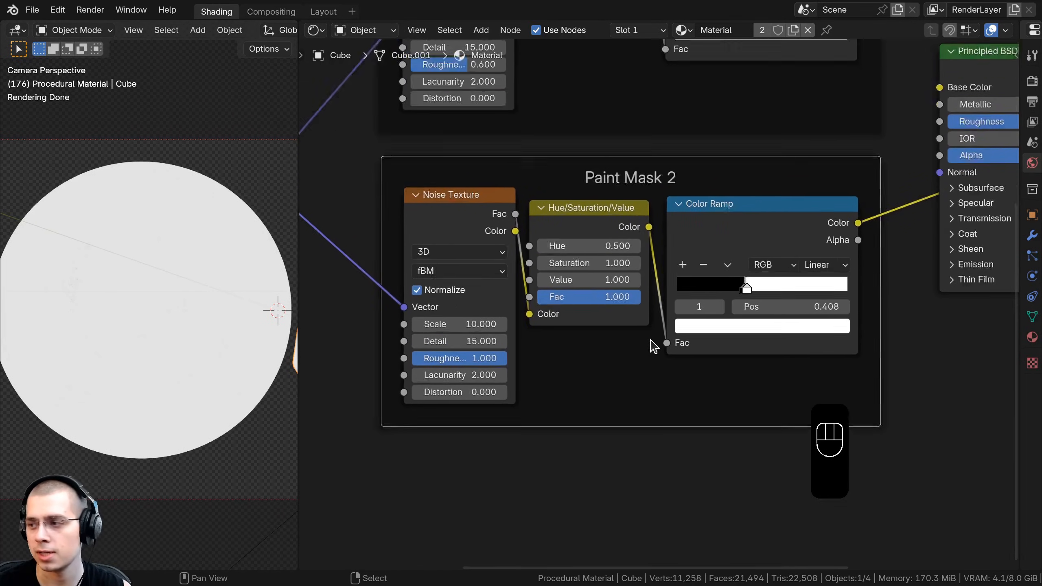
{"action": "mouse_move", "coordinate": [783, 275]}
{"action": "left_mouse_down"}
{"action": "mouse_move", "coordinate": [734, 283]}
{"action": "mouse_move", "coordinate": [800, 282]}
{"action": "left_mouse_up"}
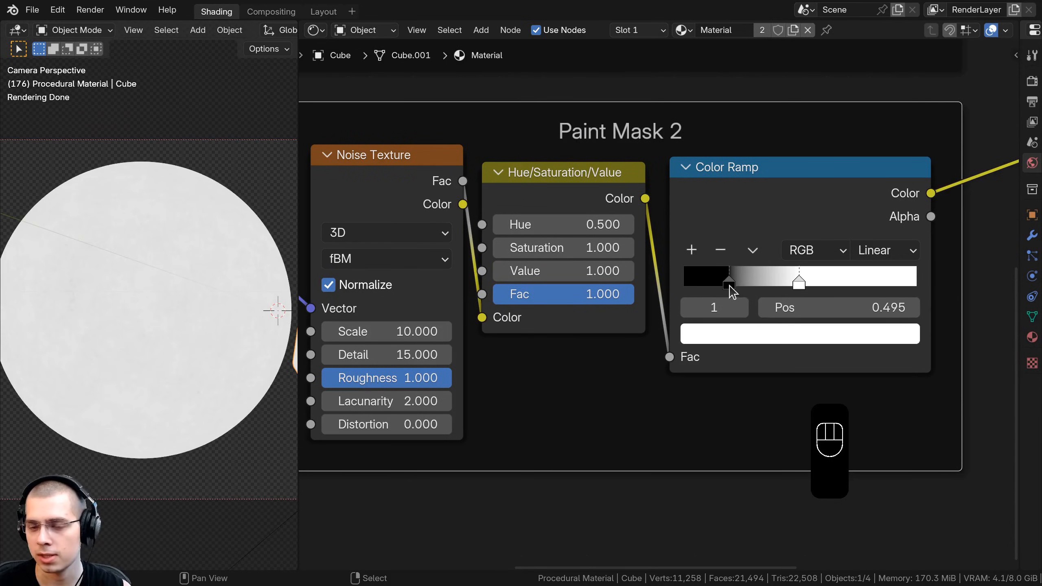
{"action": "left_click_drag", "start_coordinate": [730, 285], "coordinate": [720, 284]}
{"action": "left_click_drag", "start_coordinate": [762, 215], "coordinate": [757, 214]}
{"action": "scroll", "coordinate": [190, 320], "scroll_direction": "up", "scroll_amount": 5}
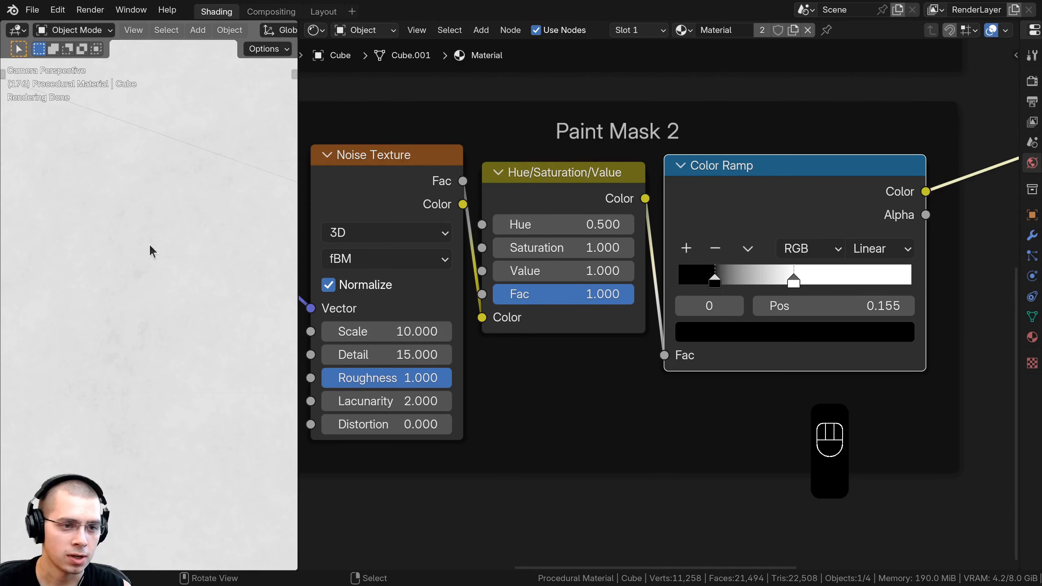
Step: Try a broad gradient on Paint Mask 2's Color Ramp, with the white stop at 1.000 and the black stop at 0.432
{"action": "left_click_drag", "start_coordinate": [718, 281], "coordinate": [676, 281]}
{"action": "left_click_drag", "start_coordinate": [802, 277], "coordinate": [950, 281]}
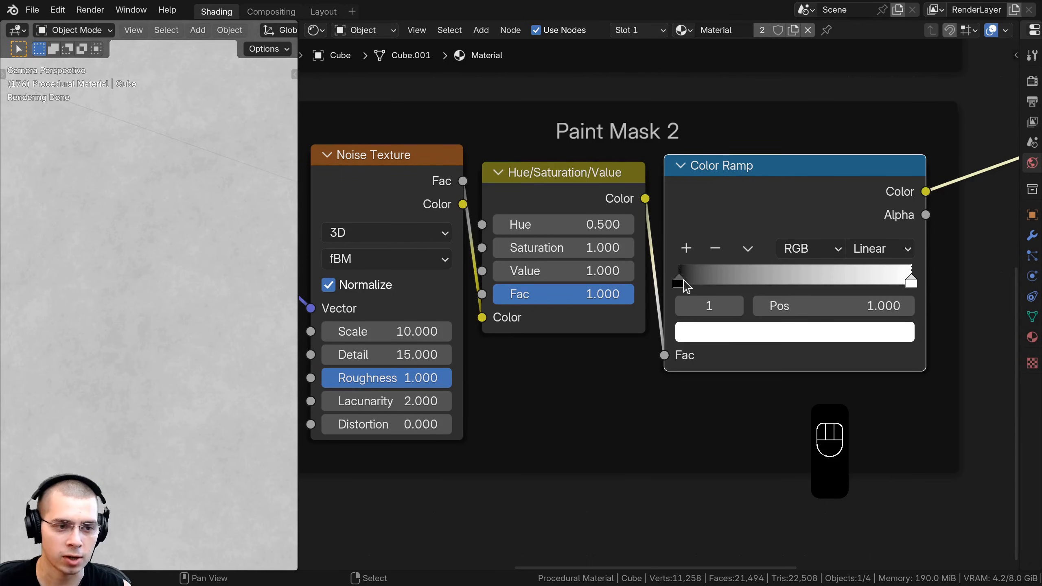
{"action": "left_click_drag", "start_coordinate": [683, 280], "coordinate": [779, 287]}
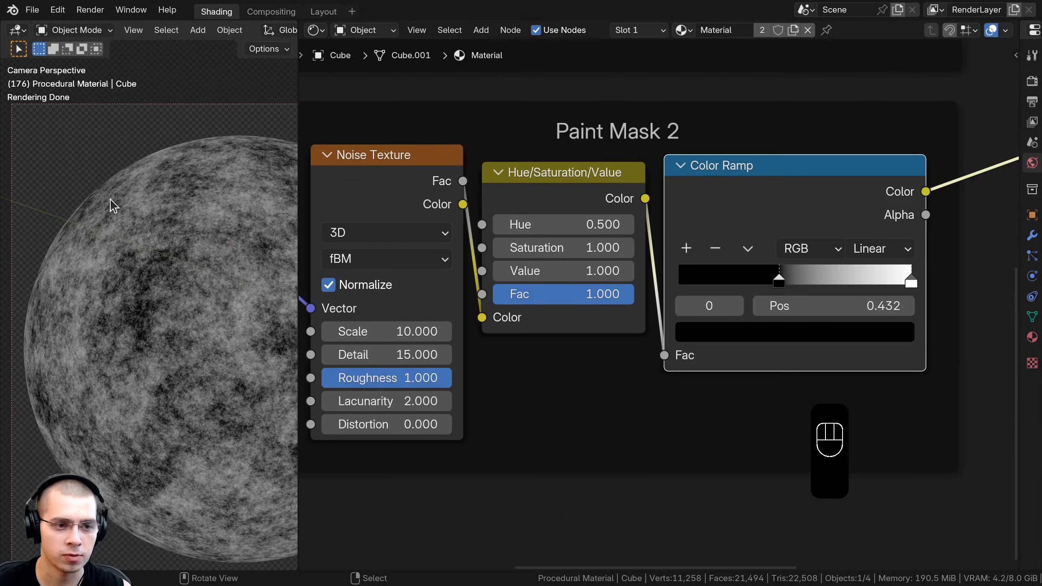
{"action": "middle_click_drag", "start_coordinate": [109, 281], "coordinate": [83, 275], "text": "shift"}
{"action": "scroll", "coordinate": [674, 298], "scroll_direction": "up", "scroll_amount": 2}
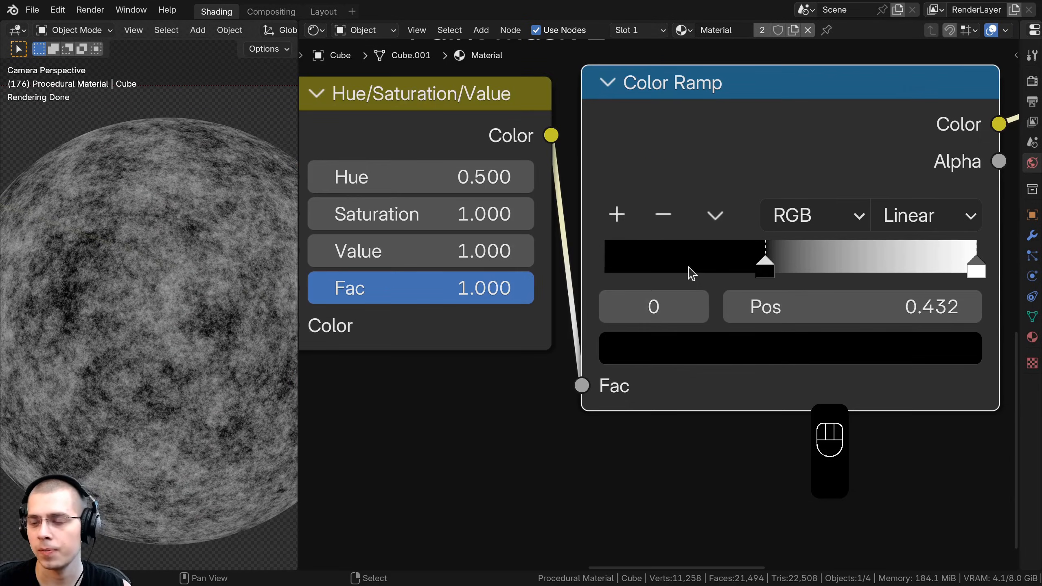
Step: Tighten Paint Mask 2's Color Ramp by lowering the black stop slightly and placing the white stop at 0.464
{"action": "left_click_drag", "start_coordinate": [760, 260], "coordinate": [757, 263]}
{"action": "left_click_drag", "start_coordinate": [976, 269], "coordinate": [767, 266]}
{"action": "scroll", "coordinate": [209, 342], "scroll_direction": "up", "scroll_amount": 5}
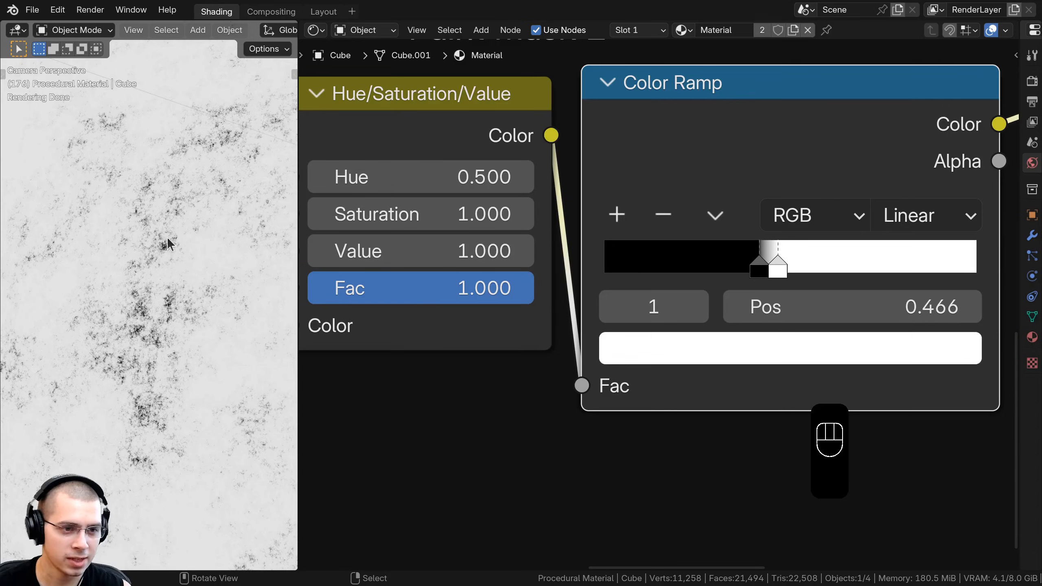
{"action": "middle_click_drag", "start_coordinate": [168, 244], "coordinate": [119, 201], "text": "shift"}
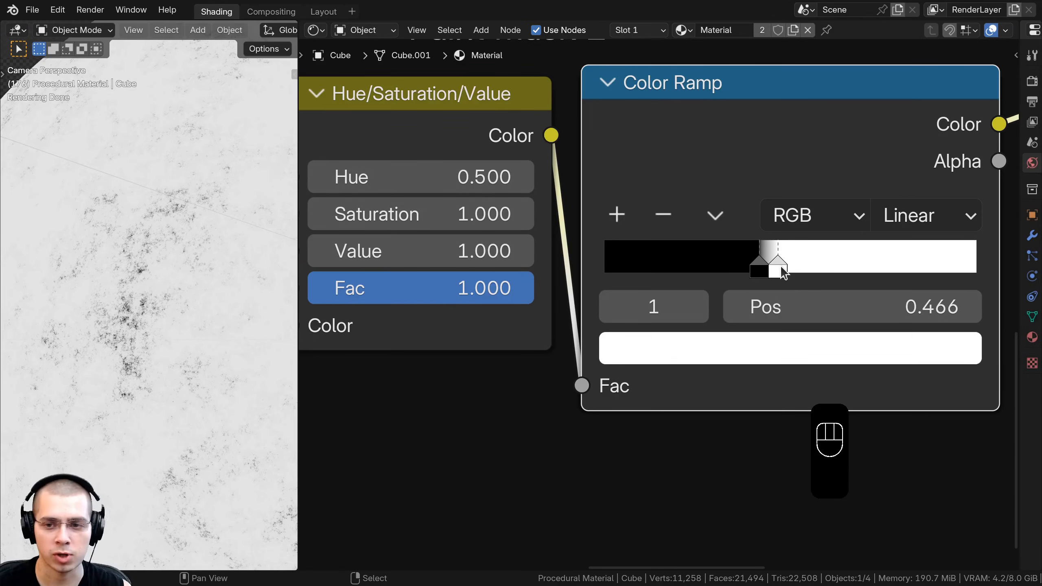
{"action": "left_click", "coordinate": [754, 266]}
{"action": "left_click", "coordinate": [782, 265]}
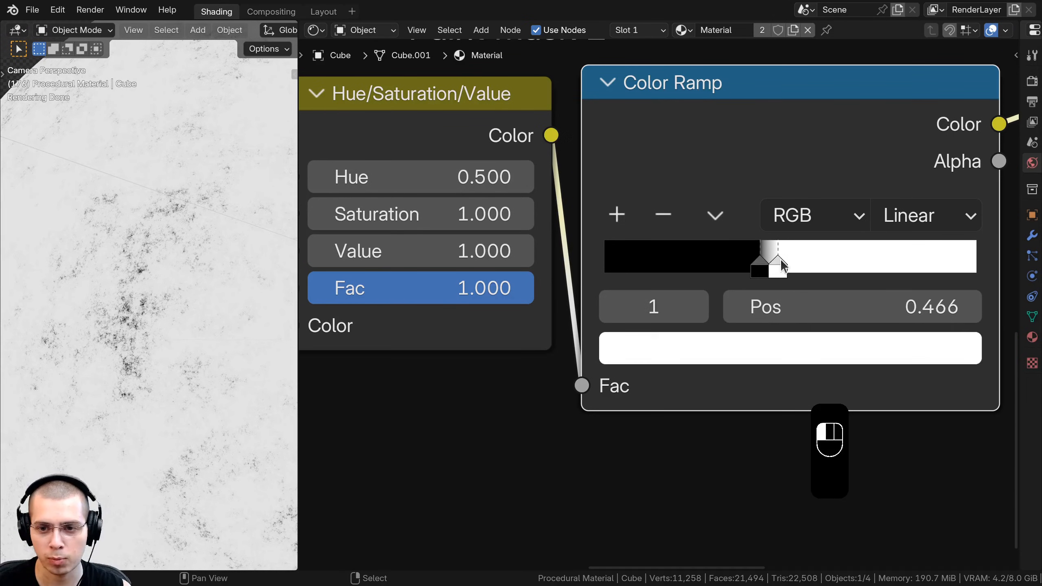
Step: Nudge the Paint Mask 2 frame slightly, keeping it below Paint Mask 1
{"action": "scroll", "coordinate": [195, 296], "scroll_direction": "down", "scroll_amount": 5}
{"action": "scroll", "coordinate": [463, 319], "scroll_direction": "down", "scroll_amount": 5}
{"action": "middle_click_drag", "start_coordinate": [463, 319], "coordinate": [513, 335]}
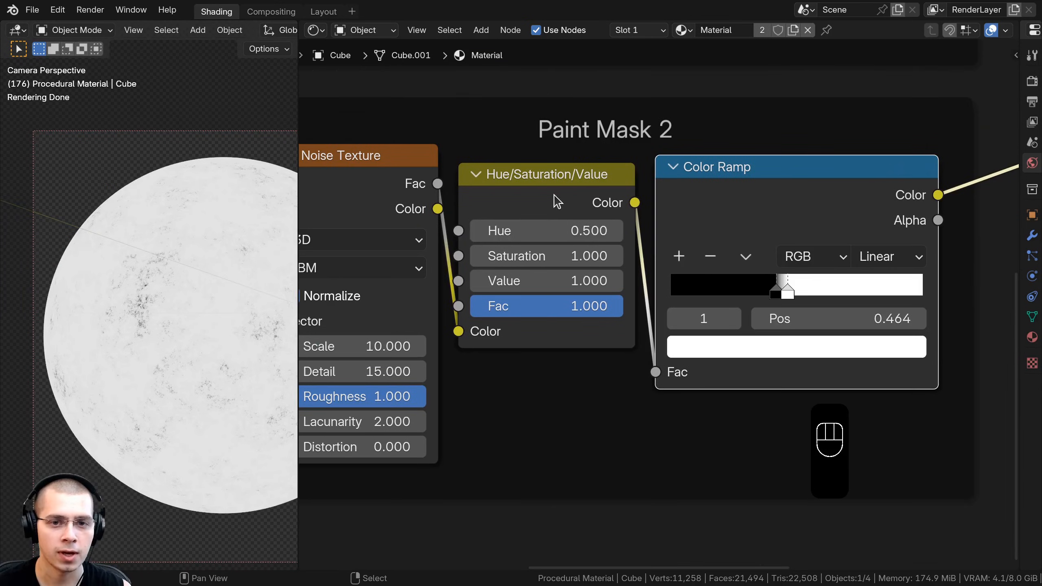
{"action": "left_click", "coordinate": [556, 200]}
{"action": "mouse_move", "coordinate": [525, 286]}
{"action": "left_mouse_down"}
{"action": "mouse_move", "coordinate": [550, 286]}
{"action": "mouse_move", "coordinate": [490, 285]}
{"action": "mouse_move", "coordinate": [526, 270]}
{"action": "left_mouse_up"}
{"action": "scroll", "coordinate": [527, 270], "scroll_direction": "down", "scroll_amount": 5}
{"action": "key", "text": "a"}
{"action": "left_click", "coordinate": [627, 237]}
{"action": "middle_click_drag", "start_coordinate": [616, 113], "coordinate": [555, 321]}
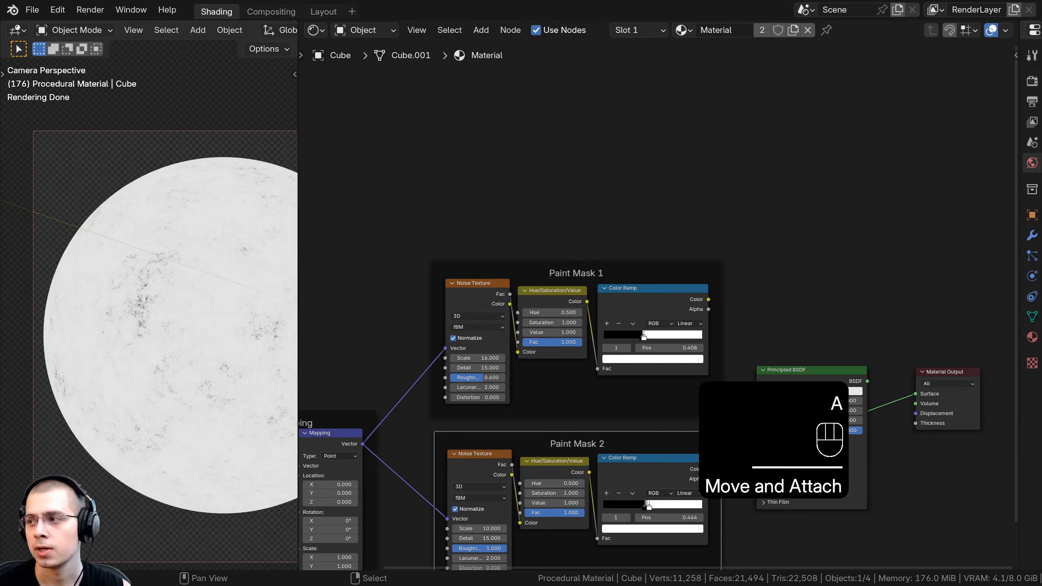
Step: Move the Principled BSDF node into the empty space above the paint mask frames
{"action": "middle_click_drag", "start_coordinate": [691, 200], "coordinate": [678, 335]}
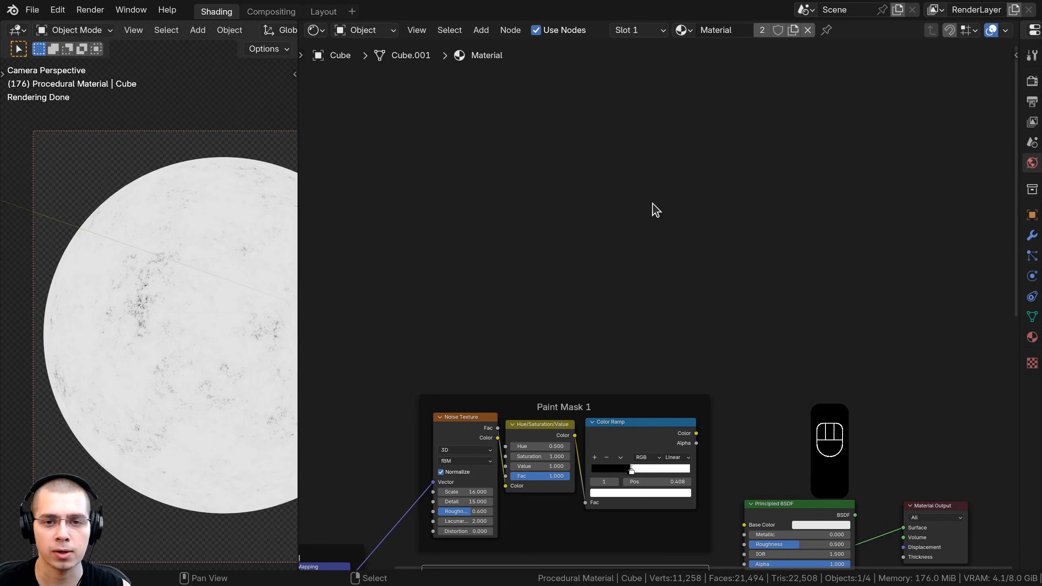
{"action": "scroll", "coordinate": [664, 302], "scroll_direction": "down", "scroll_amount": 1}
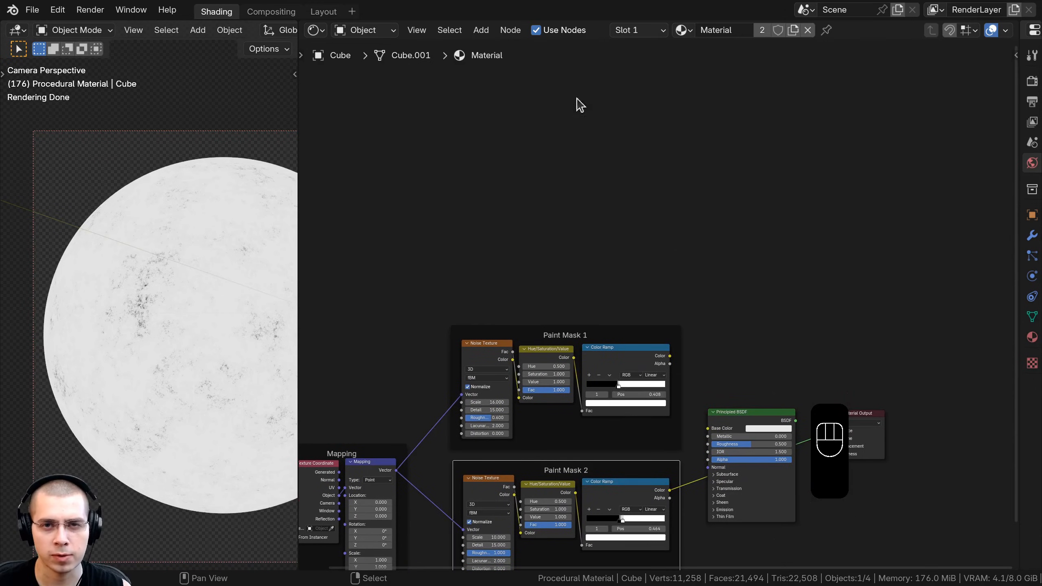
{"action": "scroll", "coordinate": [157, 194], "scroll_direction": "up", "scroll_amount": 1}
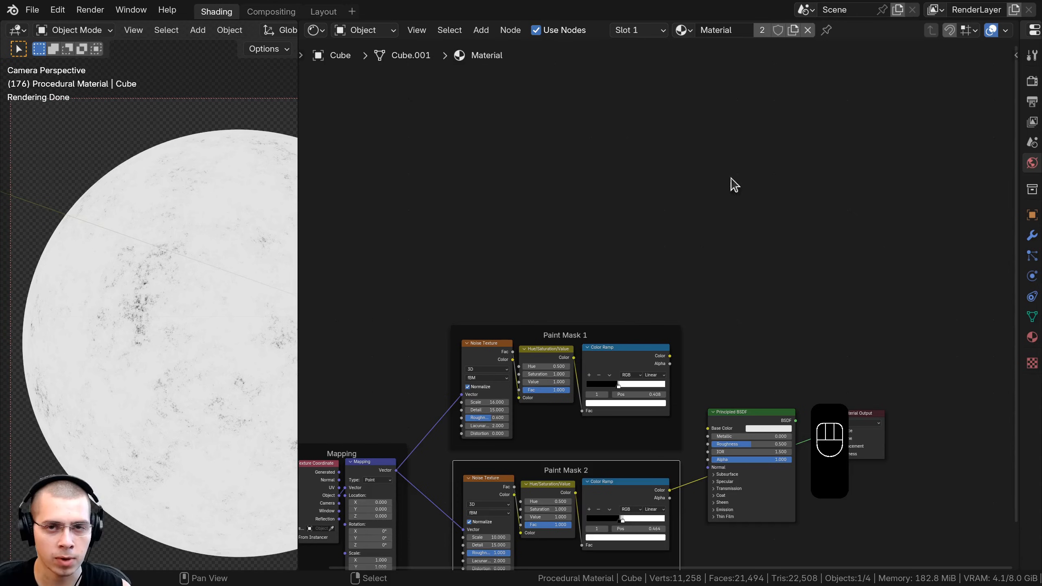
{"action": "scroll", "coordinate": [682, 321], "scroll_direction": "up", "scroll_amount": 4}
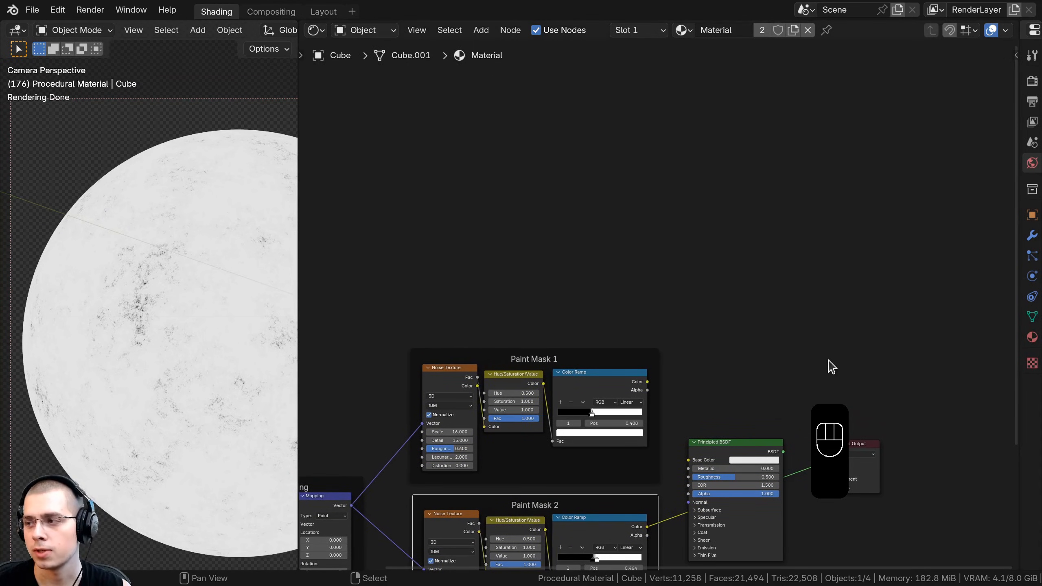
{"action": "middle_click_drag", "start_coordinate": [828, 360], "coordinate": [795, 350]}
{"action": "mouse_move", "coordinate": [687, 446]}
{"action": "left_mouse_down"}
{"action": "mouse_move", "coordinate": [871, 278]}
{"action": "mouse_move", "coordinate": [701, 98]}
{"action": "mouse_move", "coordinate": [648, 174]}
{"action": "left_mouse_up"}
{"action": "scroll", "coordinate": [669, 239], "scroll_direction": "up", "scroll_amount": 1}
{"action": "left_click_drag", "start_coordinate": [684, 224], "coordinate": [683, 212]}
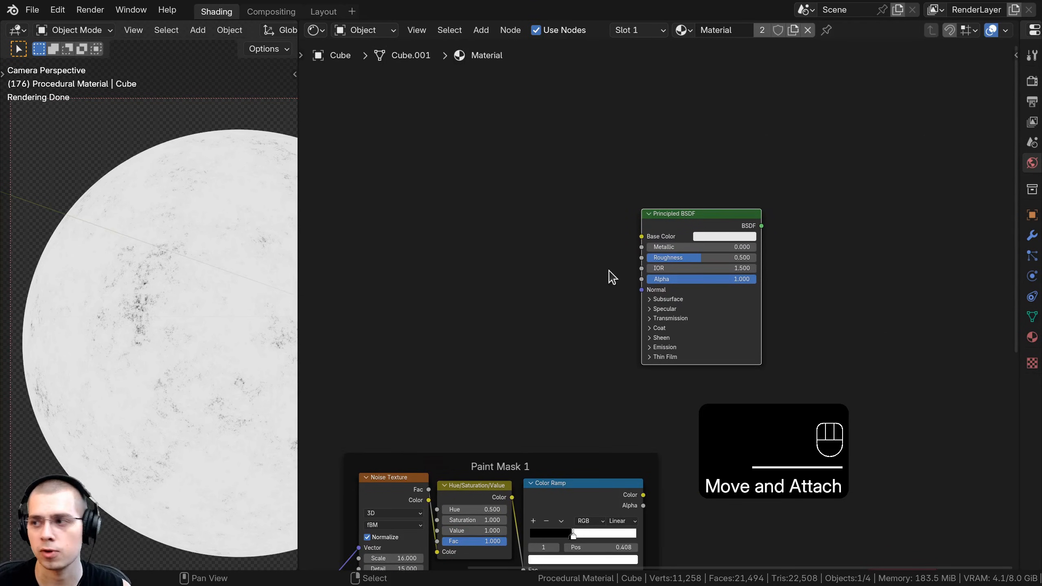
{"action": "middle_click_drag", "start_coordinate": [553, 247], "coordinate": [566, 243]}
Step: Add a Noise Texture node to the left of the Principled BSDF, above Paint Mask 1
{"action": "key", "text": "shift+a"}
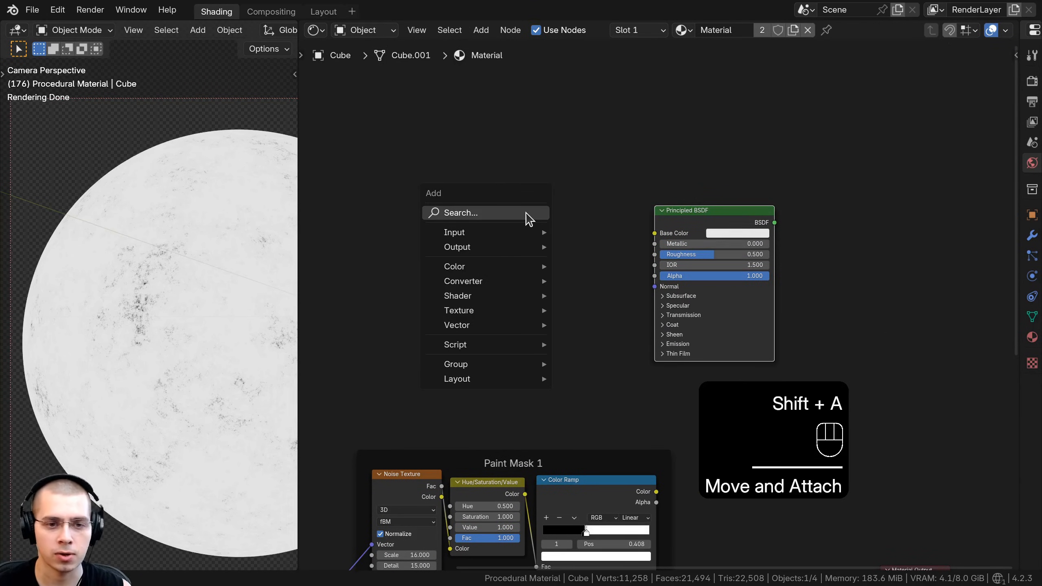
{"action": "type", "text": "noise"}
{"action": "key", "text": "Return"}
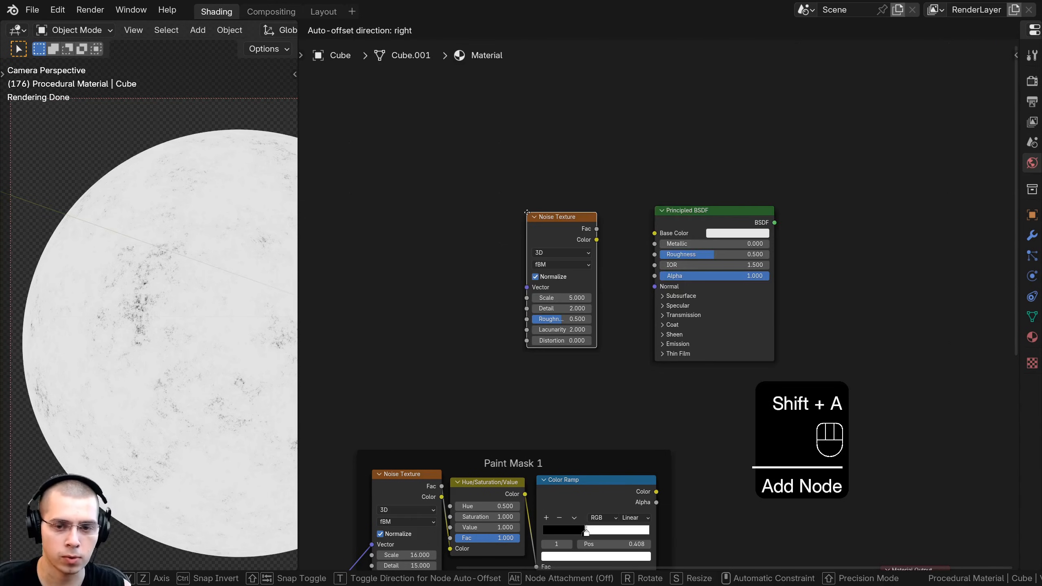
{"action": "left_click", "coordinate": [371, 201]}
{"action": "middle_click_drag", "start_coordinate": [395, 212], "coordinate": [416, 195]}
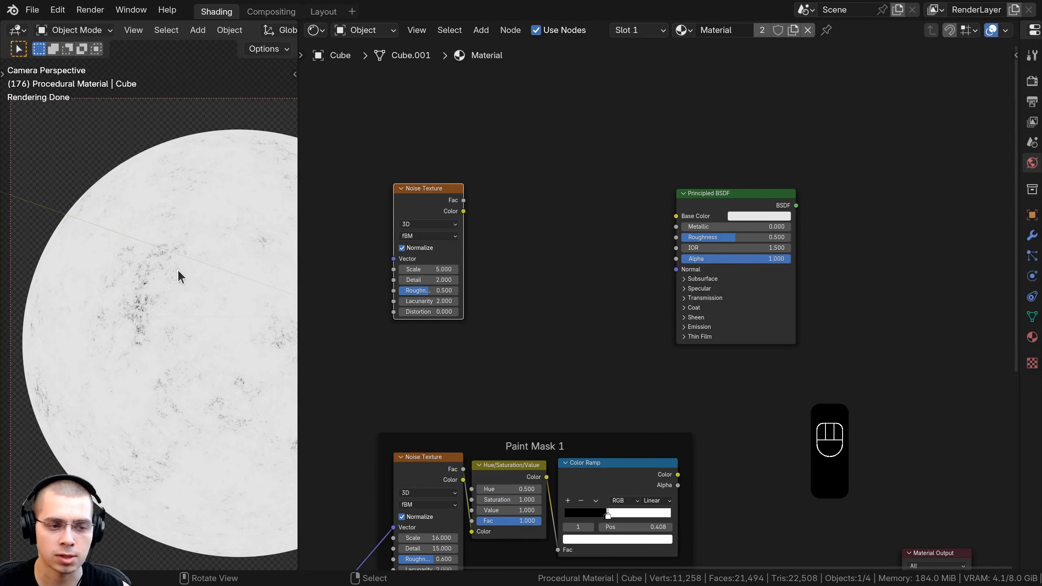
Step: Preview the Principled BSDF on the Material Output and bring the new Noise Texture and the shader closer together
{"action": "middle_click_drag", "start_coordinate": [647, 269], "coordinate": [644, 239]}
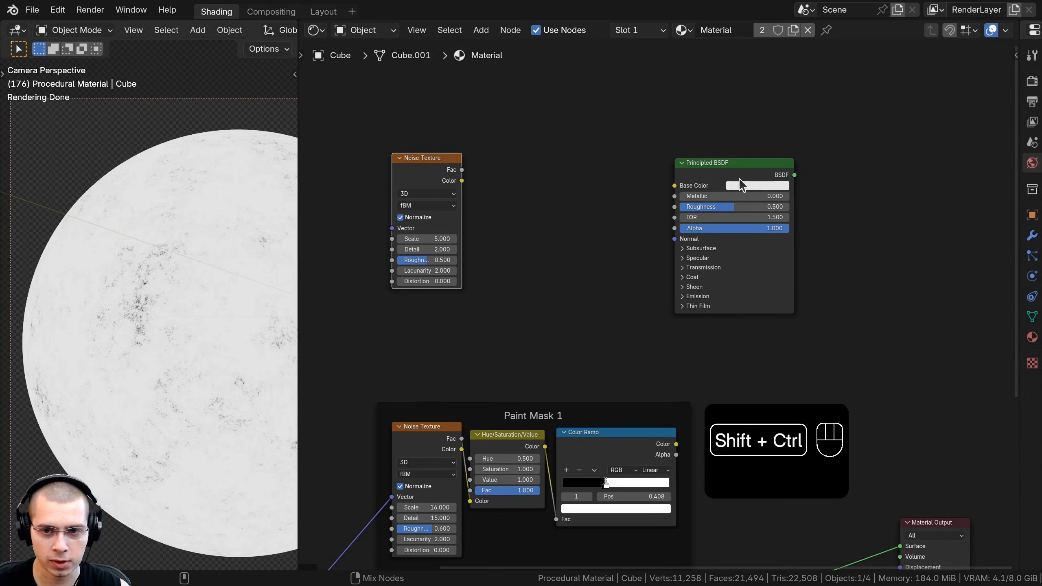
{"action": "left_click", "coordinate": [730, 173], "text": "ctrl+shift"}
{"action": "middle_click_drag", "start_coordinate": [673, 239], "coordinate": [669, 239]}
{"action": "left_click_drag", "start_coordinate": [442, 184], "coordinate": [481, 190]}
{"action": "middle_click_drag", "start_coordinate": [550, 186], "coordinate": [436, 206]}
{"action": "scroll", "coordinate": [583, 201], "scroll_direction": "up", "scroll_amount": 3}
{"action": "left_click_drag", "start_coordinate": [623, 188], "coordinate": [617, 185]}
{"action": "middle_click_drag", "start_coordinate": [616, 187], "coordinate": [700, 194]}
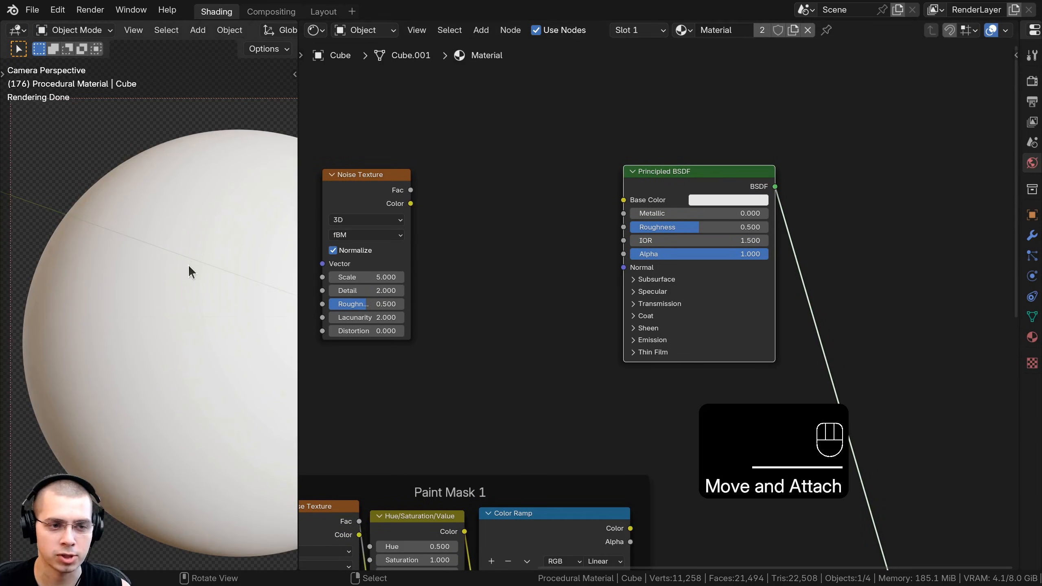
Step: Set the Principled BSDF's Metallic to 1.000 and Roughness to 0.302
{"action": "scroll", "coordinate": [188, 263], "scroll_direction": "down", "scroll_amount": 1}
{"action": "middle_click_drag", "start_coordinate": [188, 264], "coordinate": [153, 247], "text": "shift"}
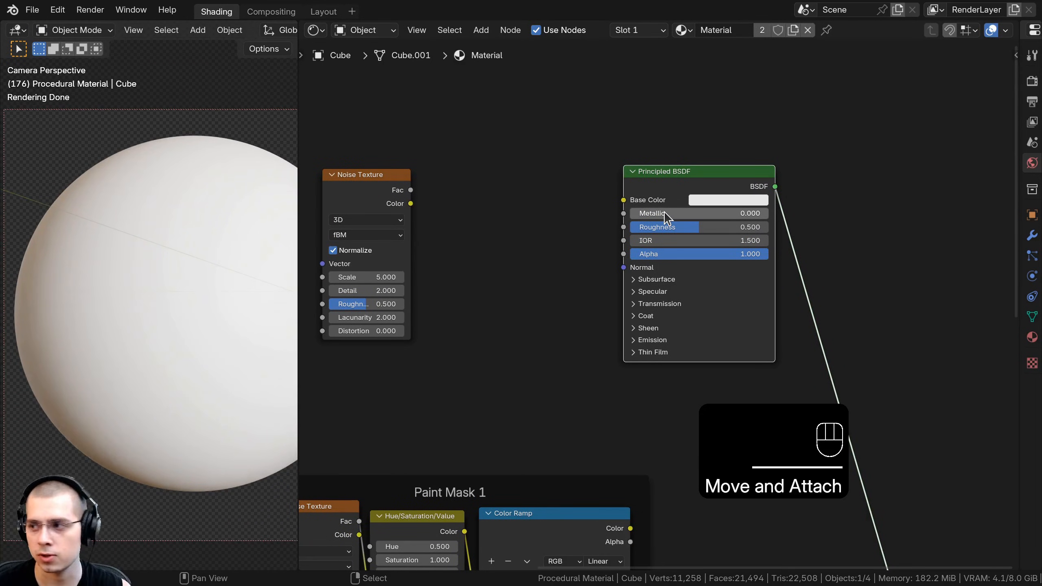
{"action": "left_click_drag", "start_coordinate": [664, 211], "coordinate": [803, 212]}
{"action": "left_click_drag", "start_coordinate": [697, 227], "coordinate": [672, 227]}
{"action": "scroll", "coordinate": [176, 266], "scroll_direction": "down", "scroll_amount": 1}
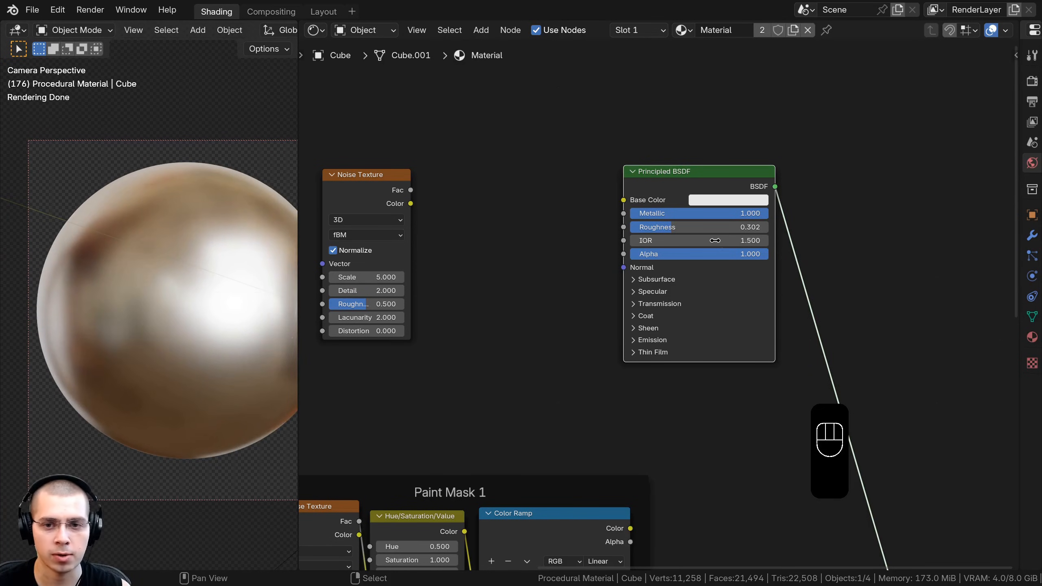
Step: Darken the Principled BSDF's Base Color to a neutral grey, hex 797979
{"action": "left_click", "coordinate": [723, 199]}
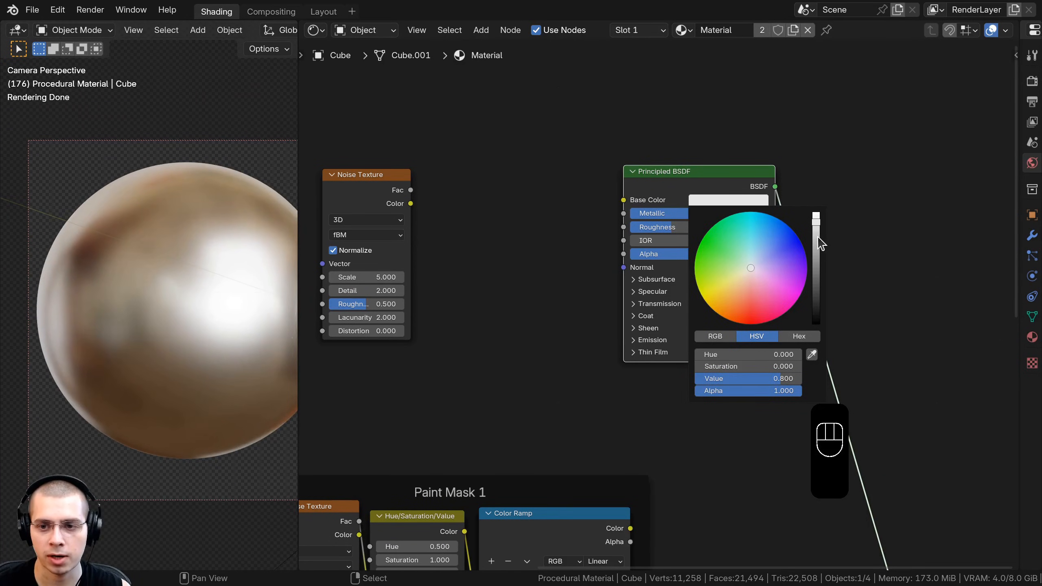
{"action": "left_click_drag", "start_coordinate": [816, 244], "coordinate": [816, 259]}
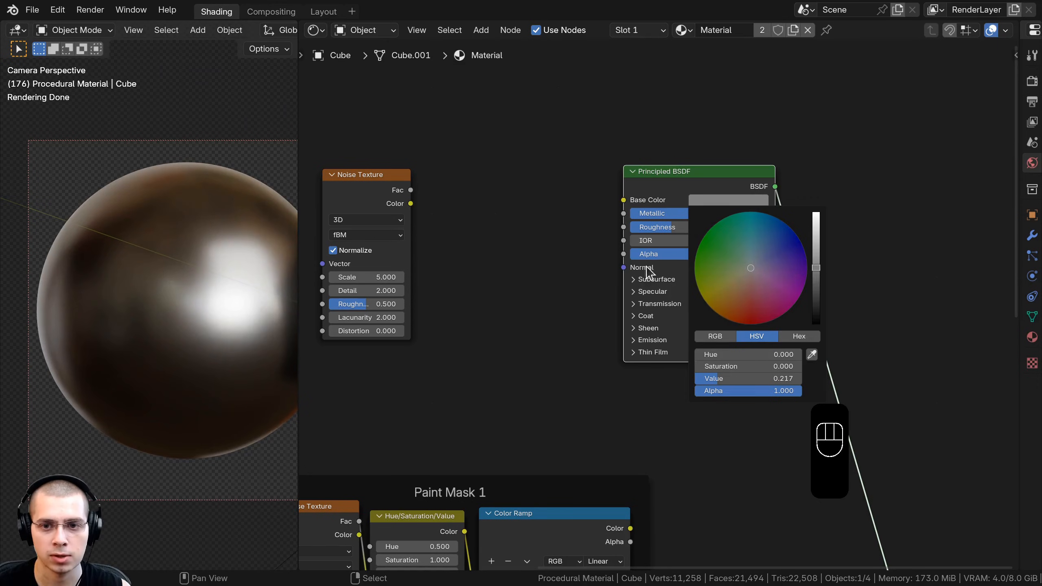
{"action": "key", "text": "ctrl+v"}
{"action": "key", "text": "ctrl+v"}
{"action": "scroll", "coordinate": [710, 215], "scroll_direction": "up", "scroll_amount": 1}
{"action": "middle_click_drag", "start_coordinate": [710, 215], "coordinate": [772, 193]}
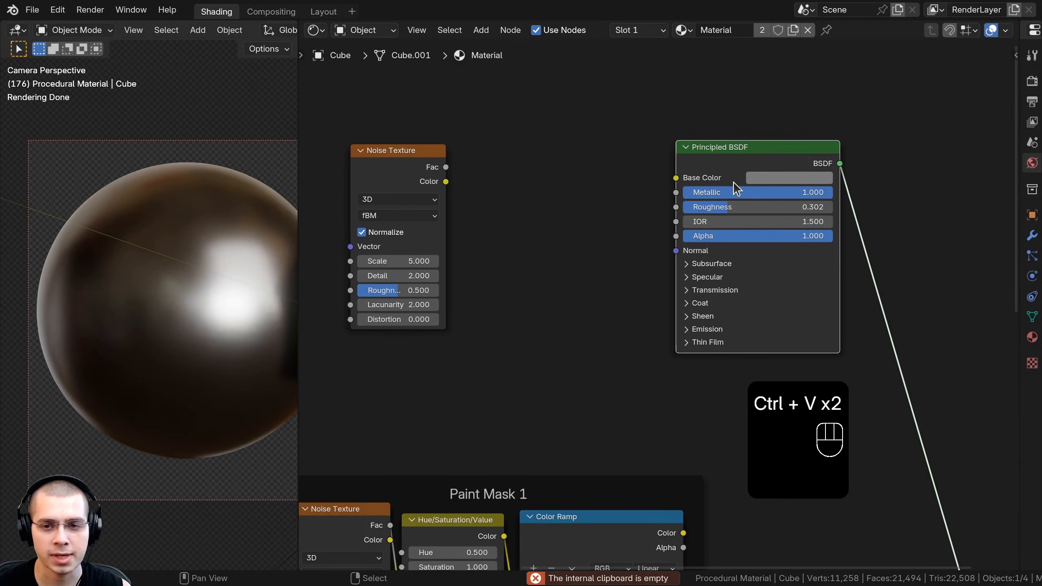
{"action": "left_click", "coordinate": [758, 177]}
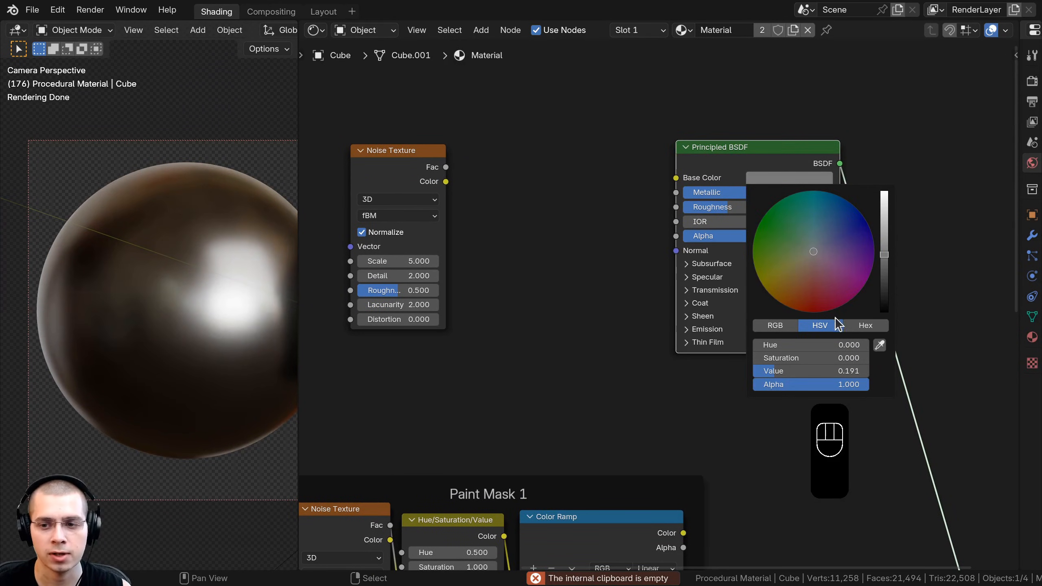
{"action": "left_click", "coordinate": [856, 326]}
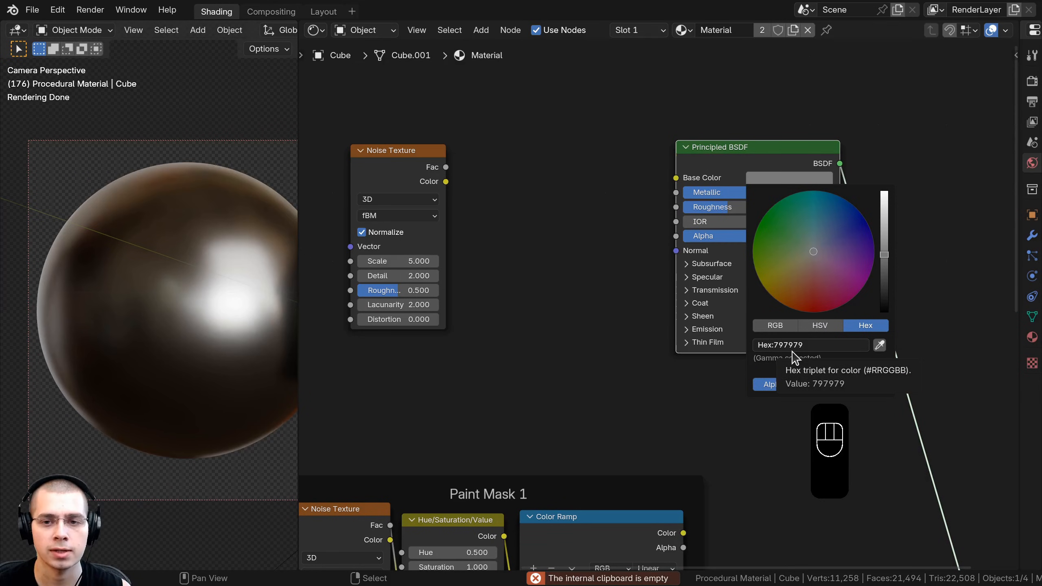
Step: Move the Mapping frame up and further left of the paint mask frames
{"action": "scroll", "coordinate": [566, 233], "scroll_direction": "down", "scroll_amount": 4}
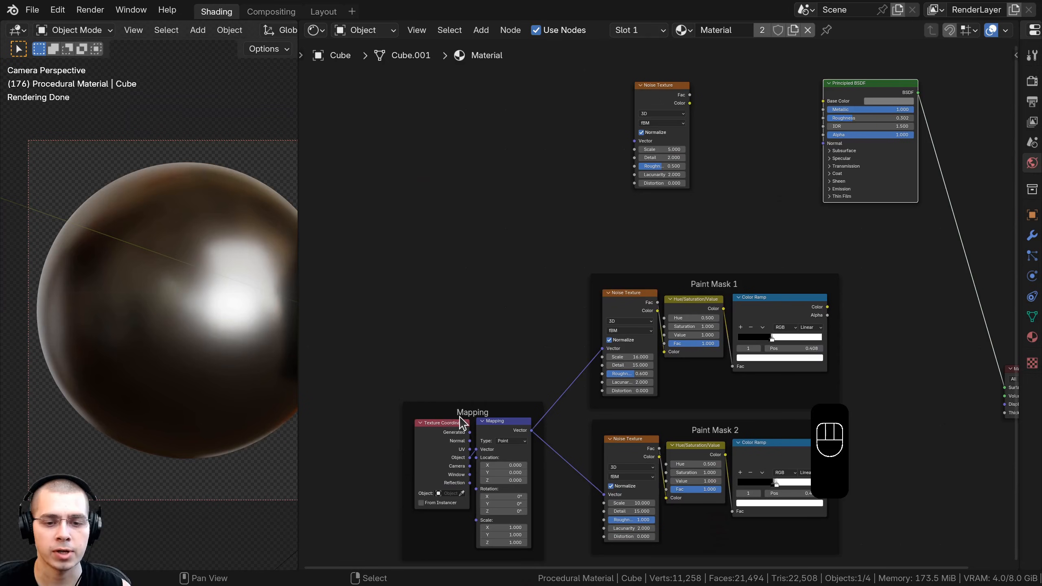
{"action": "left_click_drag", "start_coordinate": [468, 412], "coordinate": [394, 283]}
{"action": "middle_click_drag", "start_coordinate": [433, 277], "coordinate": [392, 349]}
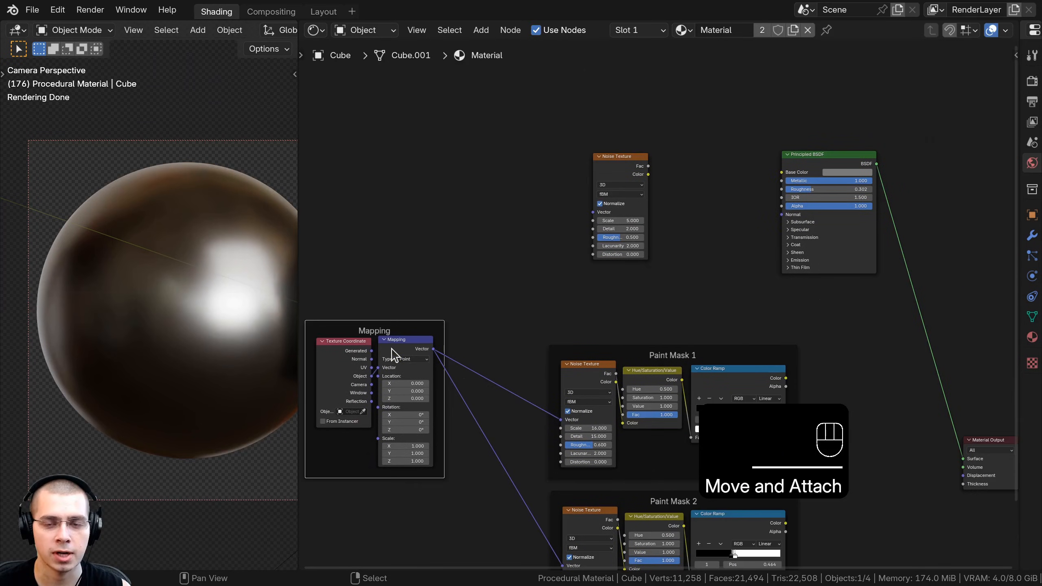
Step: Link the Mapping Vector to the new Noise Texture and its Fac output to the Principled BSDF's Roughness
{"action": "scroll", "coordinate": [419, 360], "scroll_direction": "up", "scroll_amount": 1}
{"action": "left_click_drag", "start_coordinate": [425, 353], "coordinate": [776, 248]}
{"action": "scroll", "coordinate": [566, 213], "scroll_direction": "up", "scroll_amount": 2}
{"action": "scroll", "coordinate": [128, 291], "scroll_direction": "up", "scroll_amount": 2}
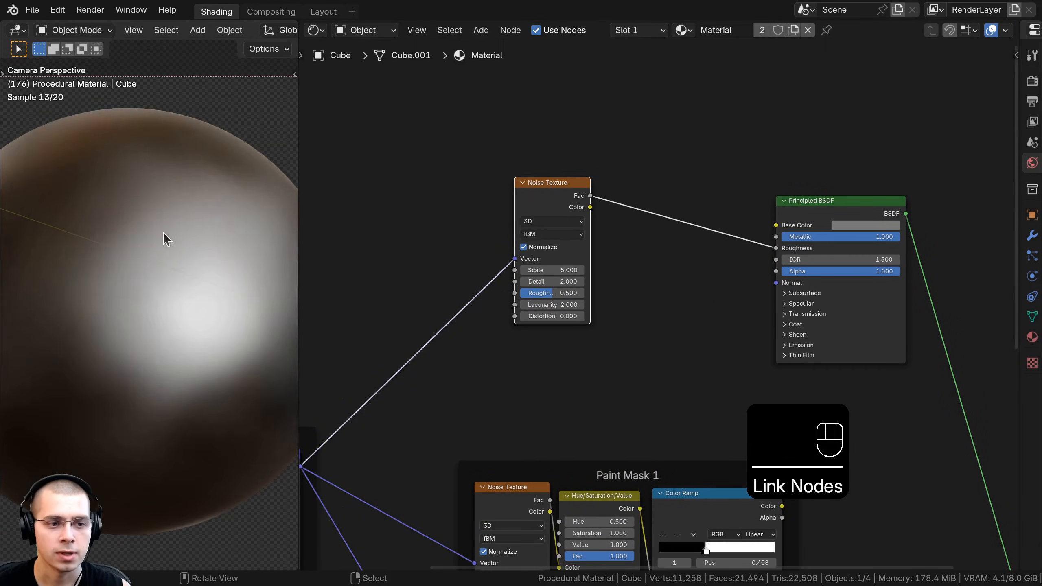
{"action": "left_click_drag", "start_coordinate": [558, 212], "coordinate": [561, 212]}
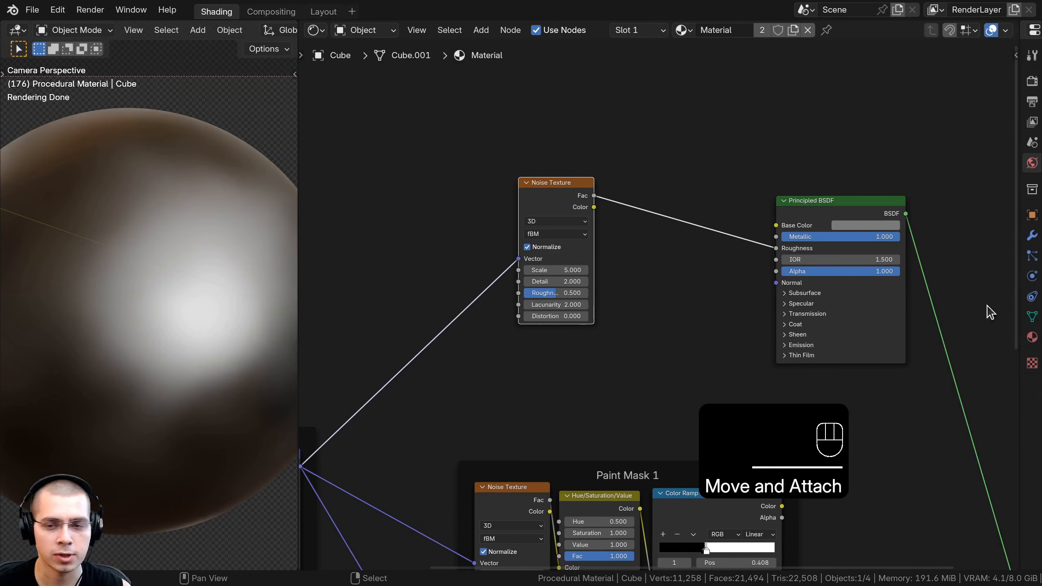
{"action": "scroll", "coordinate": [467, 307], "scroll_direction": "up", "scroll_amount": 2}
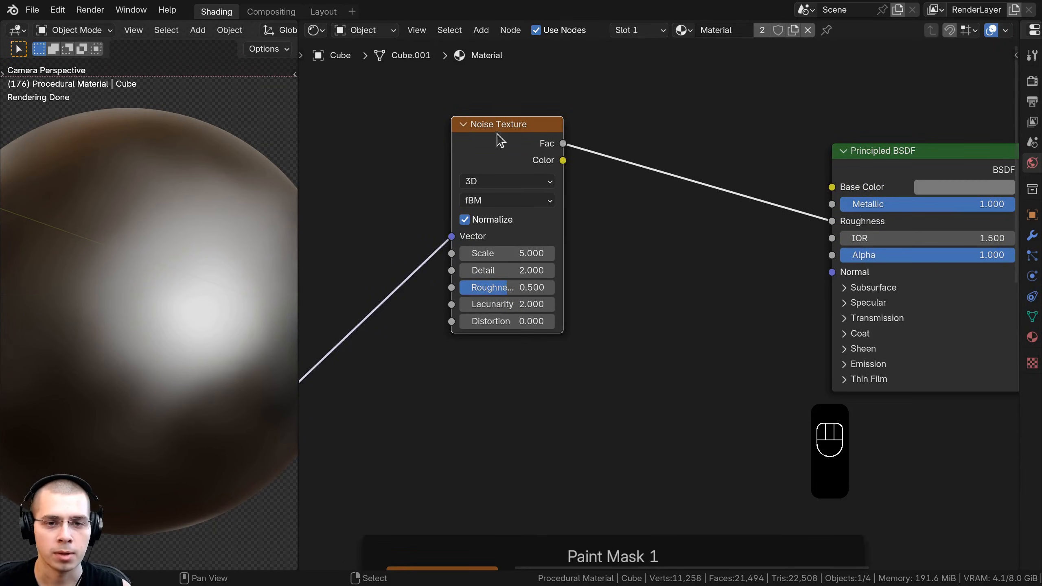
Step: Set the new Noise Texture's Scale to 10, Detail to 15 and Roughness to 1.000
{"action": "left_click", "coordinate": [497, 251]}
{"action": "type", "text": "10"}
{"action": "key", "text": "Return"}
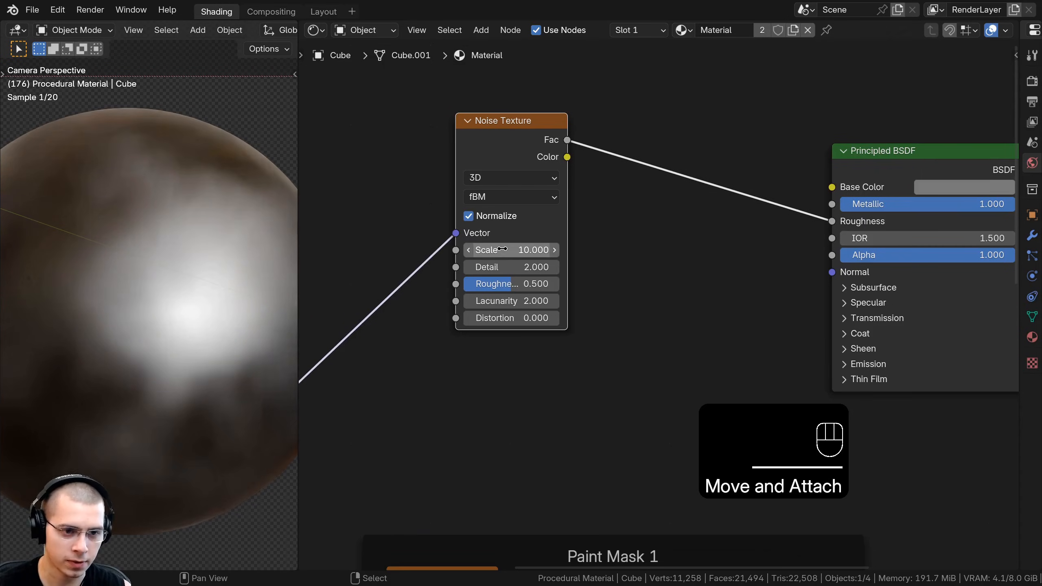
{"action": "left_click", "coordinate": [503, 265]}
{"action": "type", "text": "15"}
{"action": "key", "text": "Return"}
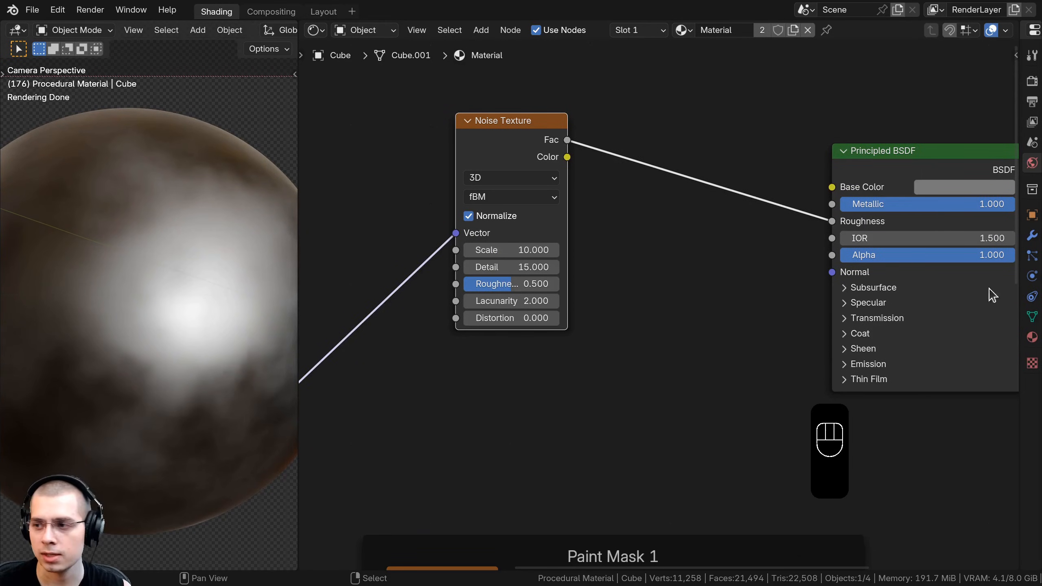
{"action": "left_click_drag", "start_coordinate": [498, 286], "coordinate": [559, 286]}
{"action": "scroll", "coordinate": [77, 331], "scroll_direction": "down", "scroll_amount": 3}
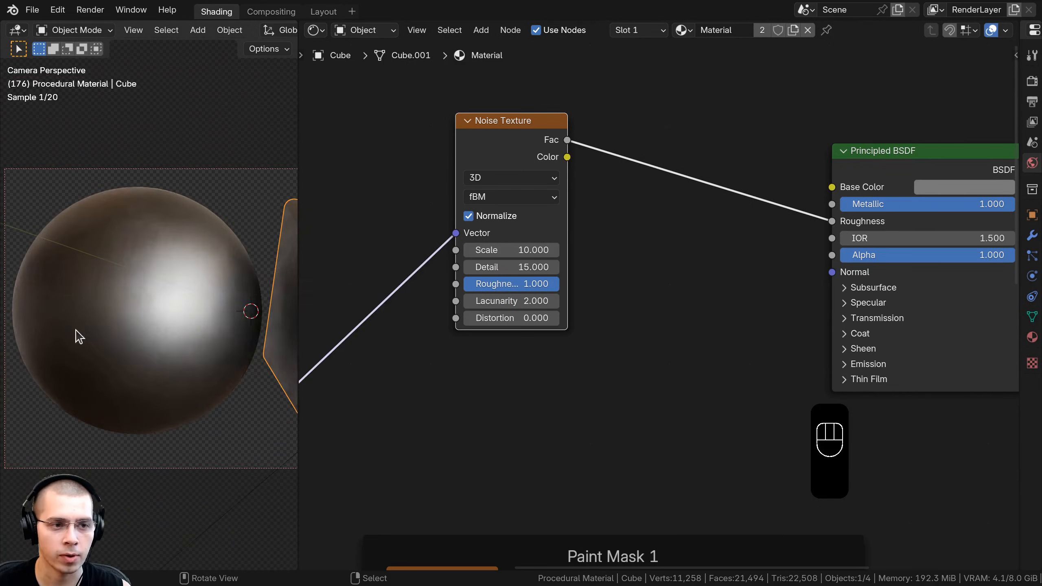
{"action": "middle_click_drag", "start_coordinate": [107, 302], "coordinate": [101, 326], "text": "shift"}
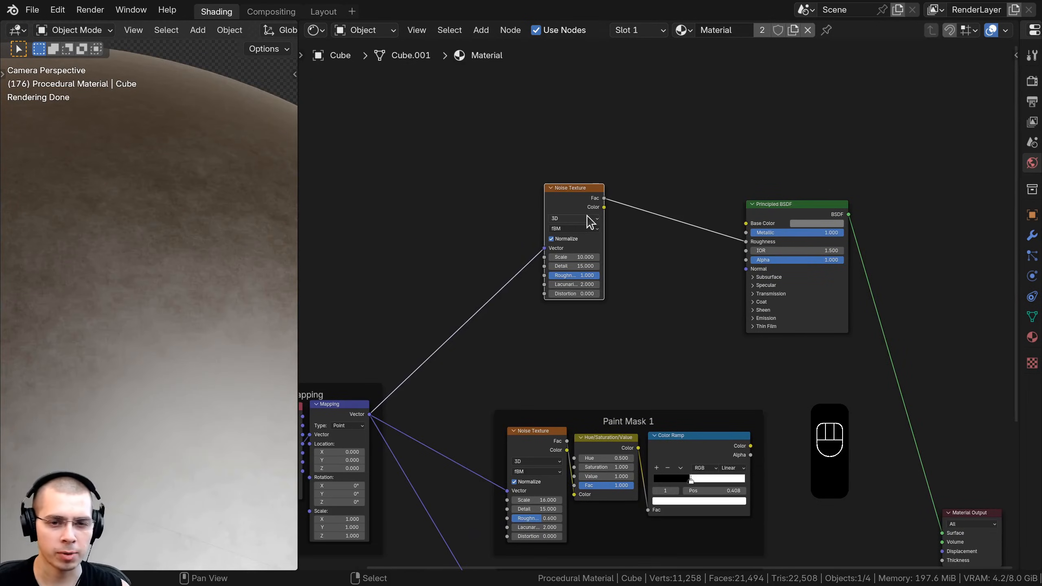
Step: Move the Noise Texture away from the Principled BSDF and insert a Color Ramp on its link to Roughness
{"action": "left_click_drag", "start_coordinate": [575, 187], "coordinate": [539, 187]}
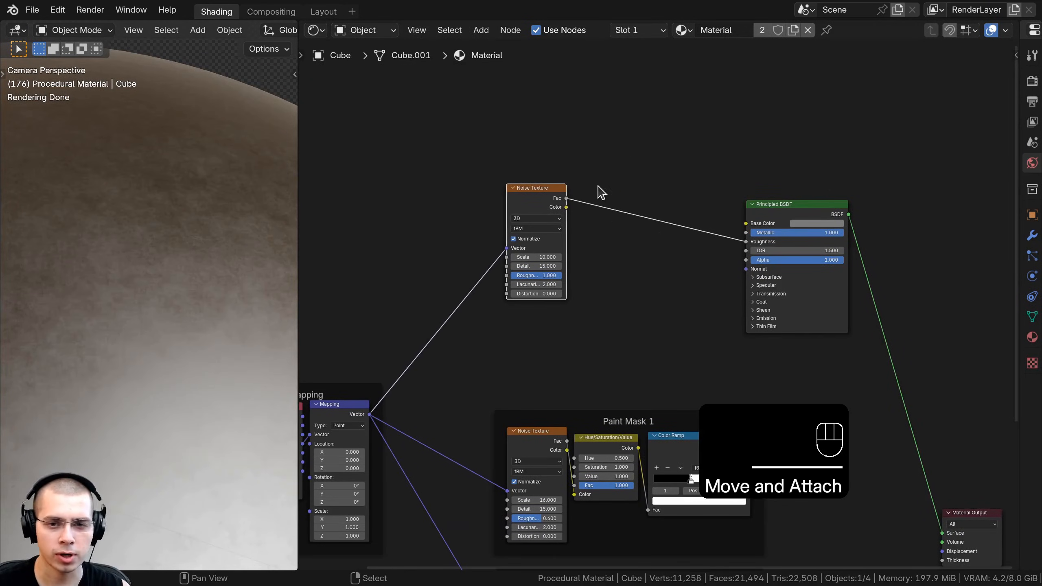
{"action": "key", "text": "shift+a"}
{"action": "left_click", "coordinate": [599, 165]}
{"action": "type", "text": "col"}
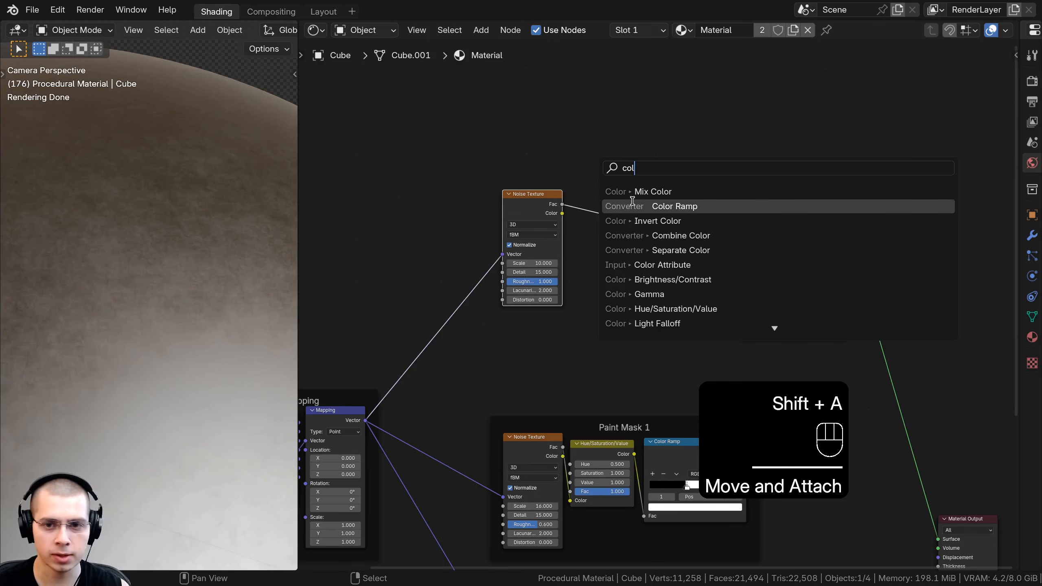
{"action": "left_click", "coordinate": [632, 203]}
{"action": "left_click", "coordinate": [562, 187]}
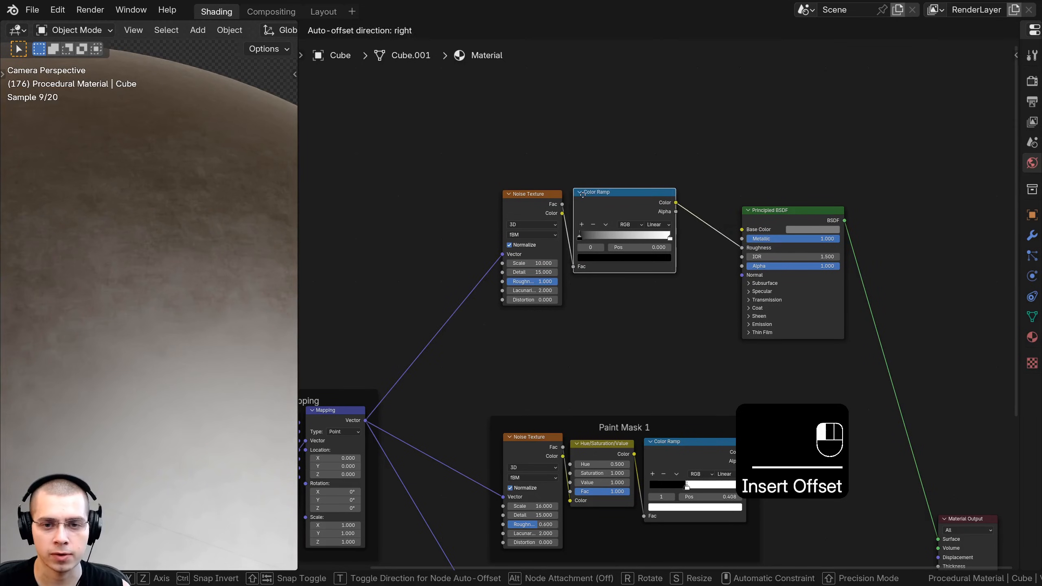
Step: Increase the roughness Color Ramp's contrast by moving the black stop inward and the white stop to position 0.700
{"action": "scroll", "coordinate": [602, 227], "scroll_direction": "up", "scroll_amount": 3}
{"action": "mouse_move", "coordinate": [508, 213]}
{"action": "left_mouse_down"}
{"action": "mouse_move", "coordinate": [578, 215]}
{"action": "mouse_move", "coordinate": [520, 214]}
{"action": "left_mouse_up"}
{"action": "left_click_drag", "start_coordinate": [673, 215], "coordinate": [608, 183]}
{"action": "scroll", "coordinate": [618, 232], "scroll_direction": "up", "scroll_amount": 2}
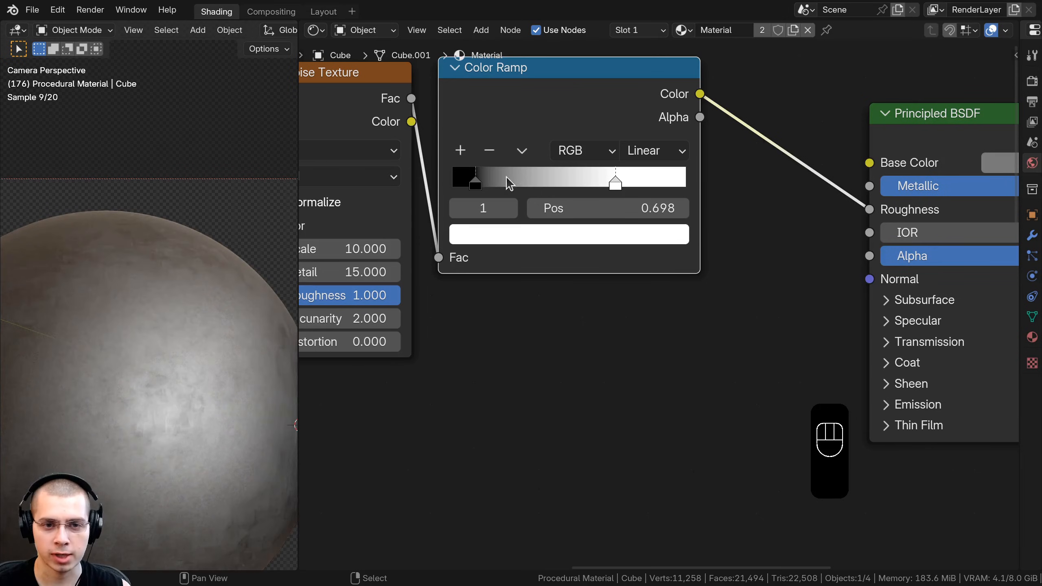
{"action": "left_click_drag", "start_coordinate": [478, 183], "coordinate": [547, 183]}
{"action": "left_click", "coordinate": [617, 180]}
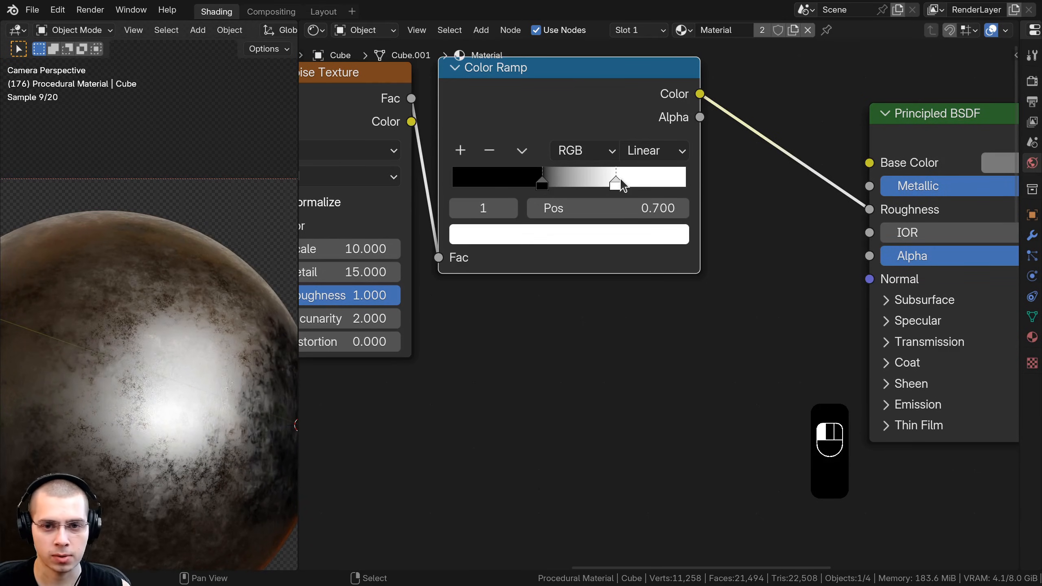
{"action": "scroll", "coordinate": [195, 352], "scroll_direction": "down", "scroll_amount": 2}
{"action": "middle_click_drag", "start_coordinate": [192, 346], "coordinate": [2, 287], "text": "shift"}
{"action": "scroll", "coordinate": [207, 228], "scroll_direction": "up", "scroll_amount": 1}
{"action": "middle_click_drag", "start_coordinate": [251, 286], "coordinate": [172, 230], "text": "shift"}
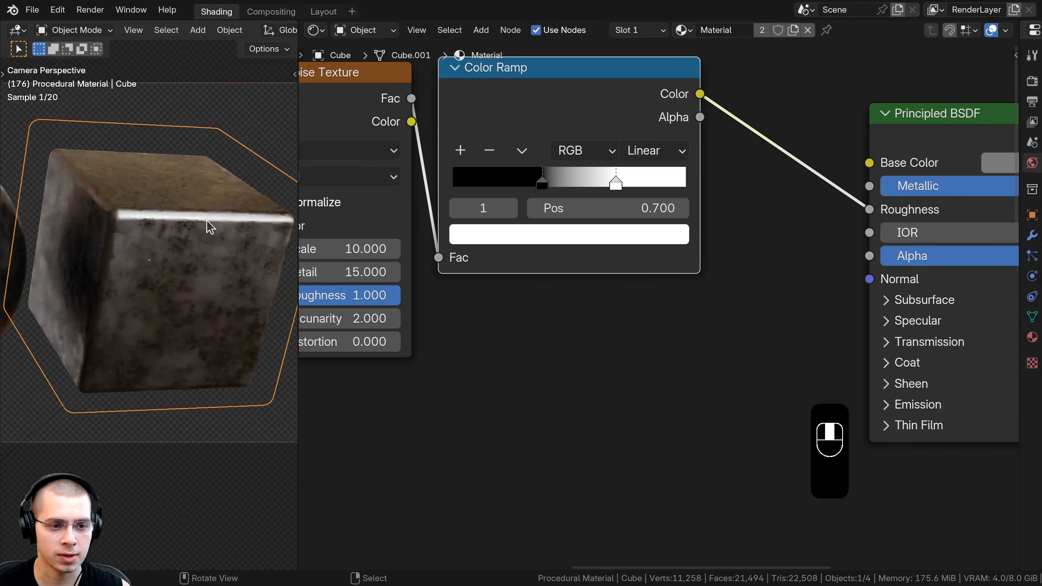
{"action": "scroll", "coordinate": [618, 207], "scroll_direction": "down", "scroll_amount": 2}
Step: Insert a Hue/Saturation/Value node between the Color Ramp and the Principled BSDF's Roughness
{"action": "left_click", "coordinate": [648, 110]}
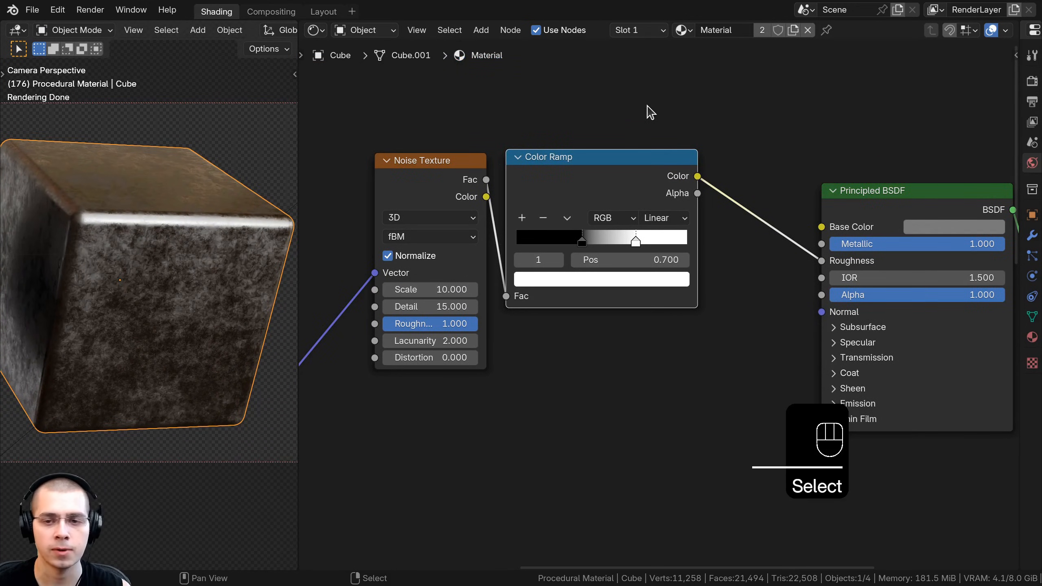
{"action": "key", "text": "shift+a"}
{"action": "left_click", "coordinate": [647, 105]}
{"action": "type", "text": "hu"}
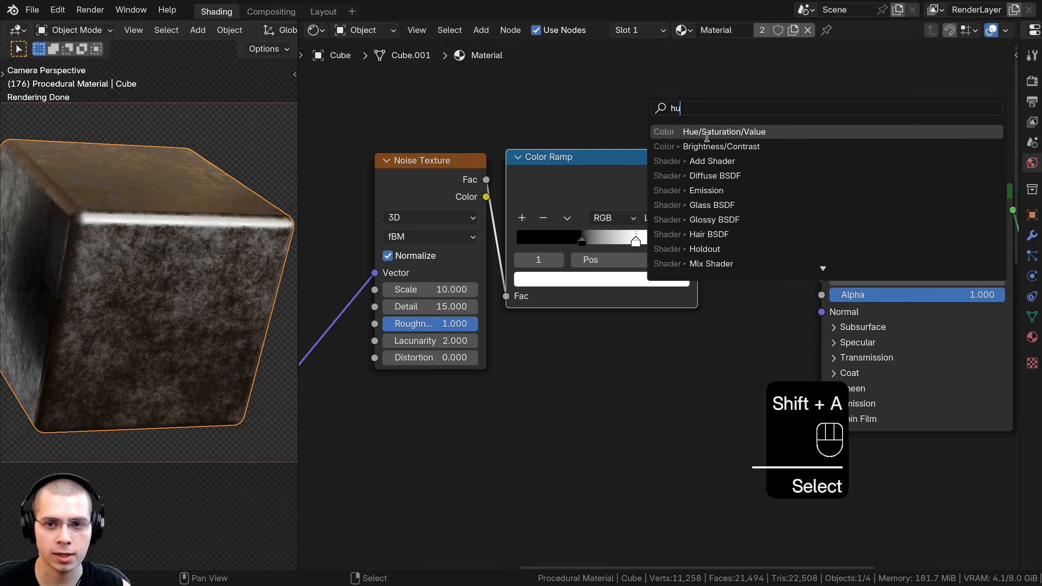
{"action": "left_click", "coordinate": [706, 136]}
{"action": "left_click", "coordinate": [734, 310]}
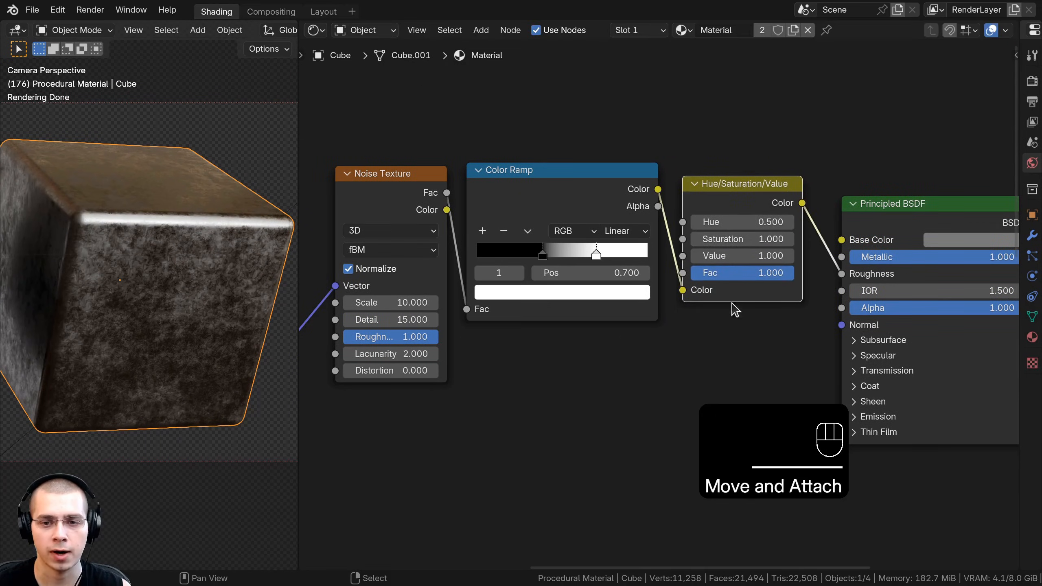
Step: Try lowering the Value of the Hue/Saturation/Value node feeding the Roughness
{"action": "scroll", "coordinate": [738, 324], "scroll_direction": "up", "scroll_amount": 3}
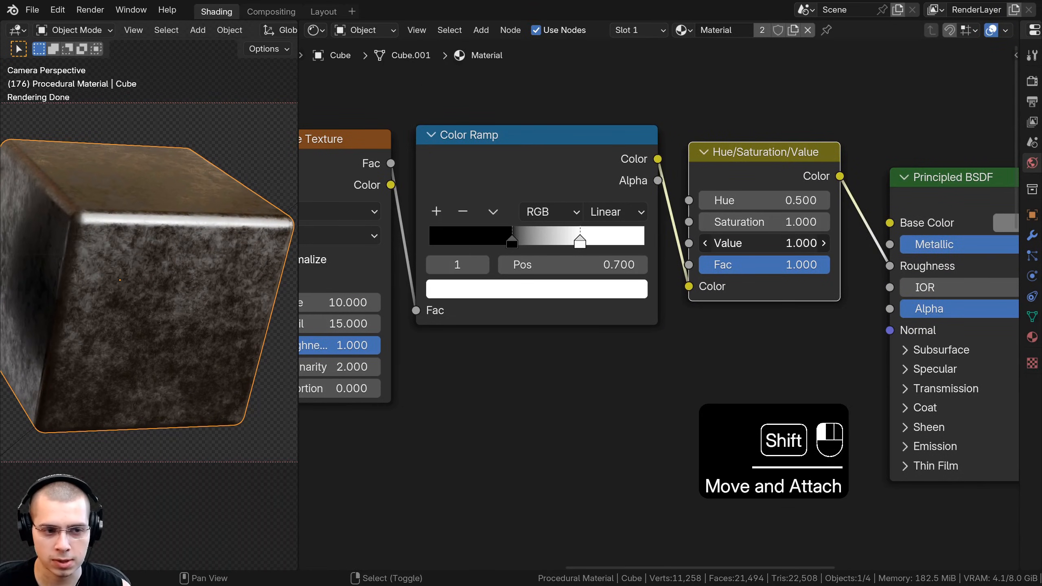
{"action": "left_click_drag", "start_coordinate": [763, 243], "coordinate": [726, 243], "text": "shift"}
{"action": "right_click", "coordinate": [750, 245]}
Step: Tighten the Hue/Saturation/Value node's spacing and shift the three roughness nodes up, away from the Paint Mask 1 frame
{"action": "left_click_drag", "start_coordinate": [711, 154], "coordinate": [709, 154]}
{"action": "scroll", "coordinate": [634, 299], "scroll_direction": "down", "scroll_amount": 4}
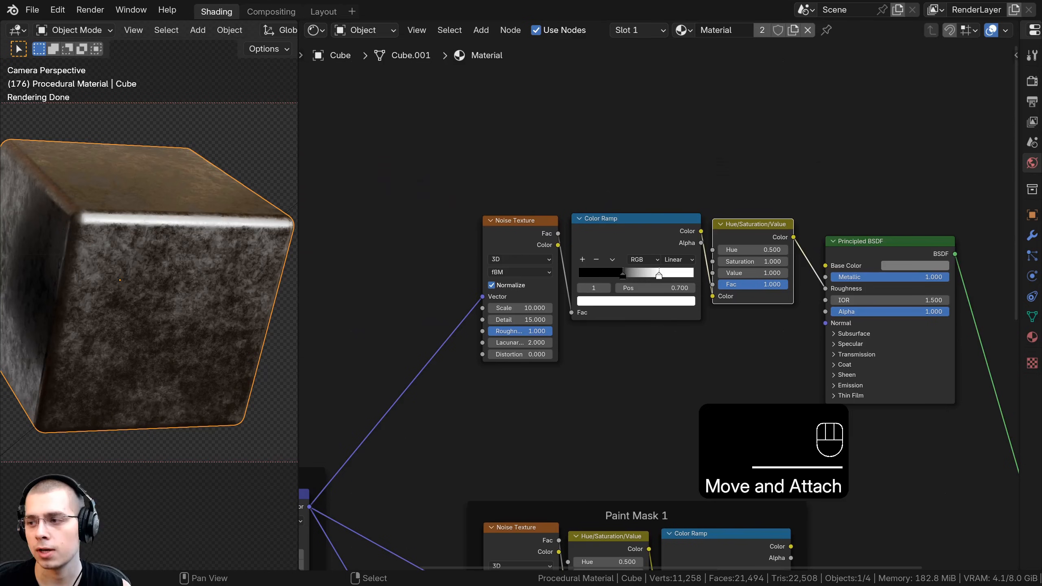
{"action": "middle_click_drag", "start_coordinate": [557, 312], "coordinate": [566, 280]}
{"action": "left_click_drag", "start_coordinate": [485, 112], "coordinate": [763, 264]}
{"action": "key", "text": "g"}
{"action": "left_click", "coordinate": [759, 245]}
{"action": "key", "text": "a"}
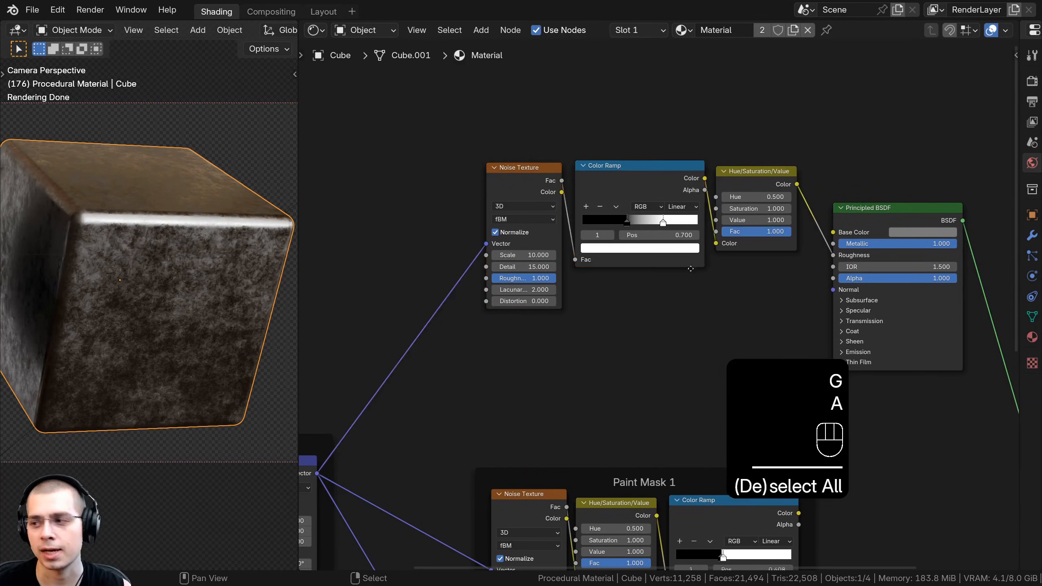
Step: Duplicate the roughness Noise Texture with its Mapping link kept, and connect the copy's Fac to the Principled BSDF's Normal
{"action": "middle_click_drag", "start_coordinate": [717, 305], "coordinate": [712, 275]}
{"action": "middle_click_drag", "start_coordinate": [585, 248], "coordinate": [585, 237]}
{"action": "left_click", "coordinate": [517, 134]}
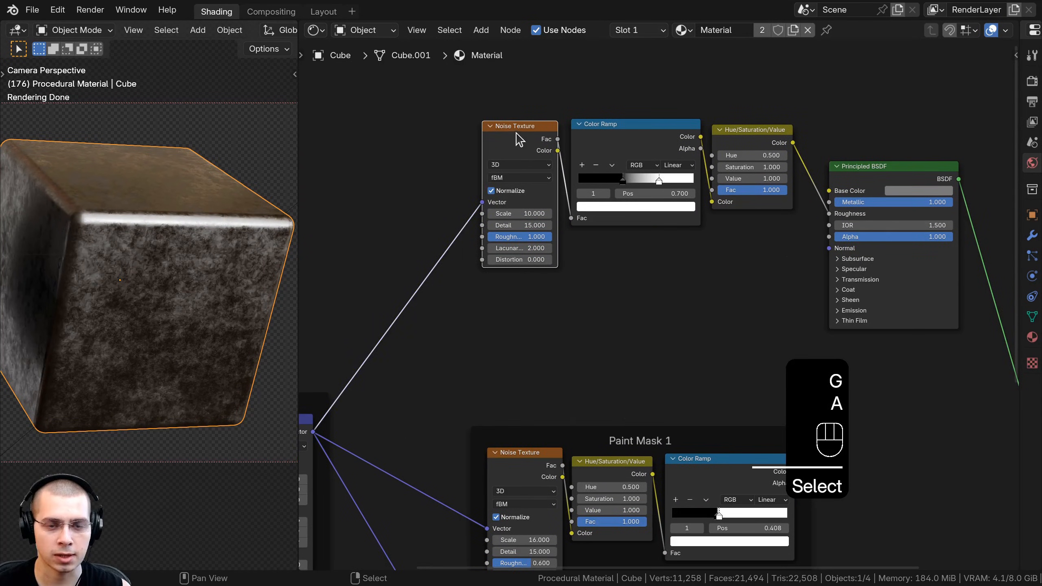
{"action": "middle_click_drag", "start_coordinate": [518, 133], "coordinate": [518, 122]}
{"action": "key", "text": "ctrl+shift+d"}
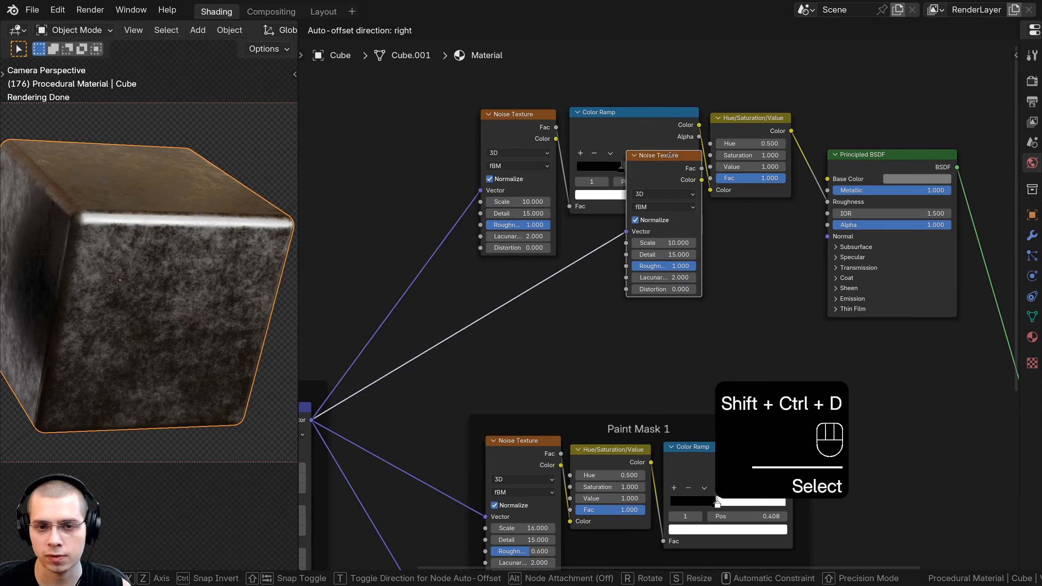
{"action": "left_click", "coordinate": [577, 223]}
{"action": "scroll", "coordinate": [576, 223], "scroll_direction": "up", "scroll_amount": 2}
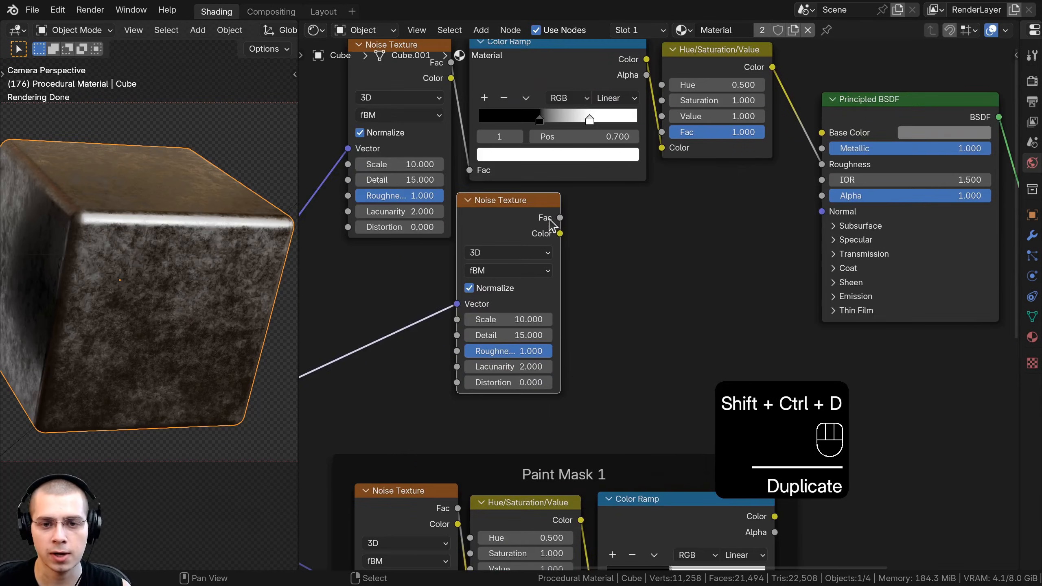
{"action": "left_click_drag", "start_coordinate": [560, 217], "coordinate": [817, 212]}
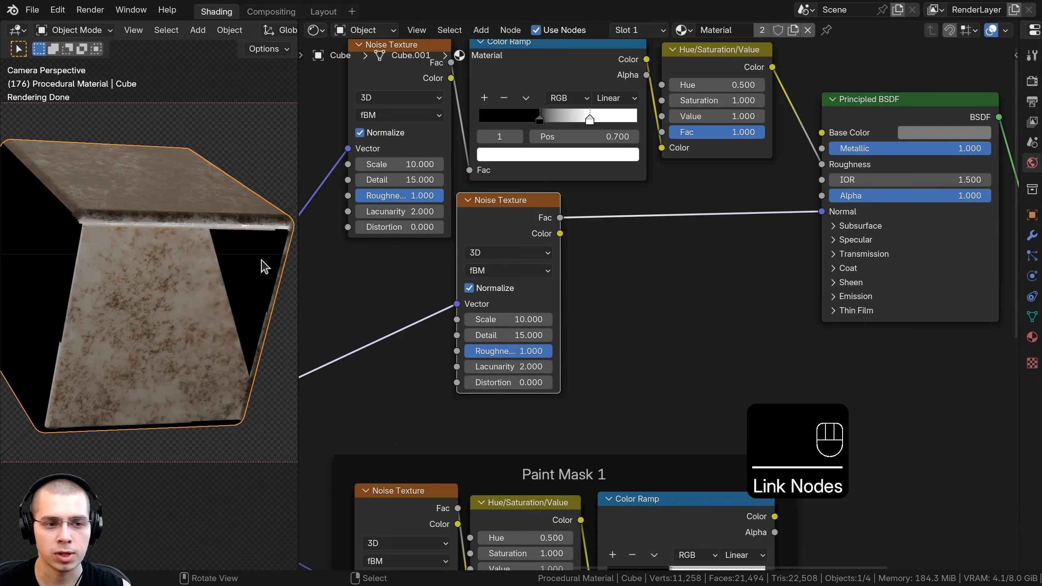
Step: Insert a Bump node between the duplicated Noise Texture and Normal, feeding the noise Fac into its Height input
{"action": "key", "text": "shift+a"}
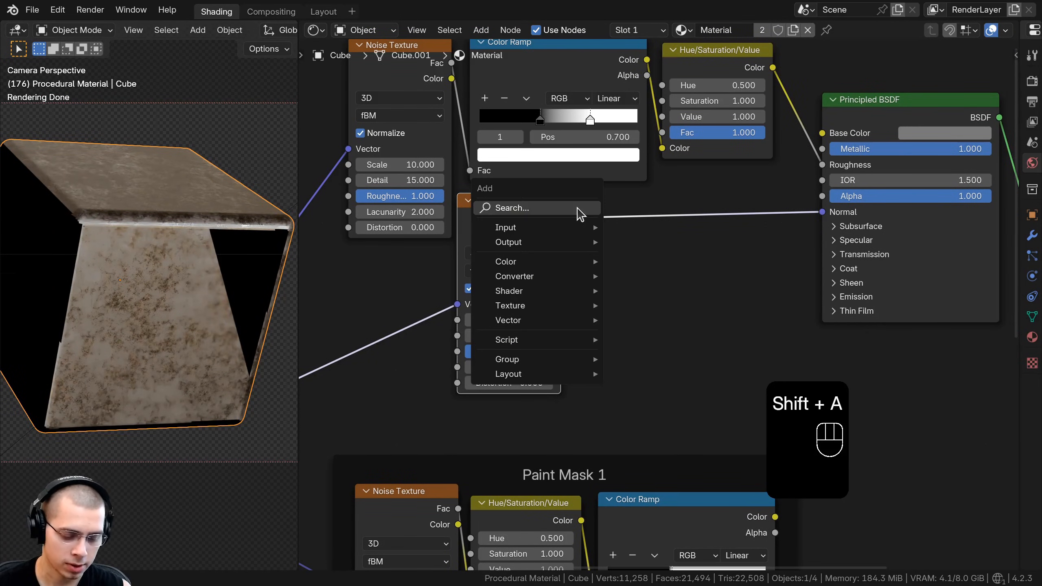
{"action": "type", "text": "bu"}
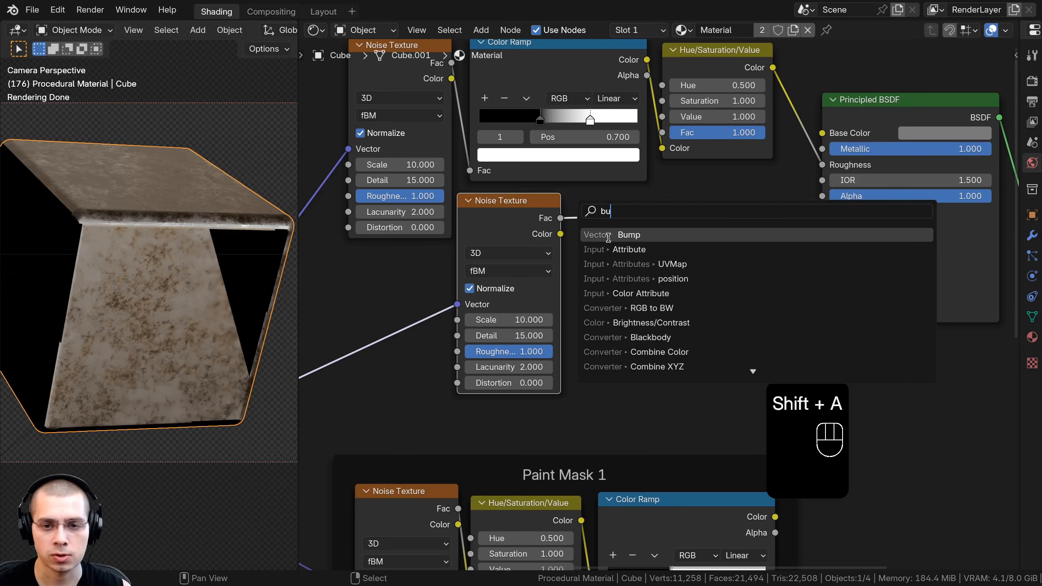
{"action": "left_click", "coordinate": [608, 237]}
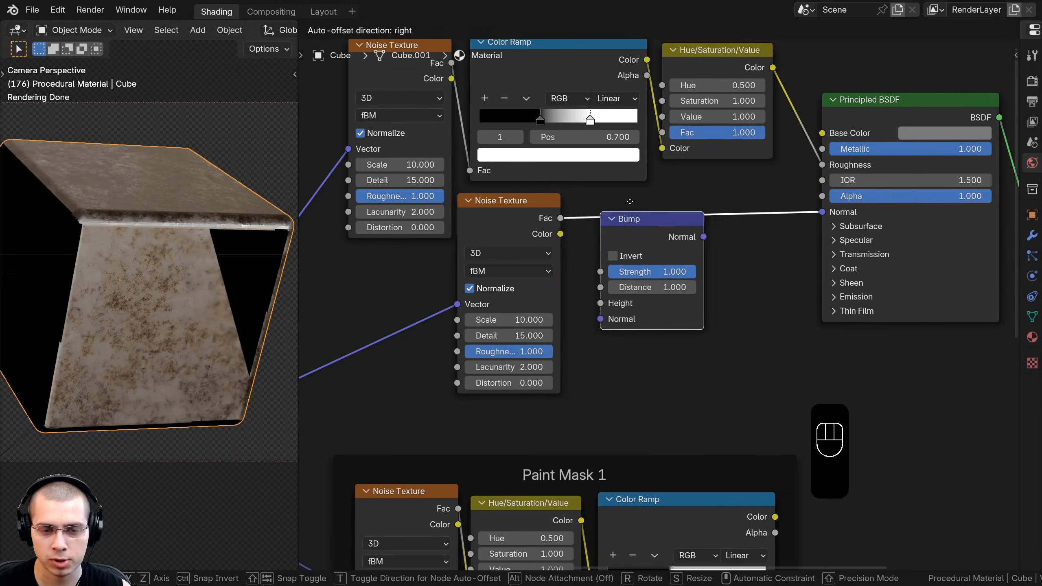
{"action": "left_click", "coordinate": [663, 212]}
{"action": "scroll", "coordinate": [586, 272], "scroll_direction": "up", "scroll_amount": 1}
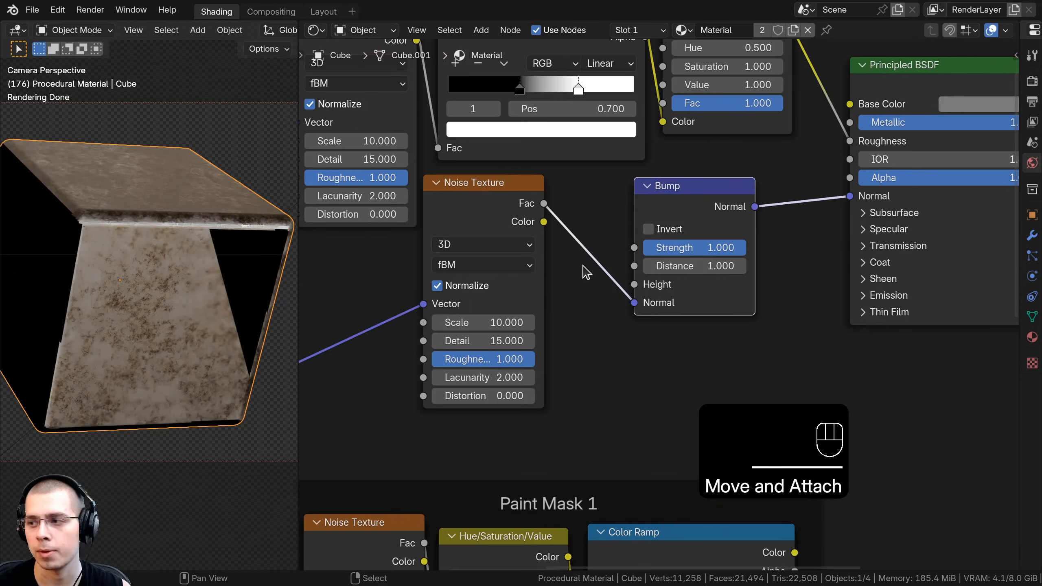
{"action": "mouse_move", "coordinate": [634, 302]}
{"action": "left_mouse_down"}
{"action": "mouse_move", "coordinate": [619, 295]}
{"action": "mouse_move", "coordinate": [634, 284]}
{"action": "left_mouse_up"}
{"action": "middle_click_drag", "start_coordinate": [662, 286], "coordinate": [659, 289]}
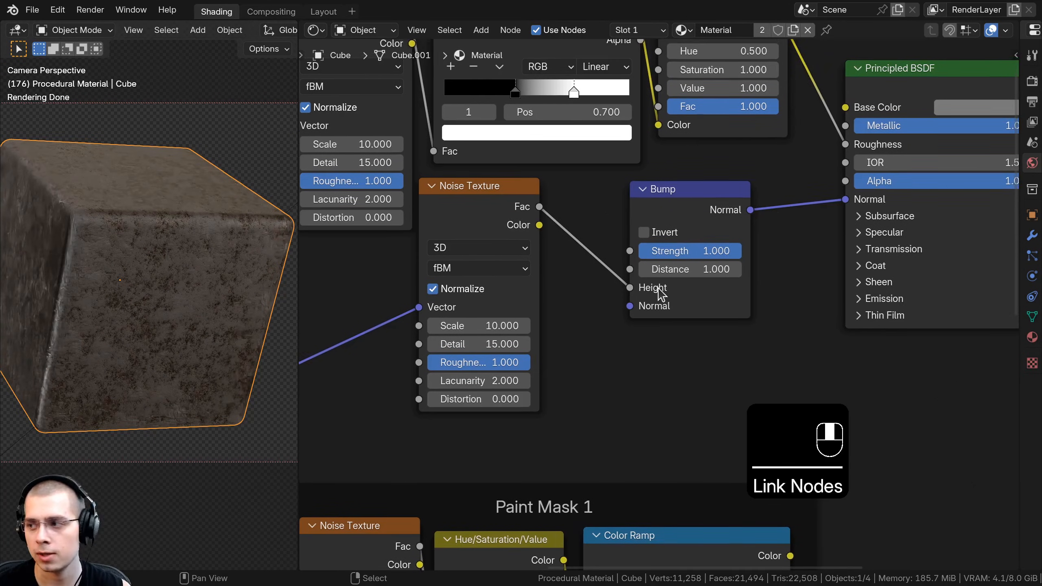
Step: Set the Bump node's Strength to 0.05 and place the node close beside its Noise Texture
{"action": "scroll", "coordinate": [659, 289], "scroll_direction": "up", "scroll_amount": 1}
{"action": "scroll", "coordinate": [214, 240], "scroll_direction": "up", "scroll_amount": 3}
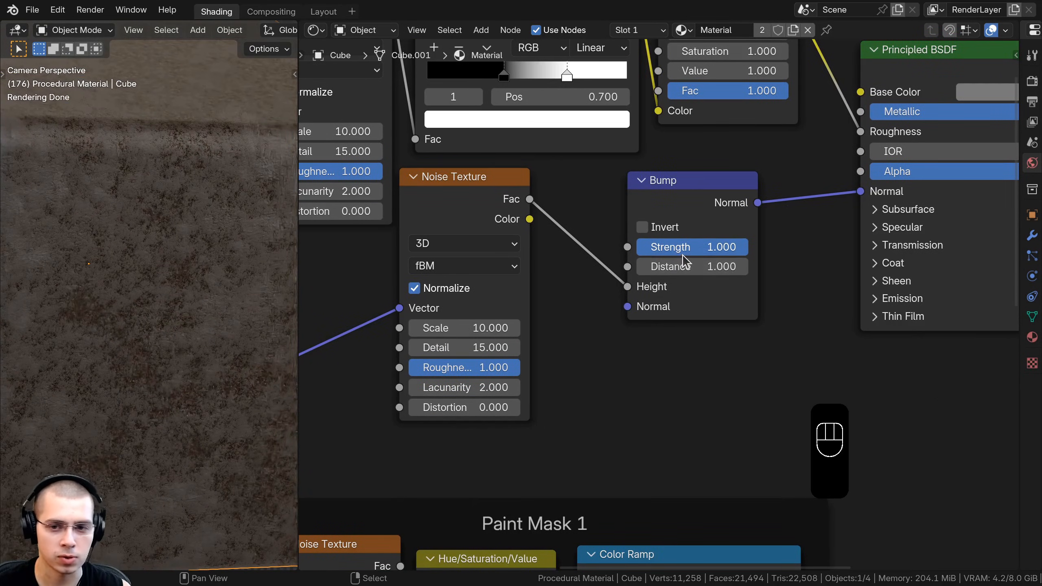
{"action": "left_click", "coordinate": [682, 254]}
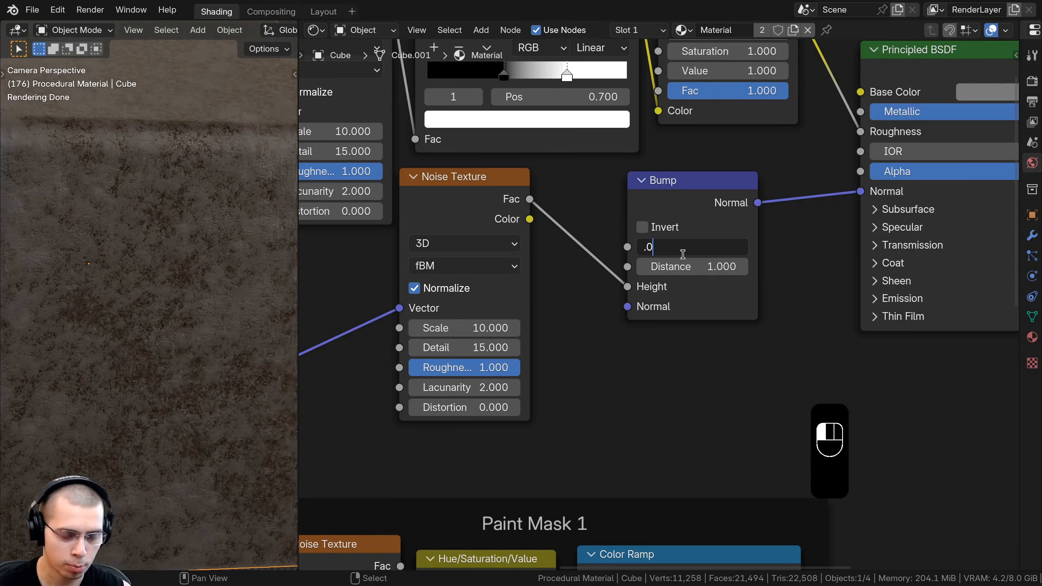
{"action": "key", "text": "Return"}
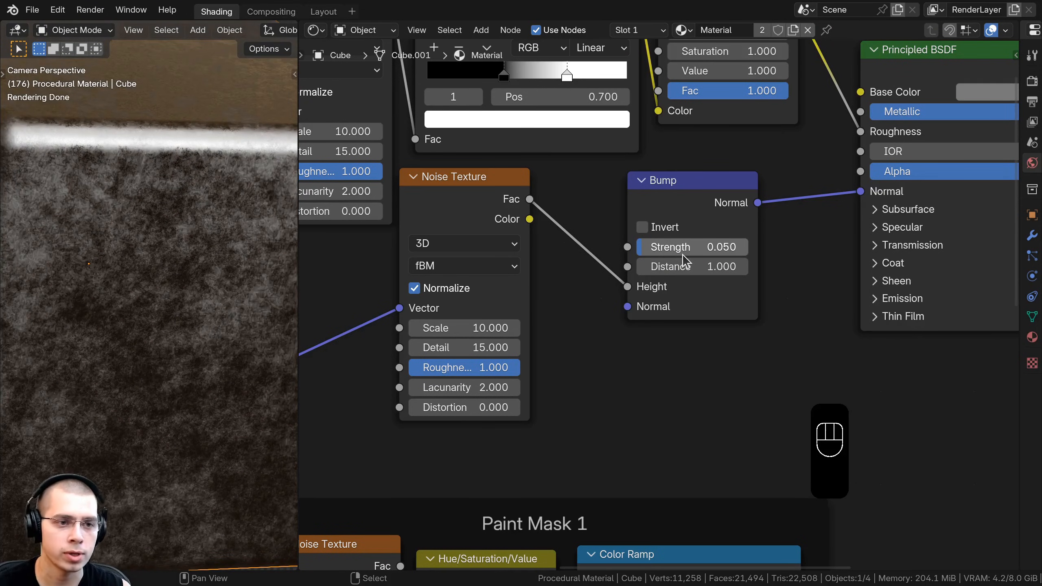
{"action": "left_click_drag", "start_coordinate": [687, 194], "coordinate": [606, 198]}
{"action": "scroll", "coordinate": [546, 293], "scroll_direction": "down", "scroll_amount": 2}
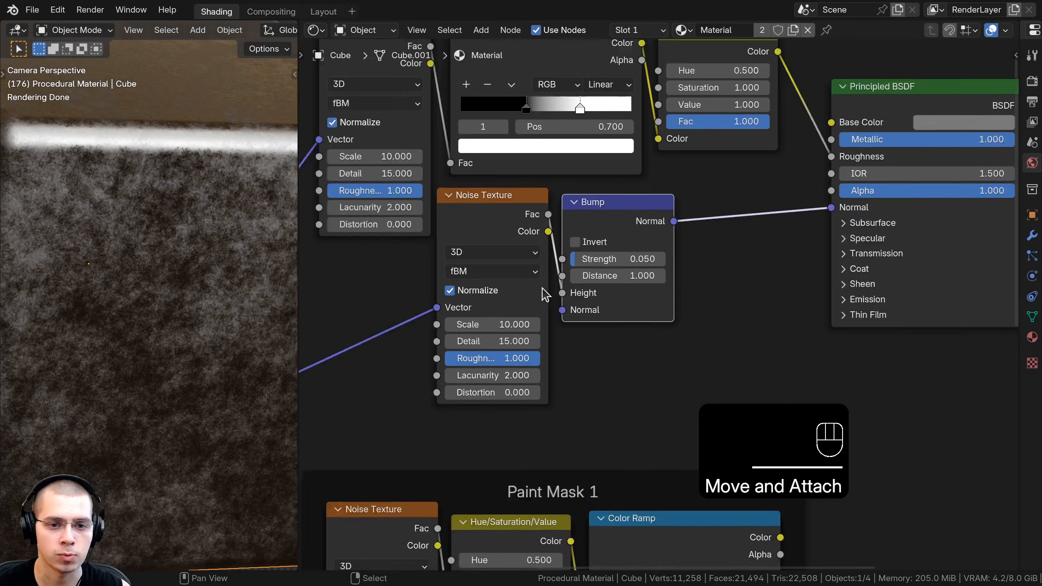
Step: Set the bump Noise Texture's Scale to 5 and Roughness to 0.7
{"action": "middle_click_drag", "start_coordinate": [511, 239], "coordinate": [587, 242]}
{"action": "scroll", "coordinate": [598, 328], "scroll_direction": "up", "scroll_amount": 3}
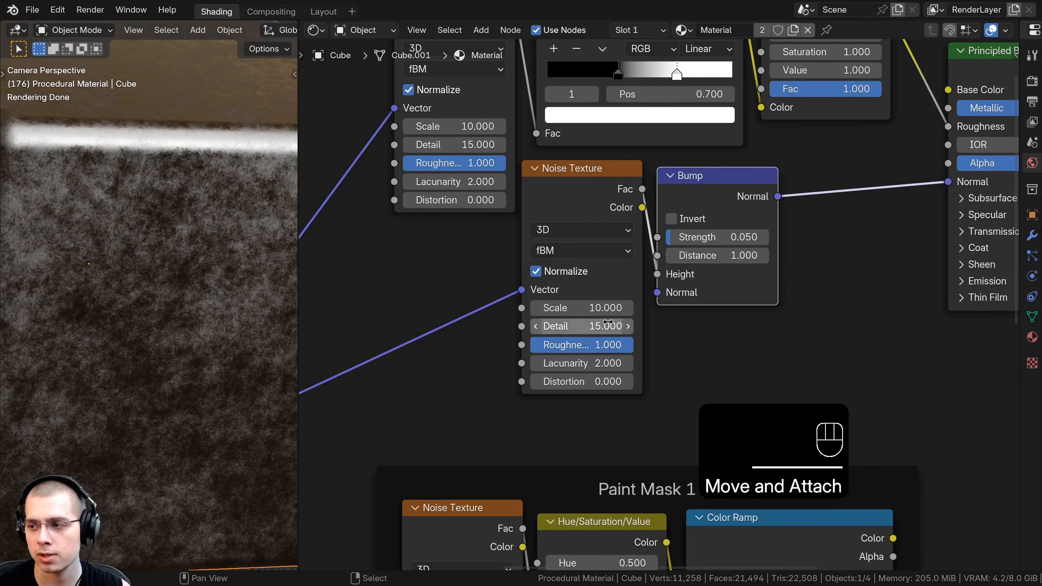
{"action": "left_click", "coordinate": [597, 310]}
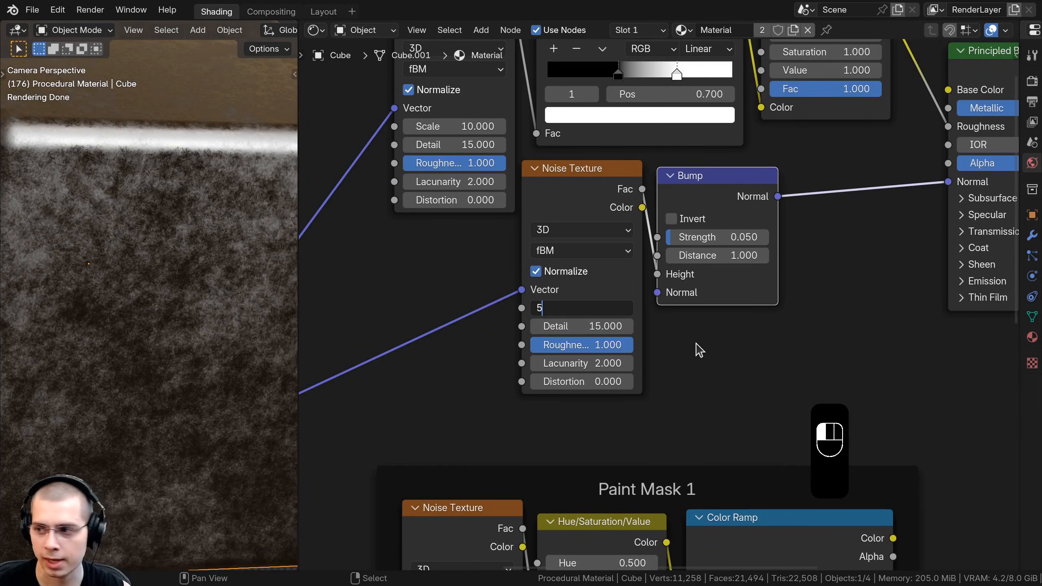
{"action": "key", "text": "Return"}
{"action": "scroll", "coordinate": [699, 349], "scroll_direction": "up", "scroll_amount": 1}
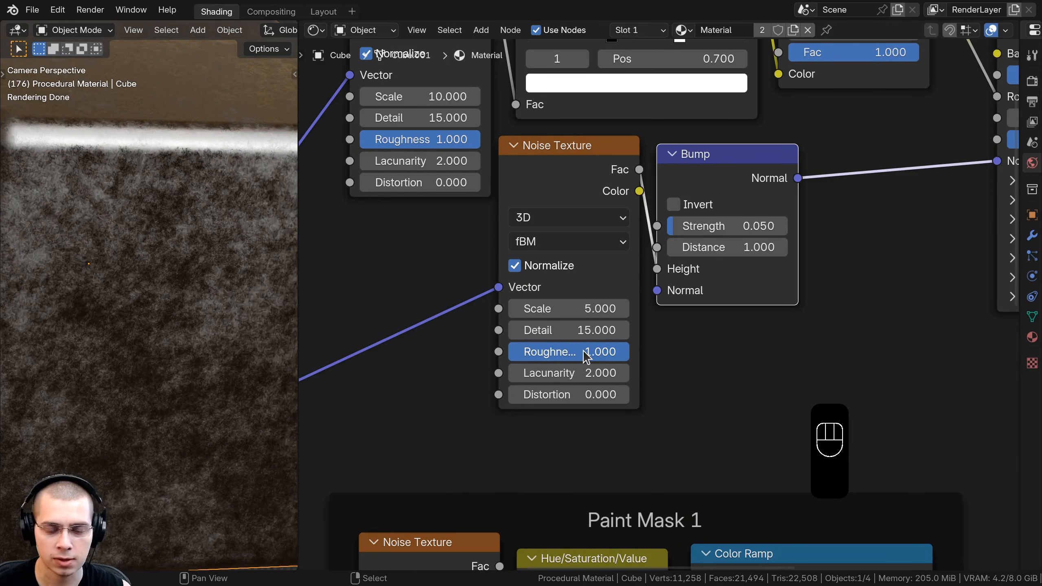
{"action": "left_click", "coordinate": [584, 352]}
{"action": "type", "text": "."}
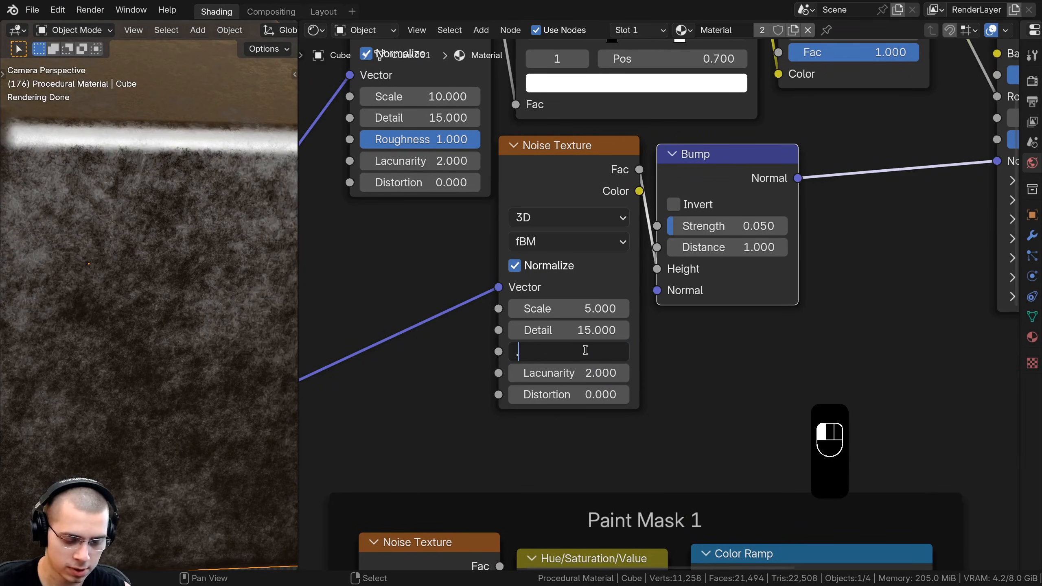
{"action": "type", "text": "7"}
{"action": "key", "text": "Return"}
Step: Try a higher Strength on the Bump node and inspect the metal surface on the sphere
{"action": "left_click_drag", "start_coordinate": [754, 226], "coordinate": [788, 226]}
{"action": "right_click", "coordinate": [787, 226]}
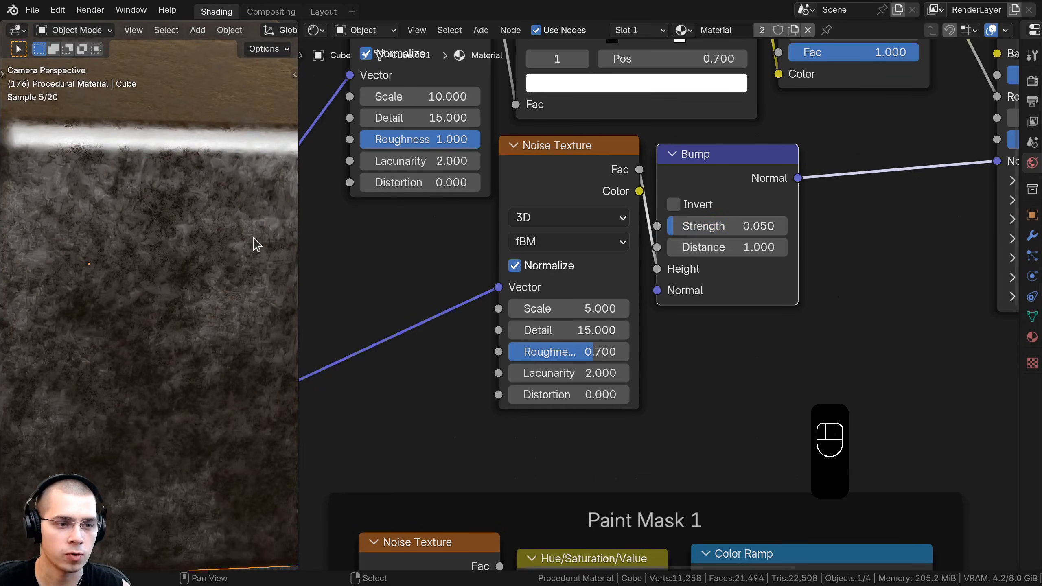
{"action": "scroll", "coordinate": [254, 238], "scroll_direction": "down", "scroll_amount": 8}
{"action": "scroll", "coordinate": [411, 283], "scroll_direction": "up", "scroll_amount": 1}
{"action": "middle_click_drag", "start_coordinate": [142, 289], "coordinate": [40, 294], "text": "shift"}
{"action": "scroll", "coordinate": [172, 279], "scroll_direction": "up", "scroll_amount": 4}
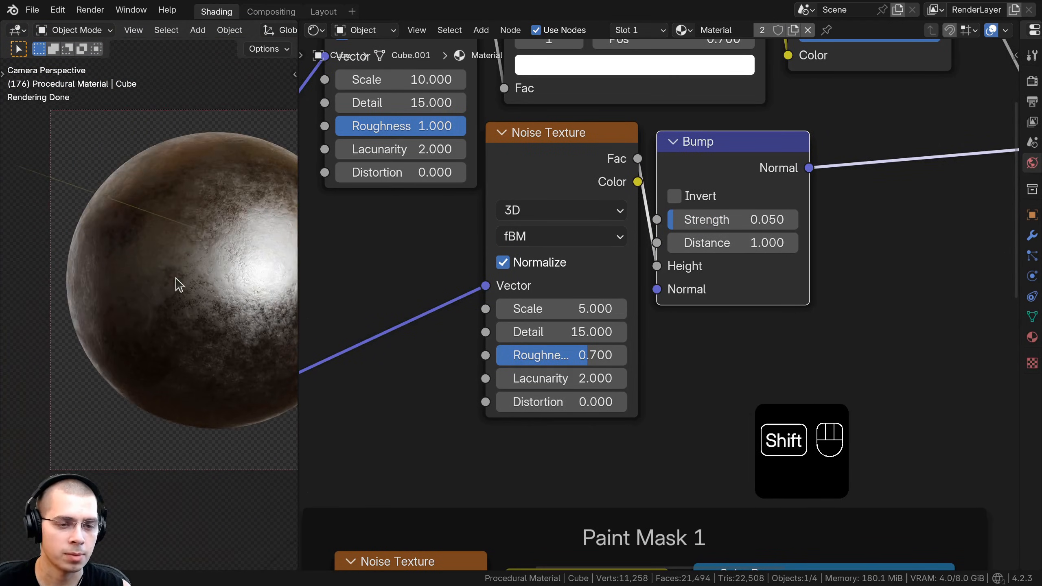
Step: Enclose the metal Noise Textures, Color Ramp, Hue/Saturation/Value, Bump and Principled BSDF nodes in a new frame
{"action": "middle_click_drag", "start_coordinate": [176, 278], "coordinate": [117, 299], "text": "shift"}
{"action": "scroll", "coordinate": [179, 316], "scroll_direction": "down", "scroll_amount": 3}
{"action": "scroll", "coordinate": [179, 318], "scroll_direction": "up", "scroll_amount": 2}
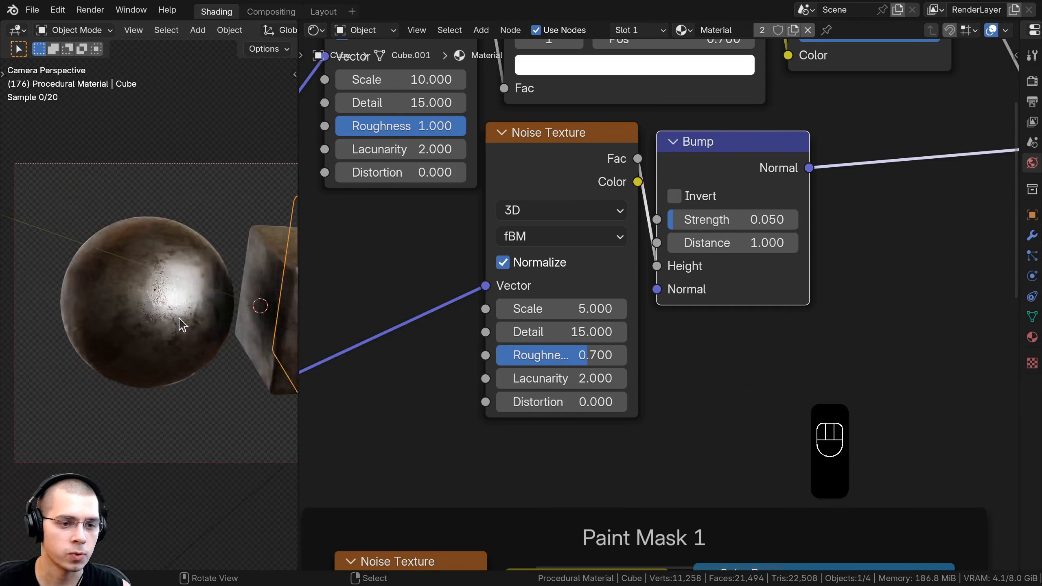
{"action": "scroll", "coordinate": [713, 251], "scroll_direction": "down", "scroll_amount": 7}
{"action": "left_click_drag", "start_coordinate": [708, 231], "coordinate": [707, 229]}
{"action": "scroll", "coordinate": [734, 312], "scroll_direction": "down", "scroll_amount": 5}
{"action": "middle_click_drag", "start_coordinate": [751, 355], "coordinate": [744, 360]}
{"action": "left_click", "coordinate": [745, 360]}
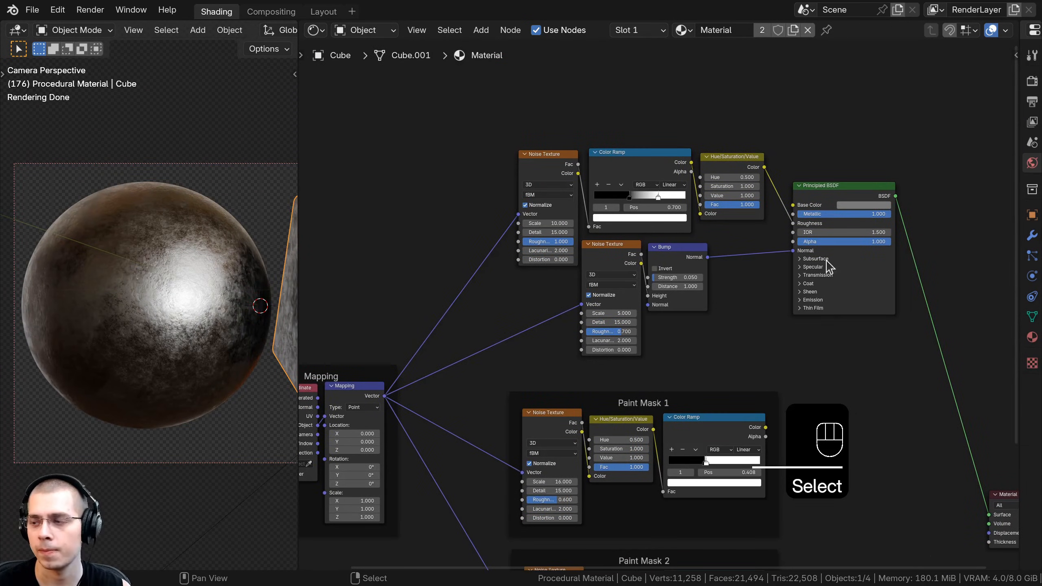
{"action": "left_click_drag", "start_coordinate": [871, 105], "coordinate": [508, 301]}
{"action": "key", "text": "g"}
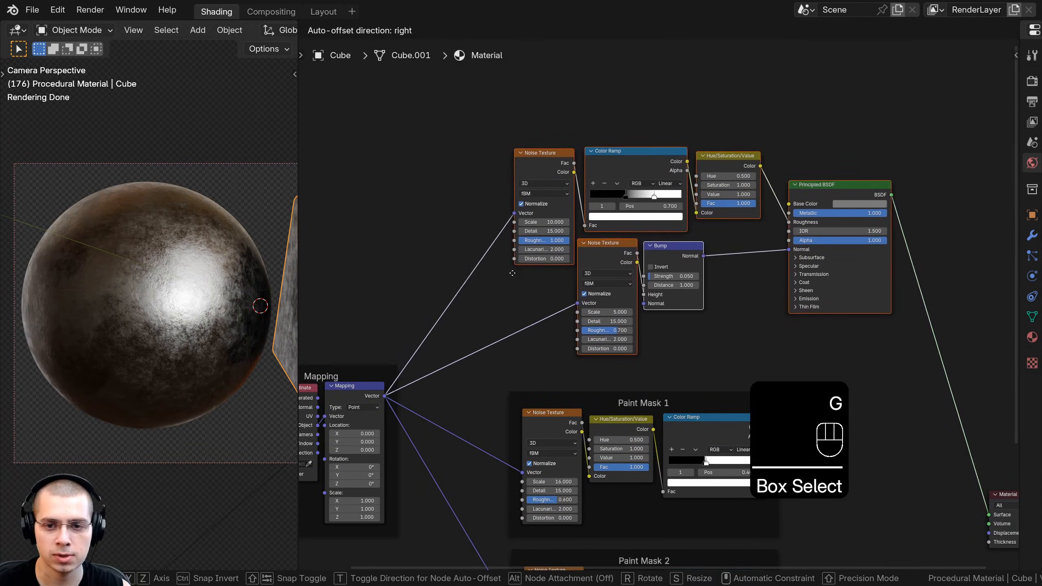
{"action": "key", "text": "ctrl+j"}
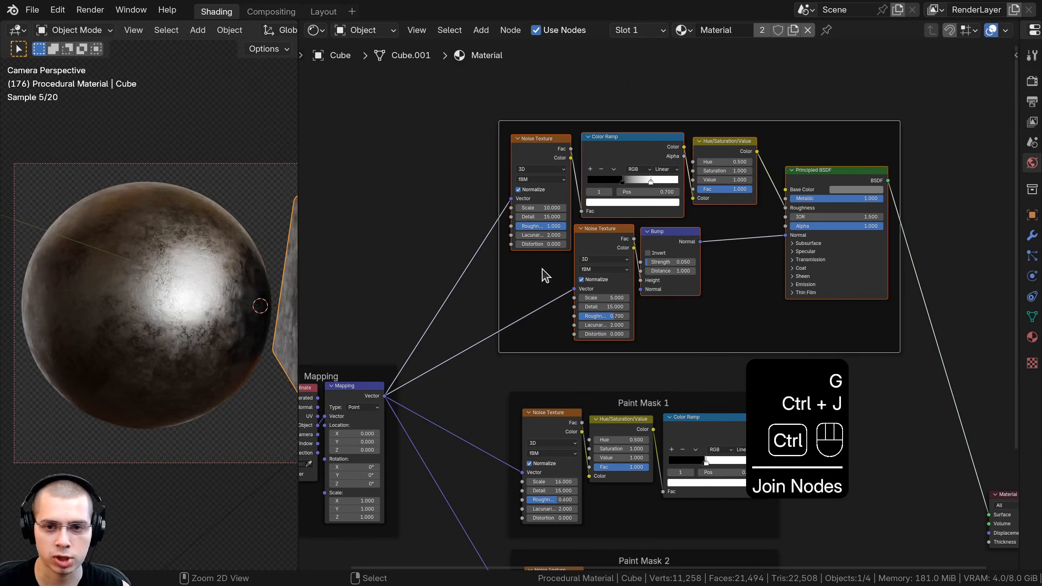
Step: Reposition the new frame above Paint Mask 1 and label it Metal
{"action": "key", "text": "a"}
{"action": "left_click_drag", "start_coordinate": [657, 125], "coordinate": [618, 154]}
{"action": "key", "text": "F2"}
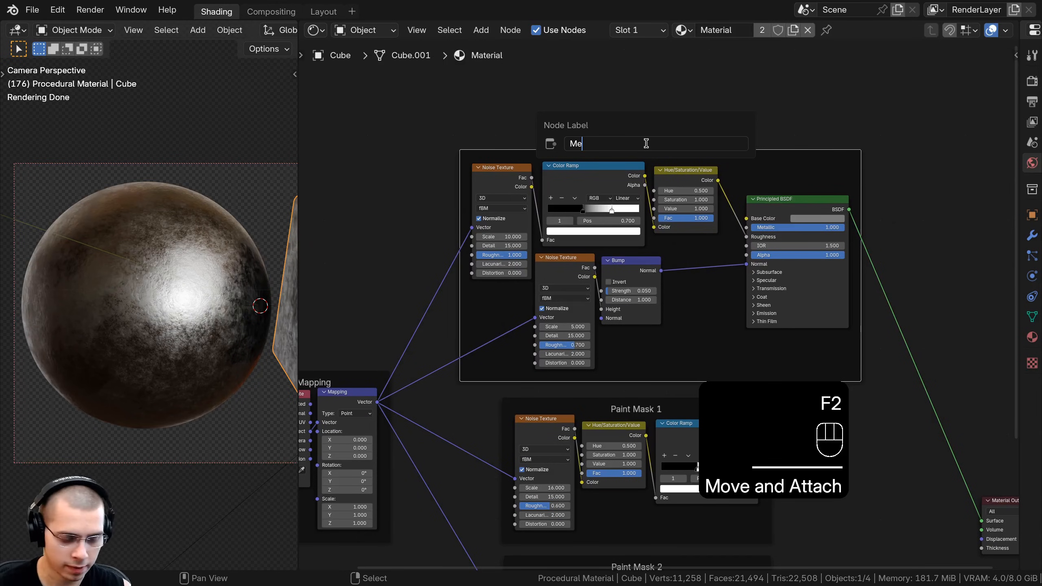
{"action": "key", "text": "Return"}
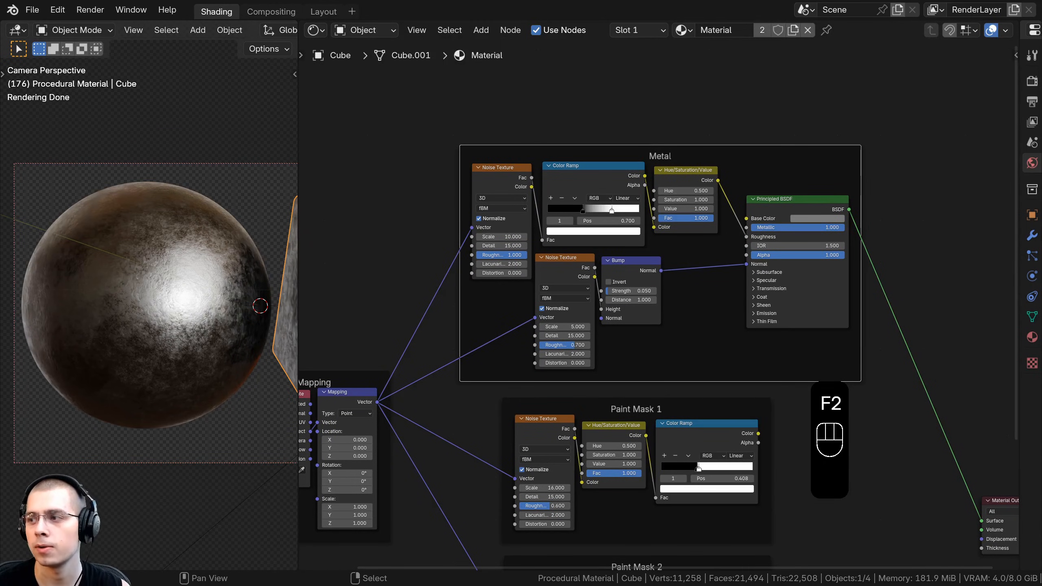
Step: Add a second Principled BSDF above the Metal frame and connect it to the Material Output
{"action": "middle_click_drag", "start_coordinate": [629, 216], "coordinate": [580, 331]}
{"action": "middle_click_drag", "start_coordinate": [643, 166], "coordinate": [647, 175]}
{"action": "key", "text": "shift+a"}
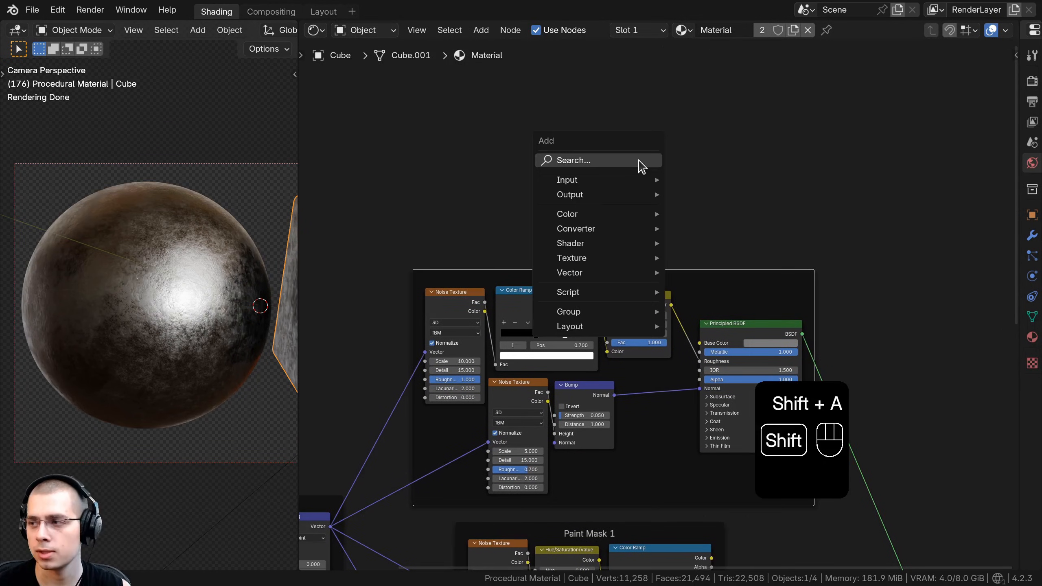
{"action": "left_click", "coordinate": [639, 160]}
{"action": "type", "text": "pri"}
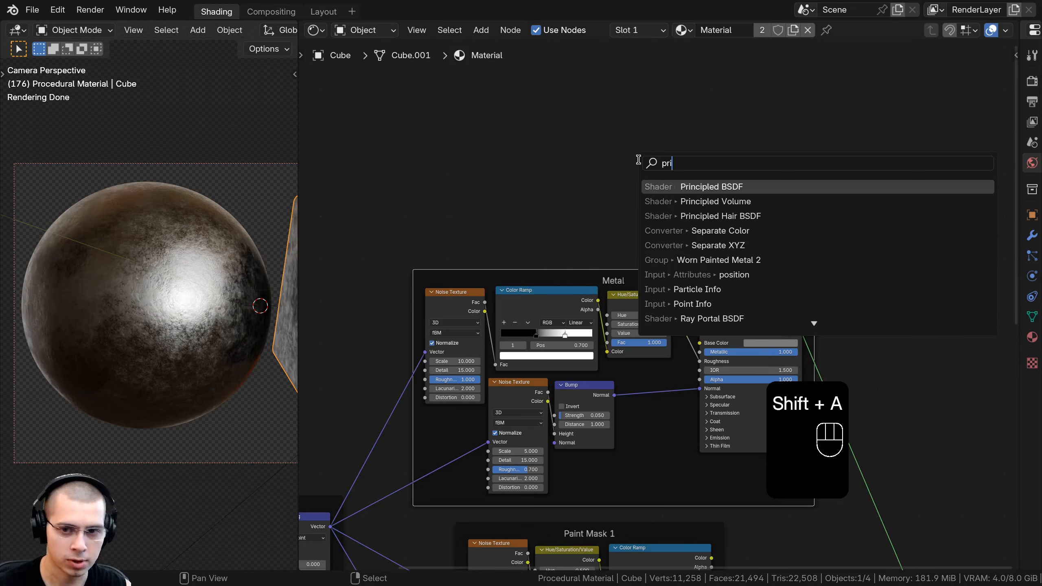
{"action": "key", "text": "Return"}
{"action": "left_click", "coordinate": [693, 97]}
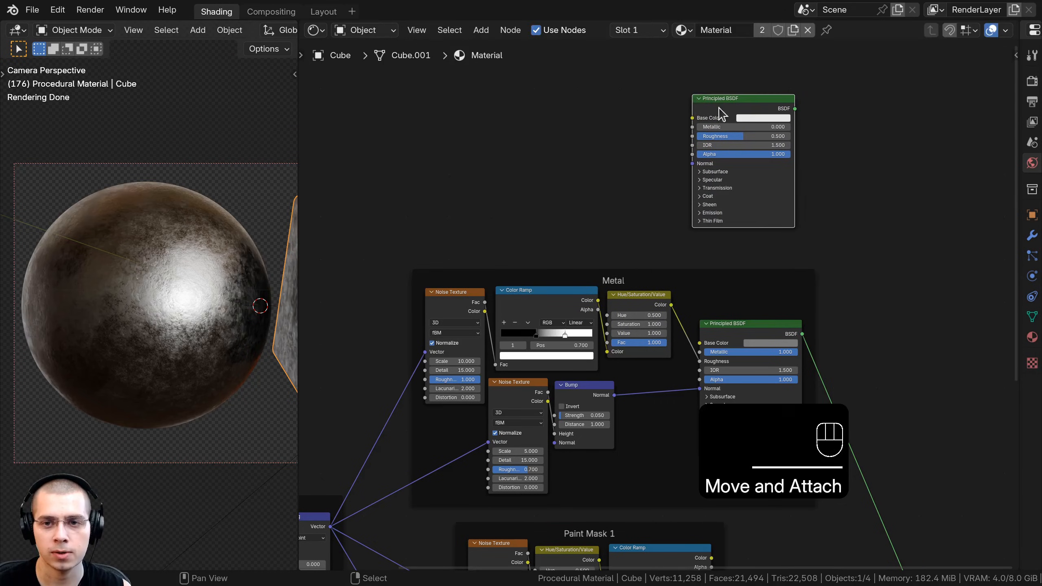
{"action": "left_click", "coordinate": [738, 105], "text": "ctrl+shift"}
Step: Set the new Principled BSDF's Roughness to 0.7
{"action": "middle_click_drag", "start_coordinate": [576, 192], "coordinate": [427, 278]}
{"action": "scroll", "coordinate": [589, 271], "scroll_direction": "up", "scroll_amount": 6}
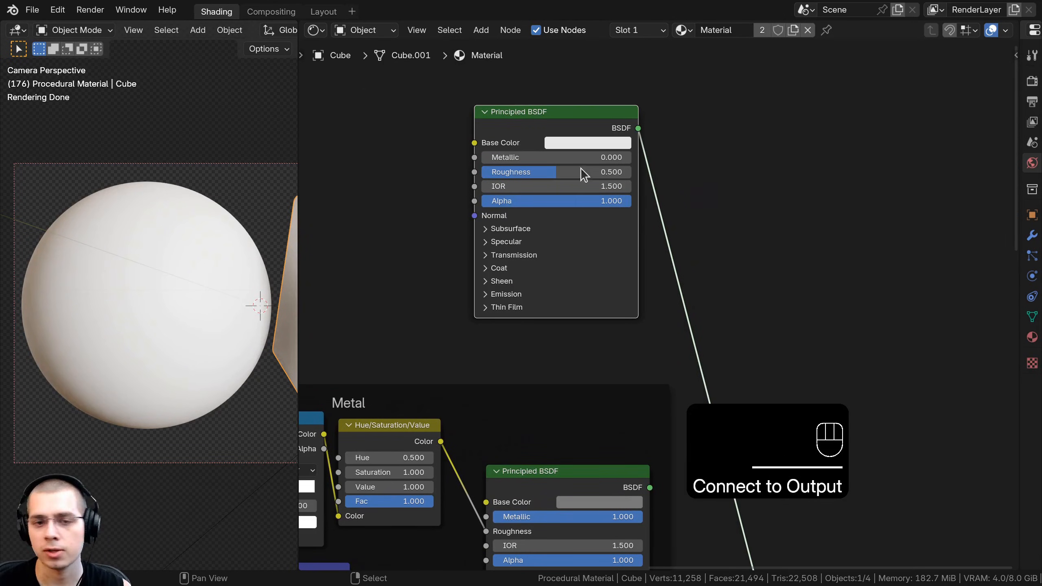
{"action": "left_click", "coordinate": [554, 169]}
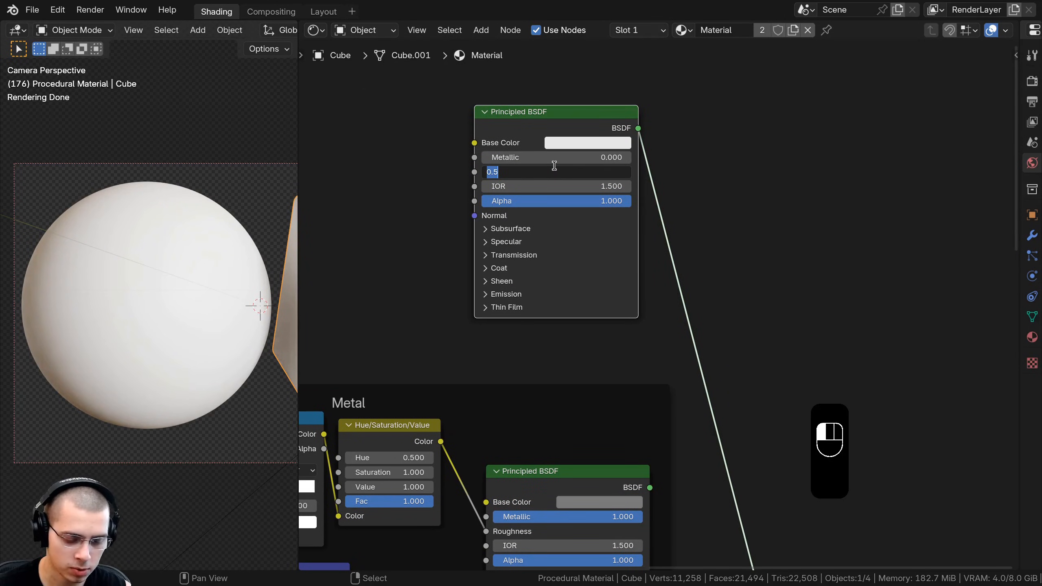
{"action": "type", "text": ".7"}
{"action": "key", "text": "Return"}
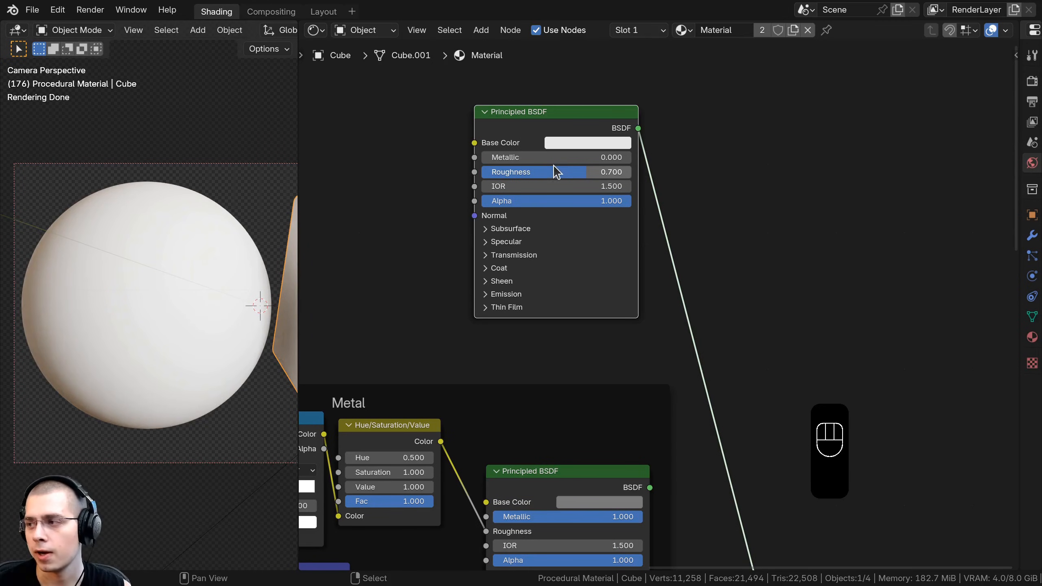
Step: Give the new Principled BSDF a dark red Base Color with hex value 551200
{"action": "left_click", "coordinate": [572, 143]}
{"action": "left_click_drag", "start_coordinate": [601, 218], "coordinate": [592, 274]}
{"action": "left_click_drag", "start_coordinate": [681, 180], "coordinate": [682, 276]}
{"action": "scroll", "coordinate": [620, 145], "scroll_direction": "up", "scroll_amount": 1}
{"action": "key", "text": "ctrl+v"}
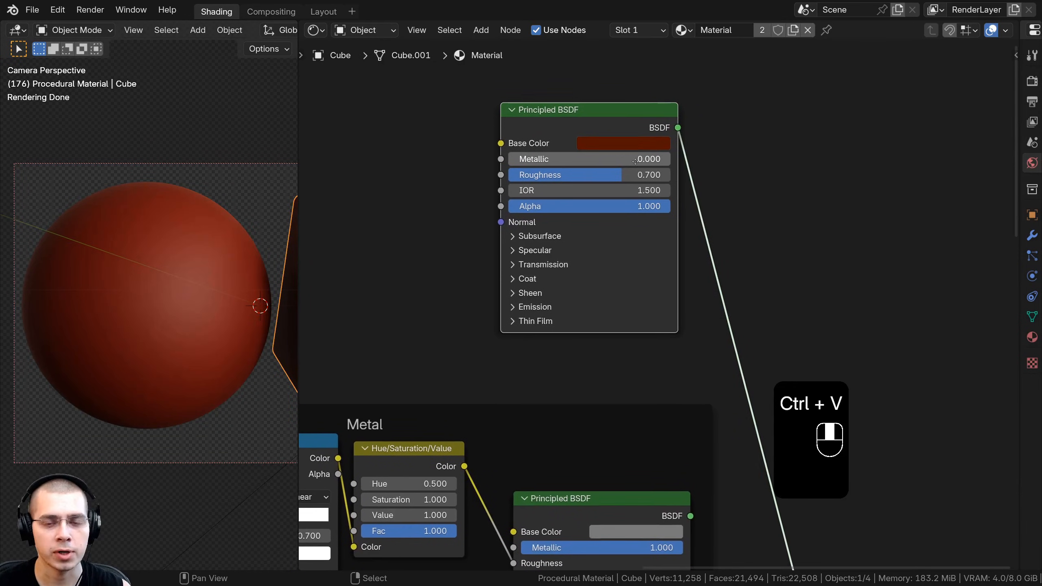
{"action": "left_click", "coordinate": [620, 145]}
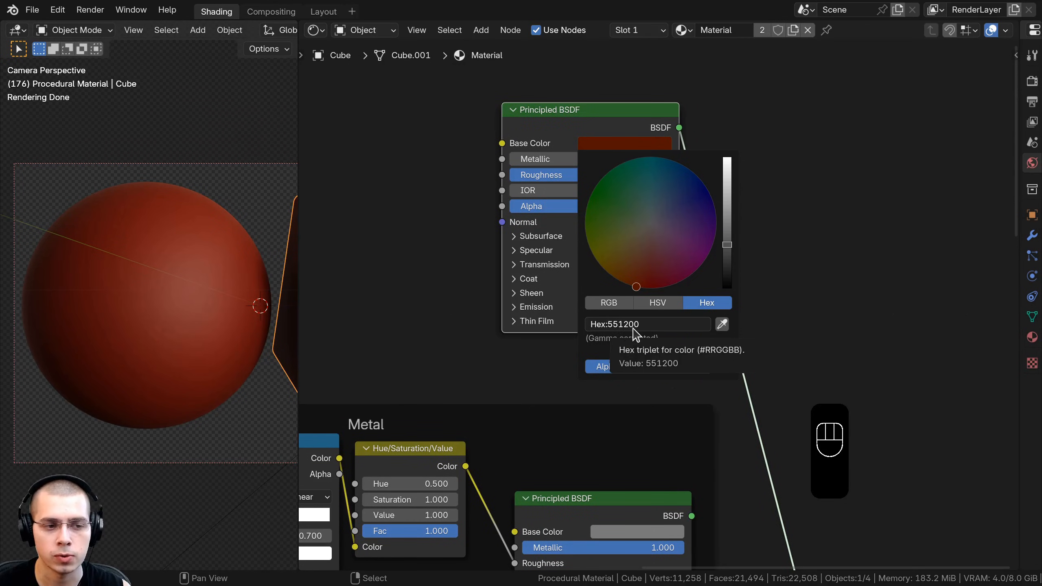
Step: Add a Noise Texture node above the Metal frame, ahead of the red Principled BSDF
{"action": "scroll", "coordinate": [521, 226], "scroll_direction": "down", "scroll_amount": 3}
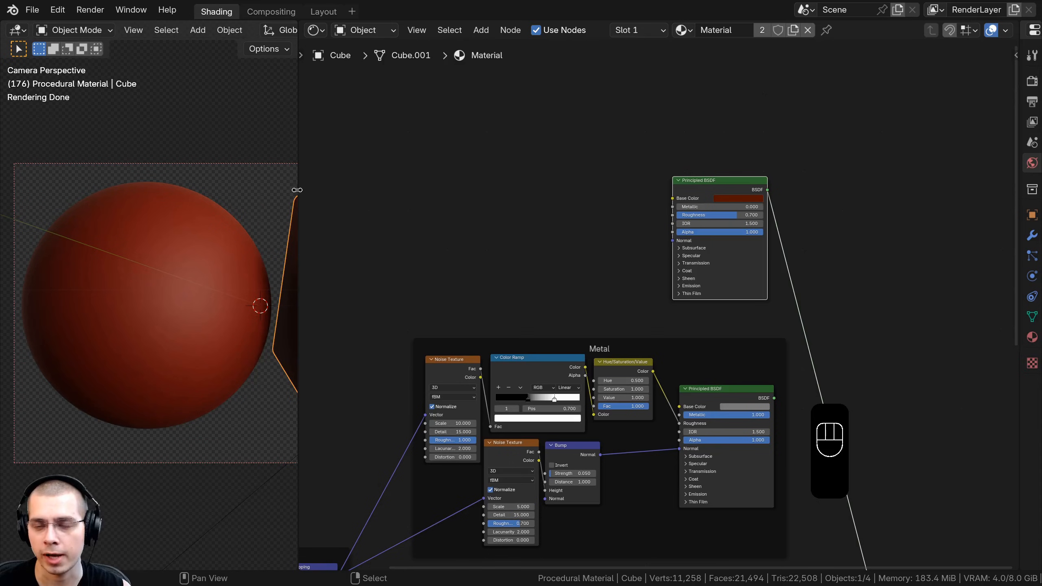
{"action": "middle_click_drag", "start_coordinate": [473, 260], "coordinate": [480, 281]}
{"action": "scroll", "coordinate": [533, 250], "scroll_direction": "up", "scroll_amount": 1}
{"action": "left_click_drag", "start_coordinate": [710, 195], "coordinate": [707, 198]}
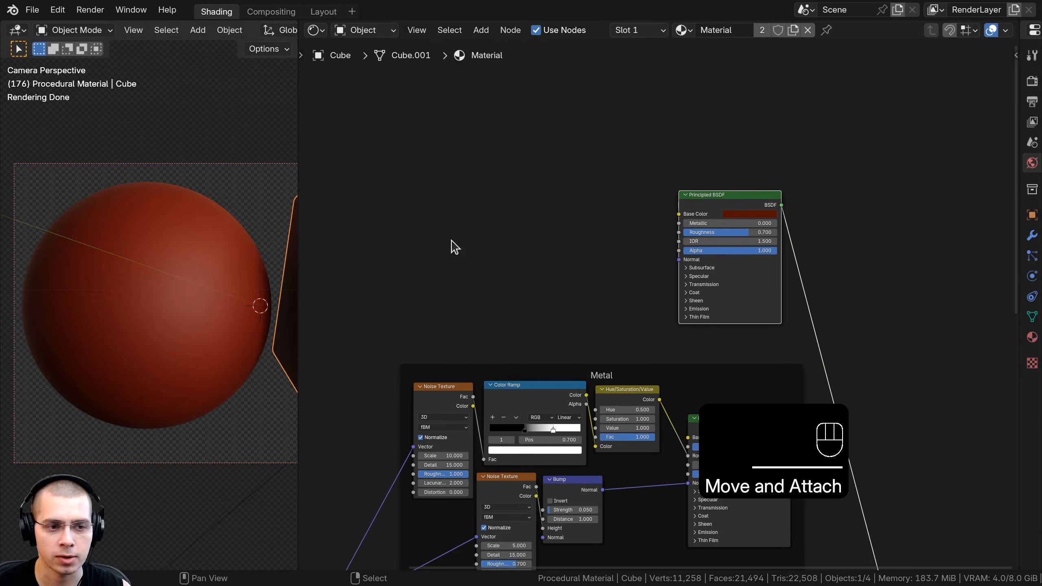
{"action": "key", "text": "shift+a"}
{"action": "left_click", "coordinate": [529, 207]}
{"action": "type", "text": "noi"}
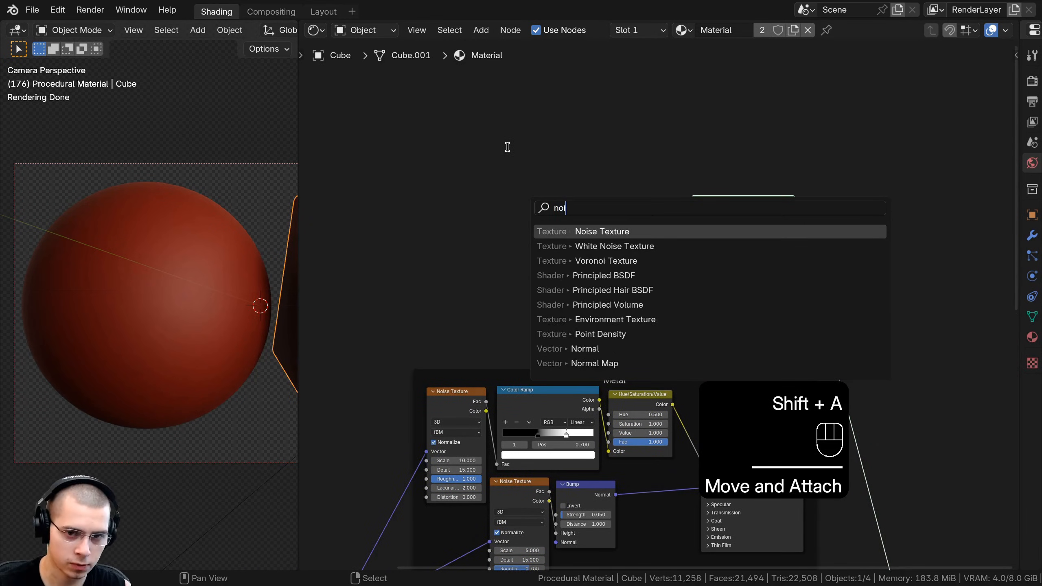
{"action": "key", "text": "Return"}
{"action": "left_click", "coordinate": [435, 310]}
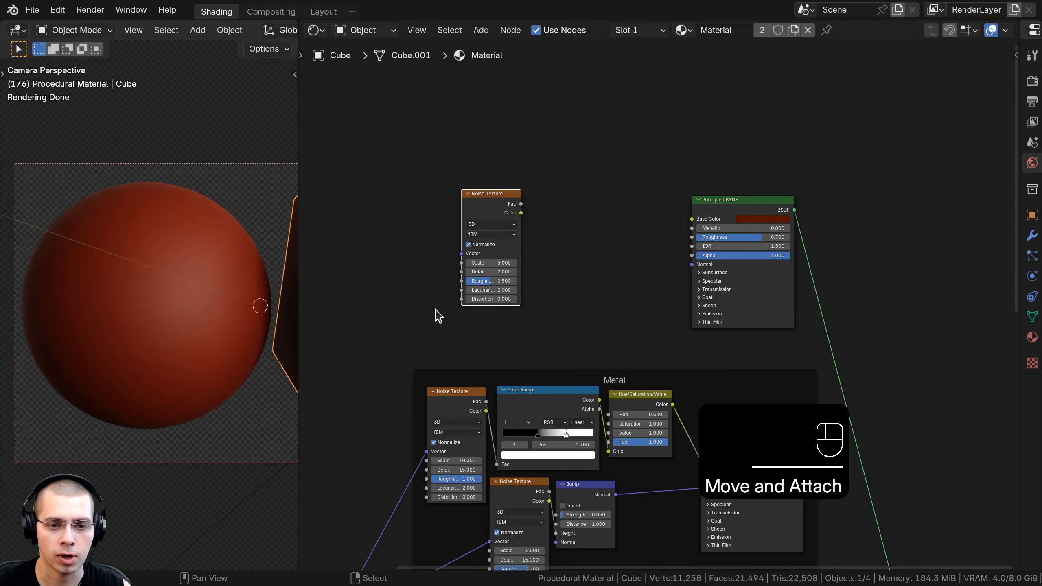
Step: Connect the Mapping node's Vector output to the new Noise Texture and move the Mapping frame farther from the other frames
{"action": "middle_click_drag", "start_coordinate": [388, 451], "coordinate": [546, 286]}
{"action": "left_click", "coordinate": [445, 466]}
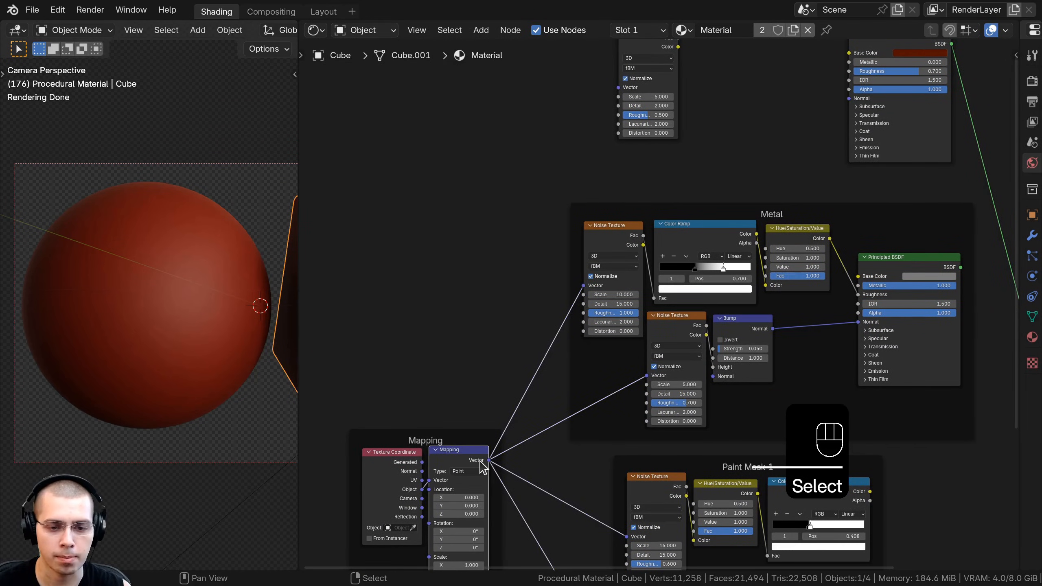
{"action": "left_click_drag", "start_coordinate": [488, 461], "coordinate": [411, 464]}
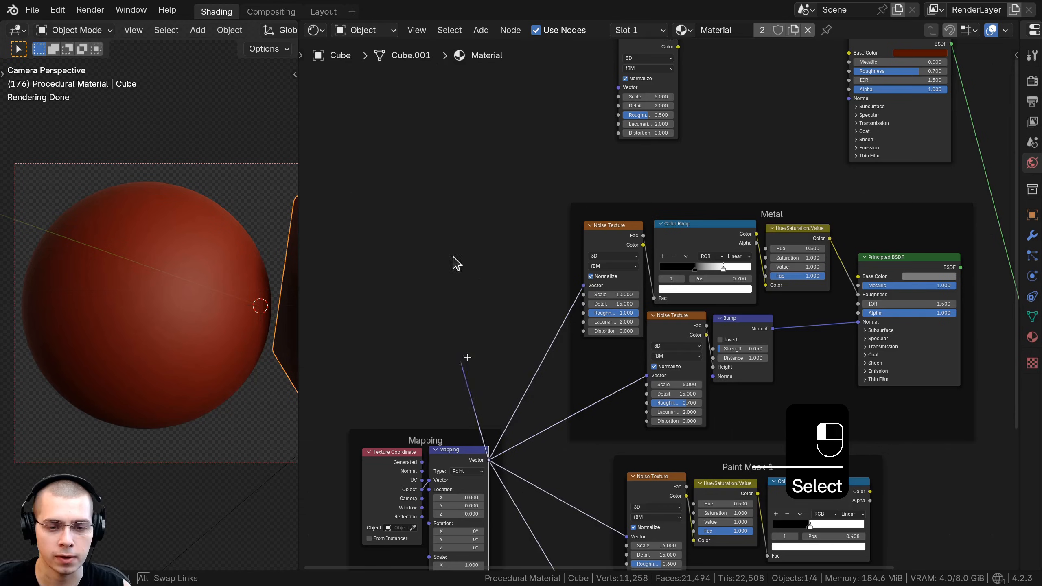
{"action": "left_click_drag", "start_coordinate": [453, 256], "coordinate": [618, 130]}
{"action": "middle_click_drag", "start_coordinate": [574, 238], "coordinate": [615, 89]}
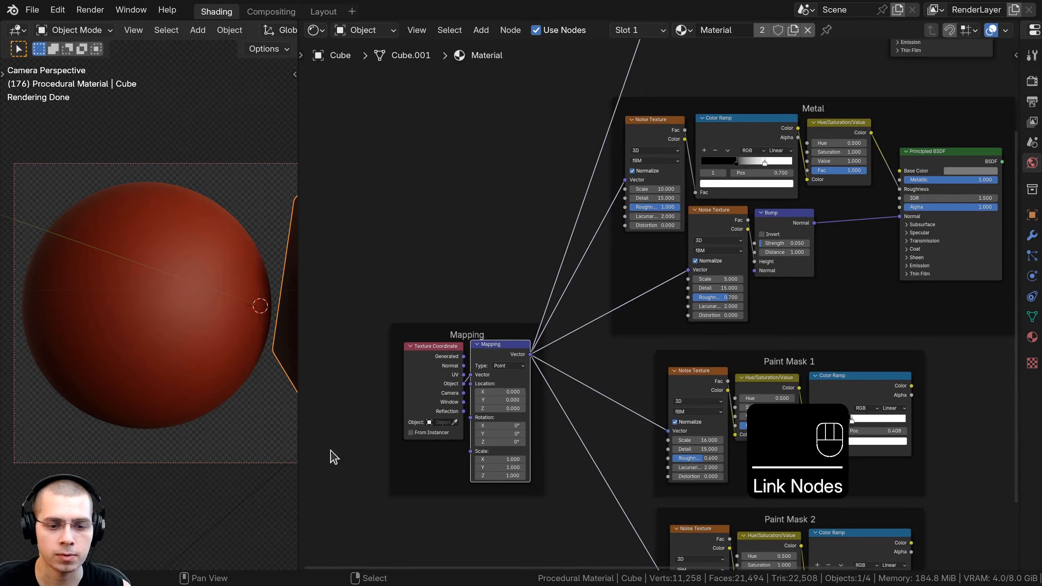
{"action": "left_click_drag", "start_coordinate": [474, 330], "coordinate": [417, 263]}
Step: Connect the new Noise Texture's Fac output to the red Principled BSDF's Normal input
{"action": "middle_click_drag", "start_coordinate": [676, 135], "coordinate": [517, 347]}
{"action": "scroll", "coordinate": [514, 304], "scroll_direction": "up", "scroll_amount": 4}
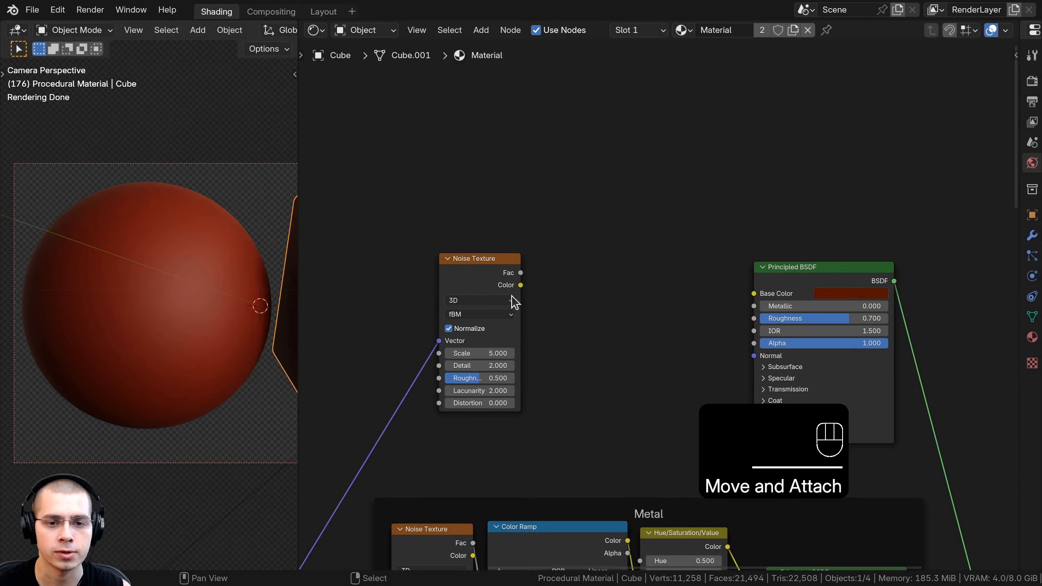
{"action": "middle_click_drag", "start_coordinate": [514, 302], "coordinate": [511, 274]}
{"action": "left_click_drag", "start_coordinate": [489, 236], "coordinate": [747, 333]}
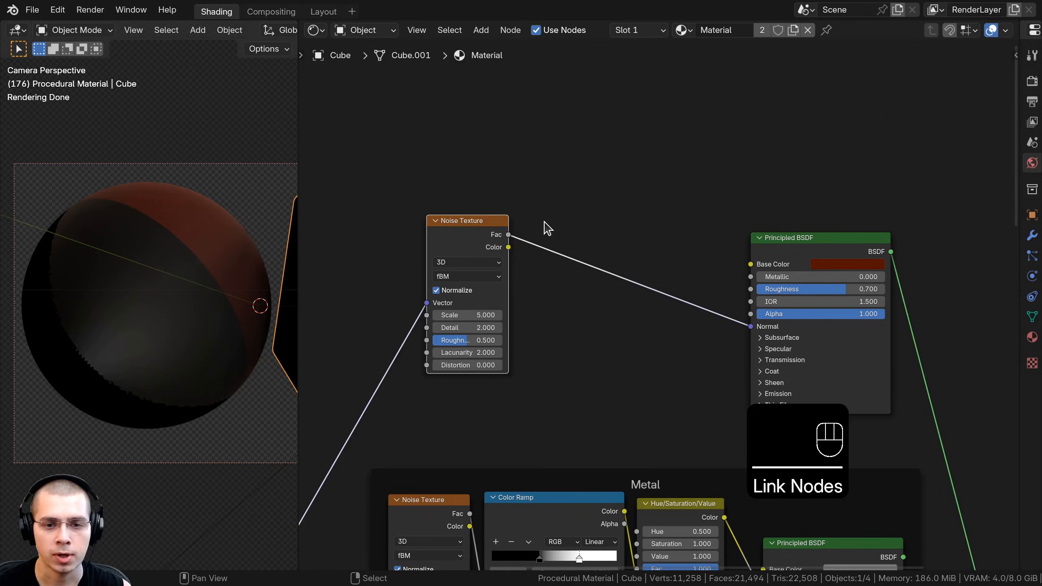
Step: Insert a Bump node between the Noise Texture and the red Principled BSDF, feeding the noise Fac into its Height input
{"action": "scroll", "coordinate": [465, 199], "scroll_direction": "up", "scroll_amount": 1}
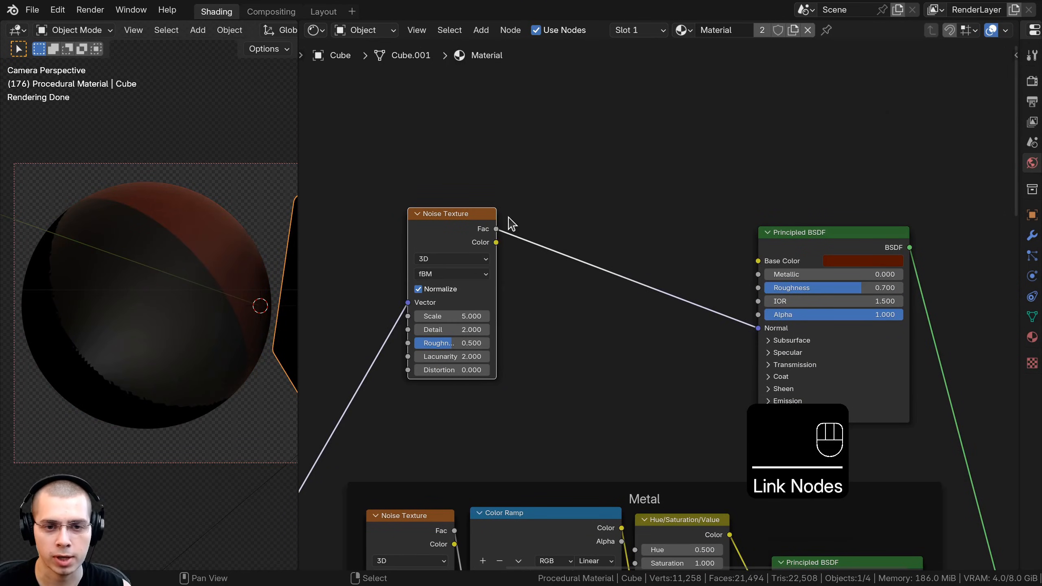
{"action": "key", "text": "shift+a"}
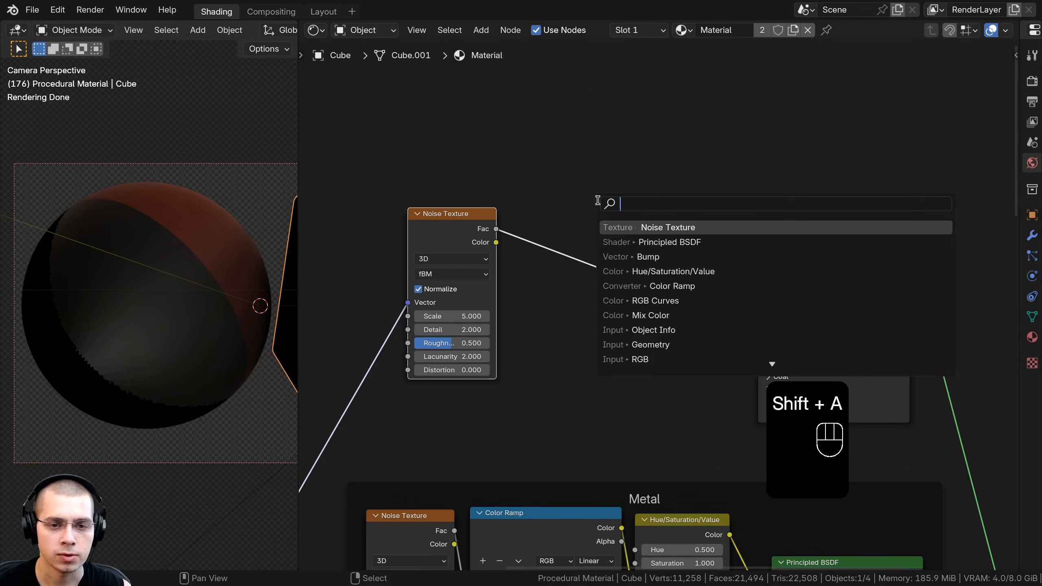
{"action": "type", "text": "bum"}
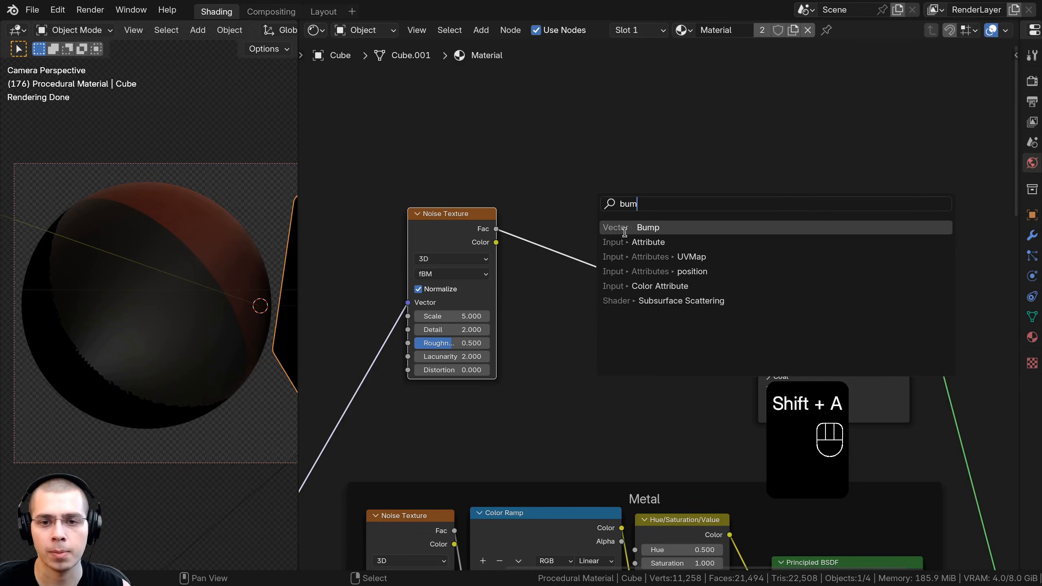
{"action": "left_click", "coordinate": [624, 233]}
{"action": "left_click", "coordinate": [647, 289]}
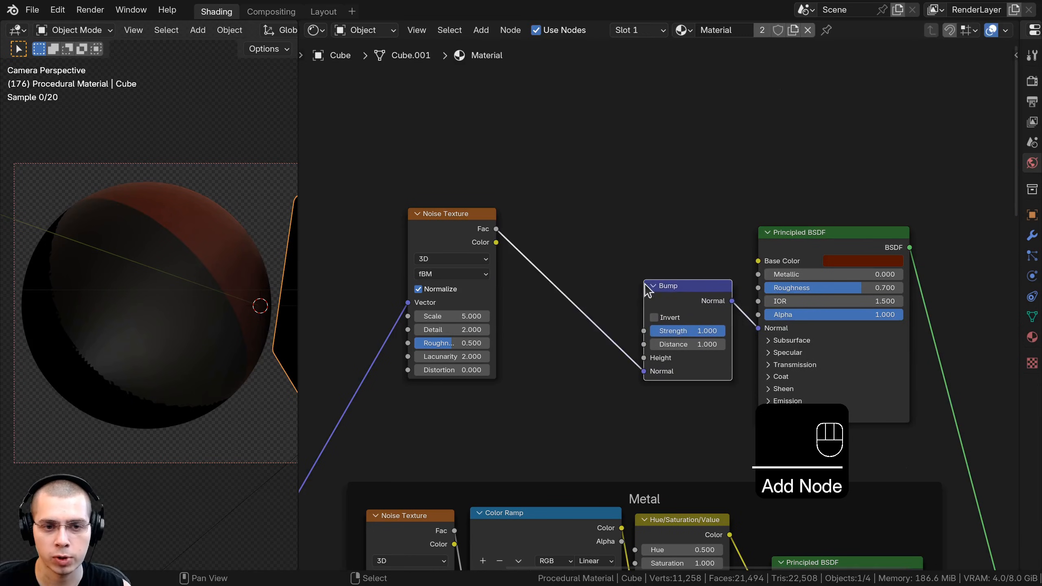
{"action": "left_click", "coordinate": [647, 290]}
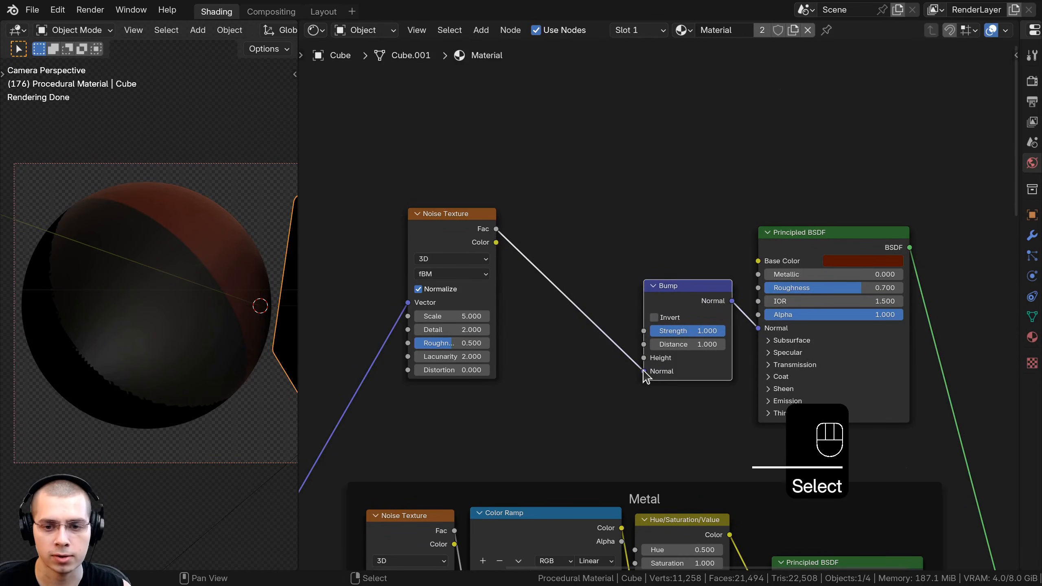
{"action": "left_click_drag", "start_coordinate": [643, 372], "coordinate": [642, 361]}
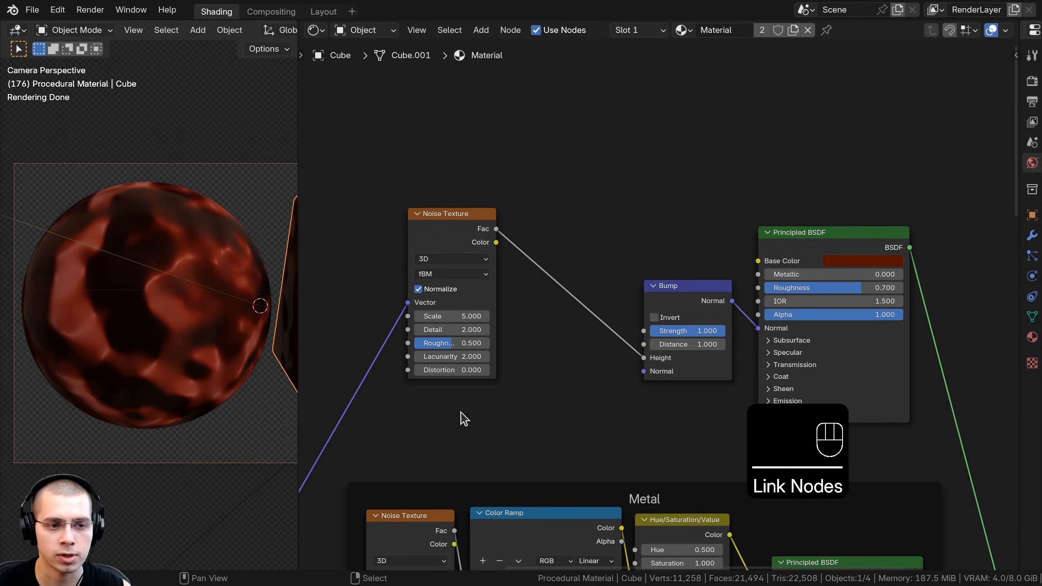
Step: Set the Scale of the Noise Texture driving the red shader's bump to 9
{"action": "middle_click_drag", "start_coordinate": [460, 411], "coordinate": [471, 410]}
{"action": "mouse_move", "coordinate": [201, 219]}
{"action": "middle_mouse_down", "text": "shift"}
{"action": "mouse_move", "coordinate": [39, 222]}
{"action": "mouse_move", "coordinate": [265, 225]}
{"action": "mouse_move", "coordinate": [167, 198]}
{"action": "mouse_move", "coordinate": [215, 209]}
{"action": "middle_mouse_up", "text": "shift"}
{"action": "scroll", "coordinate": [179, 198], "scroll_direction": "up", "scroll_amount": 2}
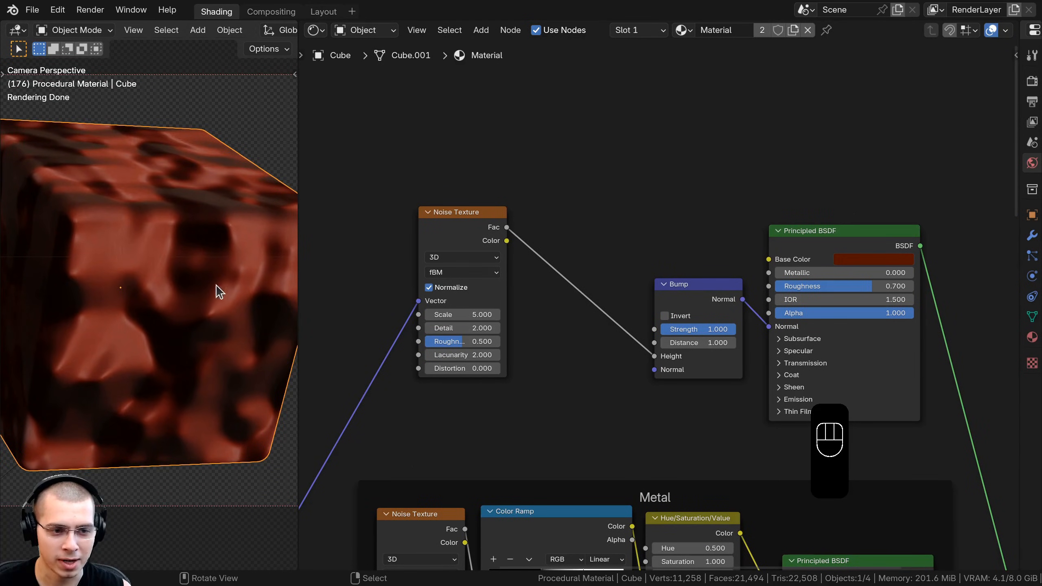
{"action": "scroll", "coordinate": [186, 320], "scroll_direction": "down", "scroll_amount": 1}
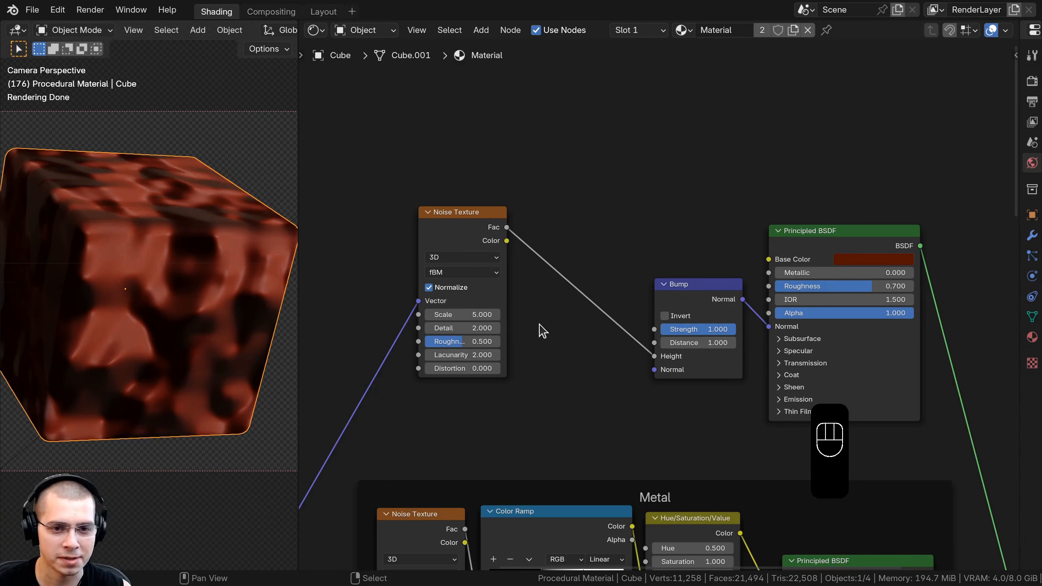
{"action": "scroll", "coordinate": [656, 439], "scroll_direction": "up", "scroll_amount": 1}
{"action": "left_click", "coordinate": [446, 315]}
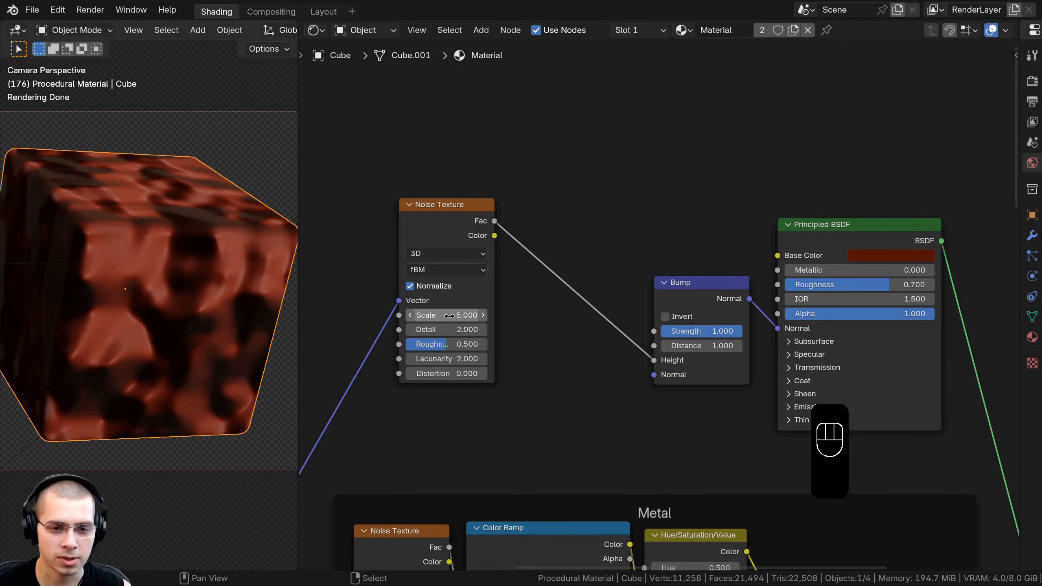
{"action": "type", "text": "9"}
{"action": "key", "text": "Return"}
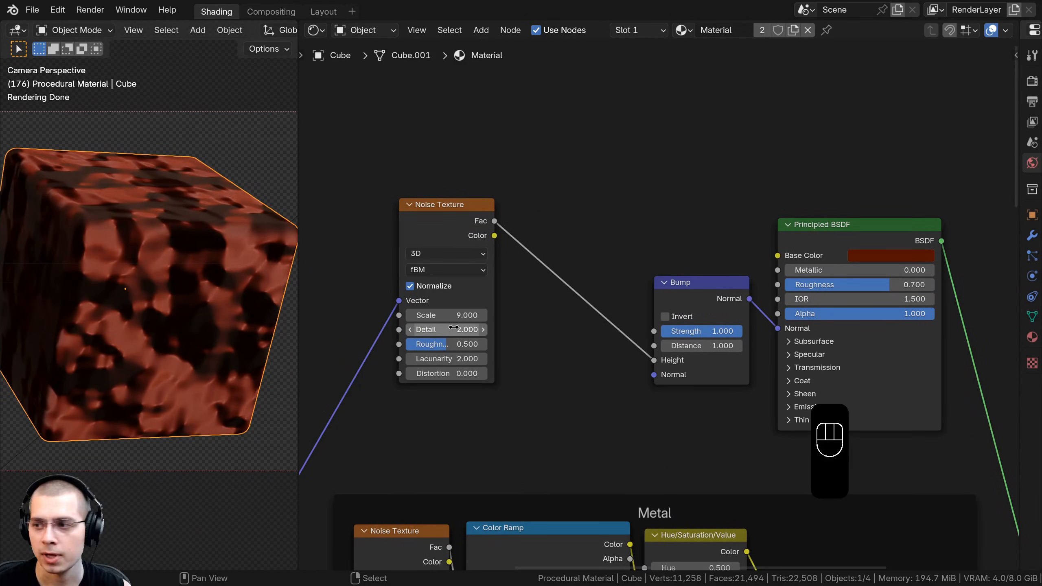
Step: Set the same Noise Texture's Detail to 15 and its Roughness to 0.7
{"action": "left_click", "coordinate": [453, 329]}
{"action": "type", "text": "15"}
{"action": "key", "text": "Return"}
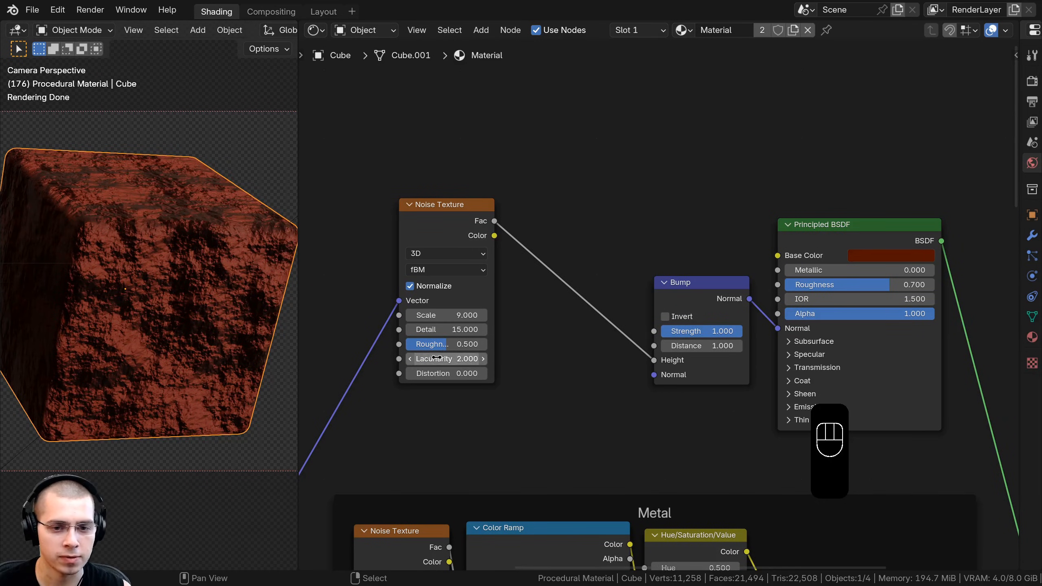
{"action": "left_click", "coordinate": [461, 345]}
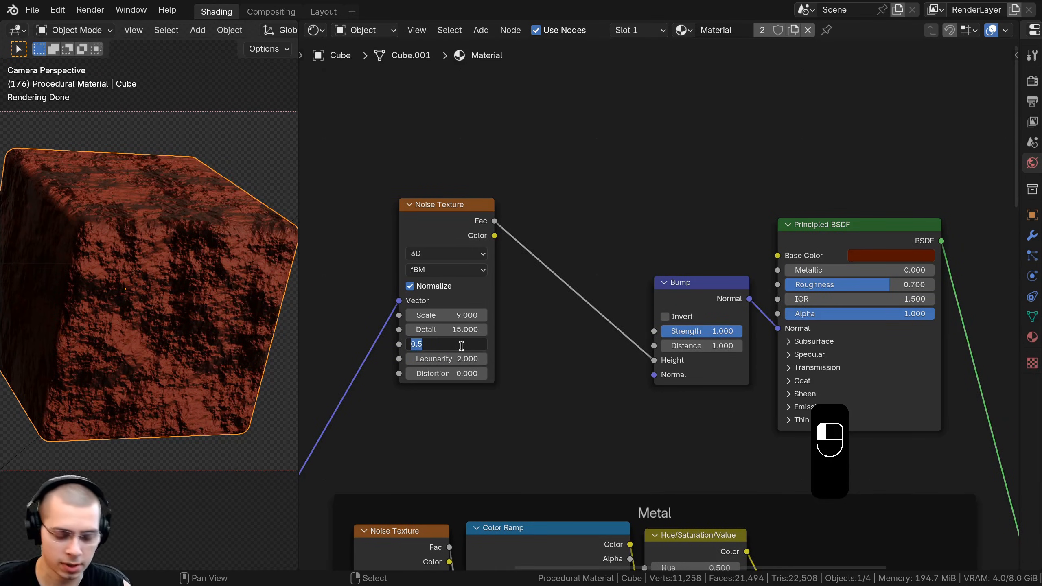
{"action": "type", "text": "0.7"}
{"action": "key", "text": "Return"}
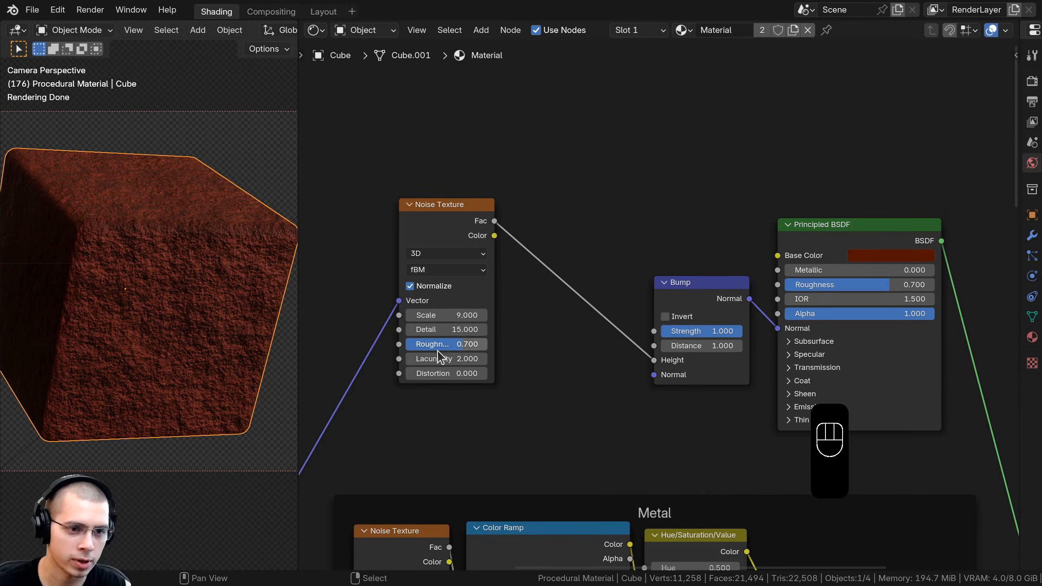
Step: Reduce the Bump node's Strength to 0.2 and check the red surface on the cube up close
{"action": "scroll", "coordinate": [722, 254], "scroll_direction": "down", "scroll_amount": 1}
{"action": "left_click", "coordinate": [710, 320]}
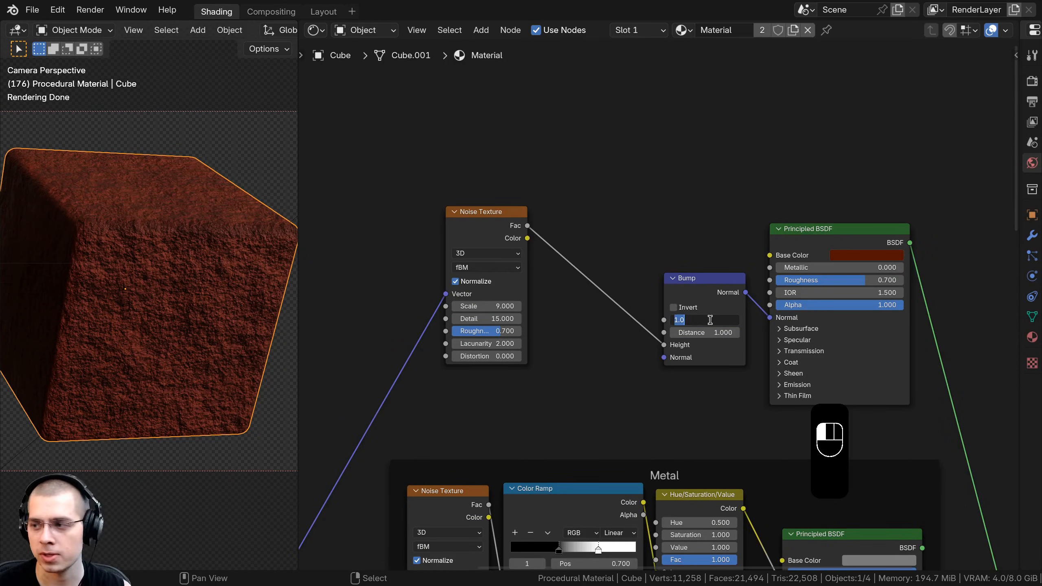
{"action": "type", "text": ".2"}
{"action": "key", "text": "Return"}
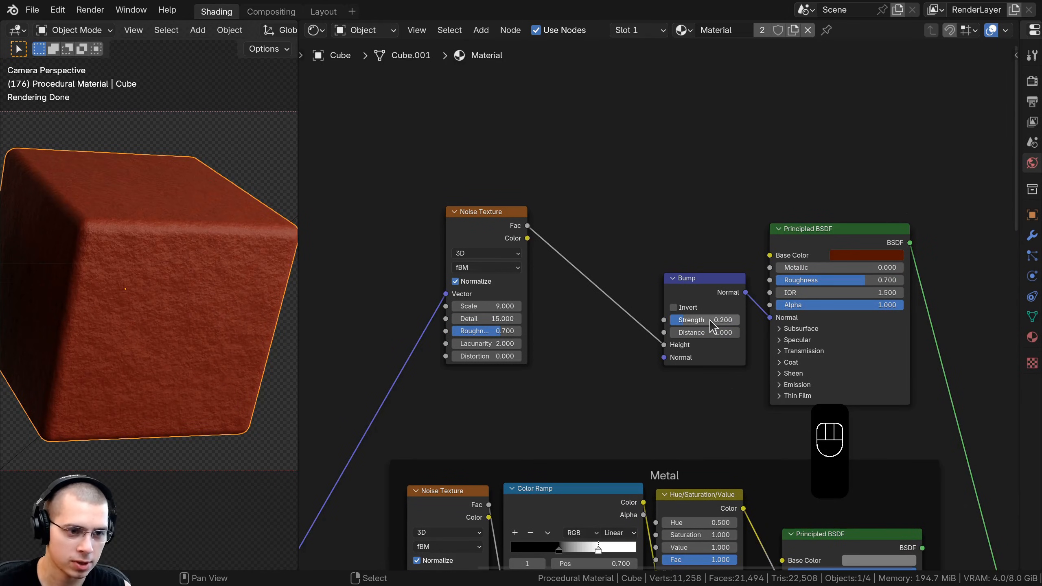
{"action": "scroll", "coordinate": [169, 303], "scroll_direction": "up", "scroll_amount": 4}
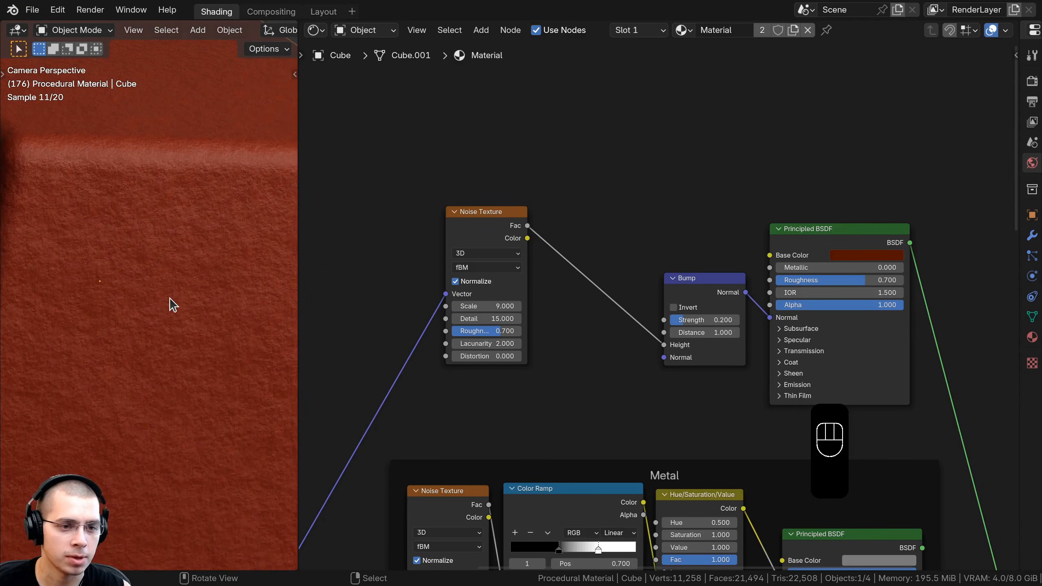
{"action": "scroll", "coordinate": [172, 244], "scroll_direction": "down", "scroll_amount": 6}
{"action": "scroll", "coordinate": [91, 230], "scroll_direction": "up", "scroll_amount": 4}
{"action": "middle_click_drag", "start_coordinate": [118, 284], "coordinate": [181, 278], "text": "shift"}
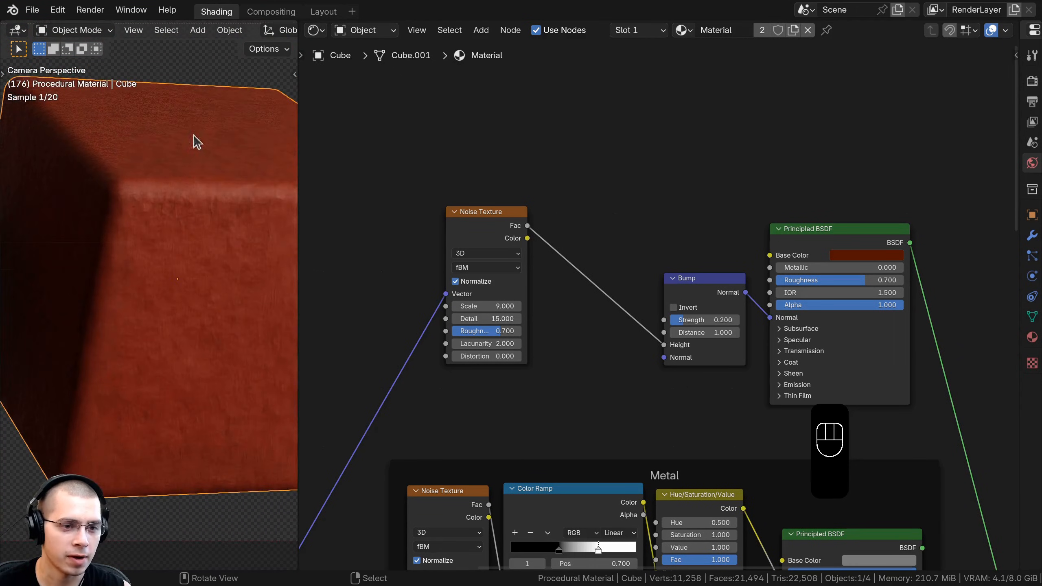
{"action": "scroll", "coordinate": [384, 251], "scroll_direction": "down", "scroll_amount": 1}
Step: Join the upper Noise Texture, Bump and red Principled BSDF nodes into a frame
{"action": "left_click_drag", "start_coordinate": [505, 242], "coordinate": [513, 245]}
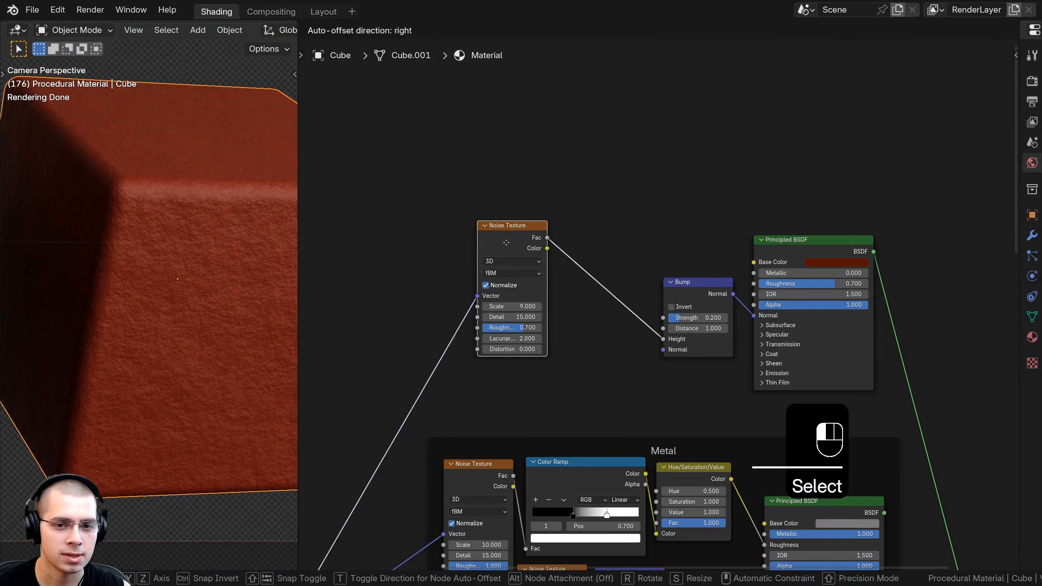
{"action": "scroll", "coordinate": [635, 293], "scroll_direction": "down", "scroll_amount": 1}
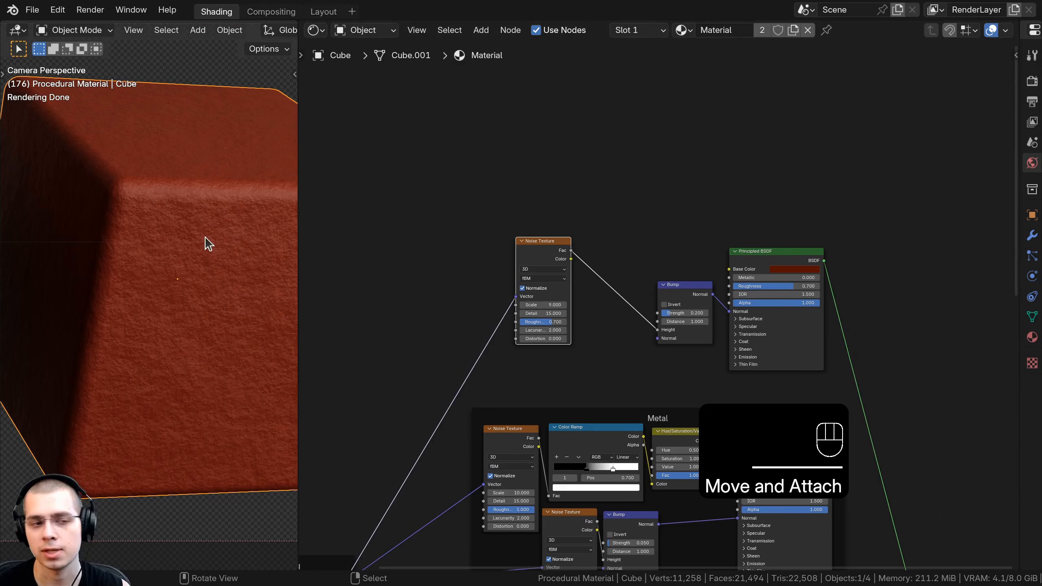
{"action": "left_click_drag", "start_coordinate": [485, 163], "coordinate": [858, 365]}
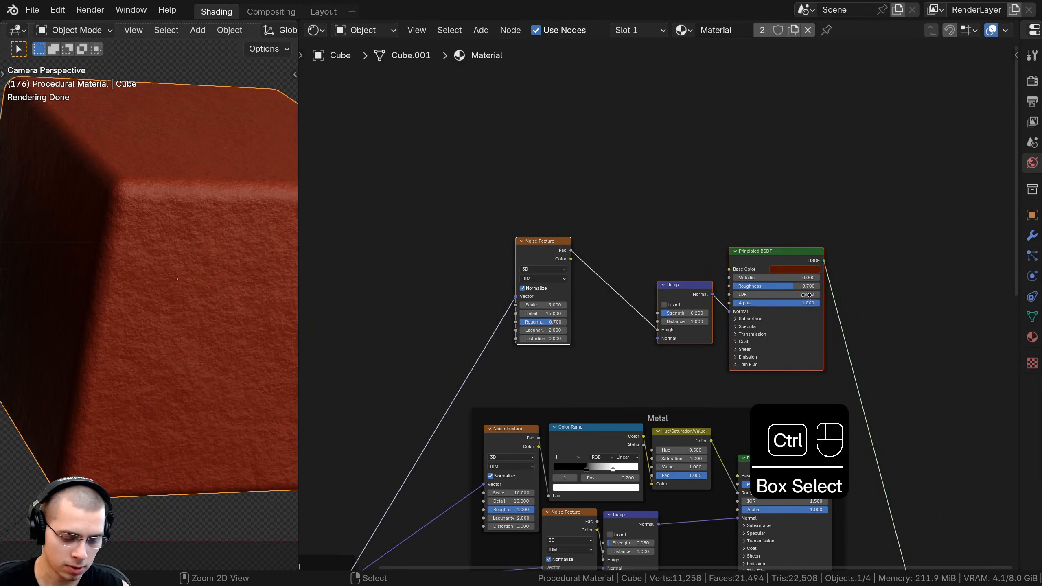
{"action": "key", "text": "ctrl+j"}
{"action": "key", "text": "a"}
Step: Label the new frame around the red shader nodes "Rust"
{"action": "left_click_drag", "start_coordinate": [717, 231], "coordinate": [702, 238]}
{"action": "key", "text": "F2"}
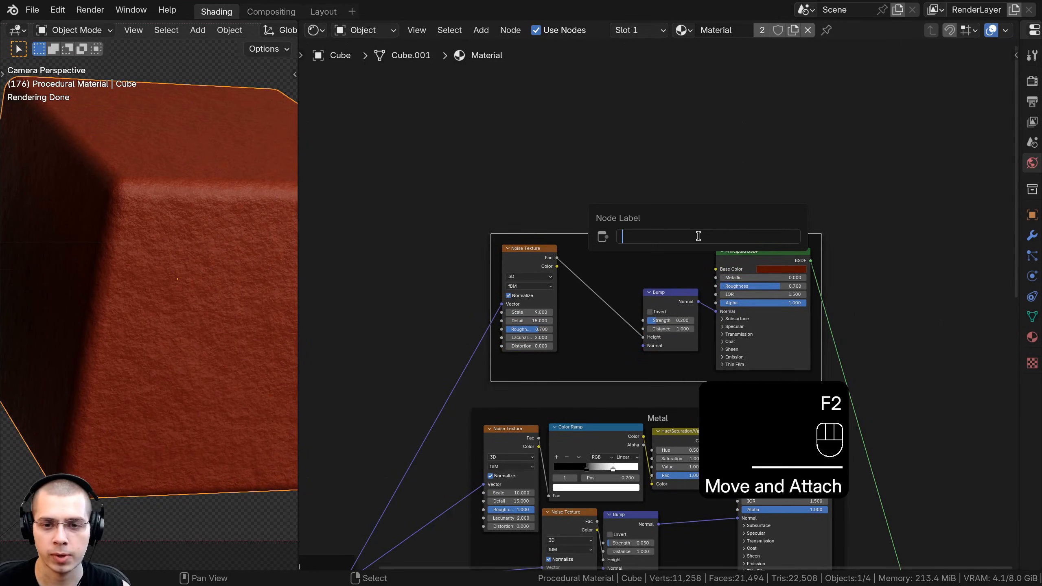
{"action": "type", "text": "Rust"}
{"action": "key", "text": "Return"}
{"action": "key", "text": "a"}
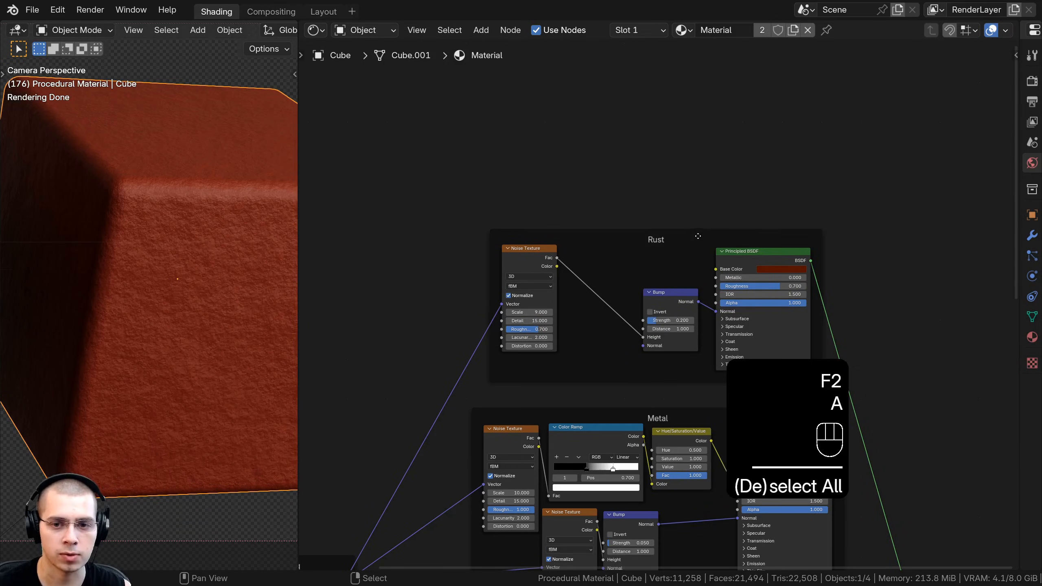
Step: Move the Rust frame slightly closer above the Metal frame
{"action": "scroll", "coordinate": [640, 356], "scroll_direction": "down", "scroll_amount": 1}
{"action": "middle_click_drag", "start_coordinate": [641, 357], "coordinate": [618, 293]}
{"action": "left_click_drag", "start_coordinate": [632, 322], "coordinate": [631, 316]}
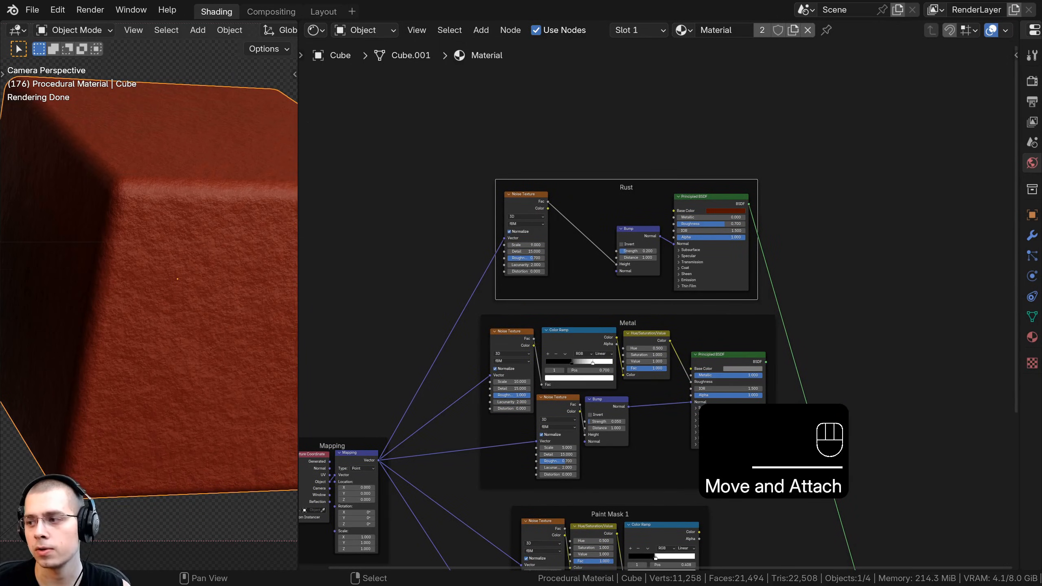
{"action": "middle_click_drag", "start_coordinate": [588, 217], "coordinate": [552, 144]}
{"action": "key", "text": "a"}
{"action": "scroll", "coordinate": [616, 239], "scroll_direction": "up", "scroll_amount": 1}
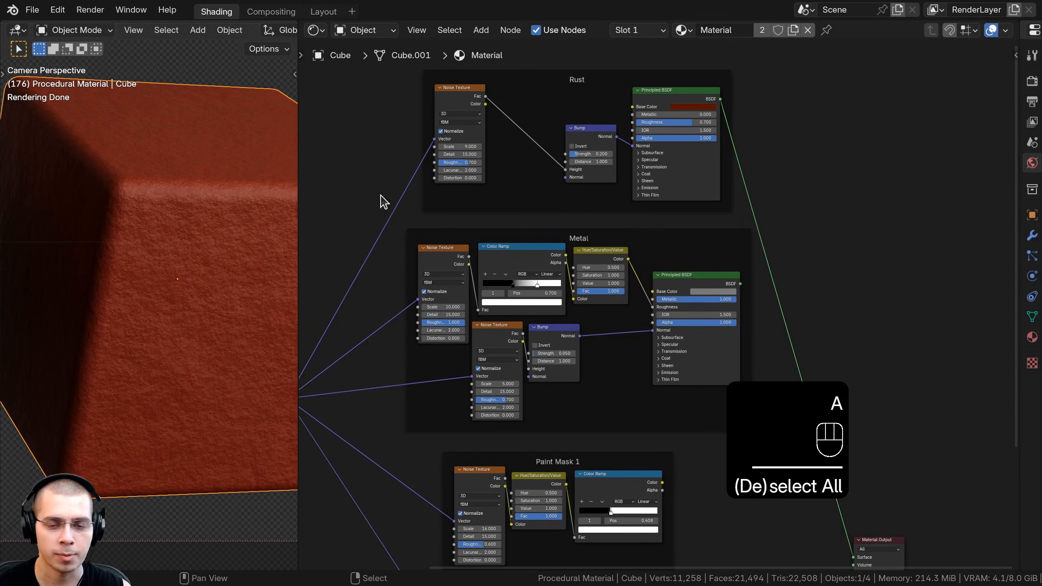
Step: Move the Material Output node up and farther from the Paint Mask frames to make room for more nodes
{"action": "middle_click_drag", "start_coordinate": [658, 262], "coordinate": [545, 136]}
{"action": "scroll", "coordinate": [543, 123], "scroll_direction": "up", "scroll_amount": 1}
{"action": "scroll", "coordinate": [572, 164], "scroll_direction": "down", "scroll_amount": 2}
{"action": "left_click_drag", "start_coordinate": [680, 357], "coordinate": [814, 462]}
{"action": "key", "text": "g"}
{"action": "left_click", "coordinate": [819, 355]}
{"action": "left_click", "coordinate": [819, 363]}
{"action": "key", "text": "a"}
Step: Add a Principled BSDF between the Paint Mask frames and the Material Output, and connect it to the output's Surface
{"action": "middle_click_drag", "start_coordinate": [658, 412], "coordinate": [637, 333]}
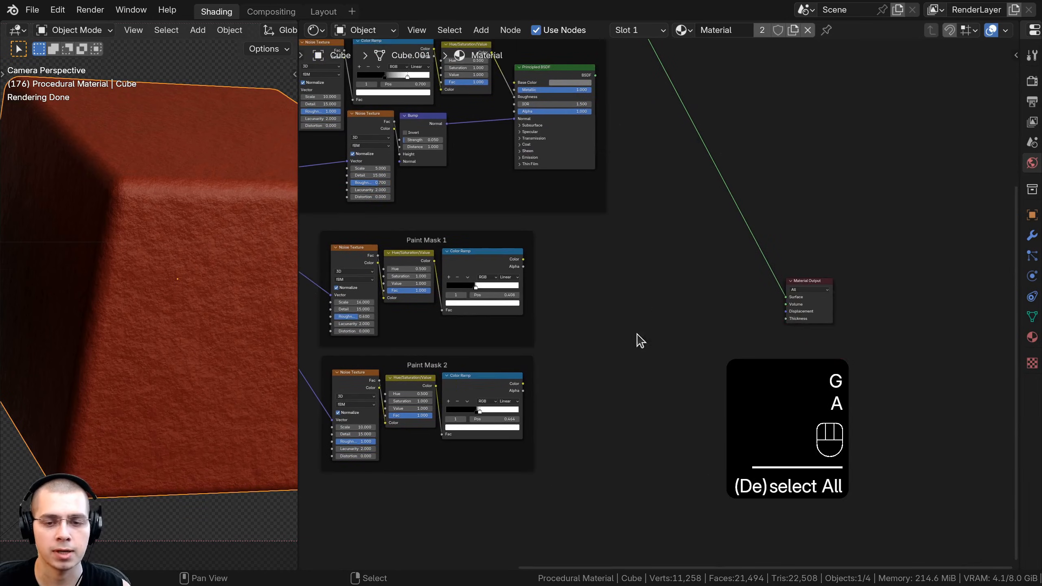
{"action": "scroll", "coordinate": [656, 308], "scroll_direction": "up", "scroll_amount": 4}
{"action": "middle_click_drag", "start_coordinate": [584, 242], "coordinate": [567, 216]}
{"action": "middle_click_drag", "start_coordinate": [578, 377], "coordinate": [717, 384]}
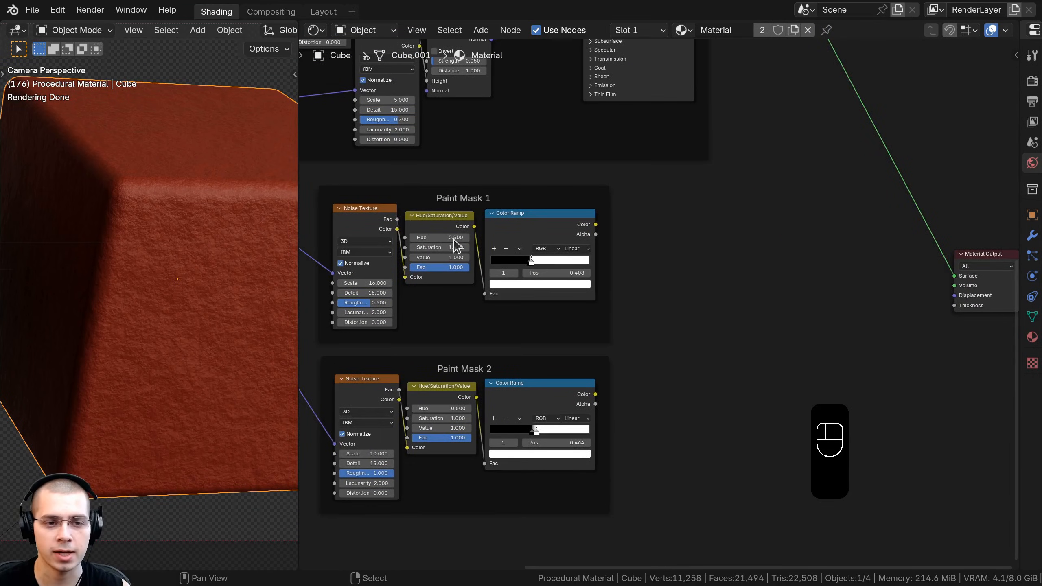
{"action": "middle_click_drag", "start_coordinate": [735, 317], "coordinate": [502, 321]}
{"action": "key", "text": "shift+a"}
{"action": "left_click", "coordinate": [579, 267]}
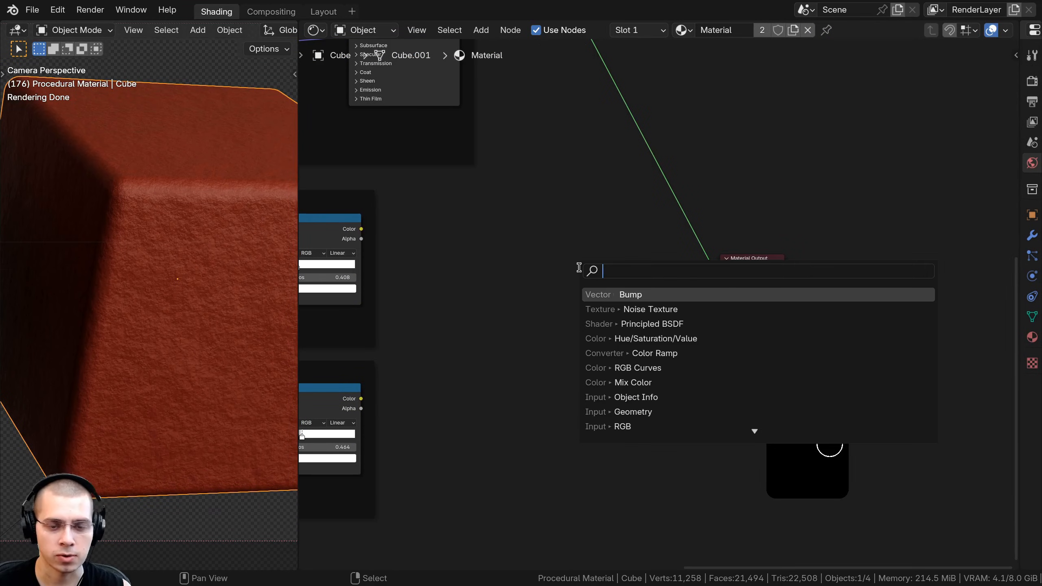
{"action": "type", "text": "pri"}
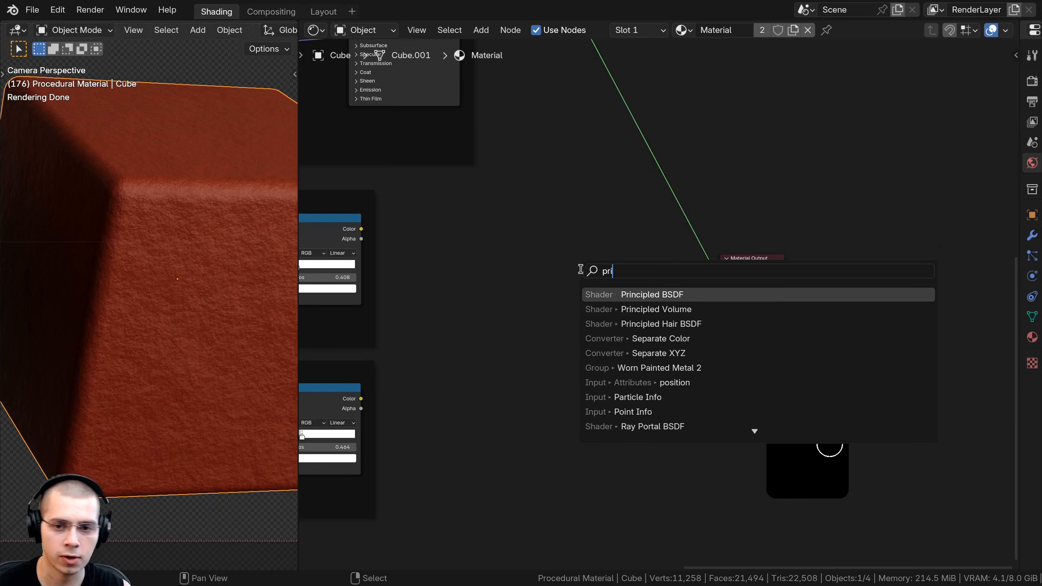
{"action": "left_click", "coordinate": [652, 294]}
{"action": "left_click", "coordinate": [595, 287]}
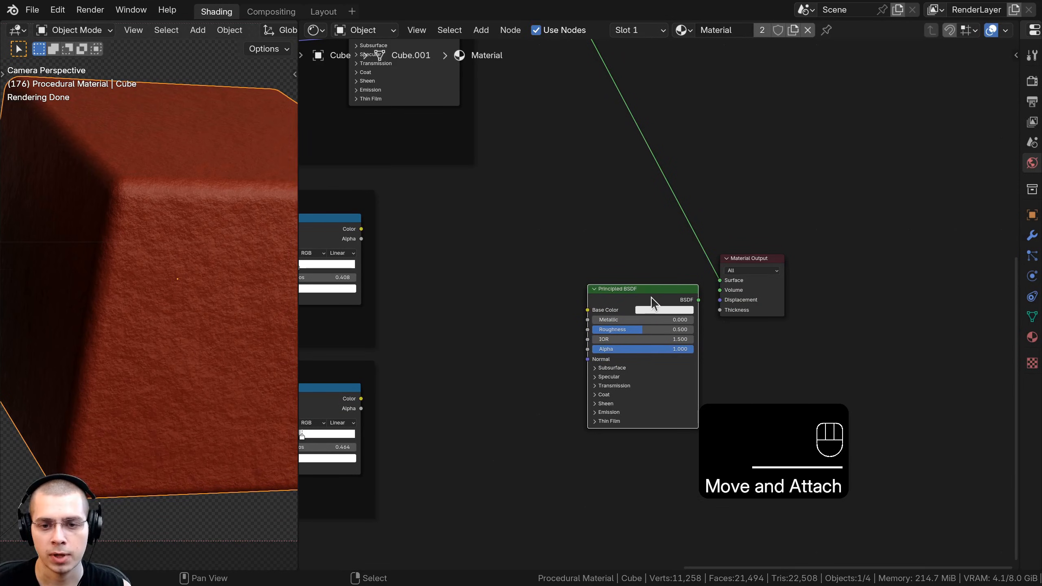
{"action": "left_click", "coordinate": [654, 301], "text": "ctrl+shift"}
Step: Paste the orange colour E79C1C into the new Principled BSDF's Base Color and check its hex code
{"action": "scroll", "coordinate": [723, 365], "scroll_direction": "up", "scroll_amount": 2}
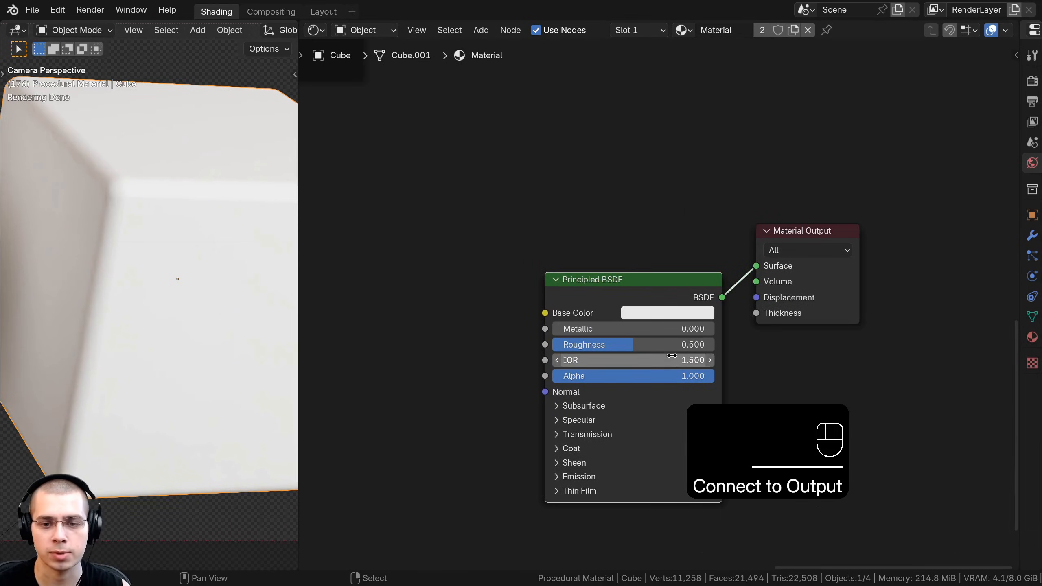
{"action": "scroll", "coordinate": [652, 289], "scroll_direction": "up", "scroll_amount": 1}
{"action": "key", "text": "ctrl+v"}
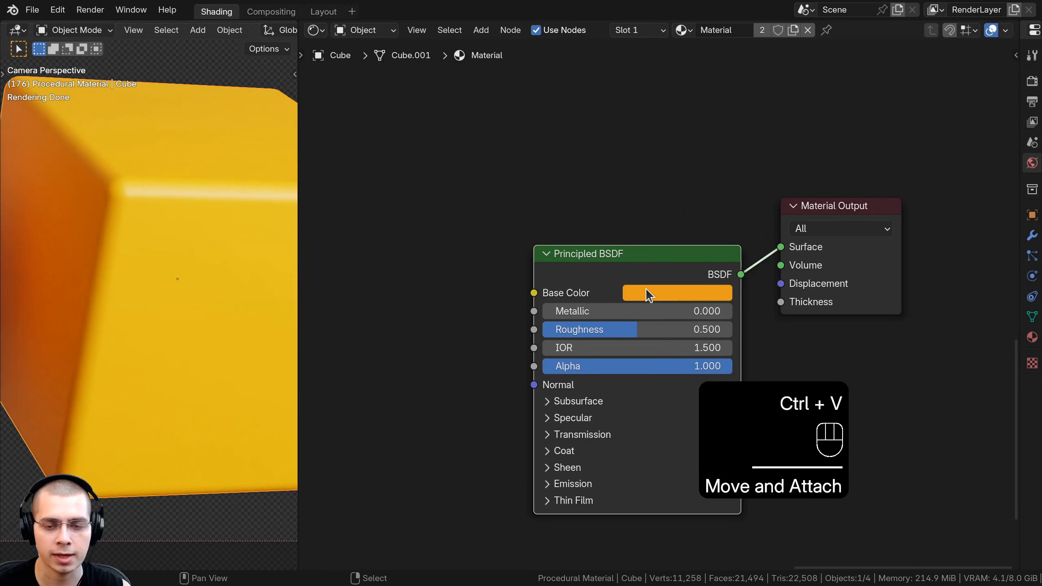
{"action": "middle_click_drag", "start_coordinate": [647, 288], "coordinate": [639, 297]}
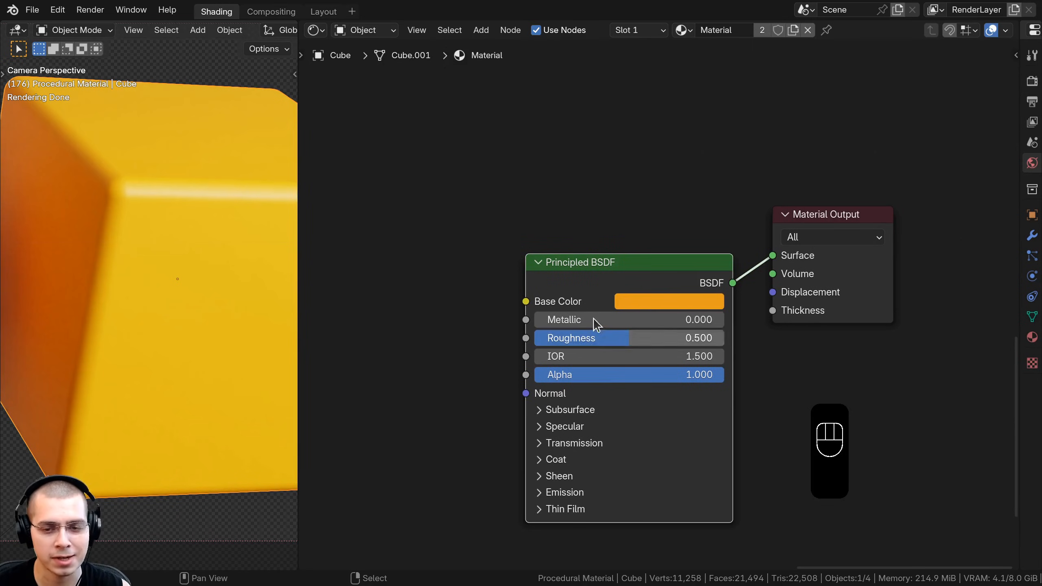
{"action": "left_click", "coordinate": [652, 301]}
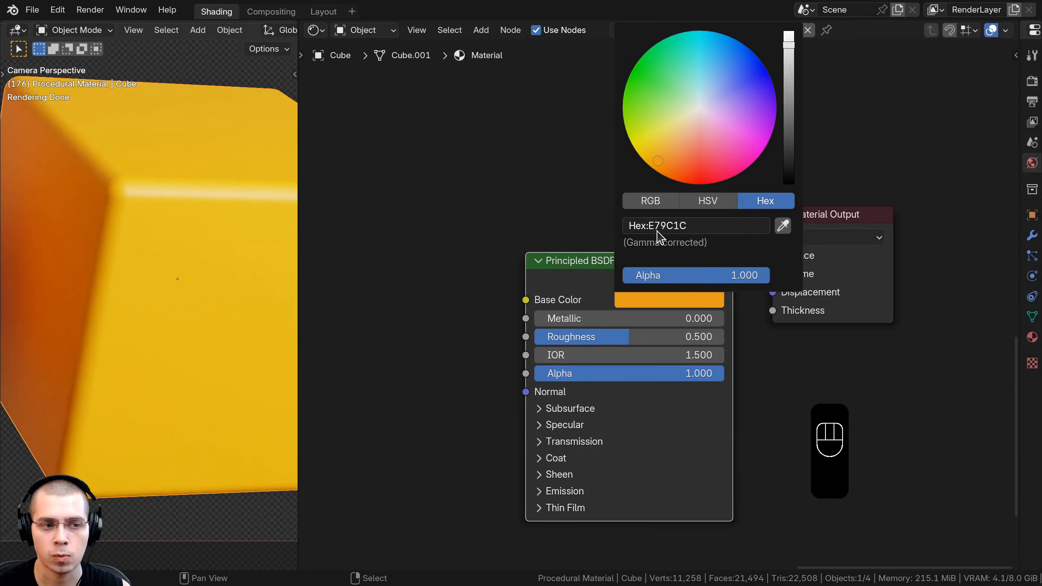
Step: Set the orange Principled BSDF's Roughness to 0.4 and view the result on the cube and sphere
{"action": "left_click", "coordinate": [614, 332]}
{"action": "type", "text": ".4"}
{"action": "key", "text": "Return"}
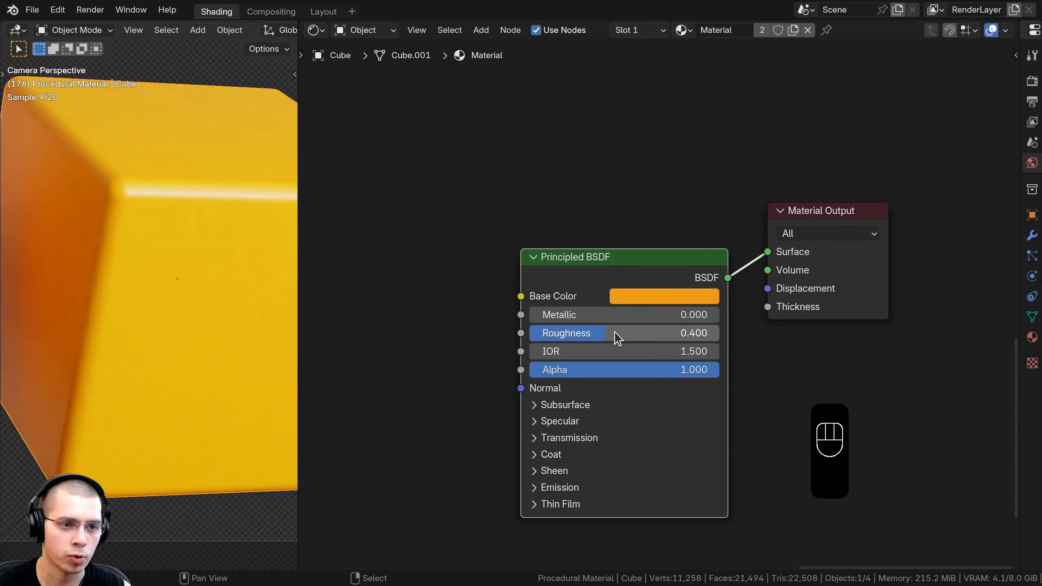
{"action": "scroll", "coordinate": [99, 247], "scroll_direction": "down", "scroll_amount": 3}
{"action": "scroll", "coordinate": [106, 242], "scroll_direction": "up", "scroll_amount": 2, "text": "shift"}
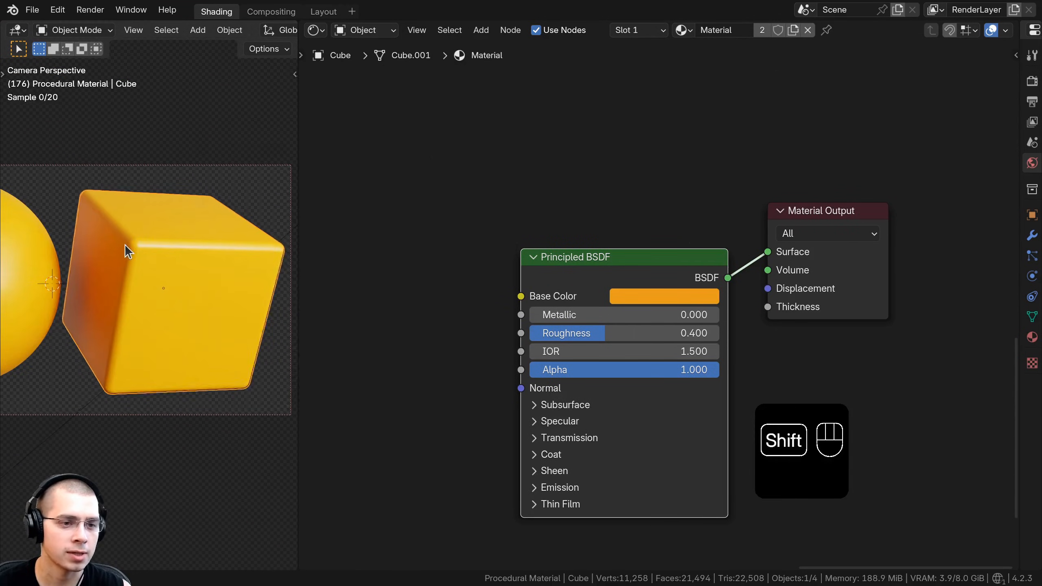
{"action": "middle_click_drag", "start_coordinate": [125, 245], "coordinate": [129, 247], "text": "shift"}
{"action": "scroll", "coordinate": [510, 358], "scroll_direction": "down", "scroll_amount": 3}
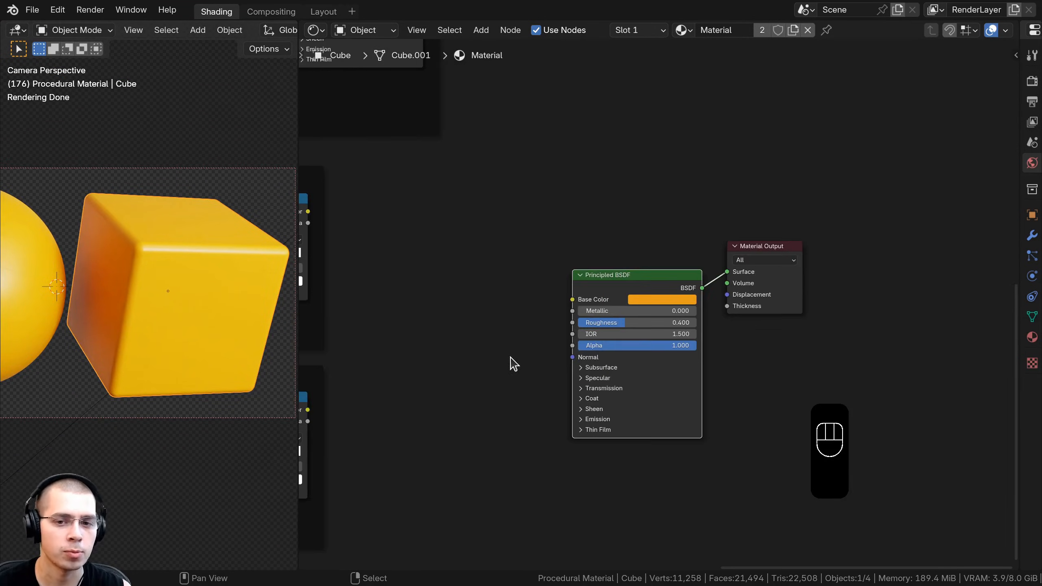
Step: Nudge the orange Principled BSDF slightly higher beside the Material Output
{"action": "middle_click_drag", "start_coordinate": [510, 358], "coordinate": [526, 354]}
{"action": "key", "text": "a"}
{"action": "left_click_drag", "start_coordinate": [619, 286], "coordinate": [621, 281]}
{"action": "middle_click_drag", "start_coordinate": [453, 336], "coordinate": [627, 326]}
{"action": "left_click_drag", "start_coordinate": [631, 331], "coordinate": [692, 333]}
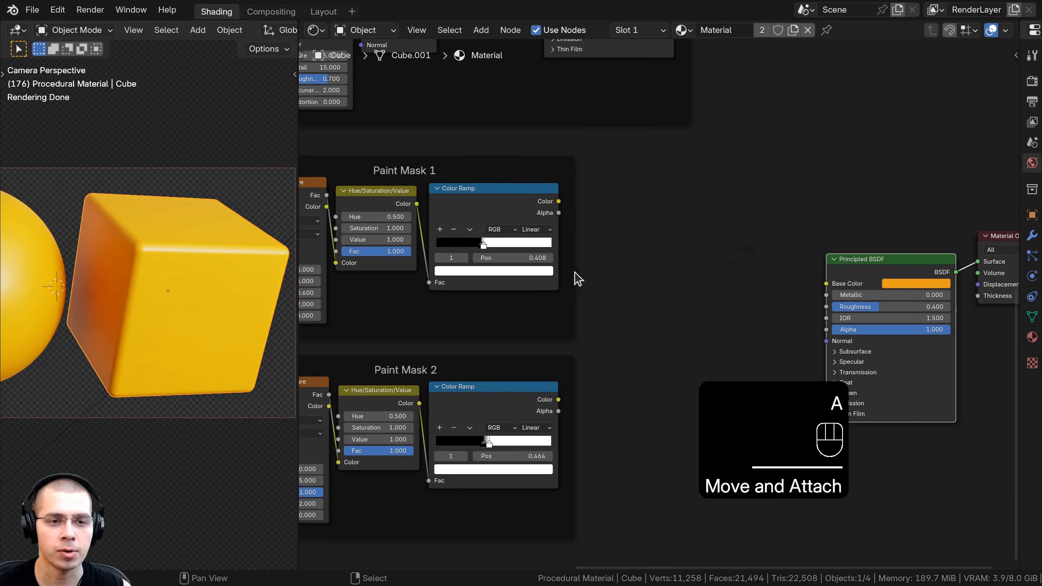
Step: Preview the Color Ramps of Paint Mask 1 and Paint Mask 2 in turn to compare them, ending on Paint Mask 1
{"action": "left_click", "coordinate": [508, 202], "text": "ctrl+shift"}
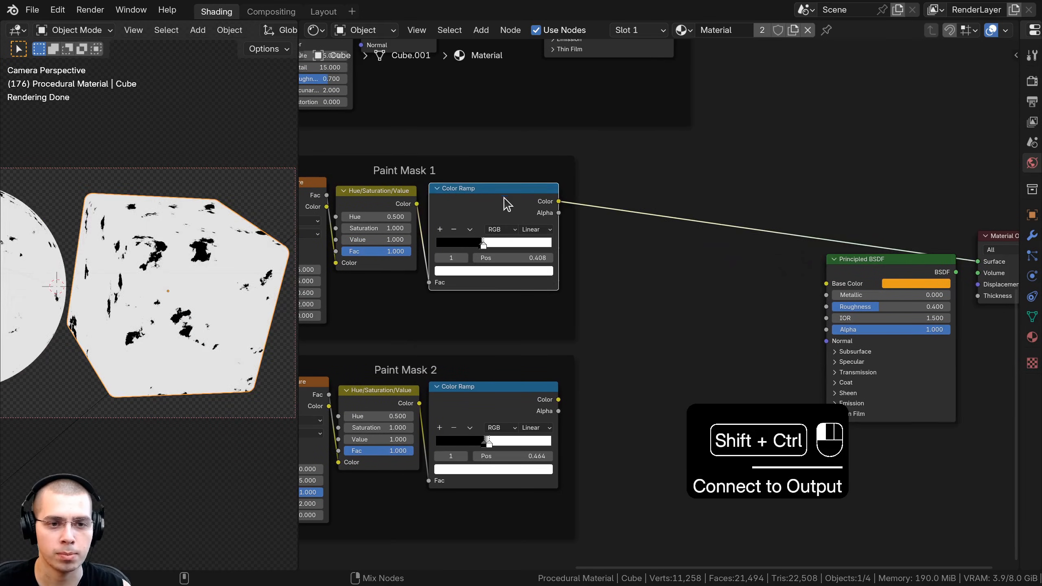
{"action": "left_click", "coordinate": [480, 409], "text": "ctrl+shift"}
{"action": "left_click", "coordinate": [489, 217], "text": "ctrl+shift"}
{"action": "scroll", "coordinate": [653, 328], "scroll_direction": "right", "scroll_amount": 2}
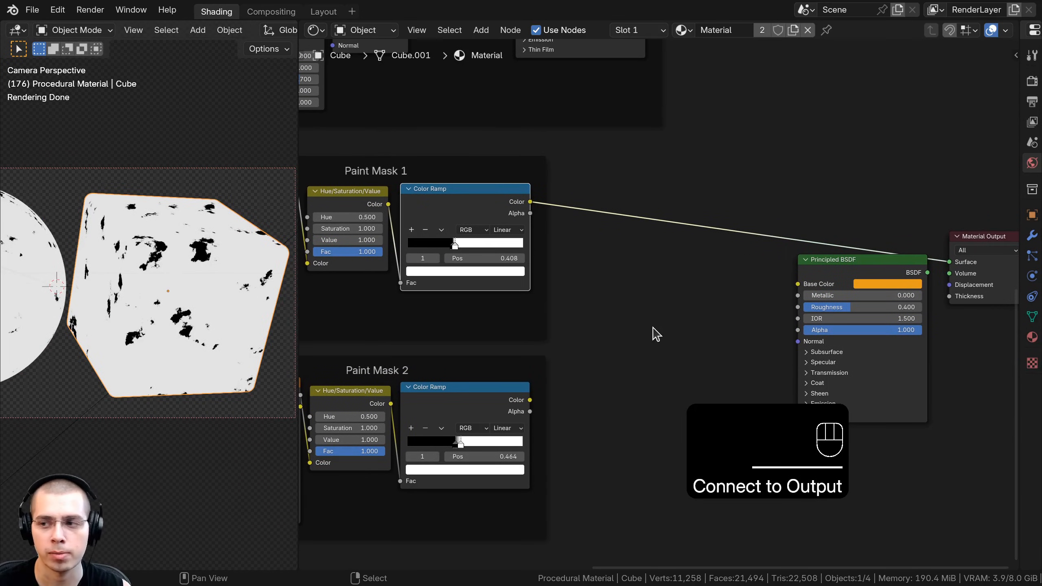
{"action": "left_click", "coordinate": [477, 395], "text": "ctrl+shift"}
{"action": "left_click", "coordinate": [479, 217], "text": "ctrl+shift"}
Step: Add a Mix Color node between the Paint Mask frames and the orange Principled BSDF
{"action": "key", "text": "shift+a"}
{"action": "left_click", "coordinate": [618, 219]}
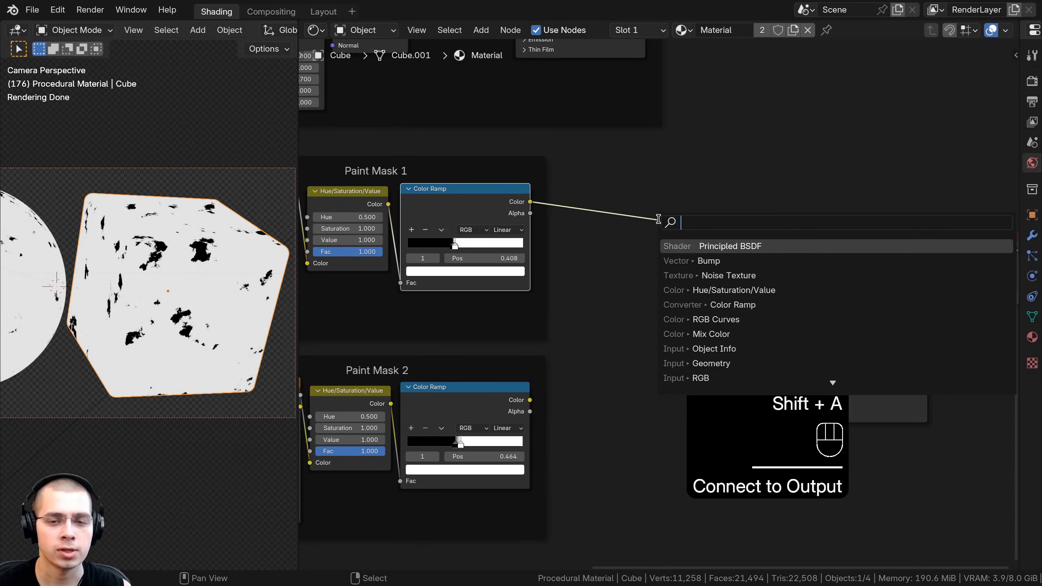
{"action": "type", "text": "mix"}
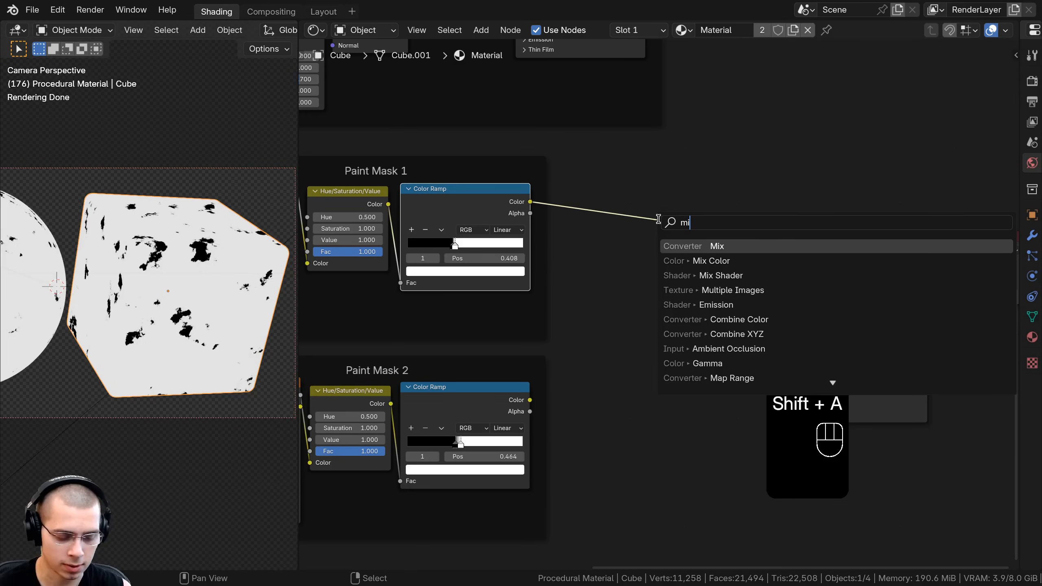
{"action": "left_click", "coordinate": [684, 260]}
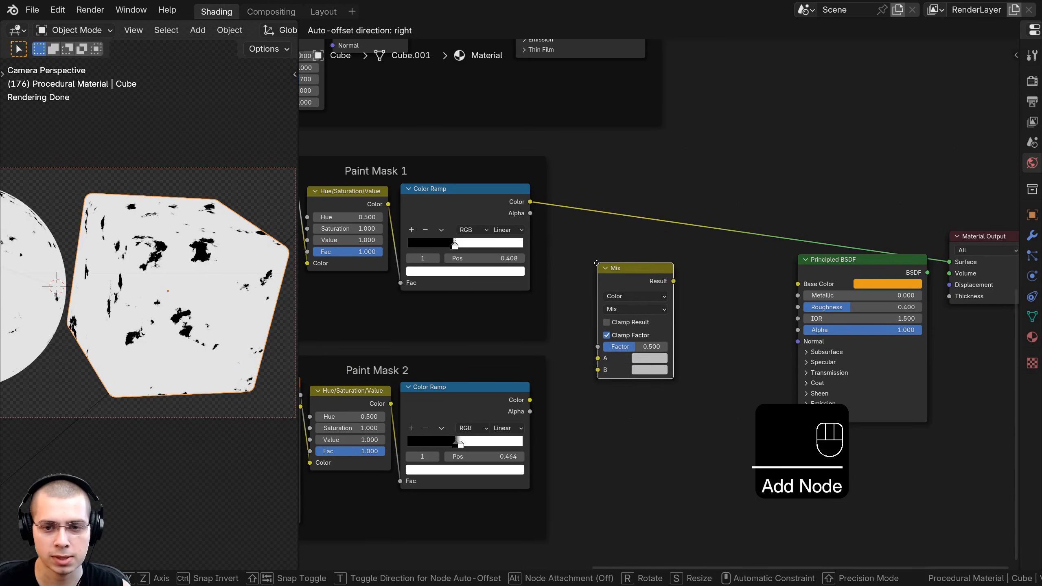
{"action": "left_click", "coordinate": [615, 264]}
{"action": "middle_click_drag", "start_coordinate": [492, 321], "coordinate": [491, 314]}
{"action": "scroll", "coordinate": [491, 314], "scroll_direction": "up", "scroll_amount": 1}
{"action": "scroll", "coordinate": [159, 270], "scroll_direction": "up", "scroll_amount": 1}
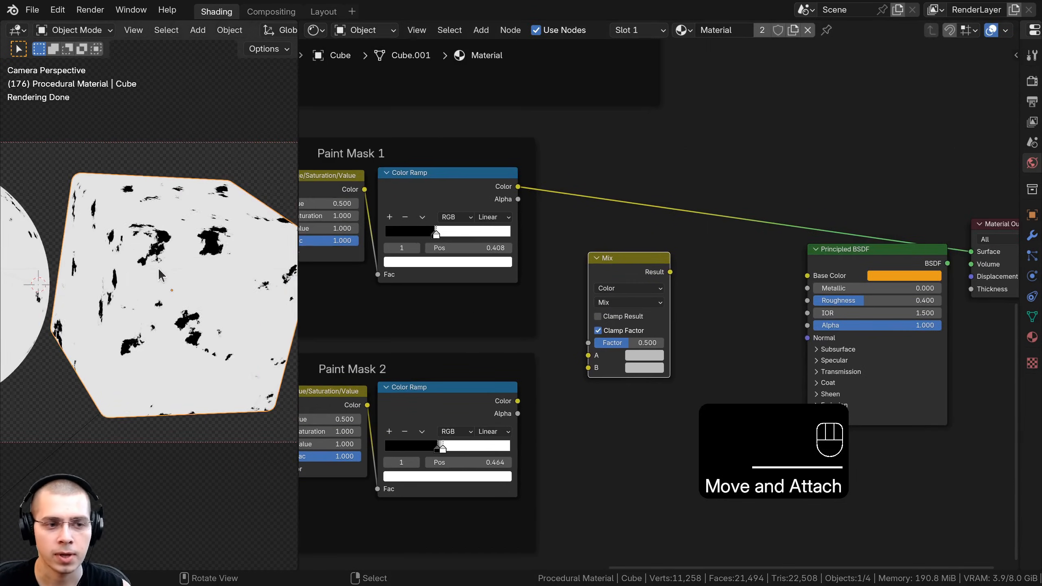
Step: Compare the Paint Mask 1 and Paint Mask 2 Color Ramp outputs up close on the cube, ending on Paint Mask 1
{"action": "scroll", "coordinate": [160, 275], "scroll_direction": "up", "scroll_amount": 2}
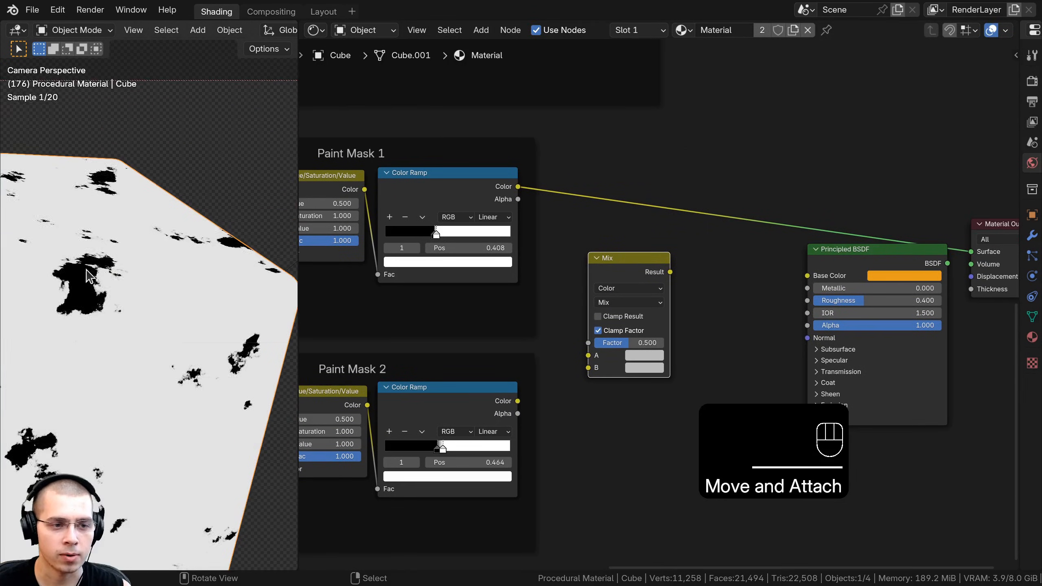
{"action": "left_click", "coordinate": [426, 392], "text": "ctrl+shift"}
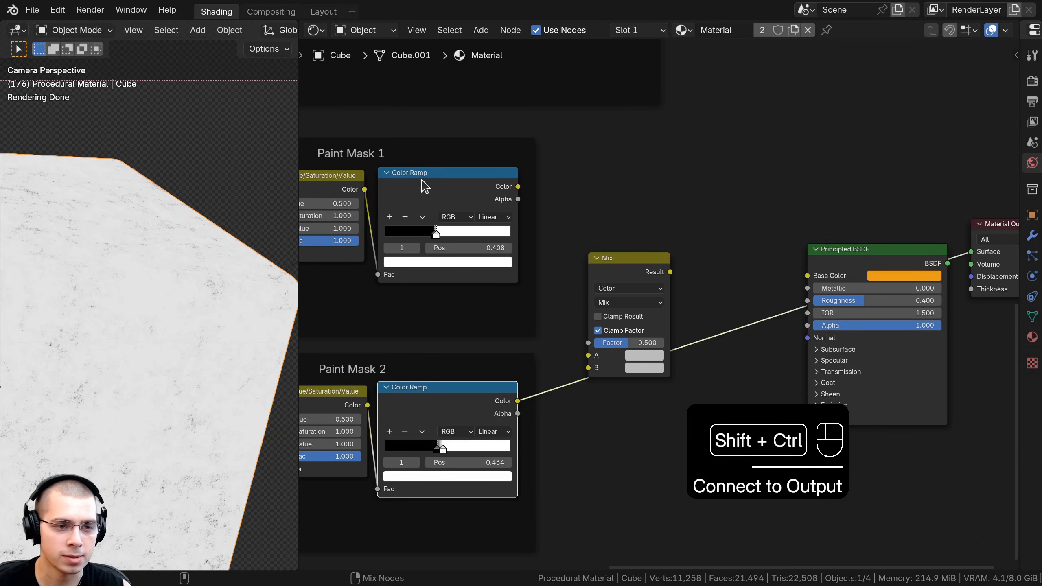
{"action": "left_click", "coordinate": [425, 187], "text": "ctrl+shift"}
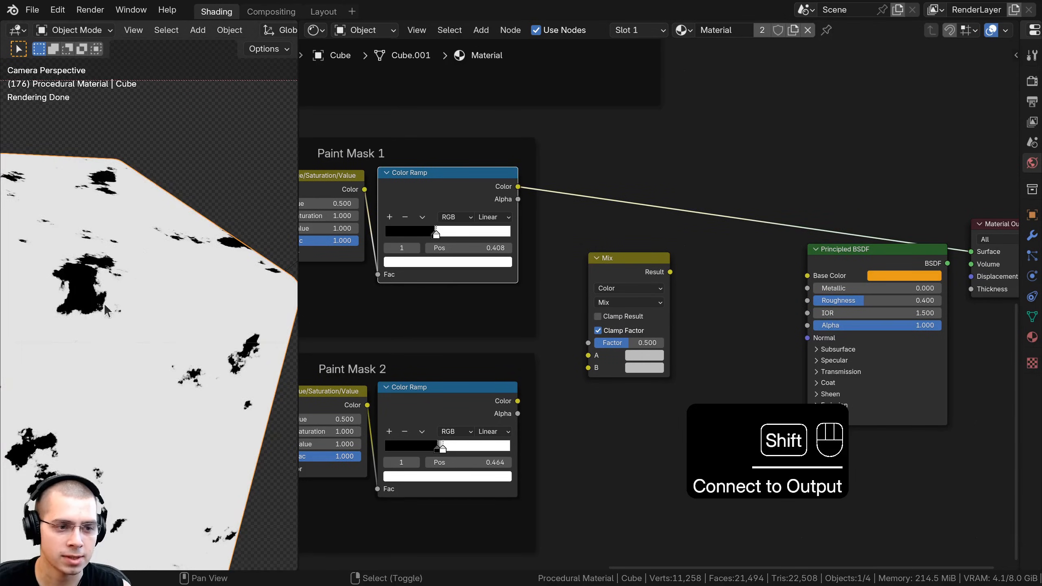
{"action": "scroll", "coordinate": [136, 269], "scroll_direction": "up", "scroll_amount": 2}
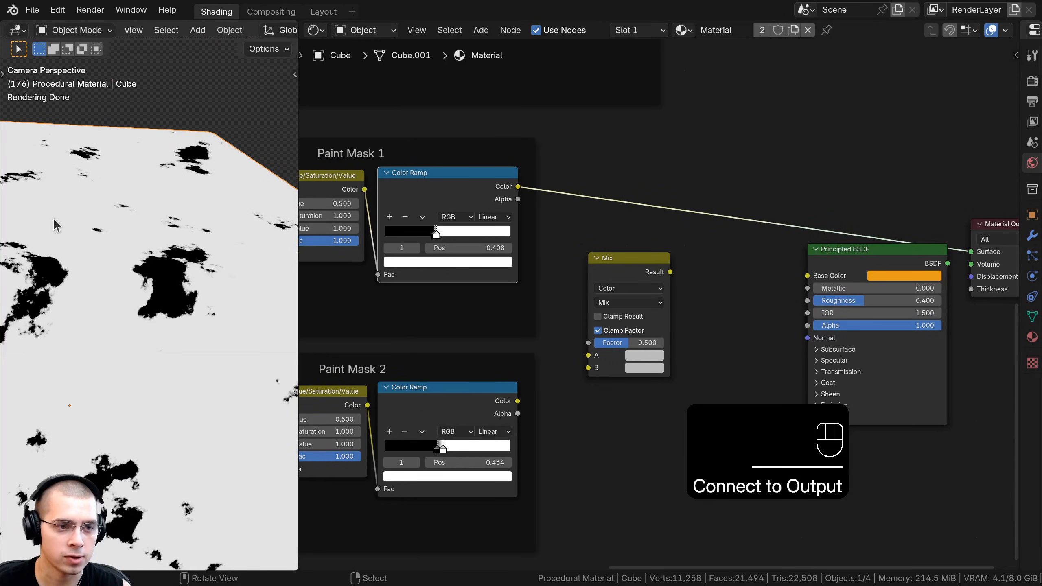
{"action": "scroll", "coordinate": [193, 388], "scroll_direction": "up", "scroll_amount": 1}
{"action": "left_click", "coordinate": [425, 390], "text": "ctrl+shift"}
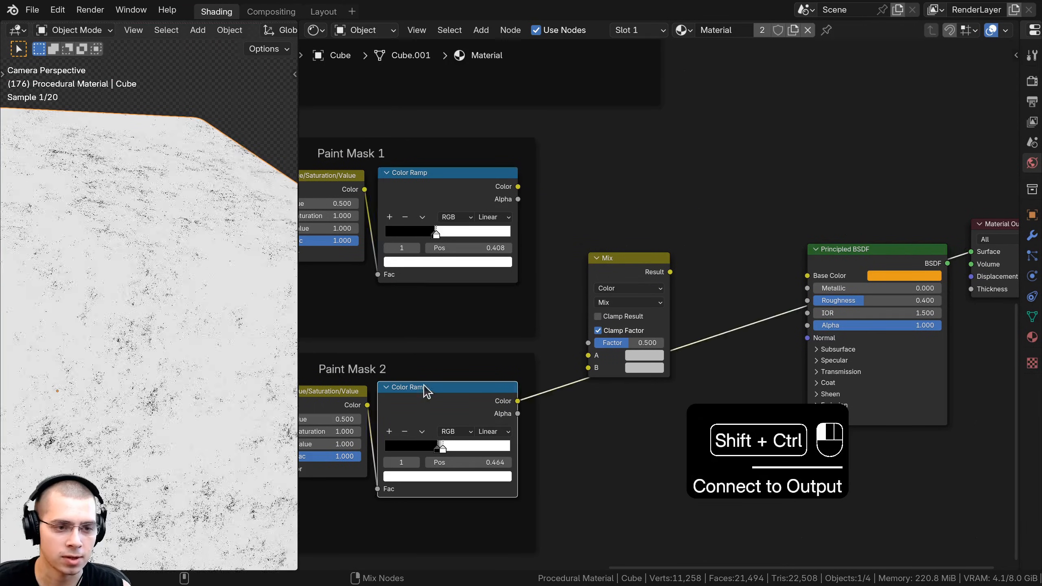
{"action": "left_click", "coordinate": [432, 189], "text": "ctrl+shift"}
Step: Set the Mix node's blending mode to Darken and shift the node slightly
{"action": "scroll", "coordinate": [616, 287], "scroll_direction": "up", "scroll_amount": 1}
{"action": "left_click", "coordinate": [603, 291]}
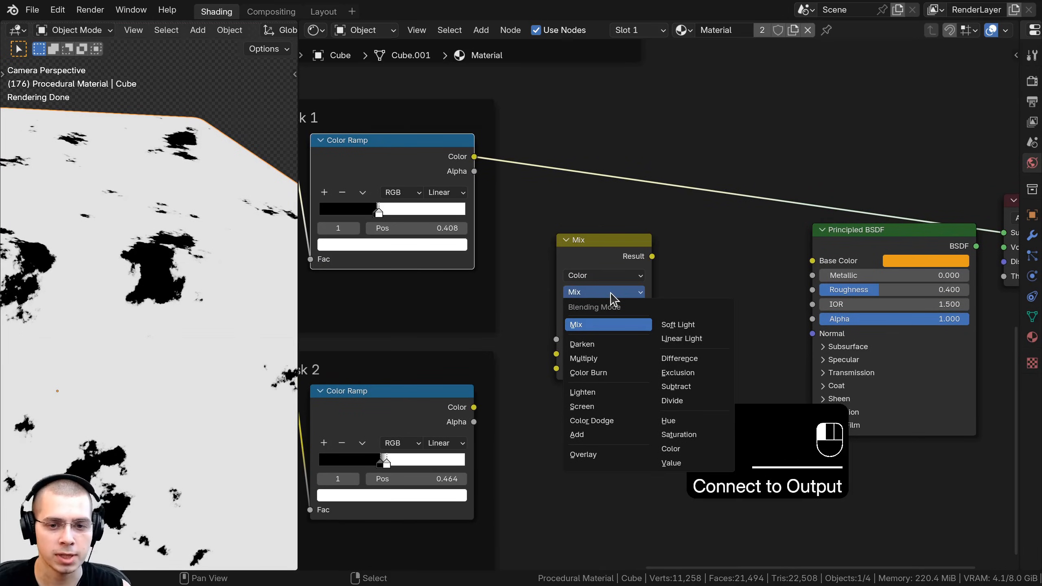
{"action": "left_click", "coordinate": [601, 343]}
{"action": "left_click_drag", "start_coordinate": [600, 261], "coordinate": [609, 256]}
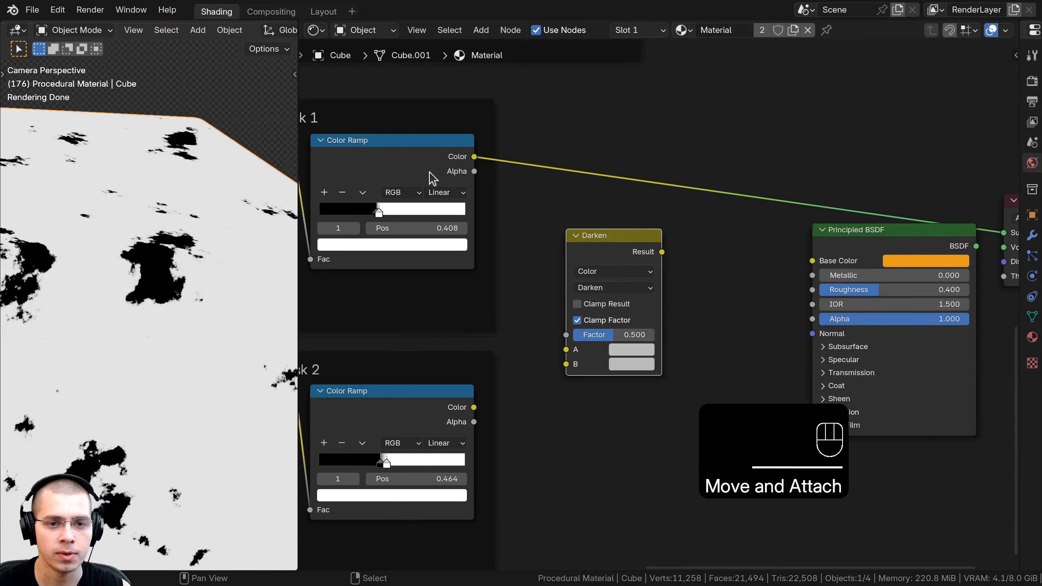
Step: Link Paint Mask 1's Color Ramp to input A and Paint Mask 2's to input B of the Darken node, and preview its result
{"action": "left_click_drag", "start_coordinate": [471, 157], "coordinate": [566, 349]}
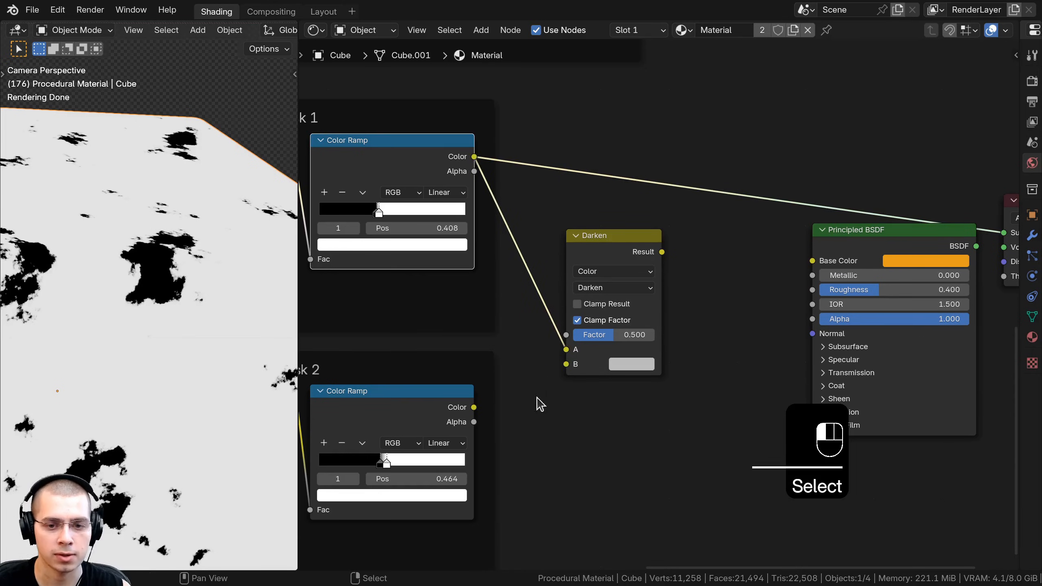
{"action": "left_click", "coordinate": [472, 406]}
{"action": "left_click_drag", "start_coordinate": [474, 406], "coordinate": [574, 365]}
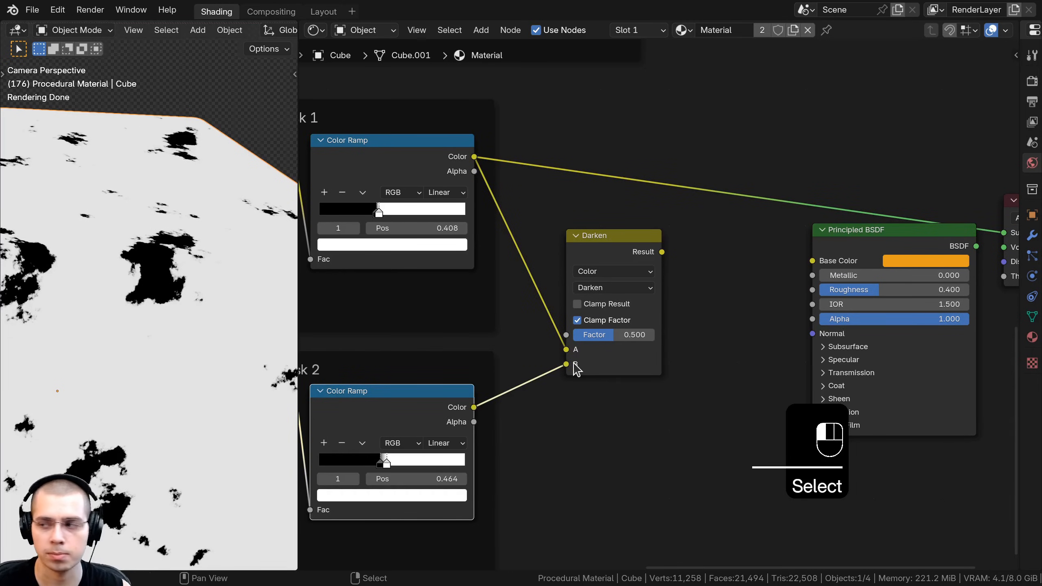
{"action": "left_click", "coordinate": [607, 250], "text": "ctrl+shift"}
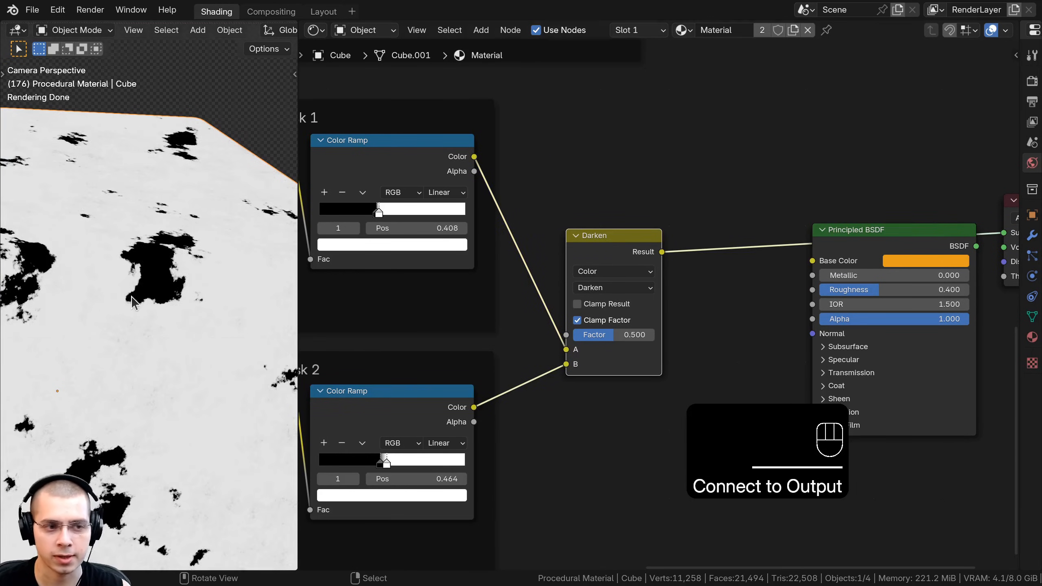
Step: Set the Darken node's factor to 1 and inspect the combined mask up close on the cube
{"action": "left_click_drag", "start_coordinate": [614, 335], "coordinate": [580, 330]}
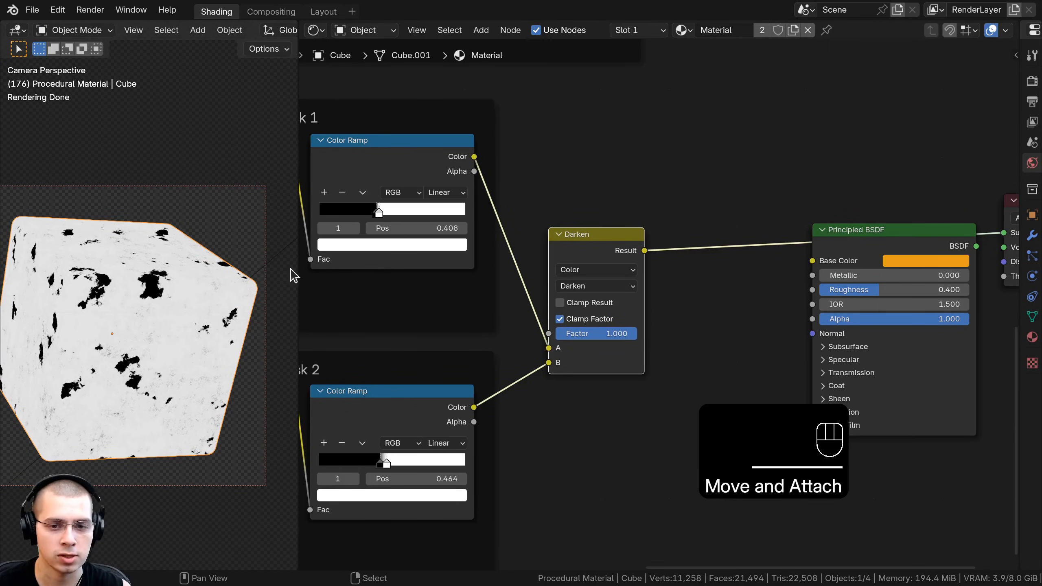
{"action": "scroll", "coordinate": [95, 164], "scroll_direction": "up", "scroll_amount": 4}
{"action": "middle_click_drag", "start_coordinate": [80, 139], "coordinate": [120, 152], "text": "shift"}
{"action": "scroll", "coordinate": [98, 209], "scroll_direction": "up", "scroll_amount": 5}
{"action": "scroll", "coordinate": [125, 228], "scroll_direction": "down", "scroll_amount": 5}
{"action": "scroll", "coordinate": [246, 319], "scroll_direction": "up", "scroll_amount": 3}
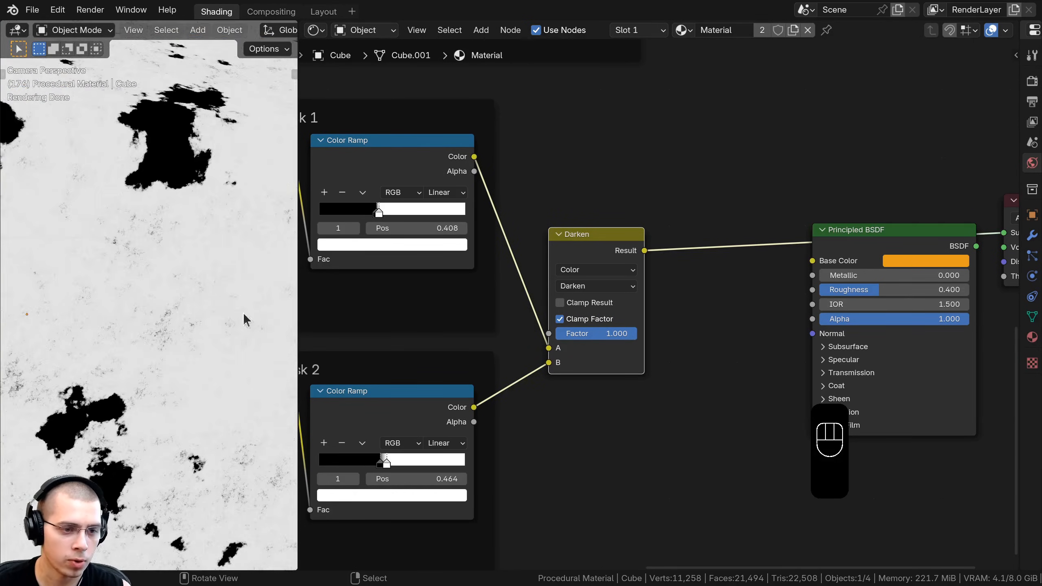
{"action": "mouse_move", "coordinate": [570, 251]}
{"action": "left_mouse_down"}
{"action": "mouse_move", "coordinate": [597, 246]}
{"action": "mouse_move", "coordinate": [558, 244]}
{"action": "left_mouse_up"}
Step: Add a Bump node between the Darken node and the orange Principled BSDF
{"action": "middle_click_drag", "start_coordinate": [768, 324], "coordinate": [691, 327]}
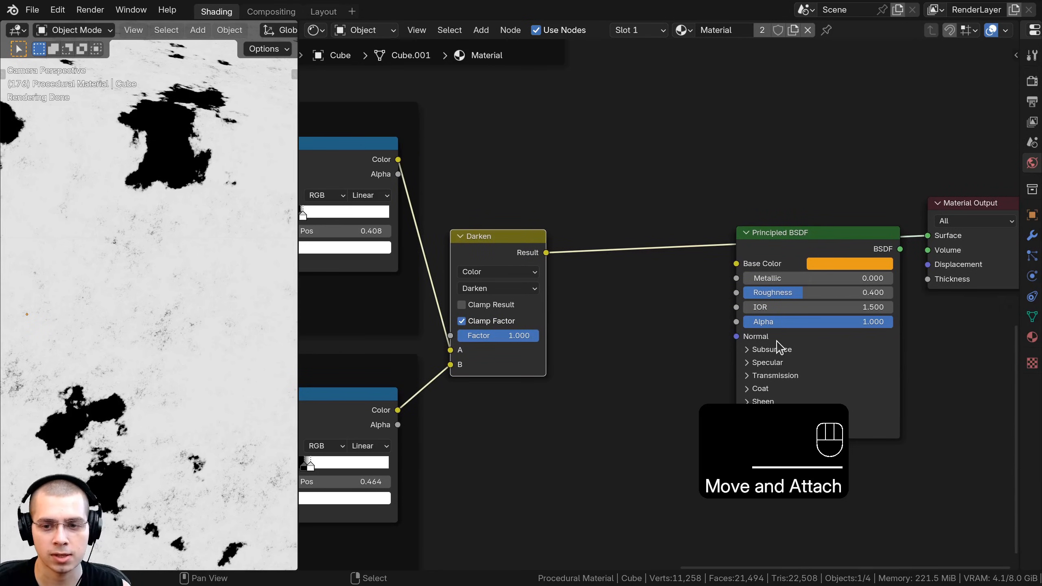
{"action": "key", "text": "shift+a"}
{"action": "type", "text": "bu"}
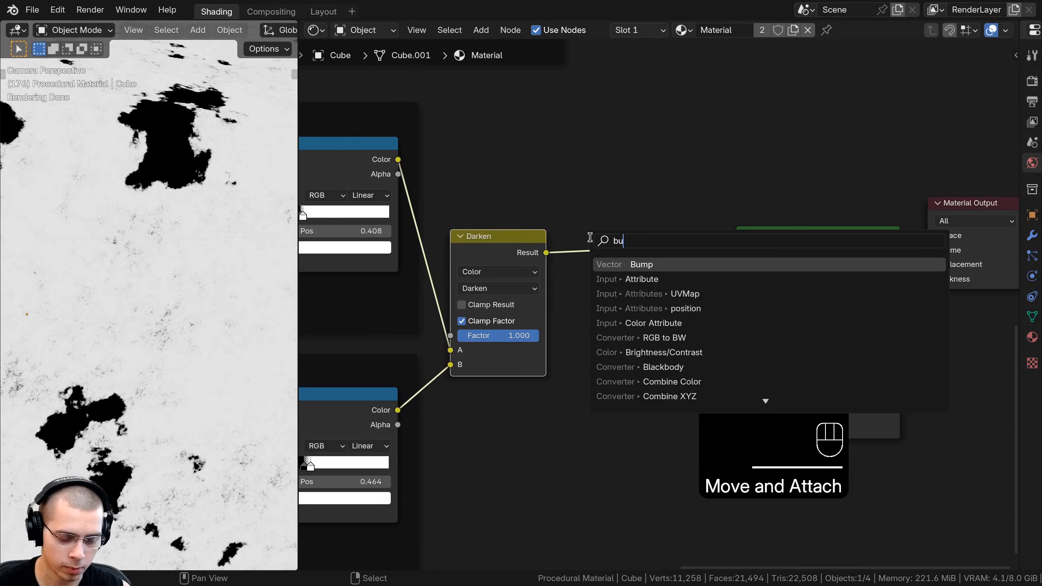
{"action": "type", "text": "m"}
{"action": "left_click", "coordinate": [630, 264]}
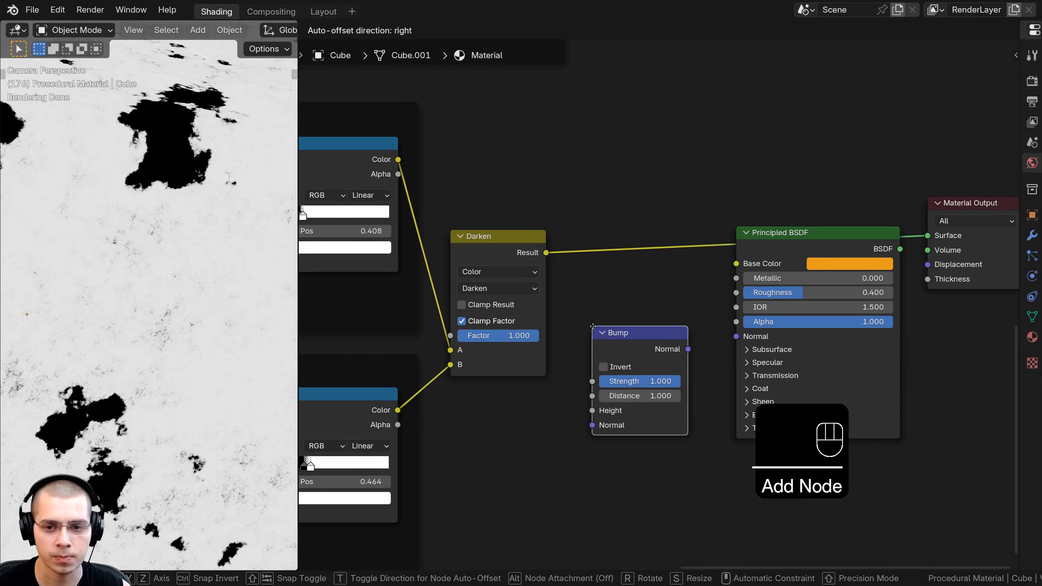
{"action": "left_click", "coordinate": [587, 304]}
{"action": "middle_click_drag", "start_coordinate": [587, 304], "coordinate": [584, 294]}
Step: Link the Darken result to the Bump height and the Bump normal to the orange Principled BSDF, and connect that shader to the output
{"action": "left_click_drag", "start_coordinate": [512, 229], "coordinate": [503, 229]}
{"action": "left_click_drag", "start_coordinate": [532, 231], "coordinate": [594, 381]}
{"action": "left_click_drag", "start_coordinate": [655, 321], "coordinate": [649, 313]}
{"action": "left_click_drag", "start_coordinate": [684, 313], "coordinate": [685, 280]}
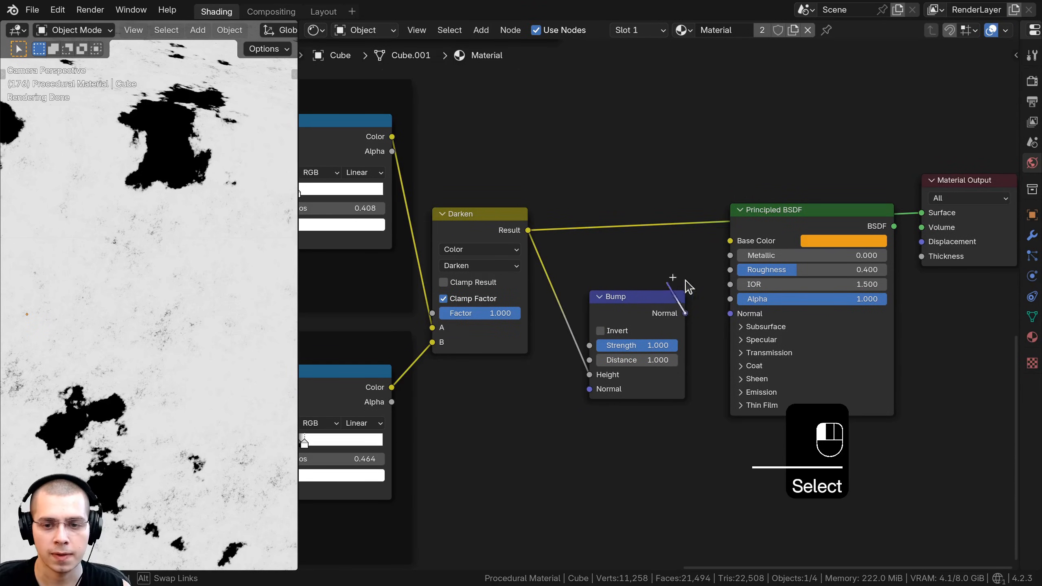
{"action": "left_click_drag", "start_coordinate": [726, 321], "coordinate": [727, 320]}
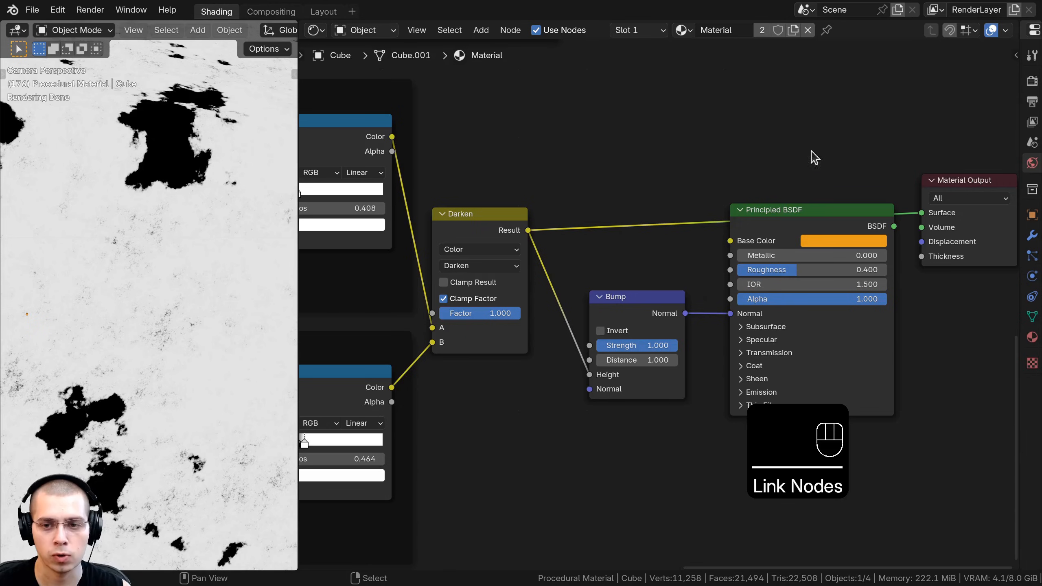
{"action": "left_click", "coordinate": [804, 229], "text": "ctrl+shift"}
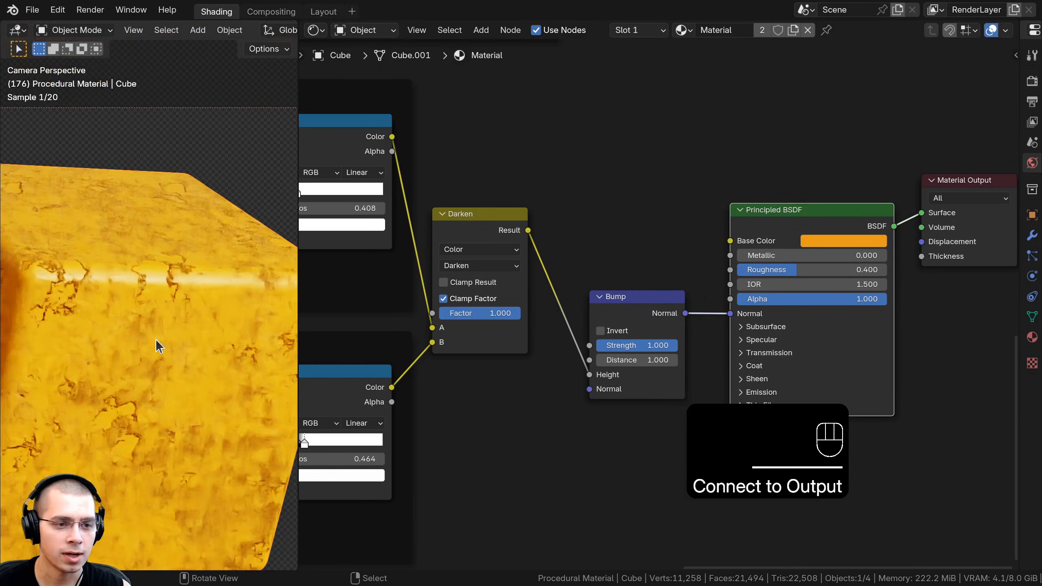
Step: Set the strength of the orange paint's Bump node to 0.3
{"action": "scroll", "coordinate": [138, 395], "scroll_direction": "up", "scroll_amount": 5}
{"action": "middle_click_drag", "start_coordinate": [156, 271], "coordinate": [163, 293], "text": "shift"}
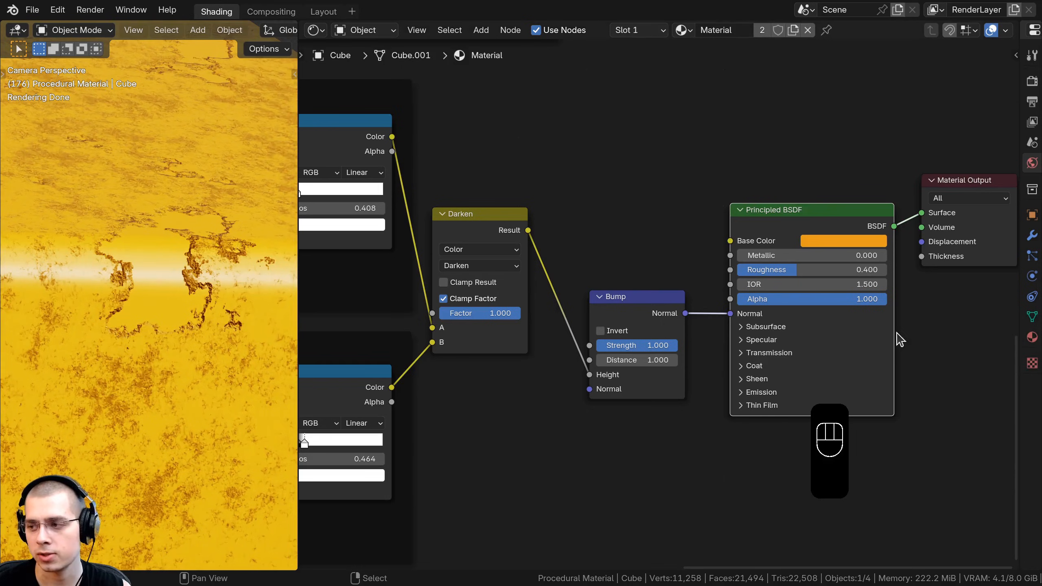
{"action": "left_click", "coordinate": [643, 346]}
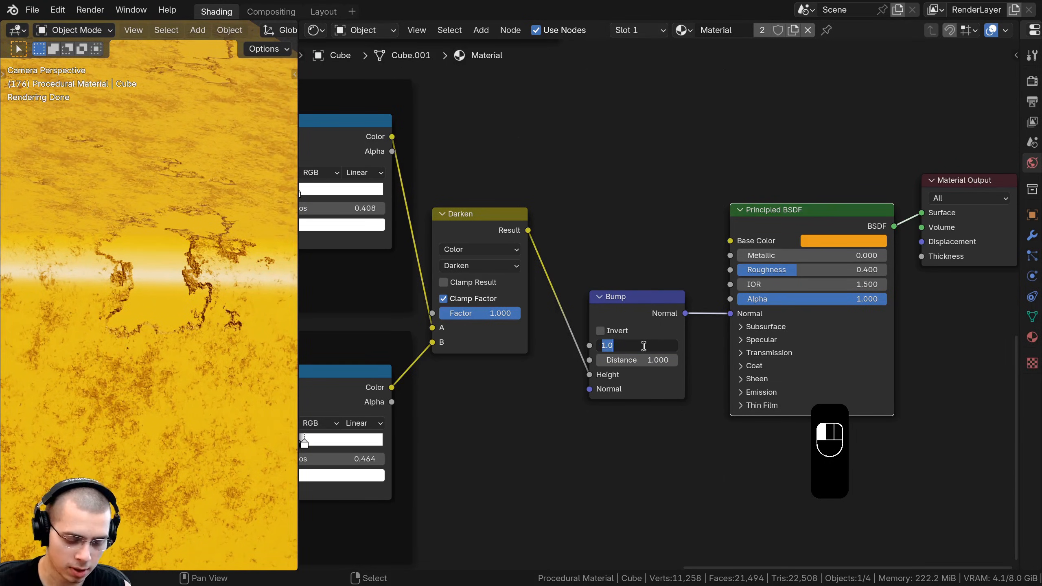
{"action": "type", "text": ".3"}
{"action": "key", "text": "Return"}
{"action": "scroll", "coordinate": [158, 298], "scroll_direction": "down", "scroll_amount": 3}
{"action": "scroll", "coordinate": [587, 316], "scroll_direction": "down", "scroll_amount": 1}
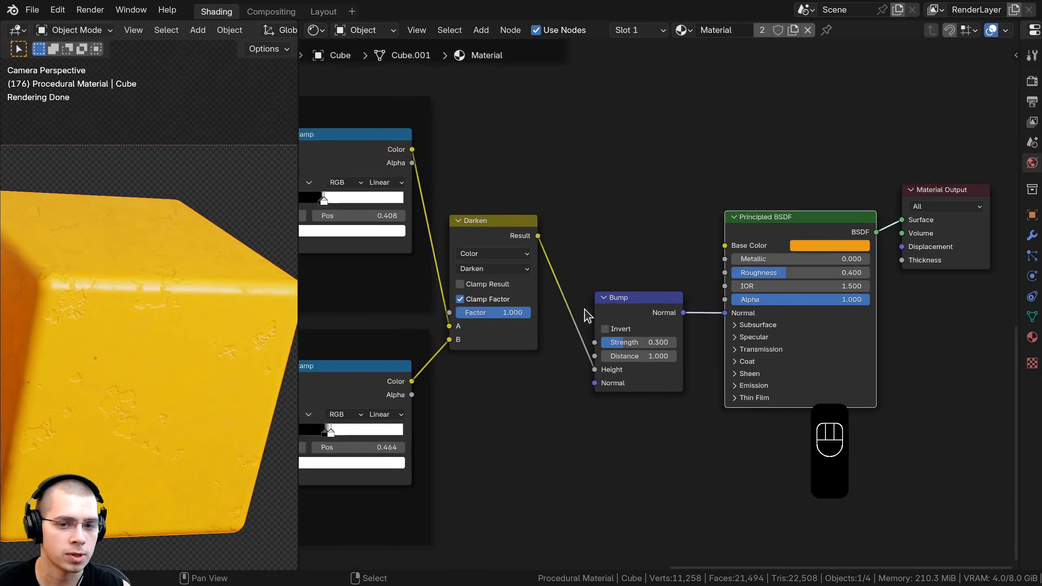
Step: Reposition the Darken node beside the paint masks and the Rust frame above the Metal frame
{"action": "scroll", "coordinate": [591, 310], "scroll_direction": "down", "scroll_amount": 4}
{"action": "left_click_drag", "start_coordinate": [654, 305], "coordinate": [661, 302]}
{"action": "scroll", "coordinate": [664, 308], "scroll_direction": "down", "scroll_amount": 3}
{"action": "middle_click_drag", "start_coordinate": [664, 309], "coordinate": [672, 318]}
{"action": "left_click_drag", "start_coordinate": [593, 281], "coordinate": [595, 280]}
{"action": "key", "text": "a"}
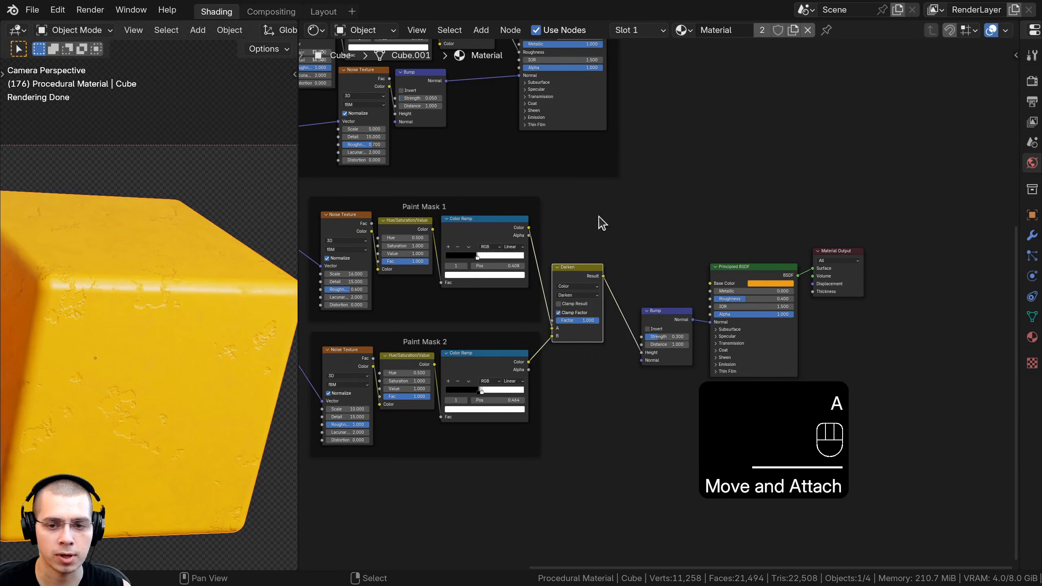
{"action": "middle_click_drag", "start_coordinate": [598, 216], "coordinate": [604, 331]}
{"action": "scroll", "coordinate": [562, 165], "scroll_direction": "down", "scroll_amount": 2}
{"action": "middle_click_drag", "start_coordinate": [572, 156], "coordinate": [580, 322]}
{"action": "left_click_drag", "start_coordinate": [548, 130], "coordinate": [562, 104]}
{"action": "middle_click_drag", "start_coordinate": [547, 348], "coordinate": [521, 249]}
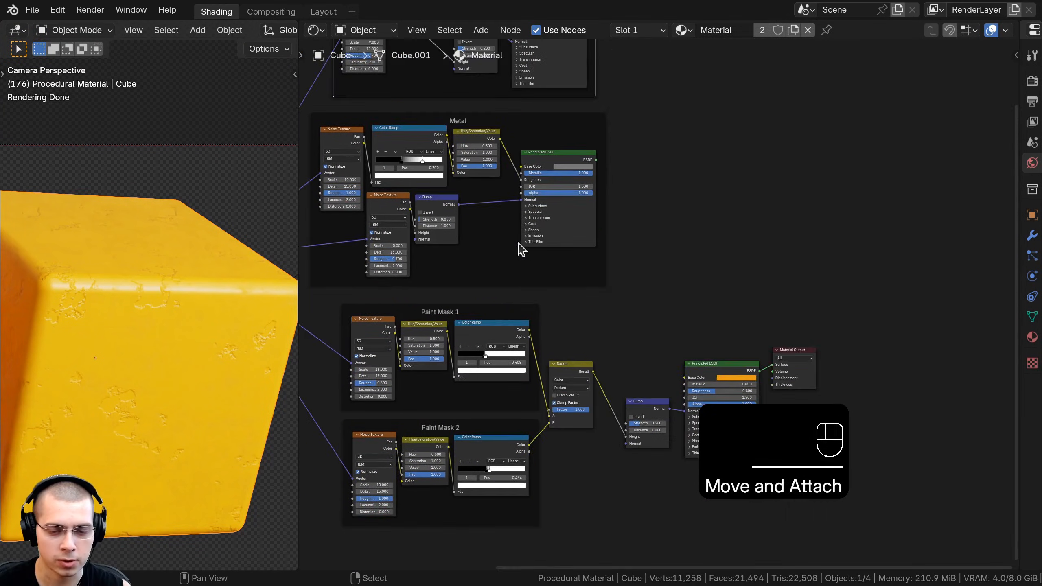
Step: Insert a second Bump node in the Metal frame between its existing Bump and the Principled BSDF
{"action": "left_click", "coordinate": [582, 388]}
{"action": "scroll", "coordinate": [521, 209], "scroll_direction": "up", "scroll_amount": 1}
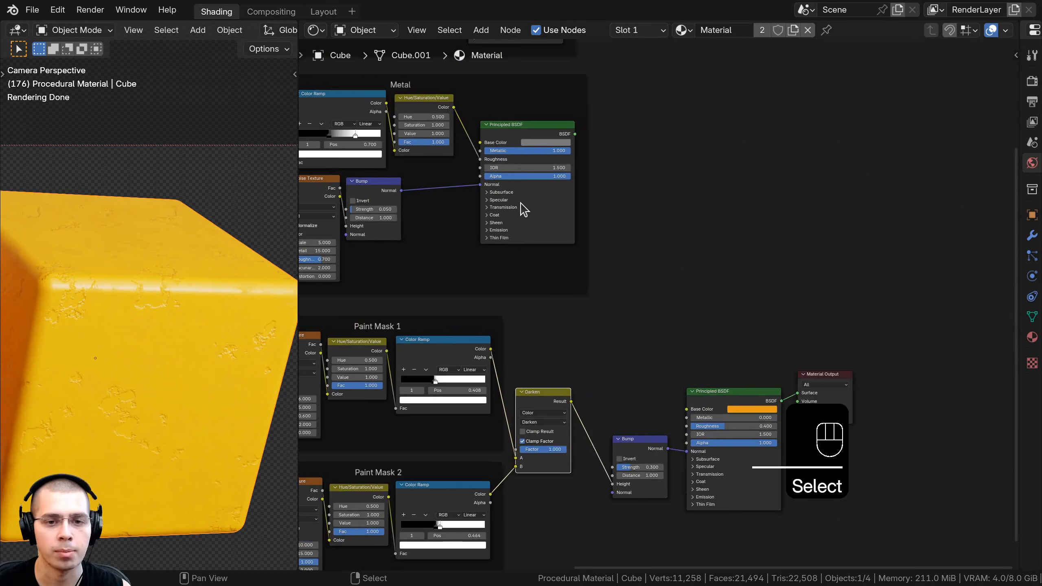
{"action": "key", "text": "shift+a"}
{"action": "type", "text": "bum"}
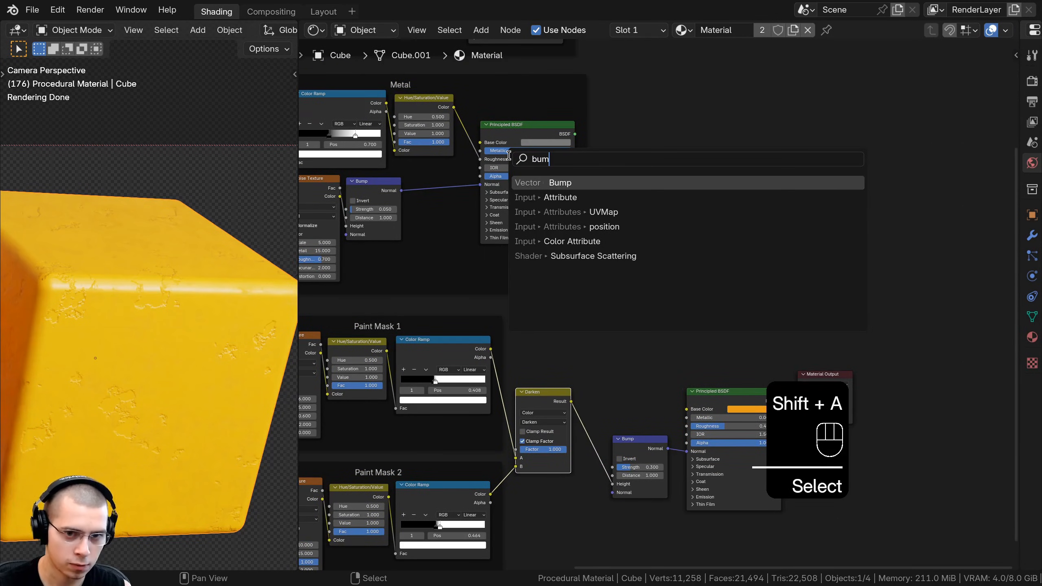
{"action": "left_click", "coordinate": [544, 184]}
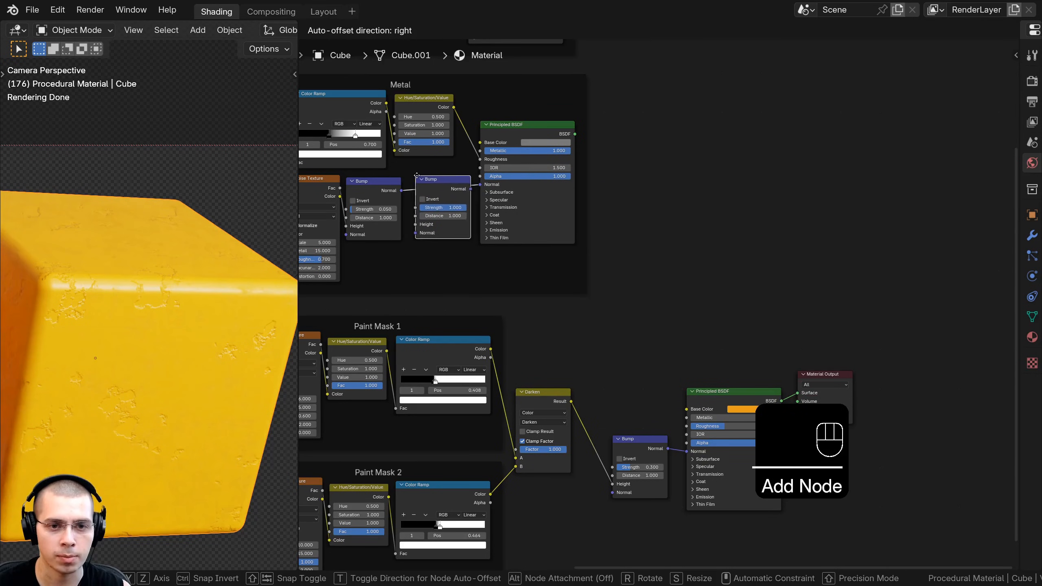
{"action": "left_click", "coordinate": [443, 182]}
Step: Insert a second Bump node in the Rust frame between its existing Bump and the Principled BSDF
{"action": "scroll", "coordinate": [595, 304], "scroll_direction": "up", "scroll_amount": 1}
{"action": "middle_click_drag", "start_coordinate": [595, 303], "coordinate": [744, 538]}
{"action": "key", "text": "shift+a"}
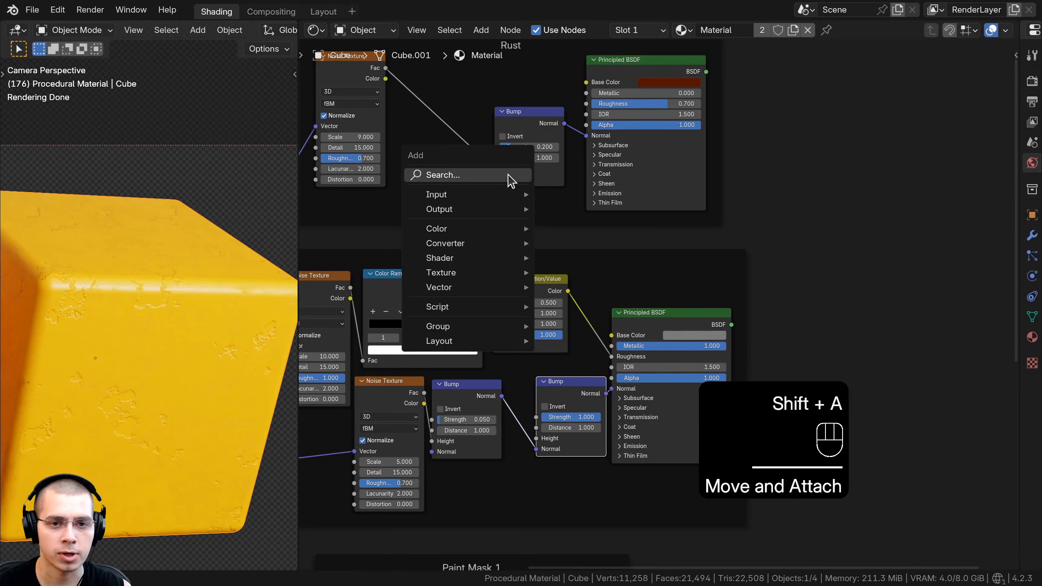
{"action": "left_click", "coordinate": [508, 176]}
{"action": "type", "text": "bum"}
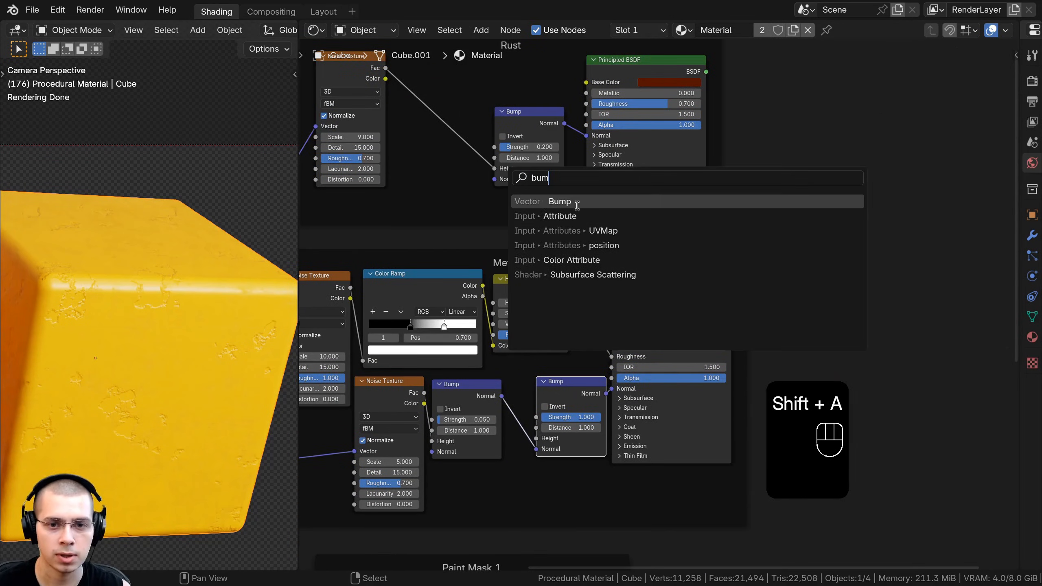
{"action": "key", "text": "Return"}
{"action": "left_click", "coordinate": [525, 121]}
Step: Rearrange the two Bump nodes and the Principled BSDF inside the Rust frame
{"action": "left_click_drag", "start_coordinate": [522, 115], "coordinate": [493, 115]}
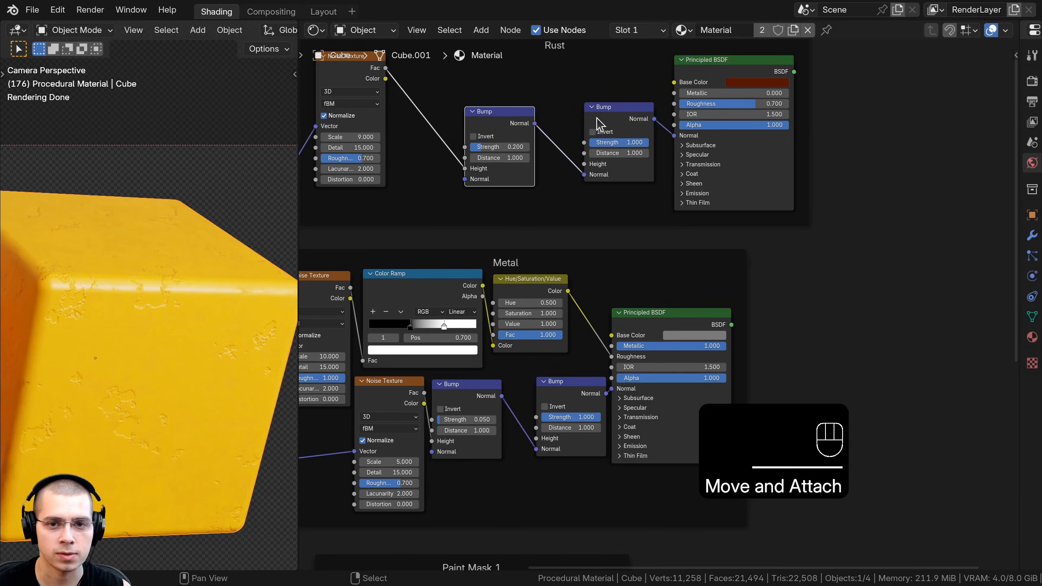
{"action": "left_click_drag", "start_coordinate": [595, 113], "coordinate": [564, 114]}
{"action": "left_click_drag", "start_coordinate": [707, 69], "coordinate": [684, 71]}
Step: Link the Darken result to the height input of the Metal frame's second Bump node
{"action": "mouse_move", "coordinate": [566, 379]}
{"action": "middle_mouse_down"}
{"action": "mouse_move", "coordinate": [585, 380]}
{"action": "mouse_move", "coordinate": [590, 183]}
{"action": "middle_mouse_up"}
{"action": "scroll", "coordinate": [589, 184], "scroll_direction": "down", "scroll_amount": 3}
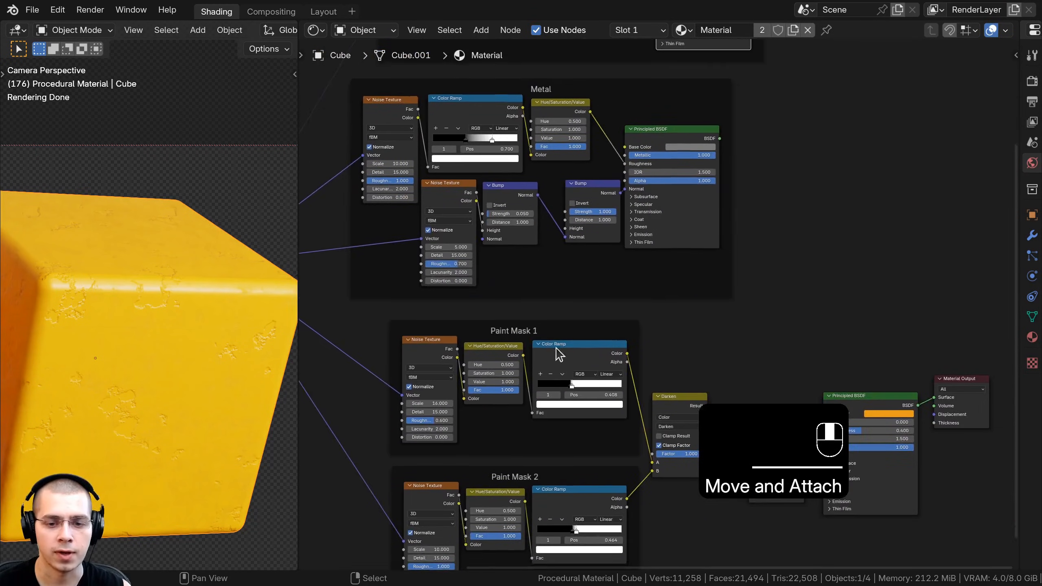
{"action": "middle_click_drag", "start_coordinate": [558, 353], "coordinate": [497, 313]}
{"action": "scroll", "coordinate": [601, 358], "scroll_direction": "up", "scroll_amount": 4}
{"action": "scroll", "coordinate": [650, 369], "scroll_direction": "down", "scroll_amount": 4}
{"action": "middle_click_drag", "start_coordinate": [650, 369], "coordinate": [664, 414]}
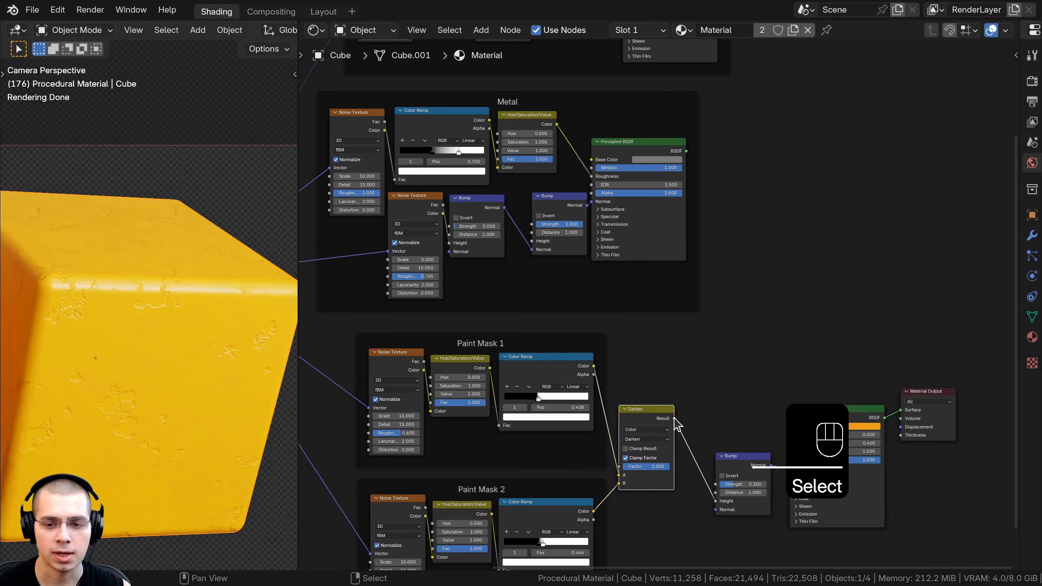
{"action": "left_click_drag", "start_coordinate": [674, 418], "coordinate": [584, 125]}
{"action": "left_click_drag", "start_coordinate": [529, 241], "coordinate": [532, 241]}
Step: Connect the Metal frame's Principled BSDF to the material output and inspect the metal surface on the cube
{"action": "scroll", "coordinate": [533, 242], "scroll_direction": "down", "scroll_amount": 2}
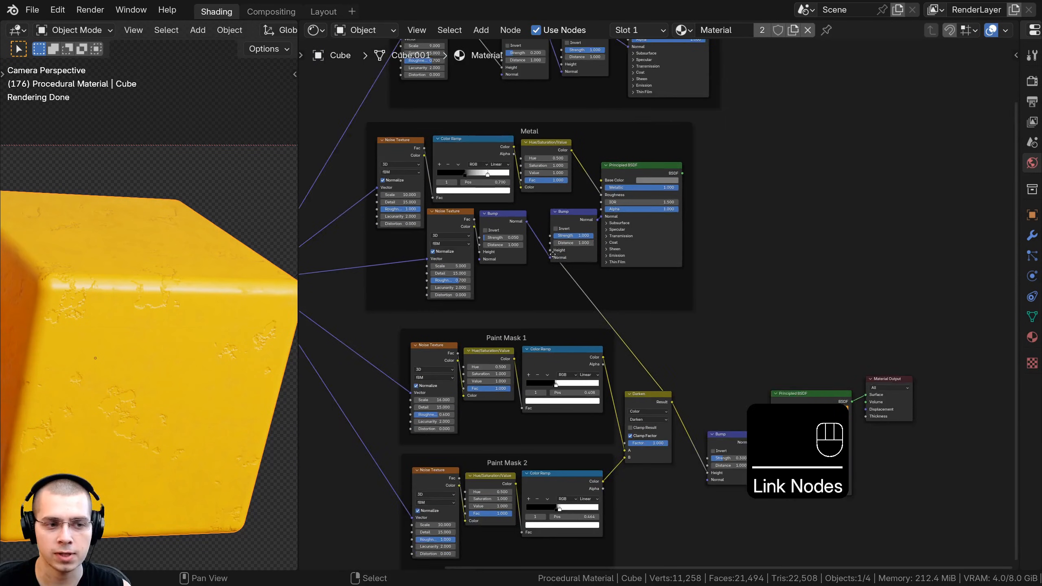
{"action": "middle_click_drag", "start_coordinate": [638, 170], "coordinate": [618, 207]}
{"action": "left_click", "coordinate": [626, 212], "text": "ctrl+shift"}
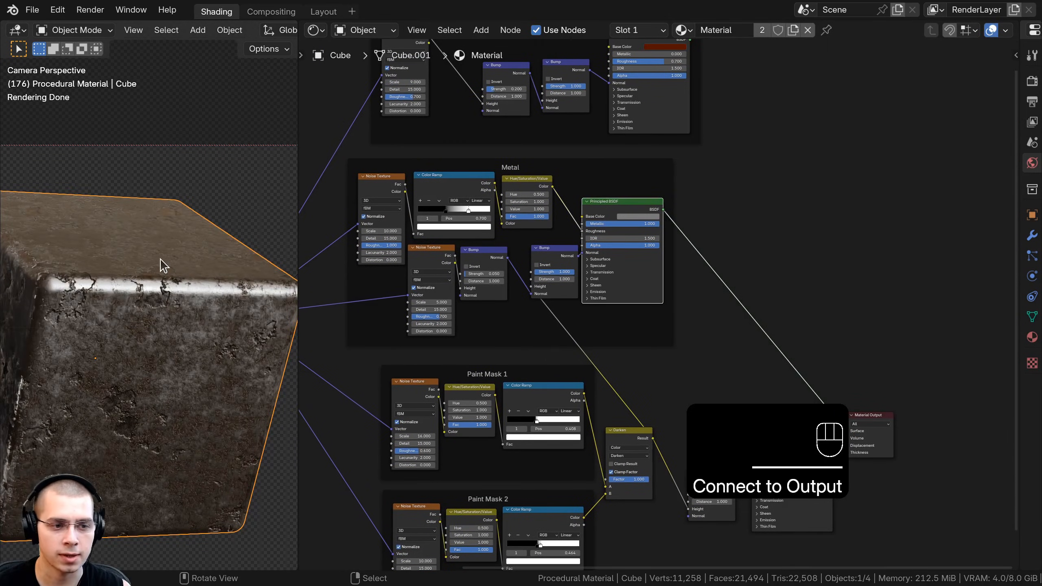
{"action": "scroll", "coordinate": [160, 256], "scroll_direction": "up", "scroll_amount": 3}
{"action": "scroll", "coordinate": [533, 369], "scroll_direction": "up", "scroll_amount": 4}
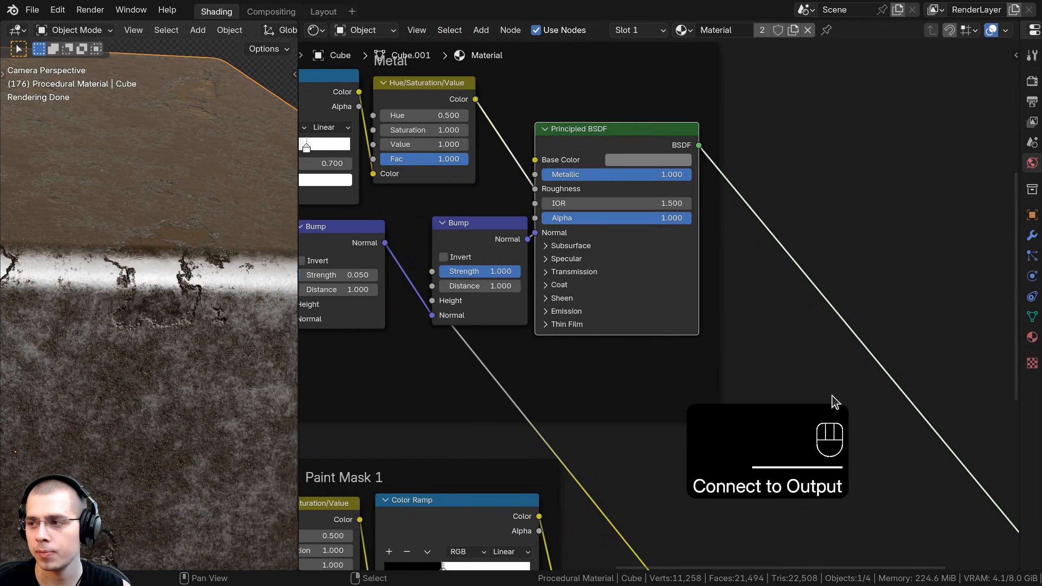
{"action": "scroll", "coordinate": [676, 361], "scroll_direction": "up", "scroll_amount": 1}
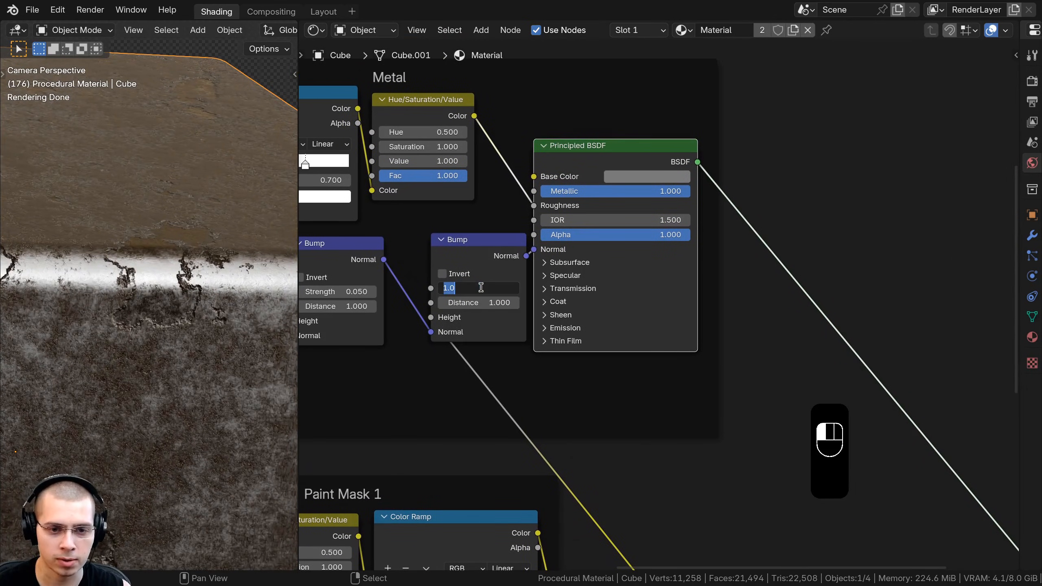
Step: Set the strength of the Metal frame's second Bump node to 0.3
{"action": "type", "text": "0.3"}
{"action": "key", "text": "Return"}
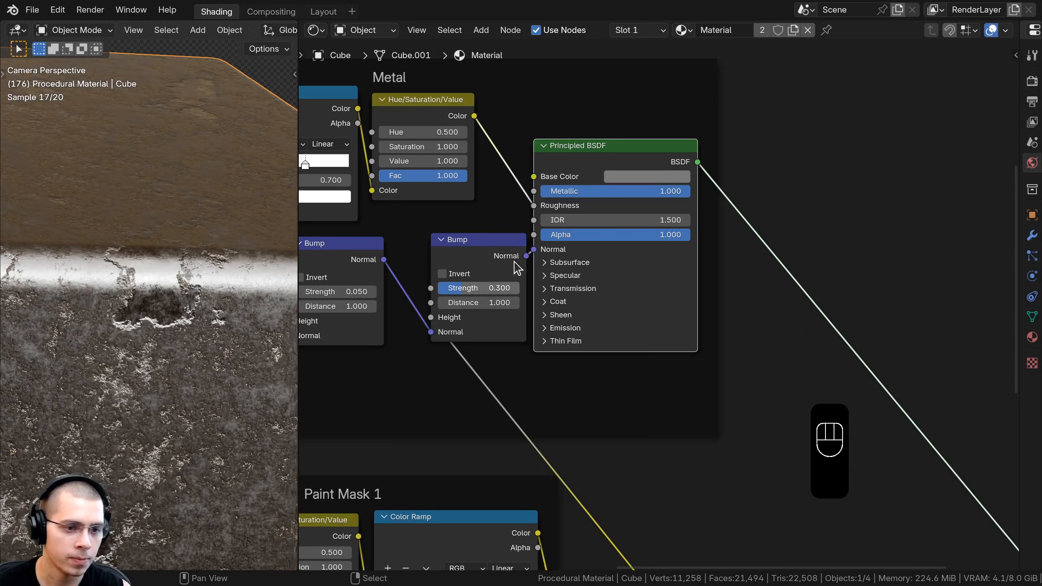
Step: Link the Darken result to the height input of the Rust frame's second Bump node and set that node's strength to 0.3
{"action": "scroll", "coordinate": [615, 197], "scroll_direction": "down", "scroll_amount": 4}
{"action": "middle_click_drag", "start_coordinate": [675, 480], "coordinate": [669, 472]}
{"action": "left_click", "coordinate": [659, 455]}
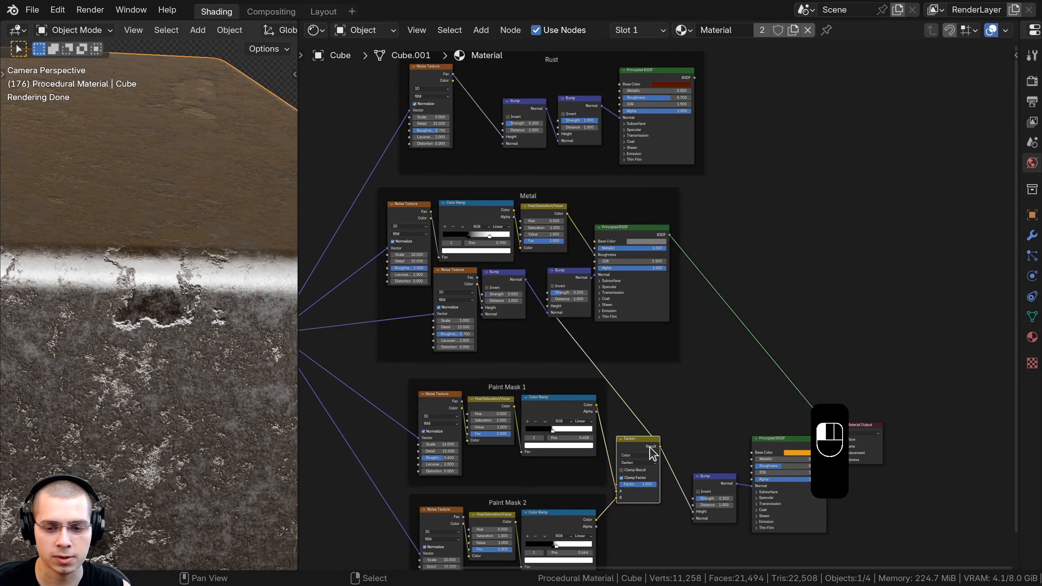
{"action": "left_click_drag", "start_coordinate": [660, 446], "coordinate": [610, 135]}
{"action": "middle_click_drag", "start_coordinate": [623, 123], "coordinate": [384, 356]}
{"action": "scroll", "coordinate": [384, 356], "scroll_direction": "up", "scroll_amount": 3}
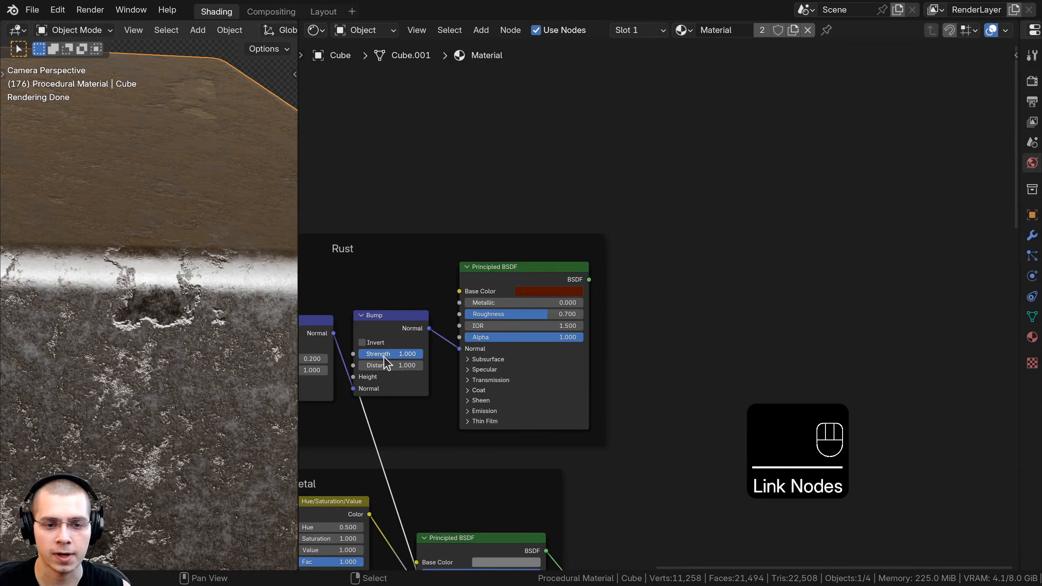
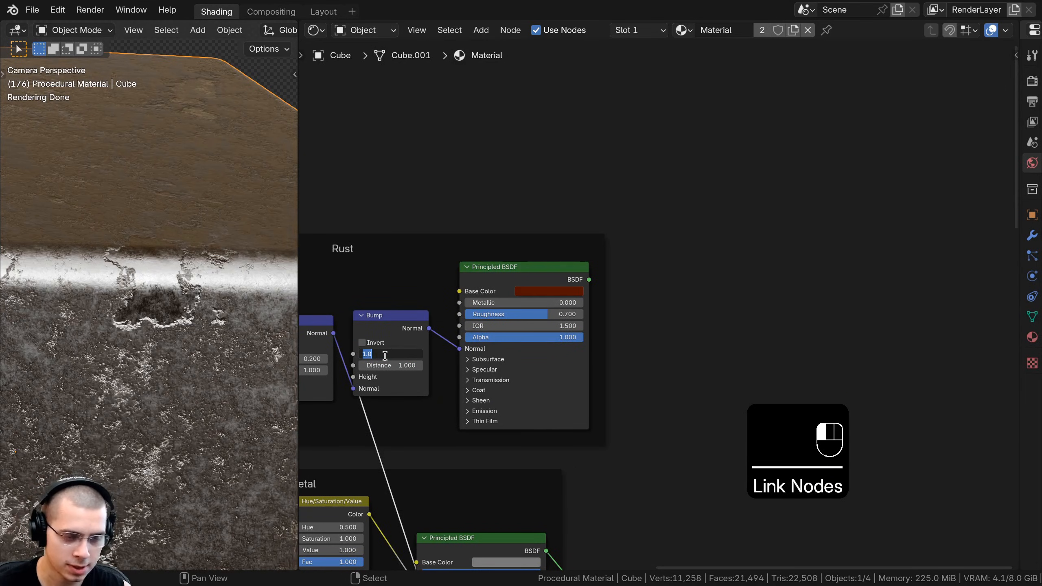
{"action": "type", "text": ".3"}
{"action": "scroll", "coordinate": [582, 391], "scroll_direction": "down", "scroll_amount": 2}
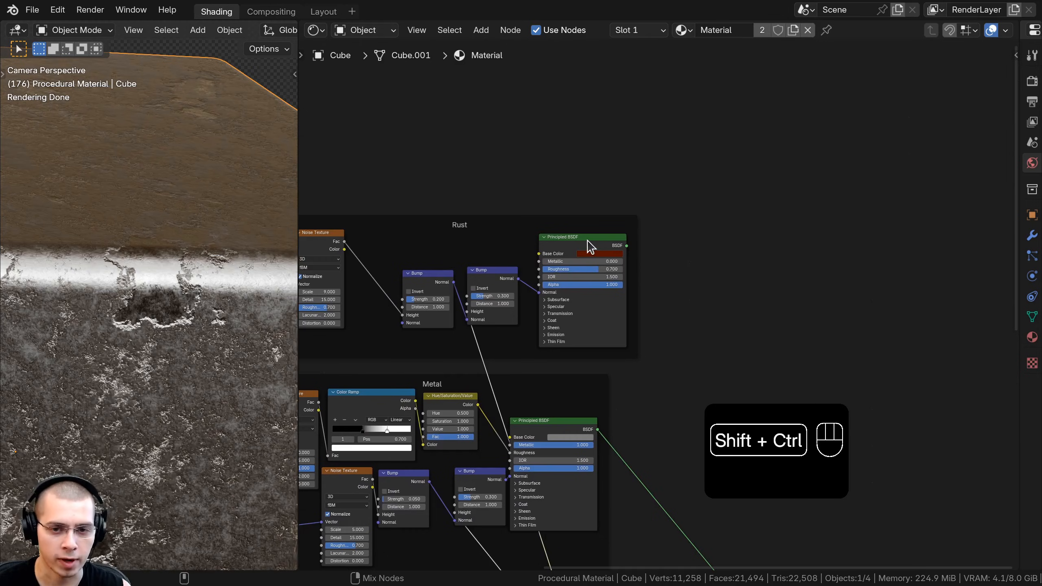
Step: Connect the rust, metal and orange paint Principled BSDFs to the material output in turn and compare their bump detail on the cube
{"action": "left_click", "coordinate": [590, 246], "text": "ctrl+shift"}
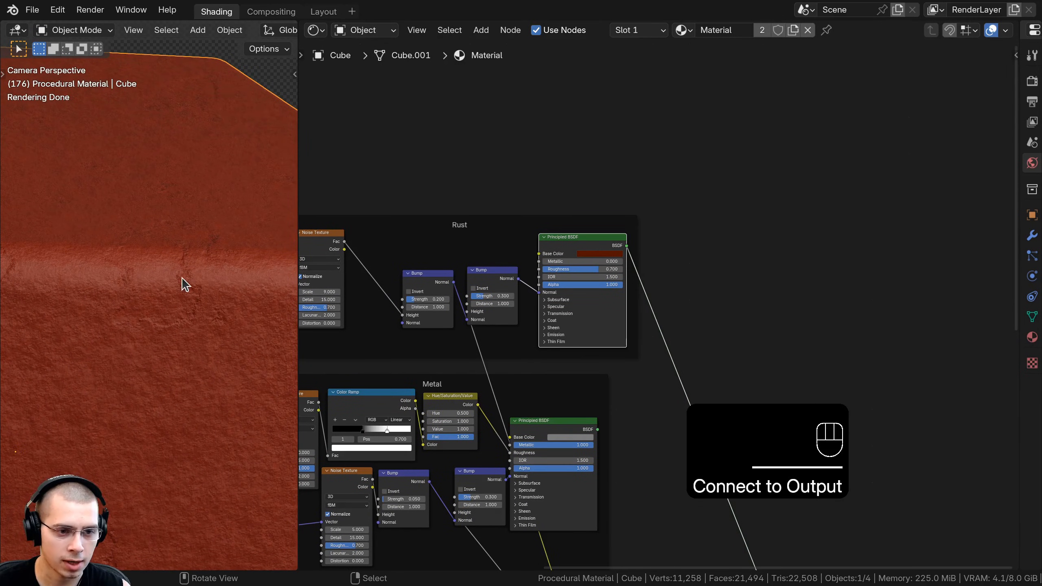
{"action": "middle_click_drag", "start_coordinate": [581, 409], "coordinate": [568, 292]}
{"action": "left_click", "coordinate": [539, 306], "text": "ctrl+shift"}
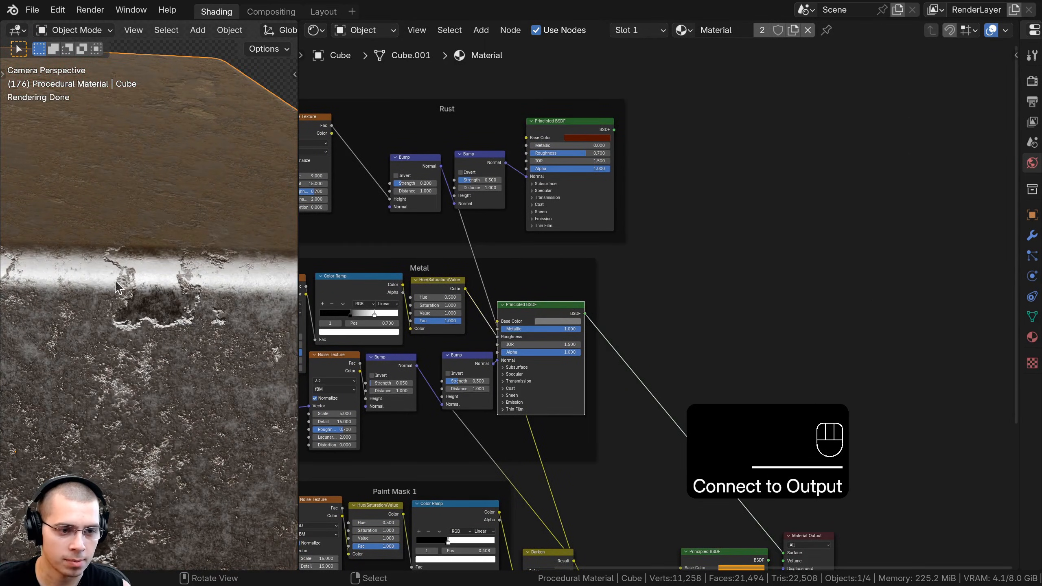
{"action": "middle_click_drag", "start_coordinate": [662, 429], "coordinate": [547, 182]}
{"action": "left_click", "coordinate": [598, 310], "text": "ctrl+shift"}
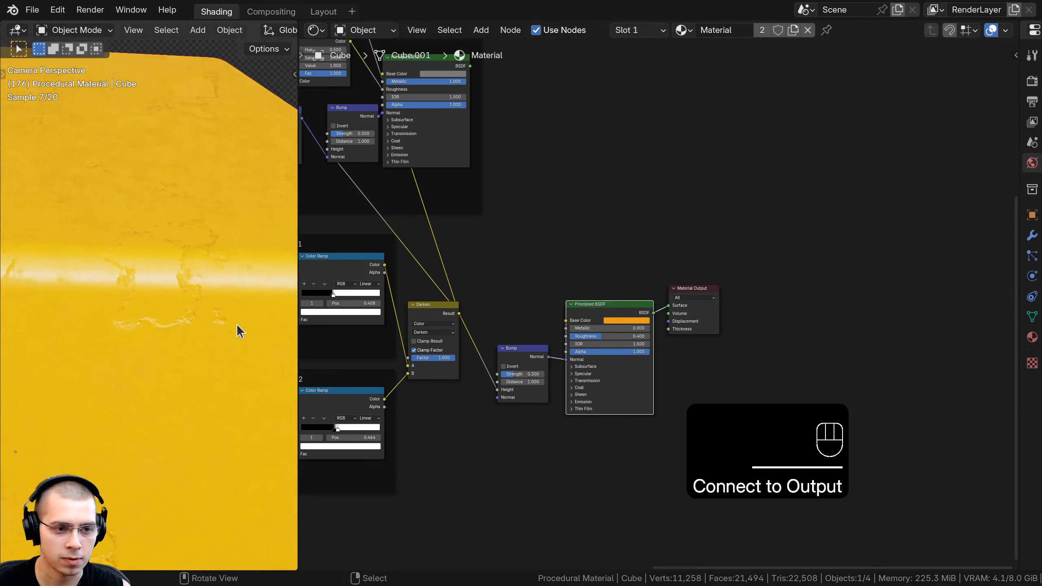
{"action": "scroll", "coordinate": [598, 310], "scroll_direction": "down", "scroll_amount": 2}
{"action": "middle_click_drag", "start_coordinate": [450, 246], "coordinate": [528, 313]}
{"action": "left_click", "coordinate": [514, 222]}
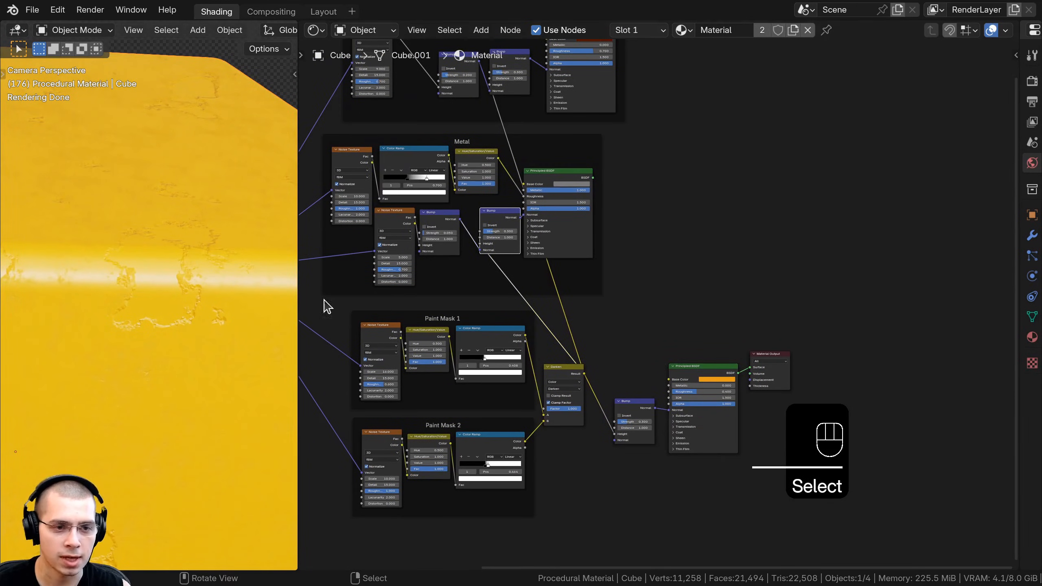
{"action": "scroll", "coordinate": [598, 328], "scroll_direction": "up", "scroll_amount": 2}
{"action": "left_click", "coordinate": [607, 329]}
{"action": "scroll", "coordinate": [636, 330], "scroll_direction": "down", "scroll_amount": 3}
{"action": "middle_click_drag", "start_coordinate": [570, 177], "coordinate": [556, 251]}
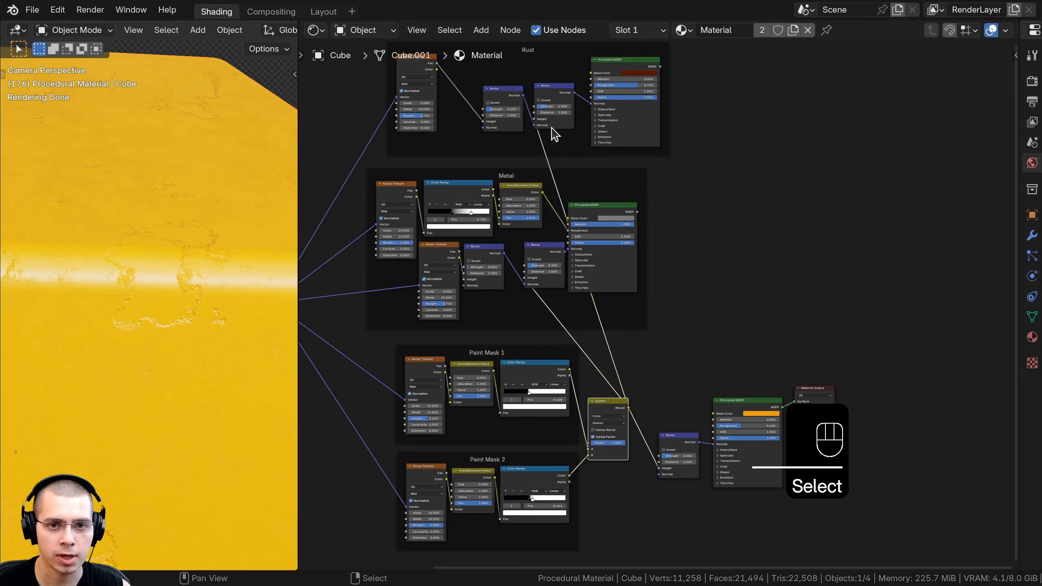
Step: Enclose the orange Principled BSDF and its Bump node in a frame labelled Paint
{"action": "key", "text": "a"}
{"action": "scroll", "coordinate": [653, 349], "scroll_direction": "up", "scroll_amount": 3}
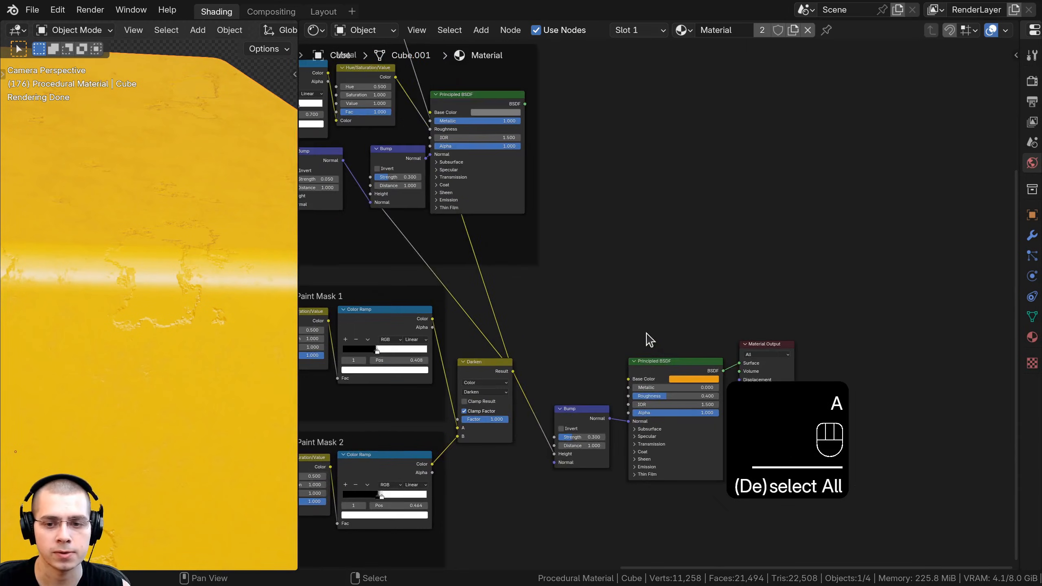
{"action": "scroll", "coordinate": [538, 293], "scroll_direction": "up", "scroll_amount": 1}
{"action": "left_click_drag", "start_coordinate": [525, 257], "coordinate": [679, 472]}
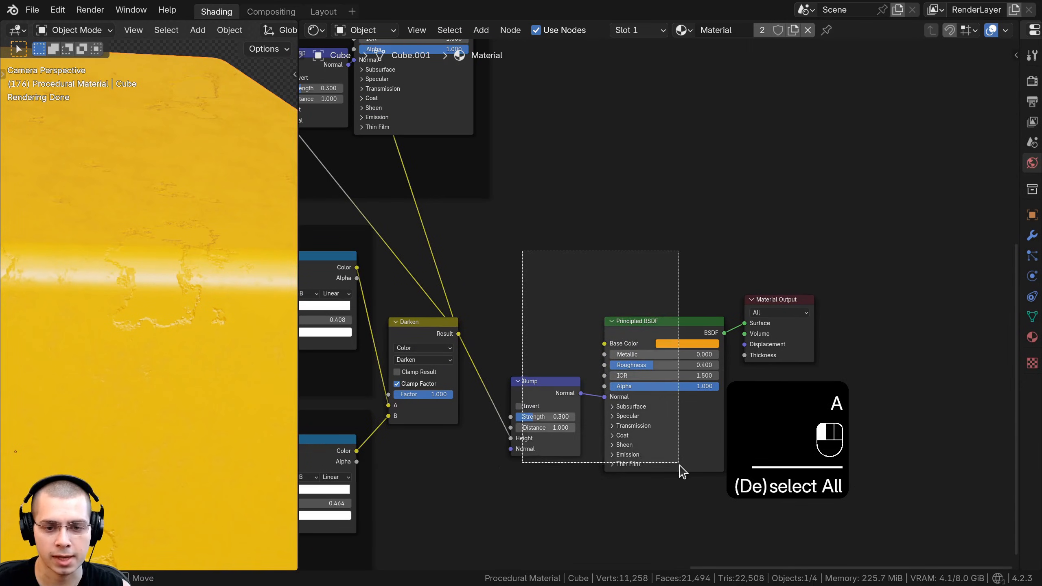
{"action": "key", "text": "g"}
{"action": "left_click", "coordinate": [674, 419]}
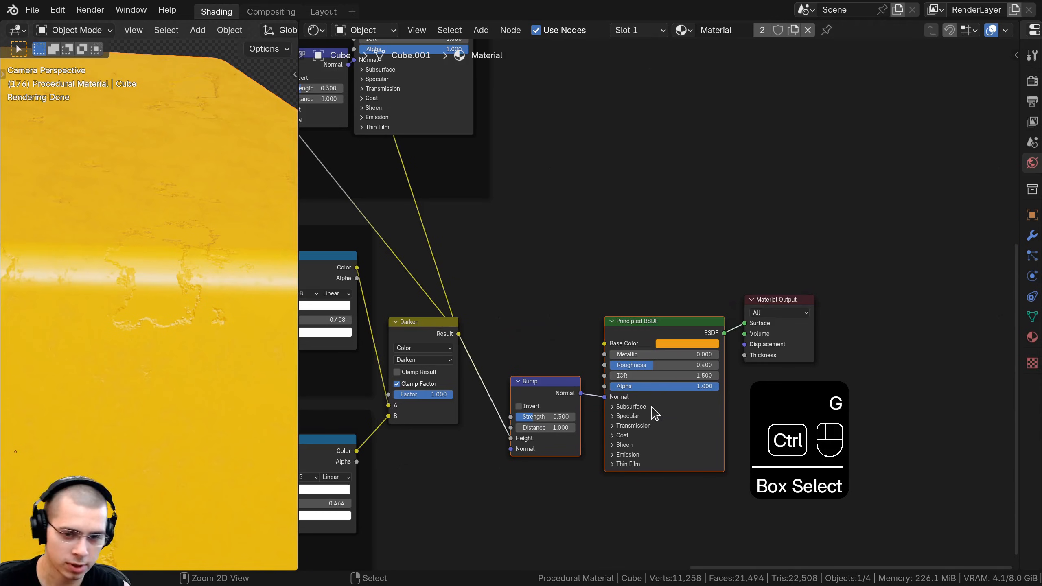
{"action": "key", "text": "ctrl+j"}
{"action": "key", "text": "a"}
{"action": "left_click_drag", "start_coordinate": [643, 305], "coordinate": [643, 296]}
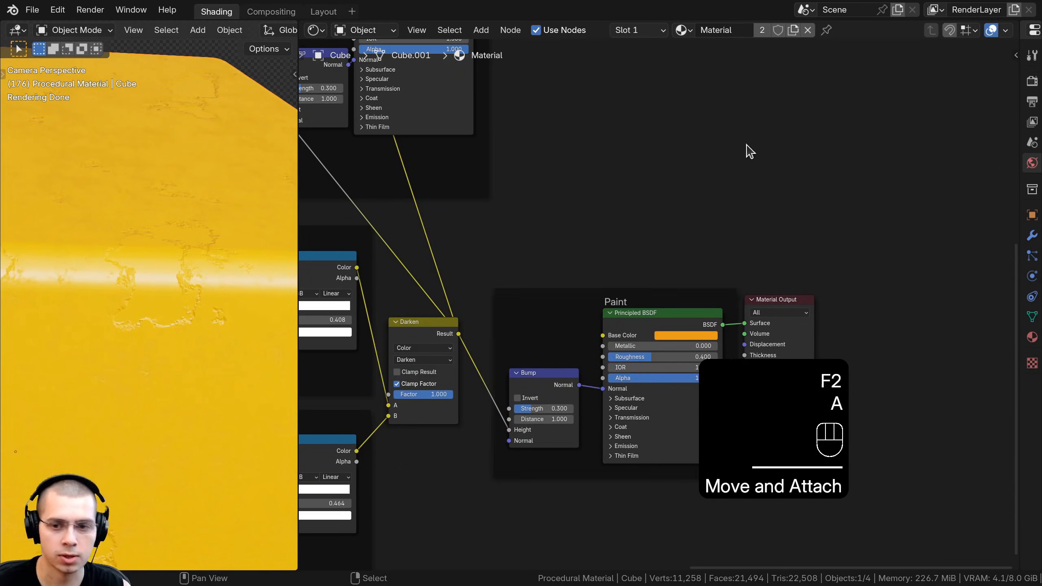
Step: Move the Material Output node farther away from the Paint frame
{"action": "key", "text": "a"}
{"action": "left_click_drag", "start_coordinate": [747, 234], "coordinate": [826, 363]}
{"action": "key", "text": "g"}
{"action": "left_click", "coordinate": [864, 365]}
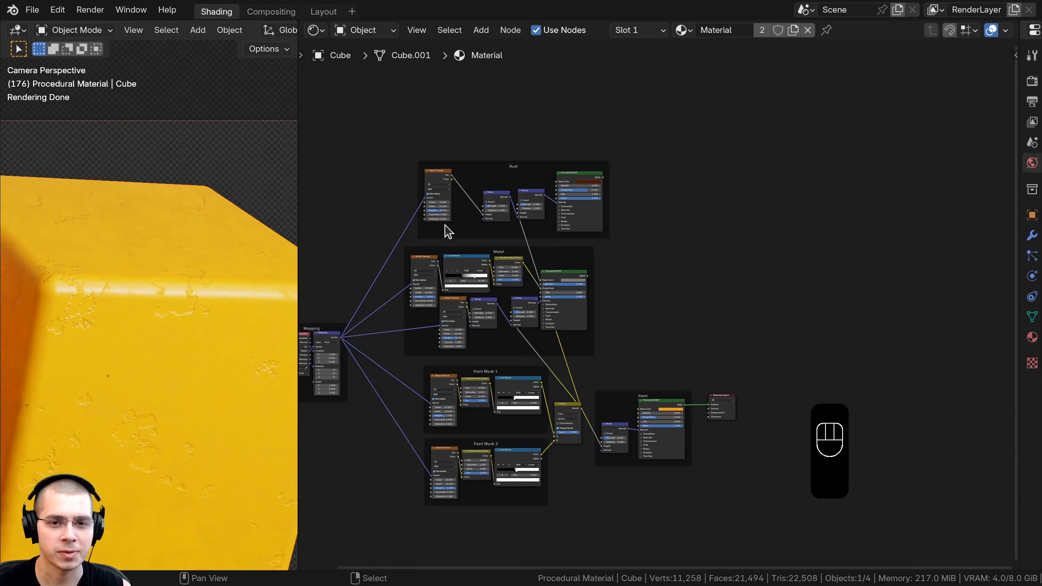
Step: Add a Mix Shader node and place it above the Material Output node
{"action": "scroll", "coordinate": [656, 353], "scroll_direction": "up", "scroll_amount": 1}
{"action": "middle_click_drag", "start_coordinate": [665, 364], "coordinate": [629, 310]}
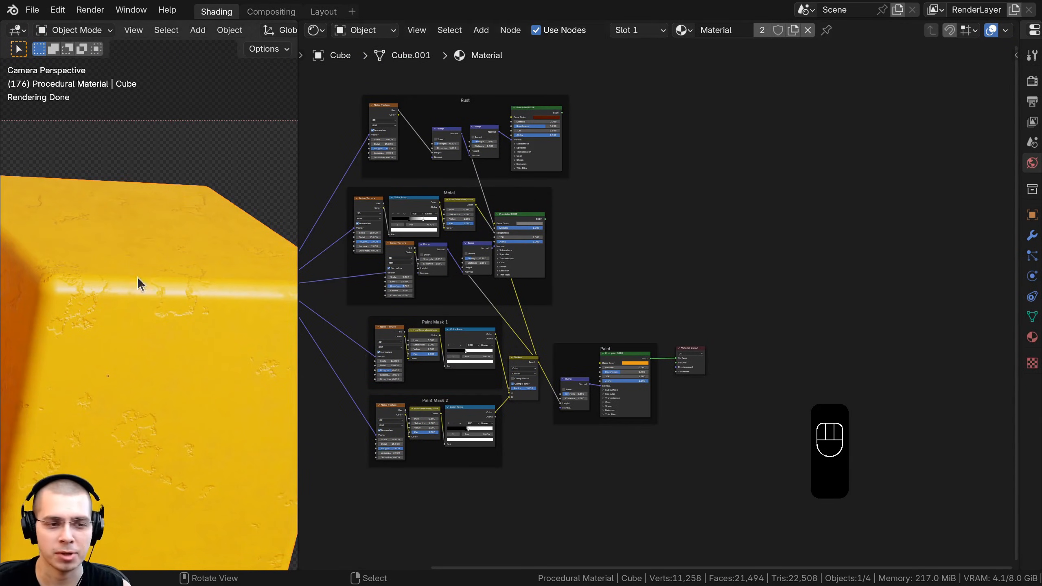
{"action": "middle_click_drag", "start_coordinate": [161, 297], "coordinate": [171, 268], "text": "shift"}
{"action": "middle_click_drag", "start_coordinate": [679, 260], "coordinate": [648, 252]}
{"action": "scroll", "coordinate": [665, 276], "scroll_direction": "up", "scroll_amount": 3}
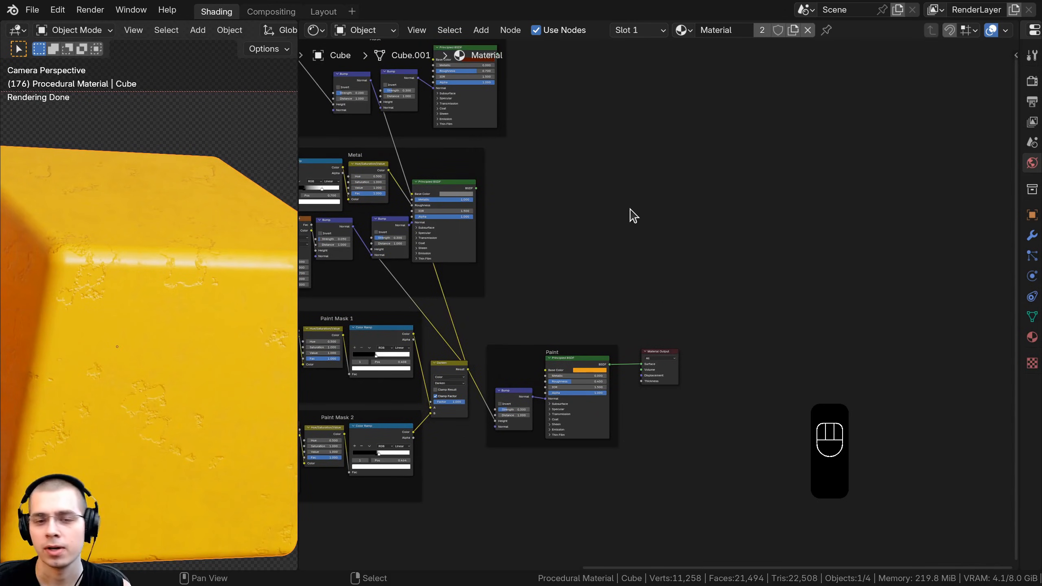
{"action": "key", "text": "shift+a"}
{"action": "type", "text": "mis"}
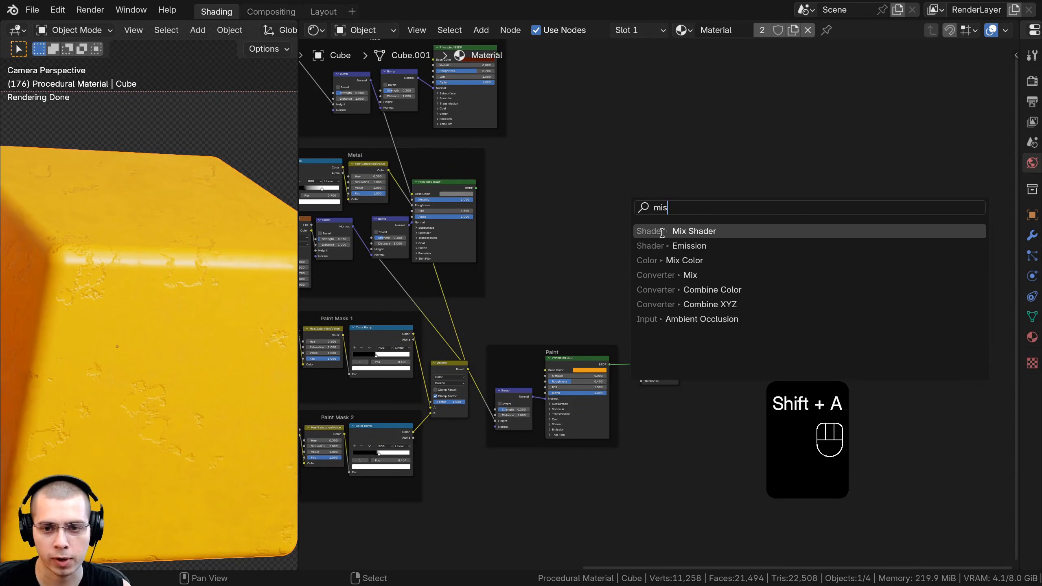
{"action": "left_click", "coordinate": [662, 232]}
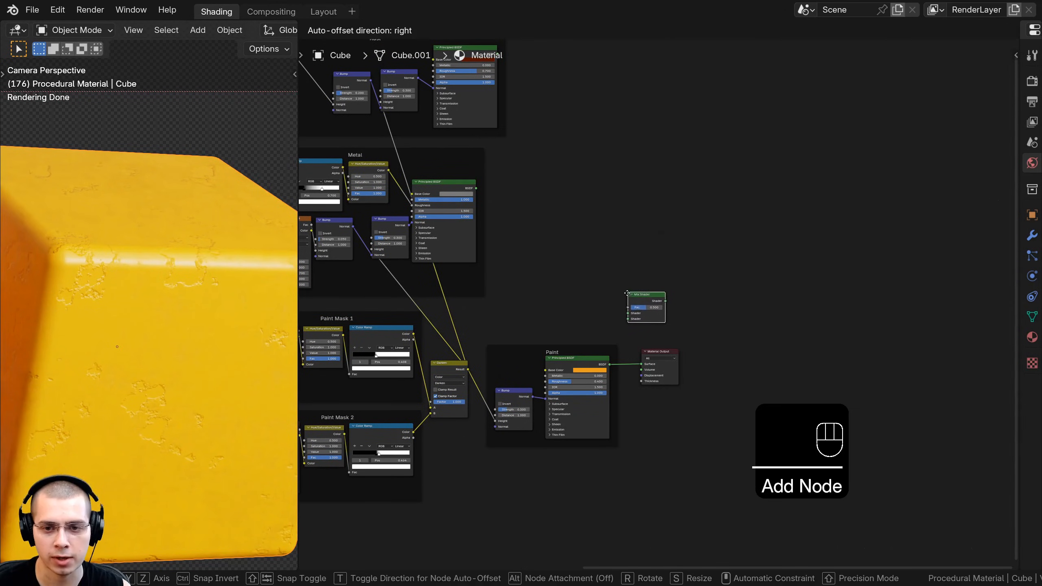
{"action": "left_click", "coordinate": [628, 298]}
Step: Link the Metal frame's BSDF to the Mix Shader's first shader input and the Paint frame's BSDF to its second
{"action": "middle_click_drag", "start_coordinate": [607, 278], "coordinate": [604, 311]}
{"action": "scroll", "coordinate": [604, 312], "scroll_direction": "up", "scroll_amount": 2}
{"action": "scroll", "coordinate": [539, 287], "scroll_direction": "up", "scroll_amount": 1}
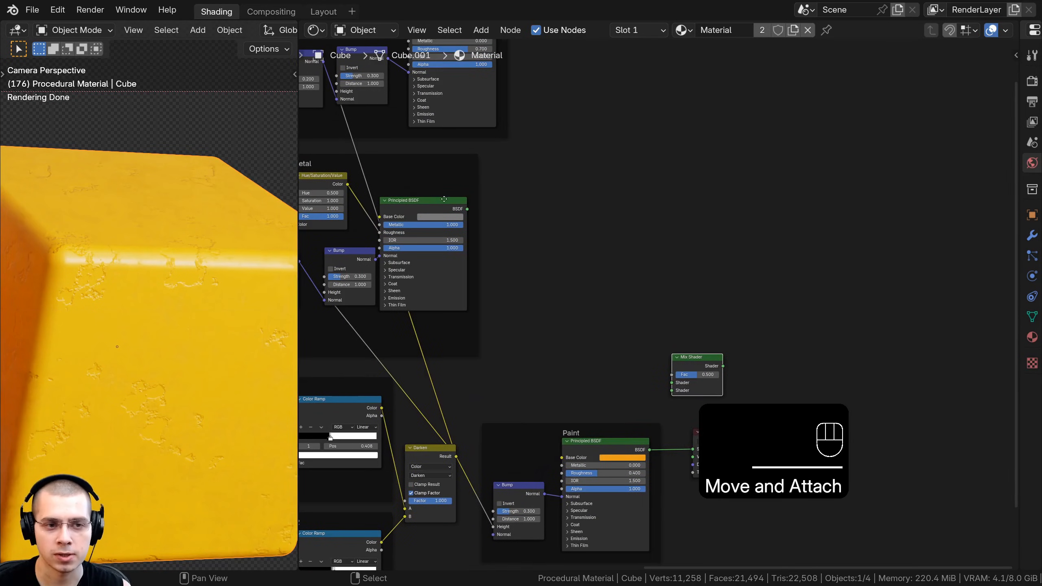
{"action": "middle_click_drag", "start_coordinate": [444, 199], "coordinate": [501, 195]}
{"action": "left_click_drag", "start_coordinate": [523, 204], "coordinate": [528, 175]}
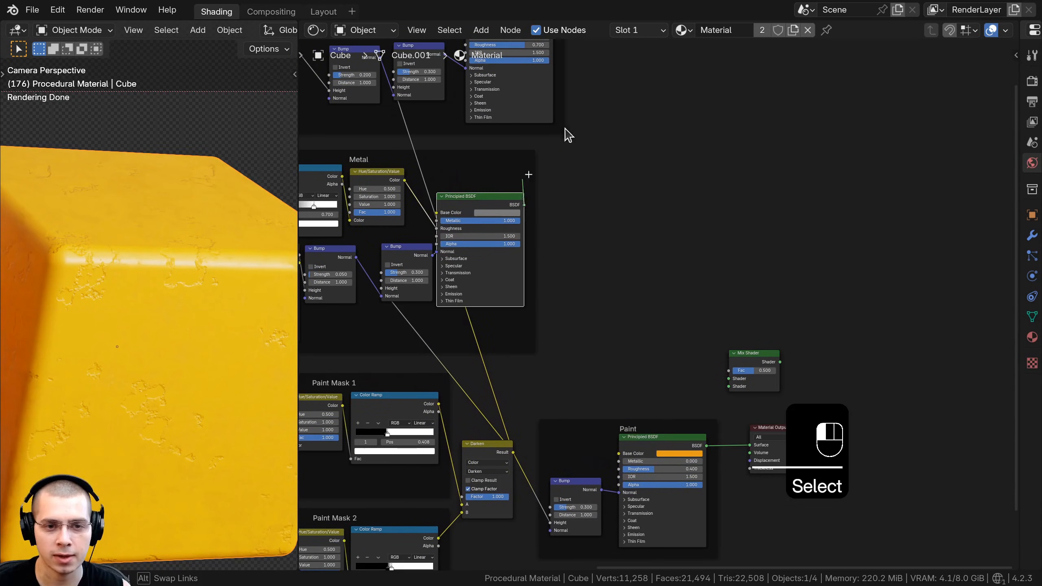
{"action": "left_click_drag", "start_coordinate": [728, 378], "coordinate": [728, 378]}
{"action": "middle_click_drag", "start_coordinate": [674, 384], "coordinate": [583, 235]}
{"action": "scroll", "coordinate": [584, 235], "scroll_direction": "up", "scroll_amount": 5}
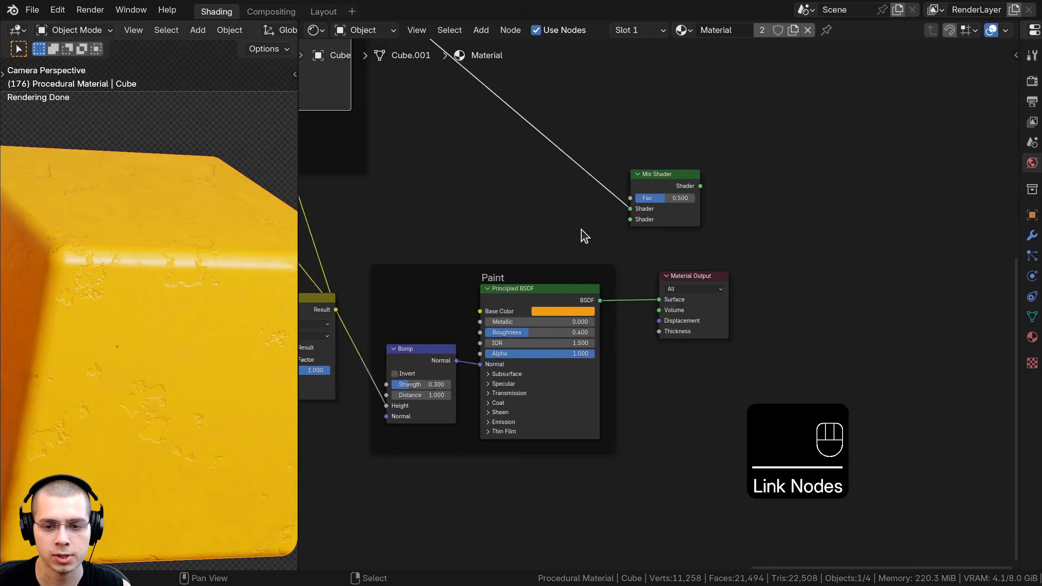
{"action": "left_click_drag", "start_coordinate": [550, 295], "coordinate": [628, 212]}
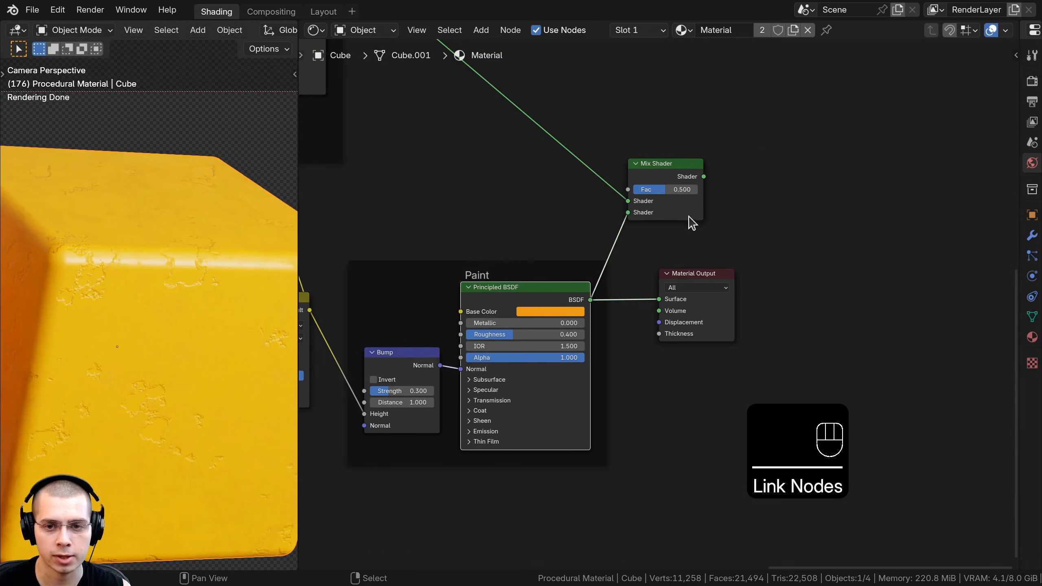
Step: Connect the Mix Shader to the material output and preview the even blend of metal and paint on the cube
{"action": "middle_click_drag", "start_coordinate": [689, 218], "coordinate": [653, 268]}
{"action": "left_click", "coordinate": [612, 223], "text": "ctrl+shift"}
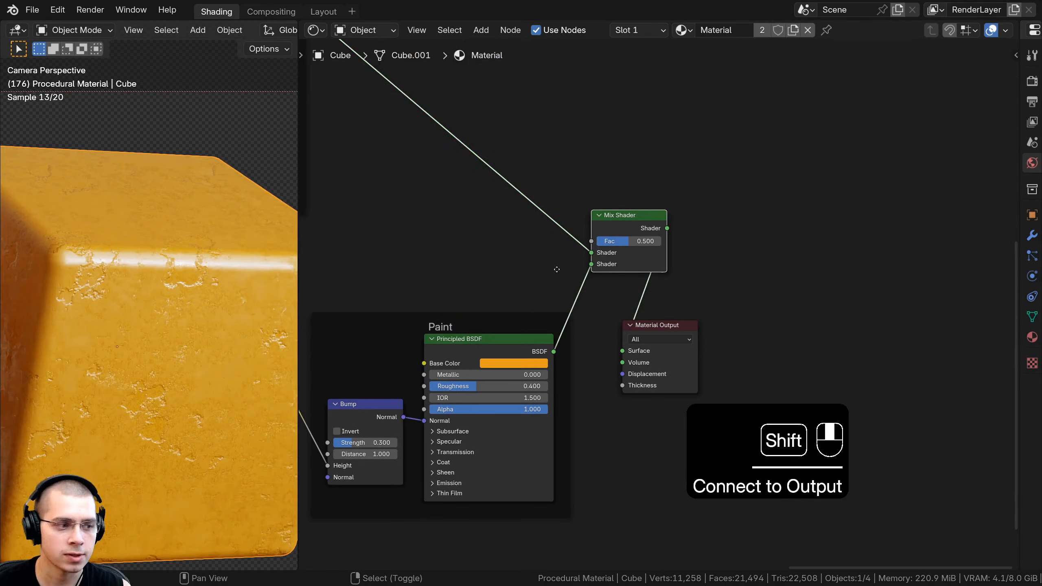
{"action": "middle_click_drag", "start_coordinate": [610, 325], "coordinate": [607, 331]}
{"action": "scroll", "coordinate": [179, 292], "scroll_direction": "up", "scroll_amount": 3}
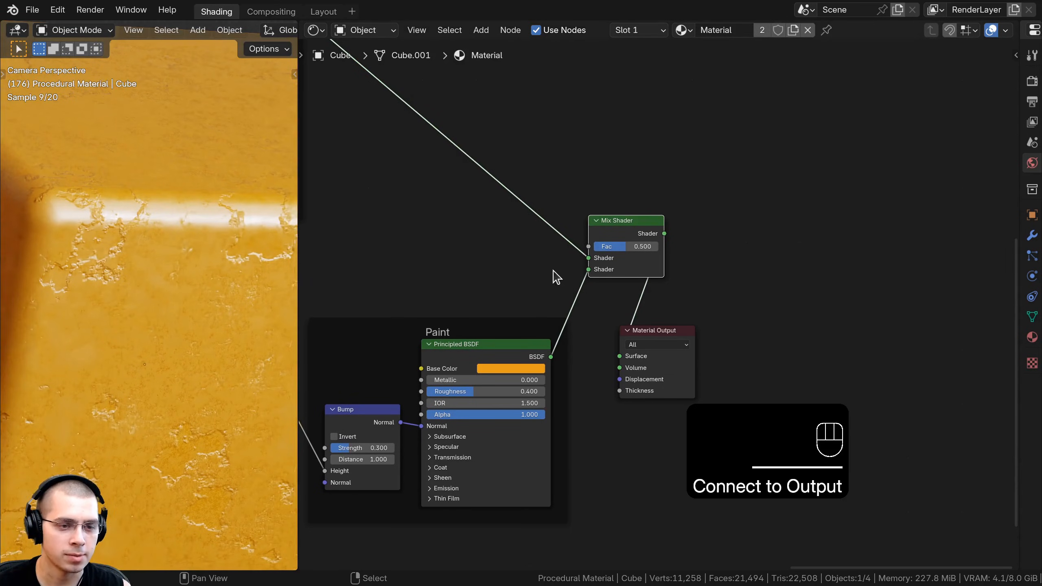
{"action": "scroll", "coordinate": [610, 263], "scroll_direction": "up", "scroll_amount": 2}
Step: Switch the Mix Shader factor between 0 and 1 to compare the metal and paint shaders on the objects
{"action": "left_click_drag", "start_coordinate": [617, 243], "coordinate": [574, 244]}
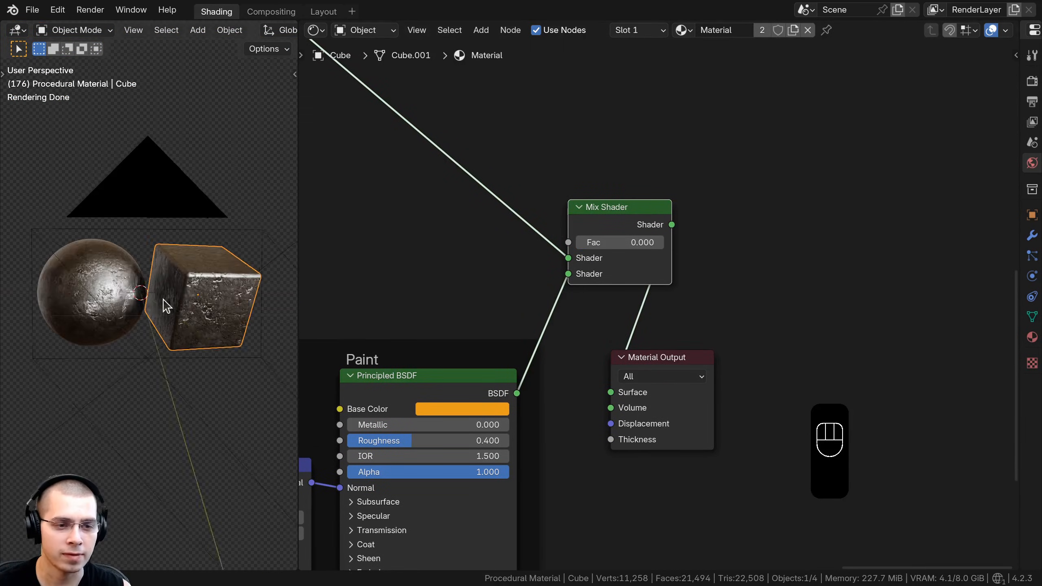
{"action": "middle_click_drag", "start_coordinate": [165, 305], "coordinate": [148, 304]}
{"action": "scroll", "coordinate": [154, 302], "scroll_direction": "up", "scroll_amount": 3}
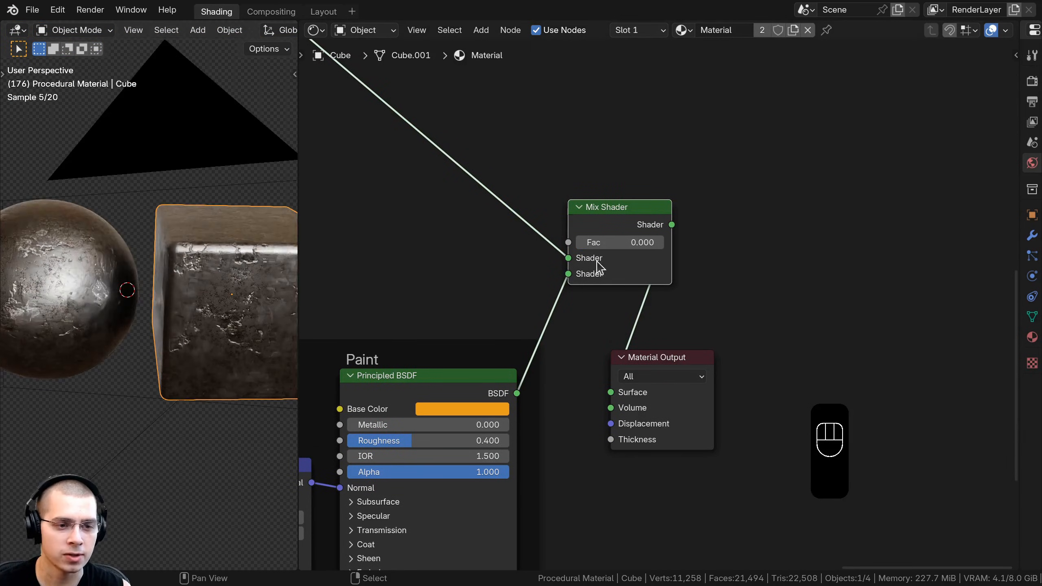
{"action": "left_click_drag", "start_coordinate": [605, 247], "coordinate": [664, 242]}
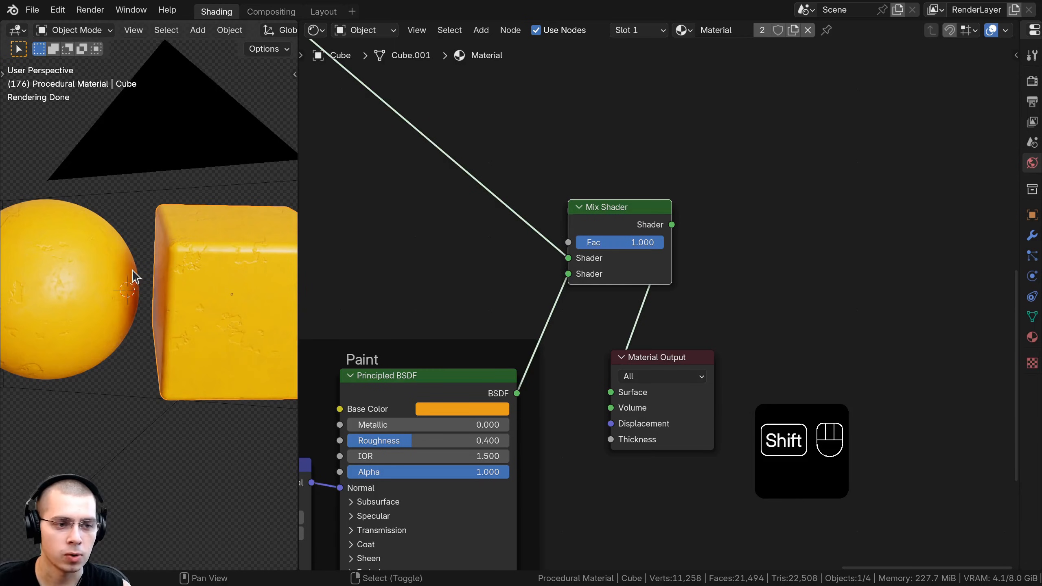
{"action": "middle_click_drag", "start_coordinate": [133, 275], "coordinate": [201, 292], "text": "shift"}
{"action": "scroll", "coordinate": [201, 293], "scroll_direction": "up", "scroll_amount": 3}
{"action": "left_click_drag", "start_coordinate": [643, 251], "coordinate": [575, 242]}
Step: Examine the metal's bumpy chipped edges up close on the cube from the camera view
{"action": "key", "text": "KP_0"}
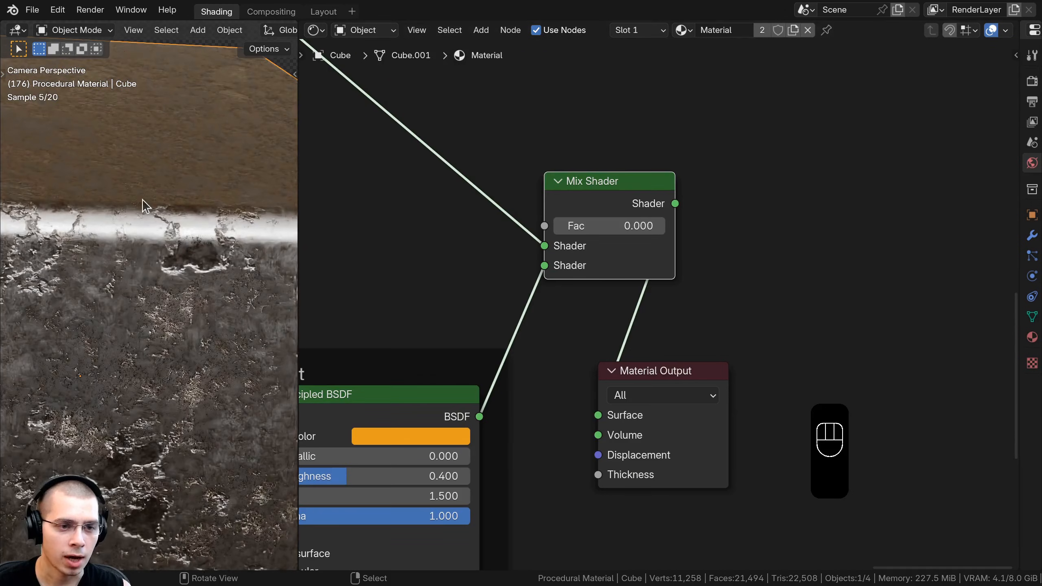
{"action": "middle_click_drag", "start_coordinate": [154, 209], "coordinate": [120, 224], "text": "shift"}
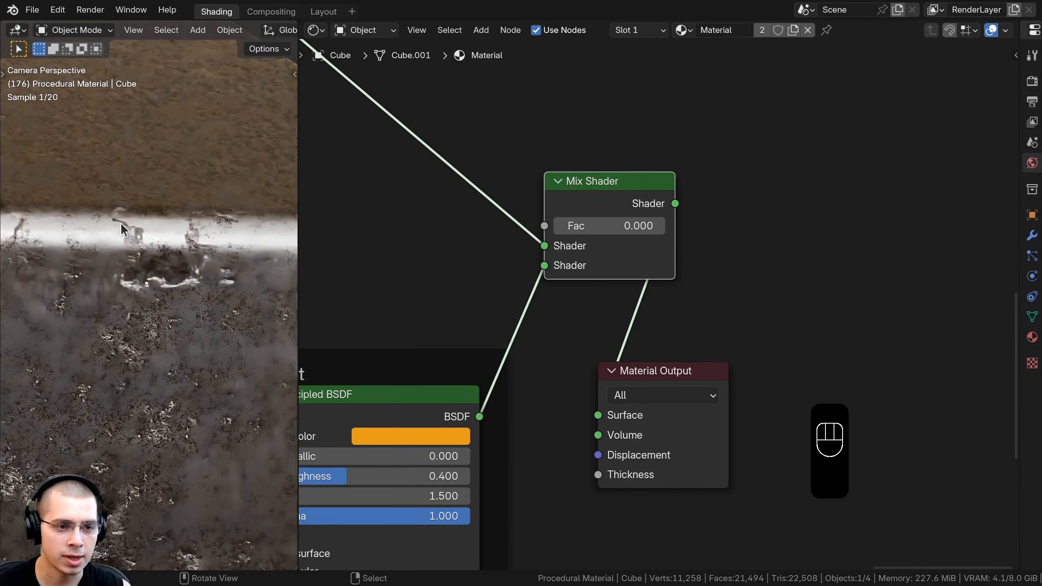
{"action": "scroll", "coordinate": [121, 224], "scroll_direction": "up", "scroll_amount": 2}
{"action": "scroll", "coordinate": [131, 226], "scroll_direction": "up", "scroll_amount": 2}
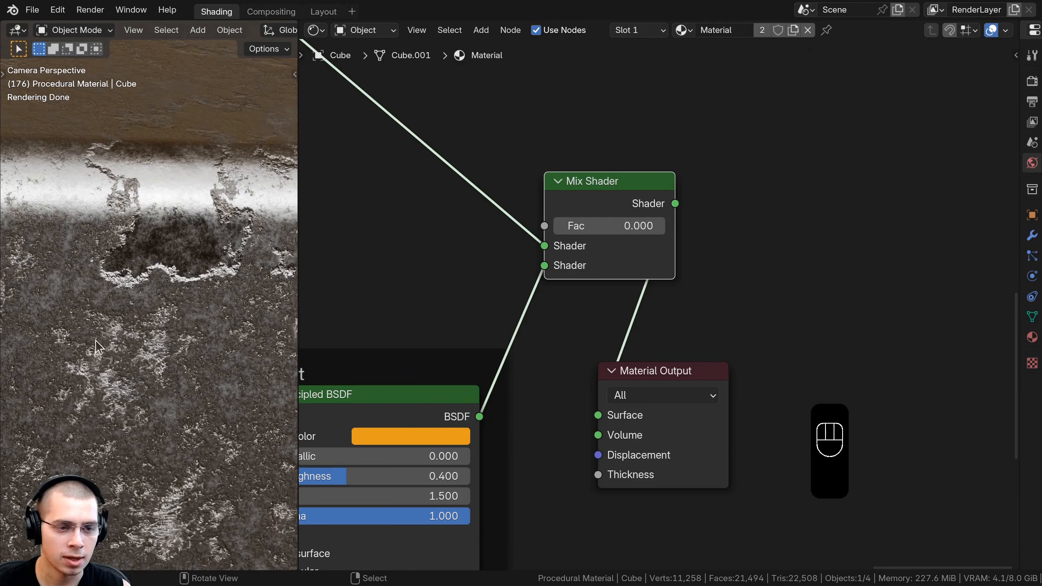
{"action": "scroll", "coordinate": [96, 340], "scroll_direction": "down", "scroll_amount": 3}
{"action": "middle_click_drag", "start_coordinate": [52, 396], "coordinate": [121, 319], "text": "shift"}
Step: Move the Material Output node clear of the Mix Shader so that it follows it in the node chain
{"action": "scroll", "coordinate": [656, 306], "scroll_direction": "down", "scroll_amount": 3}
{"action": "left_click_drag", "start_coordinate": [606, 328], "coordinate": [763, 393]}
{"action": "key", "text": "g"}
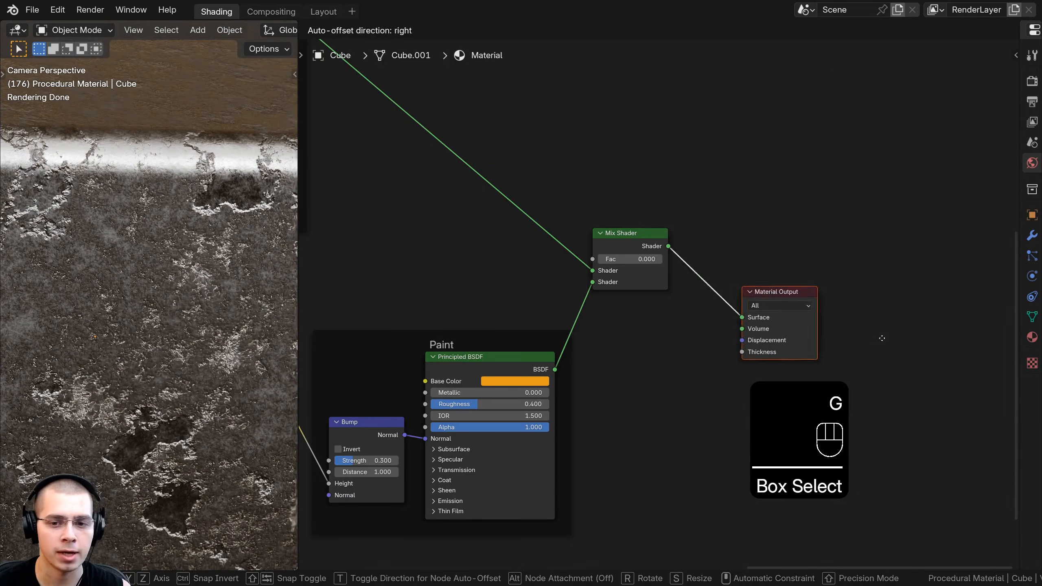
{"action": "left_click", "coordinate": [895, 328]}
{"action": "key", "text": "a"}
Step: Link the Darken result to the Mix Shader's factor input and inspect the chipped paint over metal on the cube
{"action": "scroll", "coordinate": [656, 336], "scroll_direction": "down", "scroll_amount": 4}
{"action": "scroll", "coordinate": [410, 353], "scroll_direction": "up", "scroll_amount": 3}
{"action": "middle_click_drag", "start_coordinate": [410, 353], "coordinate": [586, 368]}
{"action": "scroll", "coordinate": [575, 378], "scroll_direction": "up", "scroll_amount": 2}
{"action": "left_click_drag", "start_coordinate": [568, 387], "coordinate": [570, 384]}
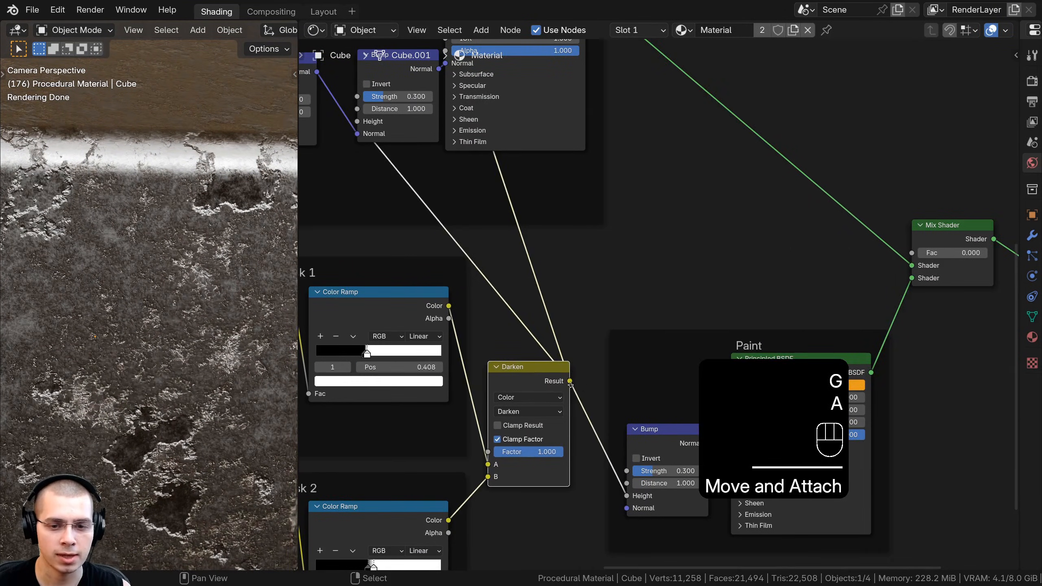
{"action": "middle_click_drag", "start_coordinate": [571, 384], "coordinate": [465, 385]}
{"action": "mouse_move", "coordinate": [465, 383]}
{"action": "left_mouse_down"}
{"action": "mouse_move", "coordinate": [693, 116]}
{"action": "mouse_move", "coordinate": [793, 252]}
{"action": "mouse_move", "coordinate": [806, 254]}
{"action": "left_mouse_up"}
{"action": "scroll", "coordinate": [176, 197], "scroll_direction": "up", "scroll_amount": 3}
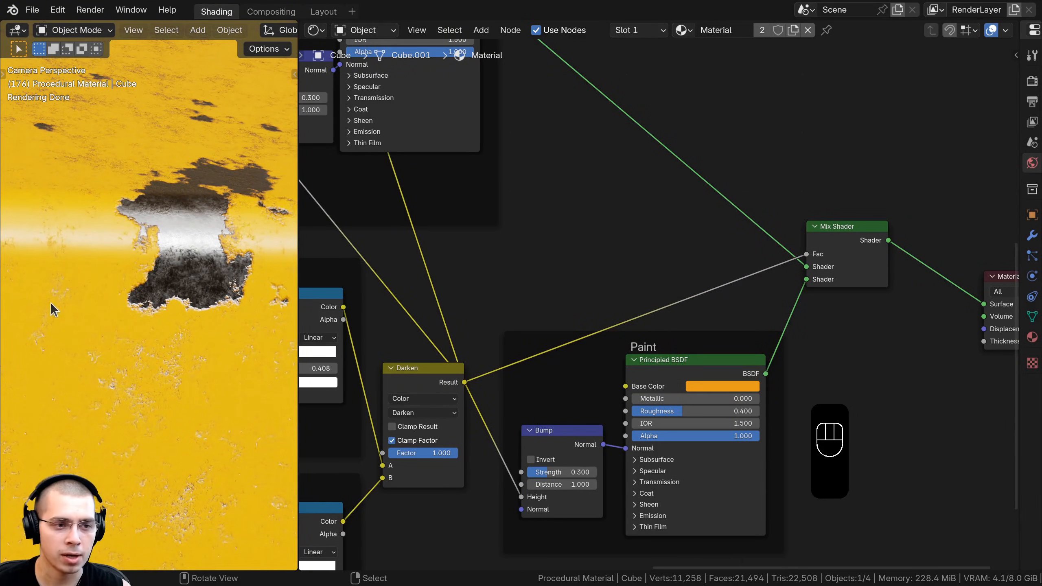
{"action": "scroll", "coordinate": [139, 363], "scroll_direction": "down", "scroll_amount": 8}
{"action": "middle_click_drag", "start_coordinate": [137, 351], "coordinate": [141, 333], "text": "shift"}
{"action": "scroll", "coordinate": [517, 447], "scroll_direction": "down", "scroll_amount": 3}
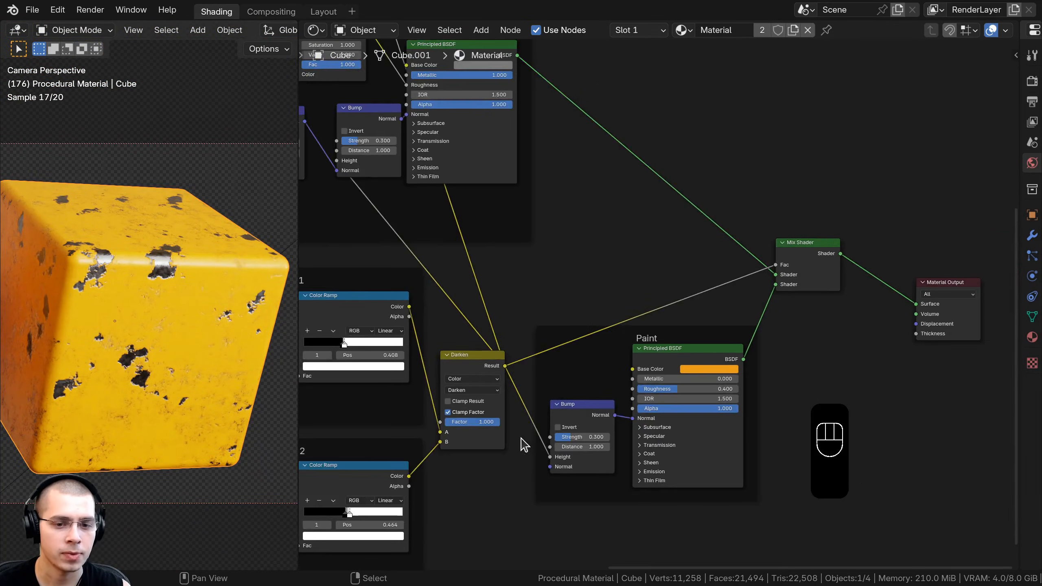
Step: Duplicate the Mix Shader node that blends metal and paint, and place the copy above the original, closer to the Material Output
{"action": "middle_click_drag", "start_coordinate": [521, 439], "coordinate": [591, 424]}
{"action": "scroll", "coordinate": [761, 377], "scroll_direction": "down", "scroll_amount": 1}
{"action": "middle_click_drag", "start_coordinate": [747, 349], "coordinate": [654, 360]}
{"action": "key", "text": "a"}
{"action": "key", "text": "a"}
{"action": "middle_click_drag", "start_coordinate": [860, 285], "coordinate": [825, 296]}
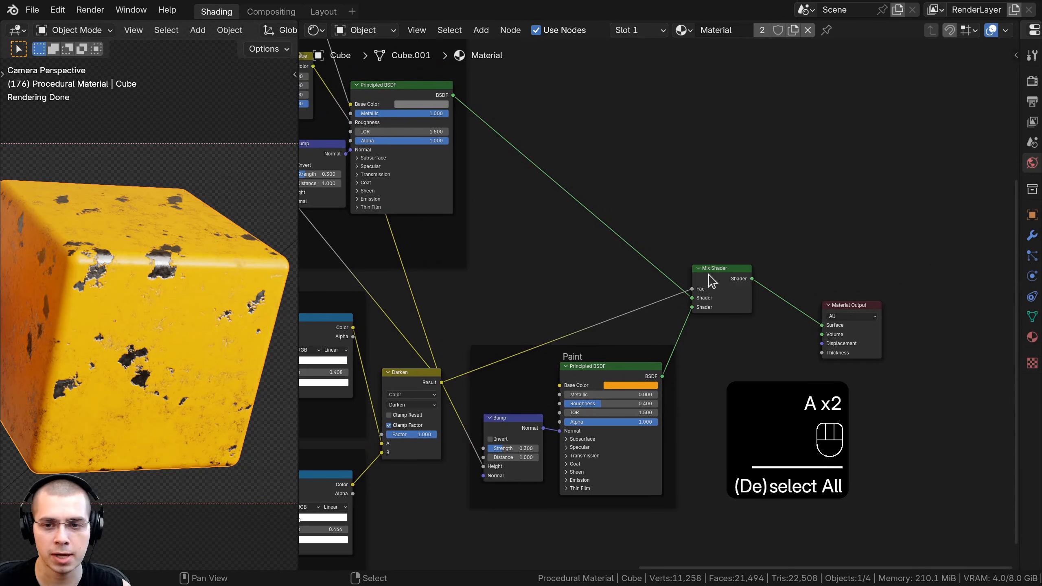
{"action": "left_click", "coordinate": [710, 277]}
{"action": "middle_click_drag", "start_coordinate": [652, 230], "coordinate": [598, 250]}
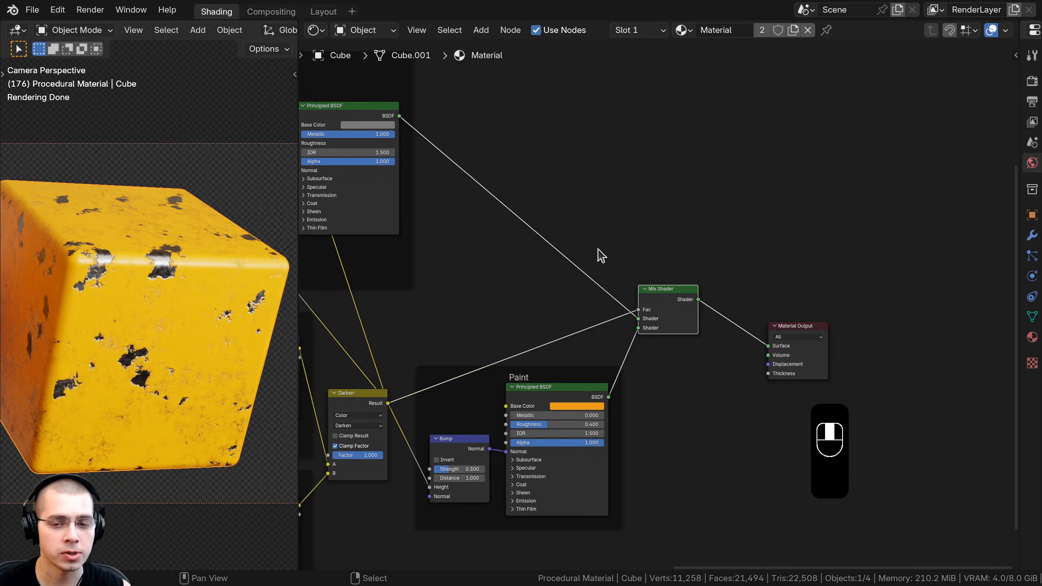
{"action": "left_click_drag", "start_coordinate": [660, 293], "coordinate": [646, 300]}
{"action": "key", "text": "shift+d"}
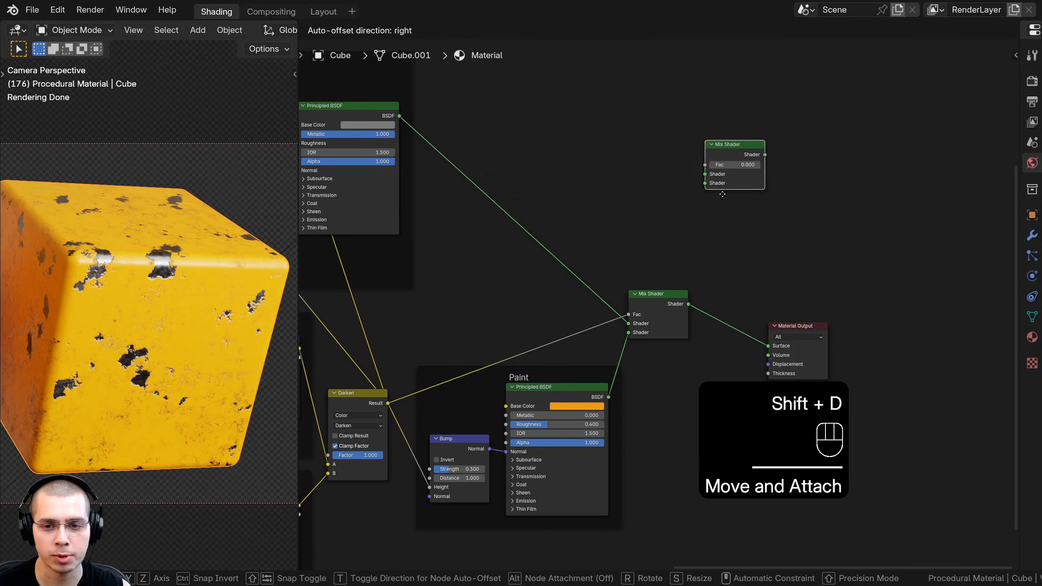
{"action": "left_click", "coordinate": [731, 250]}
Step: Link the metal-paint Mix Shader to the copy's second Shader input and the Rust Principled BSDF to its first Shader input
{"action": "scroll", "coordinate": [731, 250], "scroll_direction": "up", "scroll_amount": 2}
{"action": "left_click_drag", "start_coordinate": [666, 337], "coordinate": [697, 297]}
{"action": "scroll", "coordinate": [656, 295], "scroll_direction": "down", "scroll_amount": 2}
{"action": "left_click", "coordinate": [420, 89]}
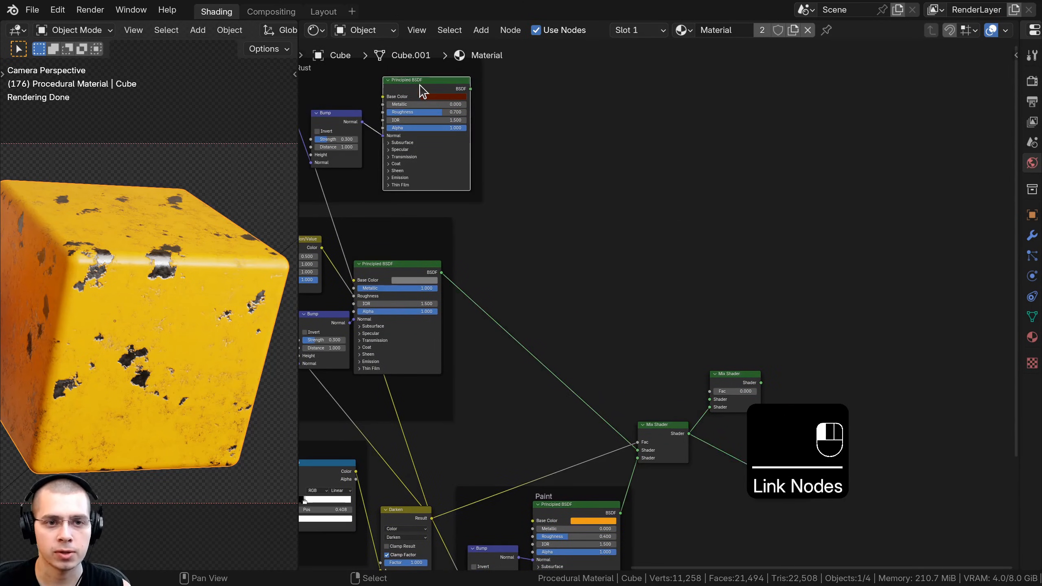
{"action": "middle_click_drag", "start_coordinate": [463, 99], "coordinate": [507, 110]}
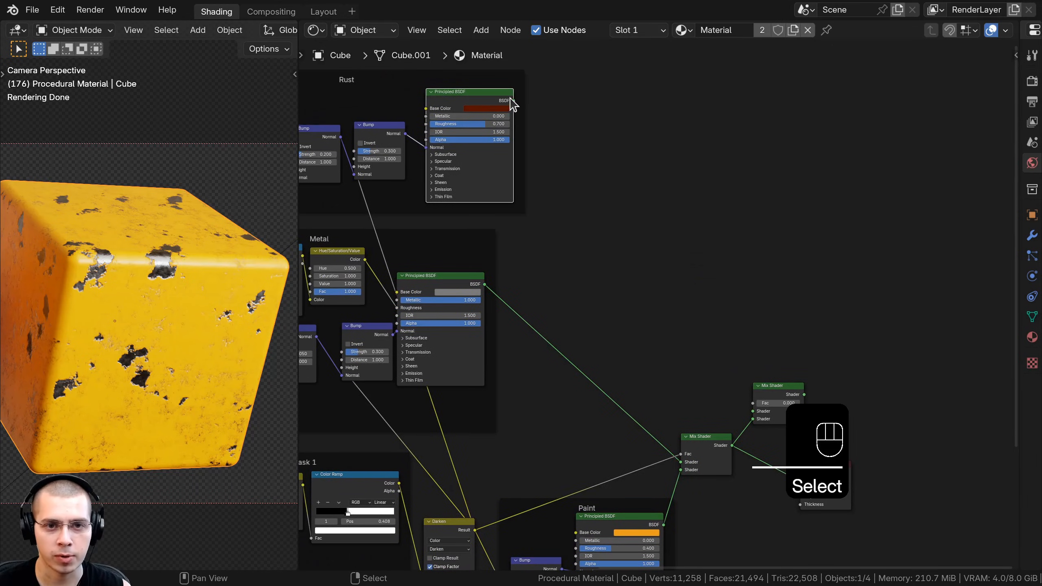
{"action": "left_click_drag", "start_coordinate": [512, 100], "coordinate": [753, 411]}
{"action": "middle_click_drag", "start_coordinate": [713, 390], "coordinate": [472, 218]}
Step: Connect the new Mix Shader to the Material Output's surface and move the Material Output right beside it
{"action": "scroll", "coordinate": [471, 197], "scroll_direction": "up", "scroll_amount": 5}
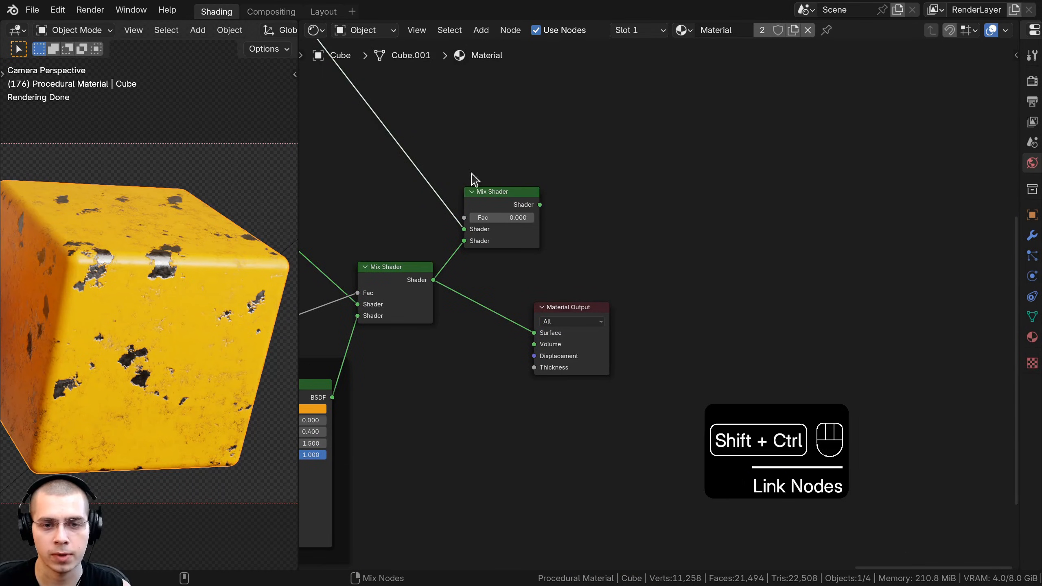
{"action": "left_click", "coordinate": [501, 203], "text": "ctrl+shift"}
{"action": "left_click_drag", "start_coordinate": [566, 309], "coordinate": [579, 196]}
{"action": "middle_click_drag", "start_coordinate": [470, 283], "coordinate": [513, 302]}
Step: Try a factor of 0.447 on the new Mix Shader and inspect the blended rust on the cube up close
{"action": "scroll", "coordinate": [512, 302], "scroll_direction": "up", "scroll_amount": 2}
{"action": "left_click_drag", "start_coordinate": [533, 214], "coordinate": [579, 214]}
{"action": "scroll", "coordinate": [160, 256], "scroll_direction": "up", "scroll_amount": 5}
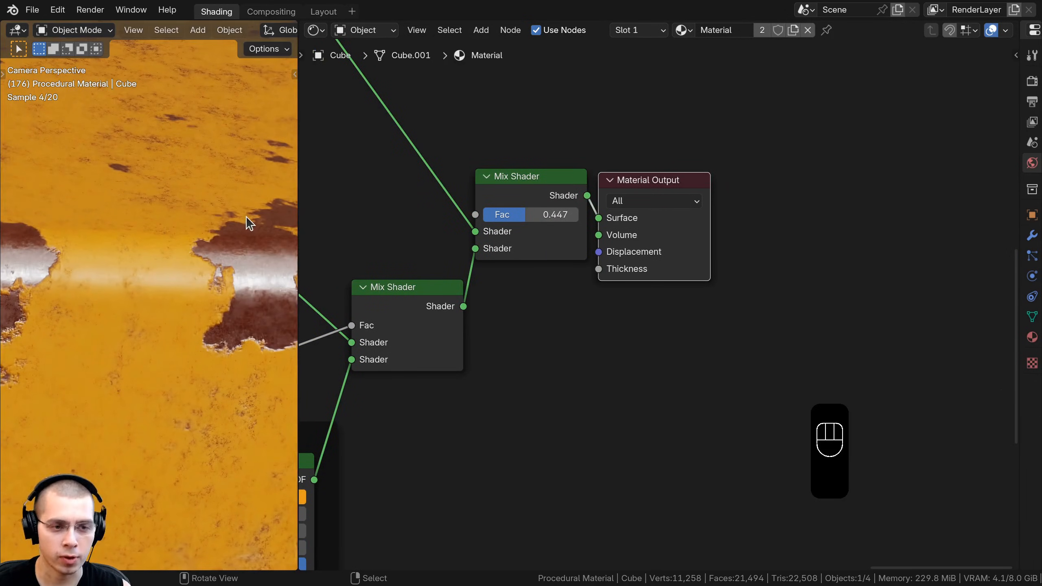
{"action": "middle_click_drag", "start_coordinate": [221, 217], "coordinate": [174, 294], "text": "shift"}
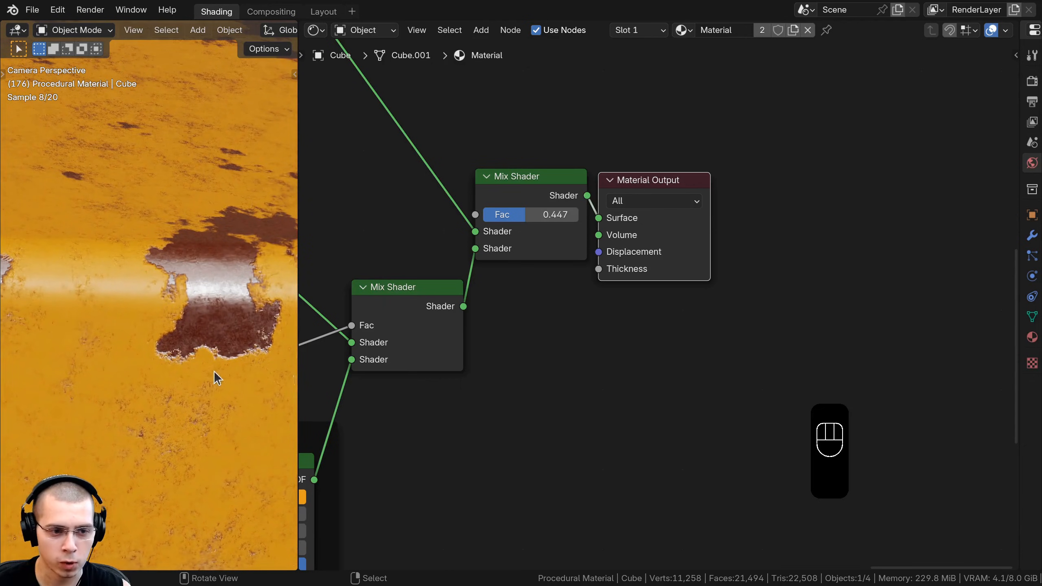
{"action": "scroll", "coordinate": [149, 333], "scroll_direction": "down", "scroll_amount": 6}
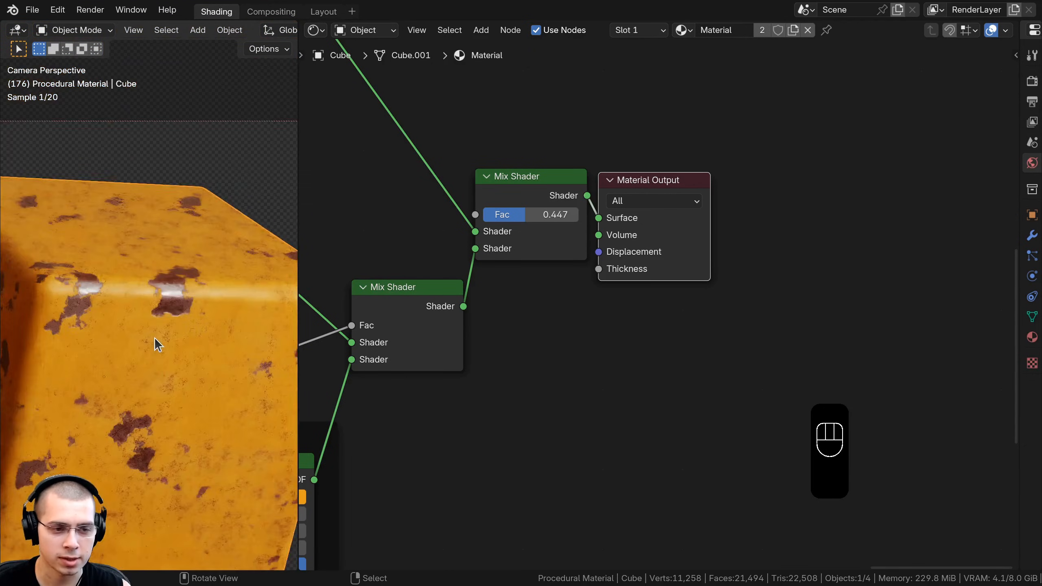
{"action": "mouse_move", "coordinate": [155, 337]}
{"action": "middle_mouse_down", "text": "shift"}
{"action": "mouse_move", "coordinate": [187, 318]}
{"action": "mouse_move", "coordinate": [144, 324]}
{"action": "middle_mouse_up", "text": "shift"}
{"action": "scroll", "coordinate": [186, 318], "scroll_direction": "up", "scroll_amount": 1}
{"action": "scroll", "coordinate": [551, 262], "scroll_direction": "down", "scroll_amount": 3}
Step: Move the new Mix Shader and the Material Output together, farther from the first Mix Shader
{"action": "left_click_drag", "start_coordinate": [533, 207], "coordinate": [647, 288]}
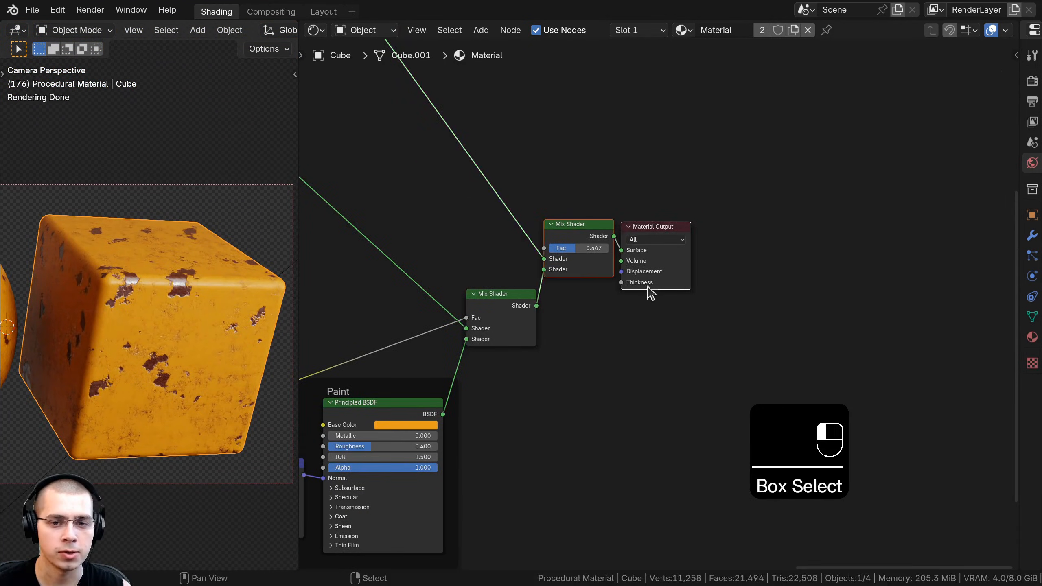
{"action": "key", "text": "g"}
{"action": "left_click", "coordinate": [657, 291]}
{"action": "key", "text": "a"}
Step: Preview Paint Mask 1's Color Ramp on the cube and examine the black mask patches up close
{"action": "scroll", "coordinate": [512, 341], "scroll_direction": "down", "scroll_amount": 8}
{"action": "middle_click_drag", "start_coordinate": [490, 377], "coordinate": [581, 348]}
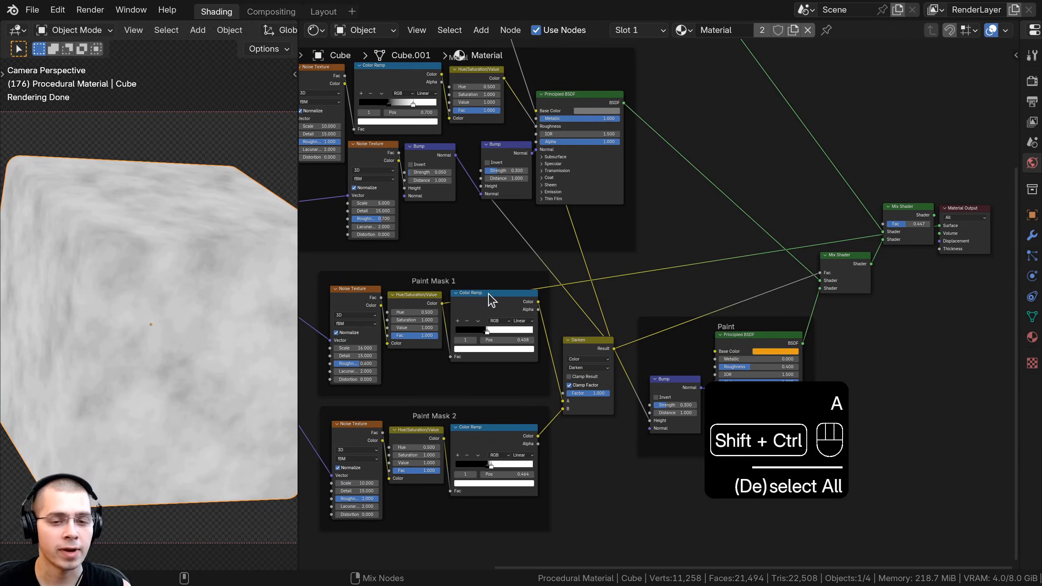
{"action": "left_click", "coordinate": [492, 298], "text": "ctrl+shift"}
{"action": "scroll", "coordinate": [464, 335], "scroll_direction": "up", "scroll_amount": 2}
{"action": "left_click_drag", "start_coordinate": [474, 266], "coordinate": [476, 259]}
{"action": "middle_click_drag", "start_coordinate": [301, 272], "coordinate": [316, 271]}
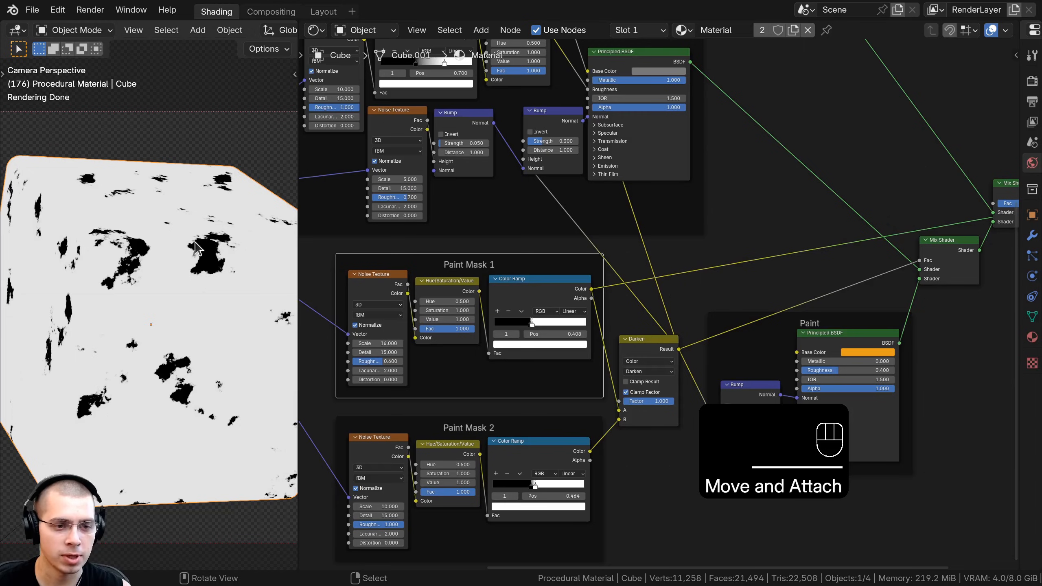
{"action": "middle_click_drag", "start_coordinate": [765, 305], "coordinate": [617, 322]}
{"action": "middle_click_drag", "start_coordinate": [206, 230], "coordinate": [185, 234], "text": "shift"}
{"action": "scroll", "coordinate": [185, 234], "scroll_direction": "up", "scroll_amount": 1}
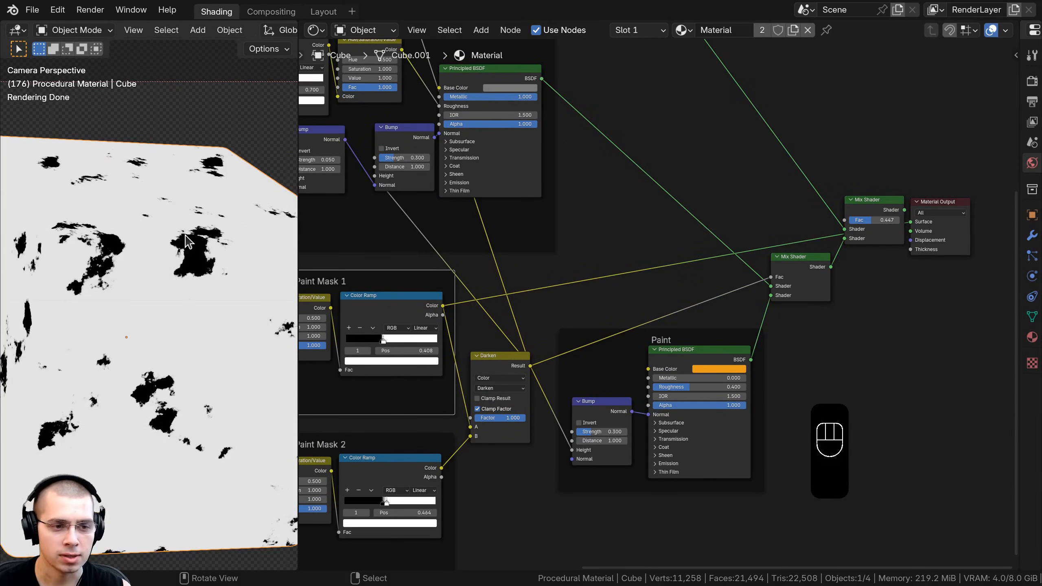
{"action": "middle_click_drag", "start_coordinate": [179, 282], "coordinate": [128, 336], "text": "shift"}
{"action": "scroll", "coordinate": [127, 336], "scroll_direction": "up", "scroll_amount": 5}
{"action": "scroll", "coordinate": [440, 323], "scroll_direction": "down", "scroll_amount": 3}
{"action": "middle_click_drag", "start_coordinate": [440, 323], "coordinate": [463, 311]}
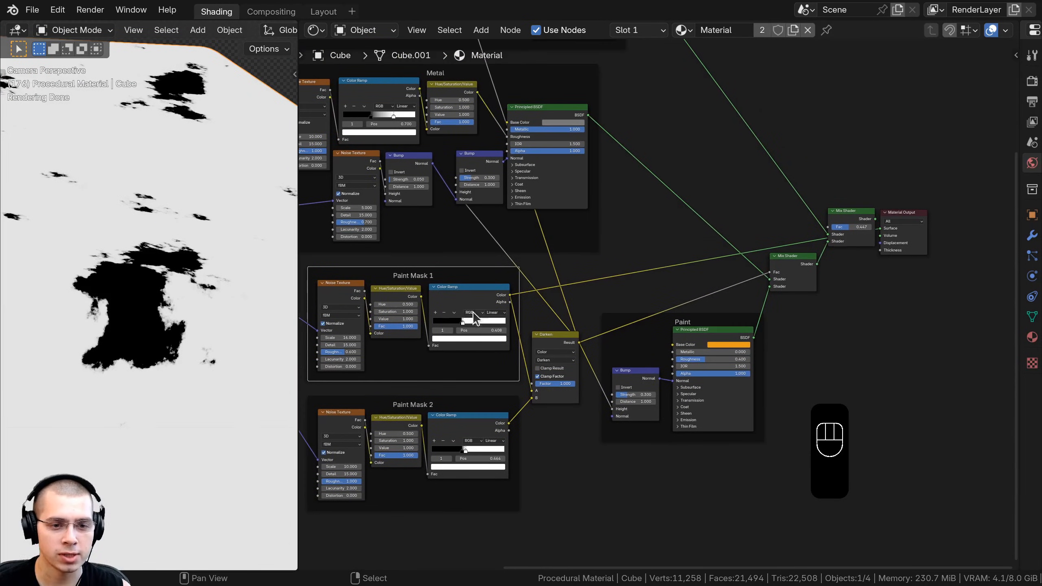
Step: Try driving the rust Mix Shader's factor with Paint Mask 1's Color Ramp color and preview the shader on the cube
{"action": "left_click", "coordinate": [479, 294]}
{"action": "left_click_drag", "start_coordinate": [510, 295], "coordinate": [907, 179]}
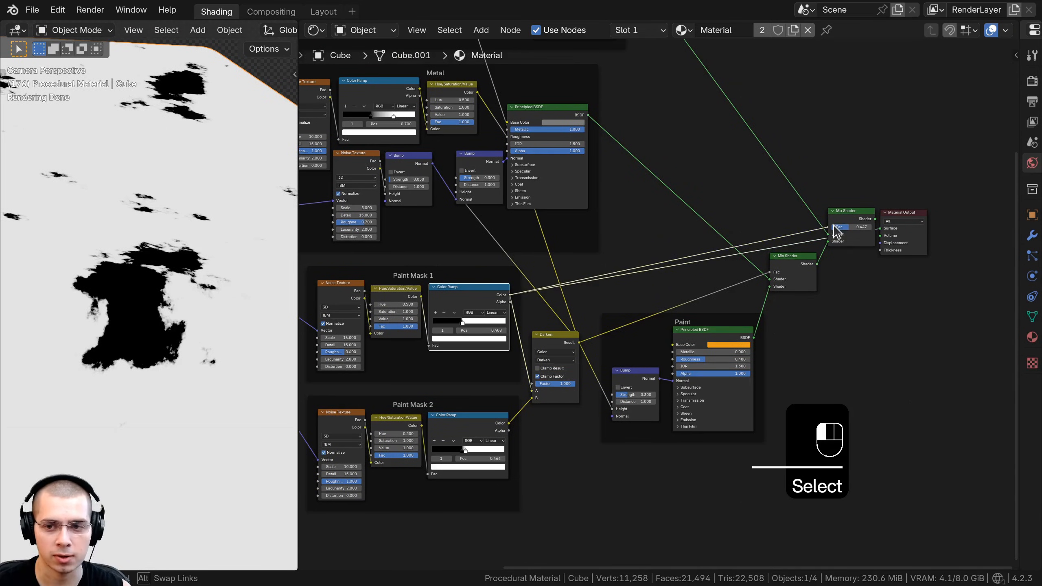
{"action": "left_click_drag", "start_coordinate": [835, 230], "coordinate": [835, 229]}
{"action": "left_click", "coordinate": [858, 220], "text": "ctrl+shift"}
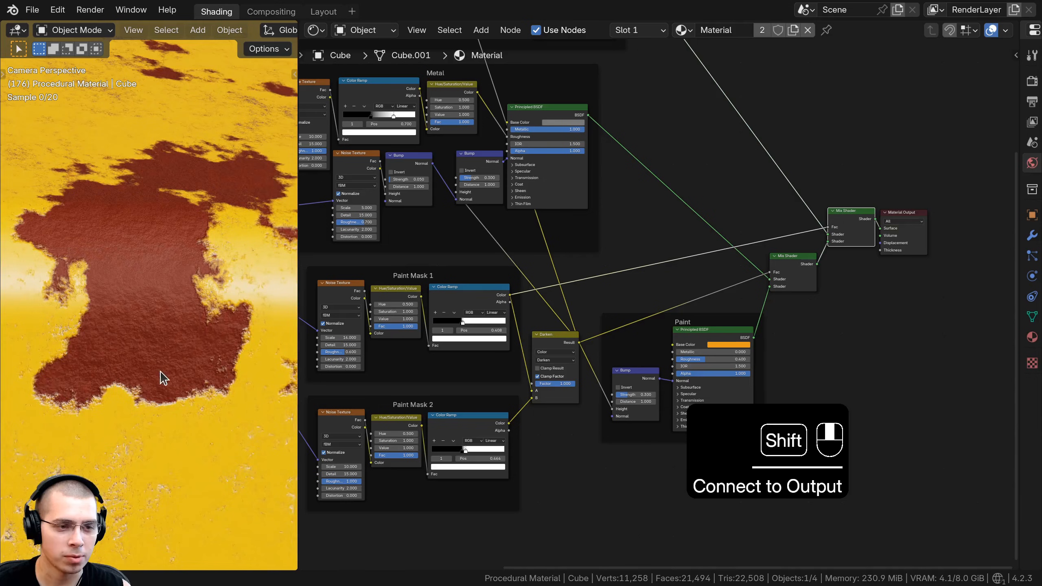
{"action": "middle_click_drag", "start_coordinate": [158, 373], "coordinate": [176, 193], "text": "shift"}
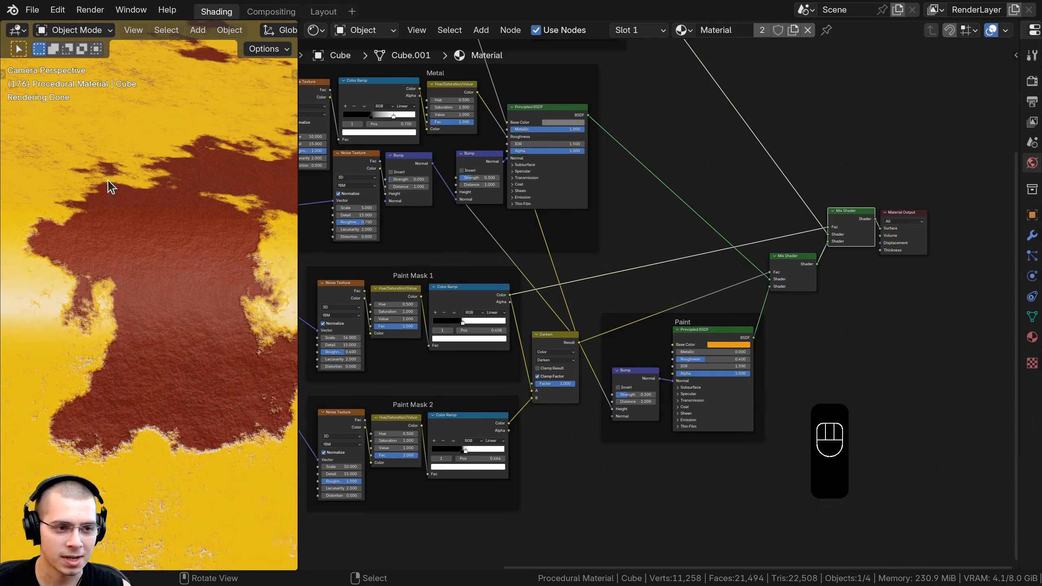
{"action": "scroll", "coordinate": [490, 323], "scroll_direction": "up", "scroll_amount": 2}
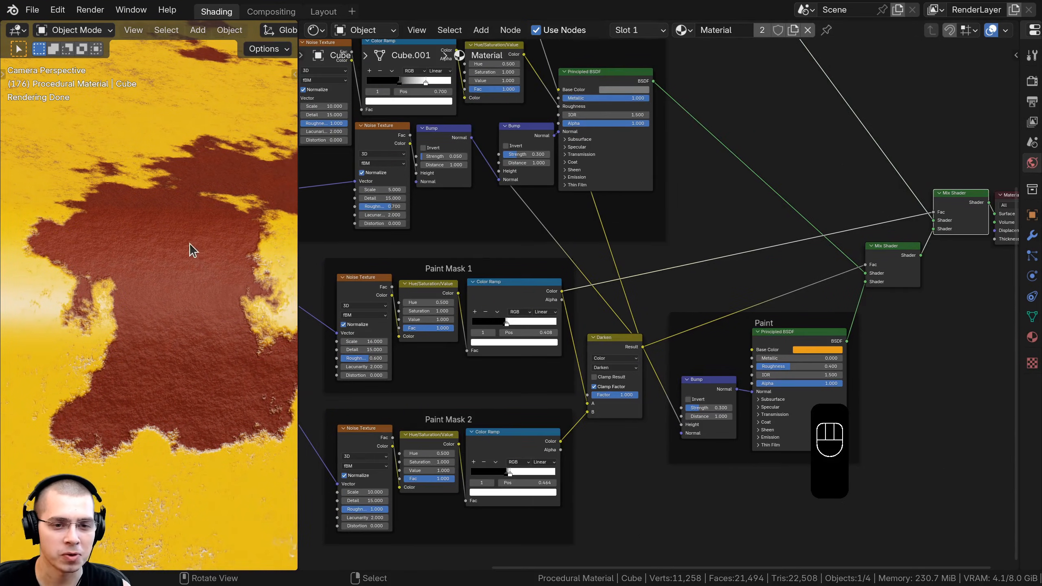
Step: Link Paint Mask 1's Hue/Saturation/Value color to the rust Mix Shader's factor and shift that mask's Color Ramp lower
{"action": "left_click", "coordinate": [438, 284], "text": "ctrl+shift"}
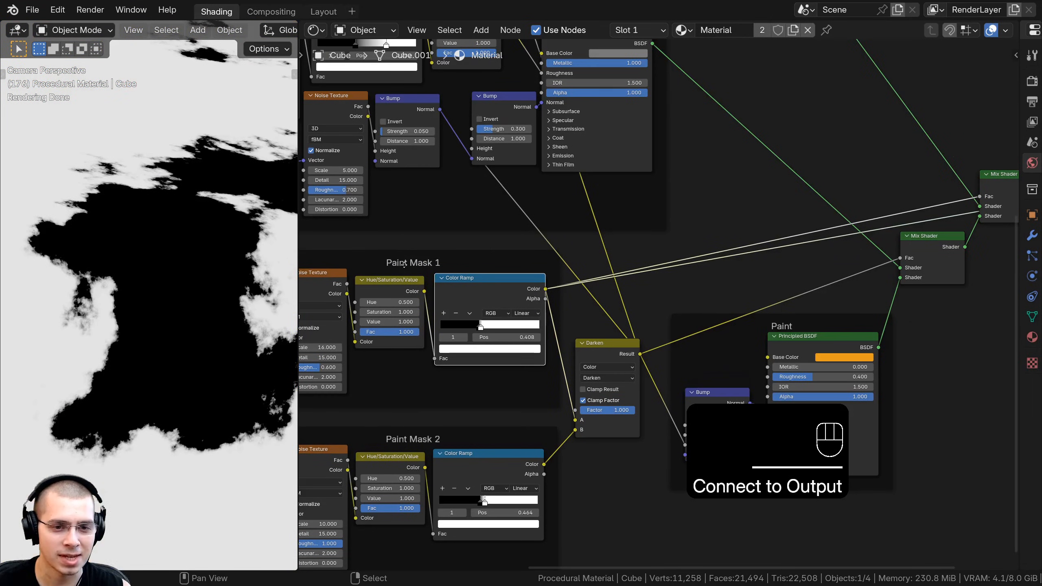
{"action": "mouse_move", "coordinate": [433, 357]}
{"action": "middle_mouse_down"}
{"action": "mouse_move", "coordinate": [585, 351]}
{"action": "mouse_move", "coordinate": [506, 349]}
{"action": "middle_mouse_up"}
{"action": "scroll", "coordinate": [494, 306], "scroll_direction": "up", "scroll_amount": 1}
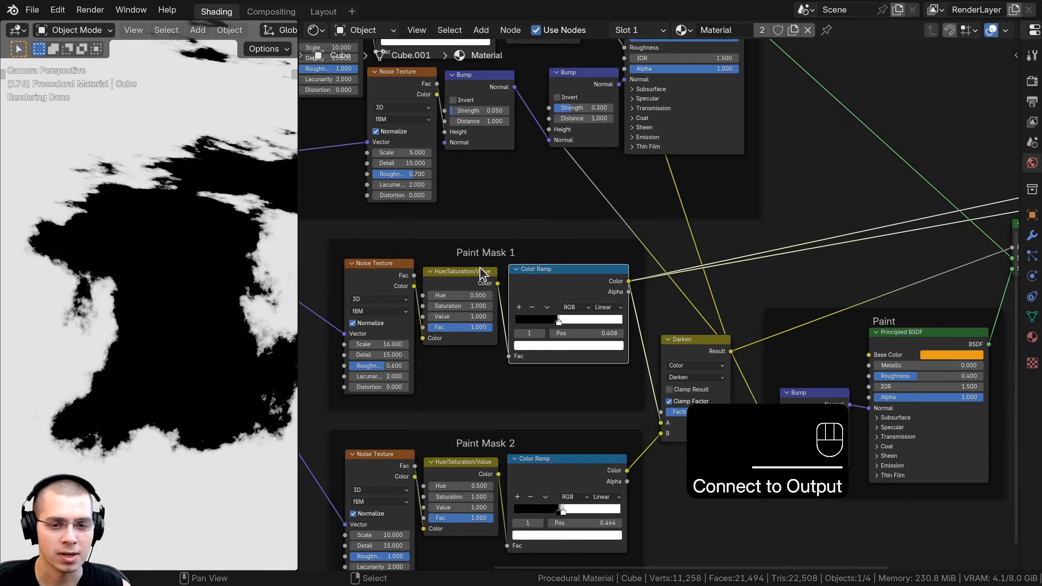
{"action": "left_click", "coordinate": [459, 272]}
{"action": "key", "text": "Home"}
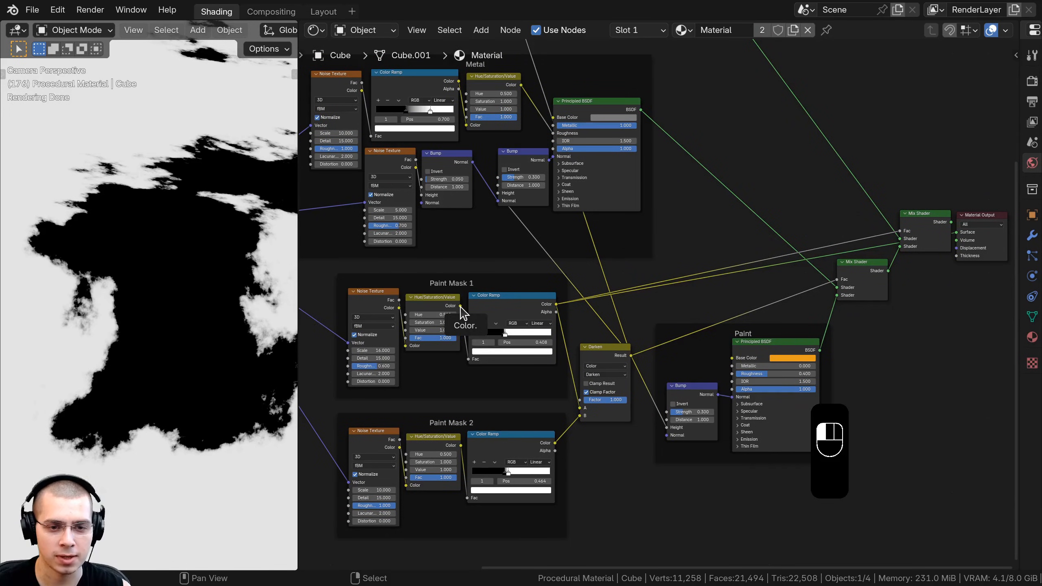
{"action": "mouse_move", "coordinate": [460, 306]}
{"action": "left_mouse_down"}
{"action": "mouse_move", "coordinate": [472, 287]}
{"action": "mouse_move", "coordinate": [861, 167]}
{"action": "mouse_move", "coordinate": [876, 231]}
{"action": "mouse_move", "coordinate": [899, 237]}
{"action": "left_mouse_up"}
{"action": "mouse_move", "coordinate": [487, 318]}
{"action": "left_mouse_down"}
{"action": "mouse_move", "coordinate": [494, 306]}
{"action": "mouse_move", "coordinate": [493, 331]}
{"action": "left_mouse_up"}
{"action": "left_click", "coordinate": [446, 303]}
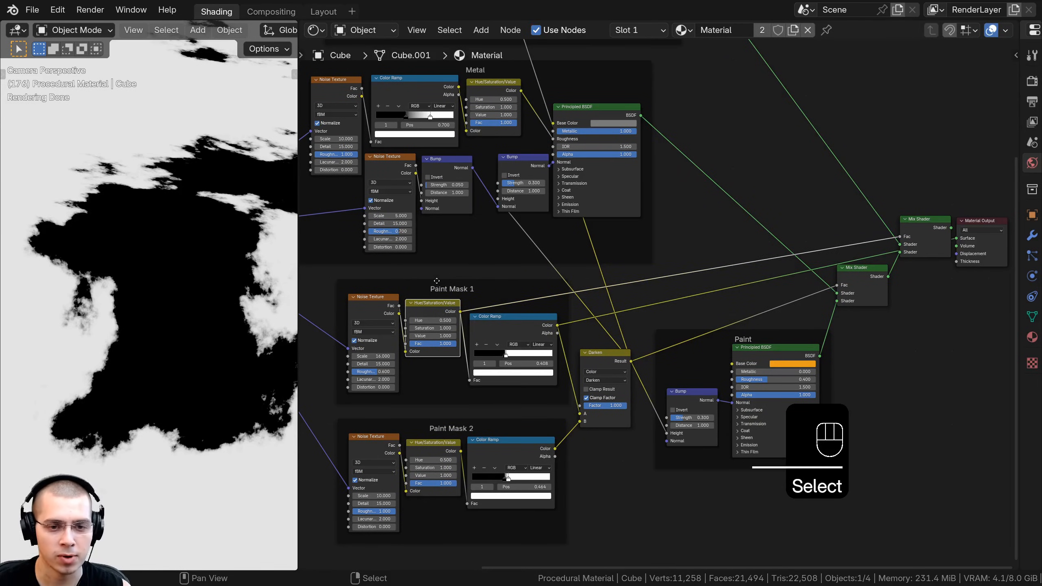
{"action": "left_click", "coordinate": [454, 293]}
Step: Reconnect the rust Mix Shader to the Material Output and examine the rust and bare metal patches on the cube
{"action": "middle_click_drag", "start_coordinate": [969, 263], "coordinate": [882, 279]}
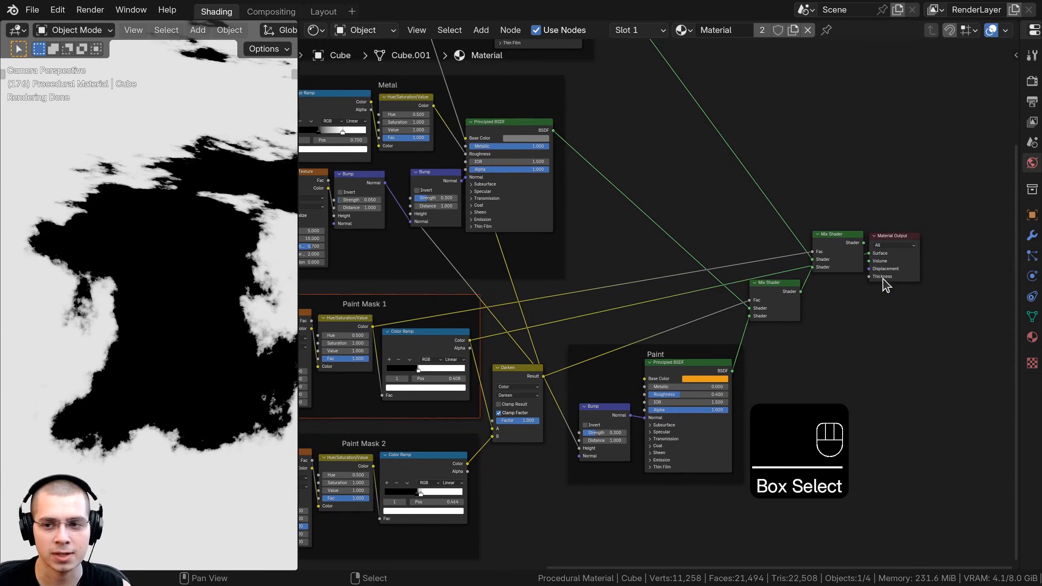
{"action": "left_click", "coordinate": [857, 245], "text": "ctrl+shift"}
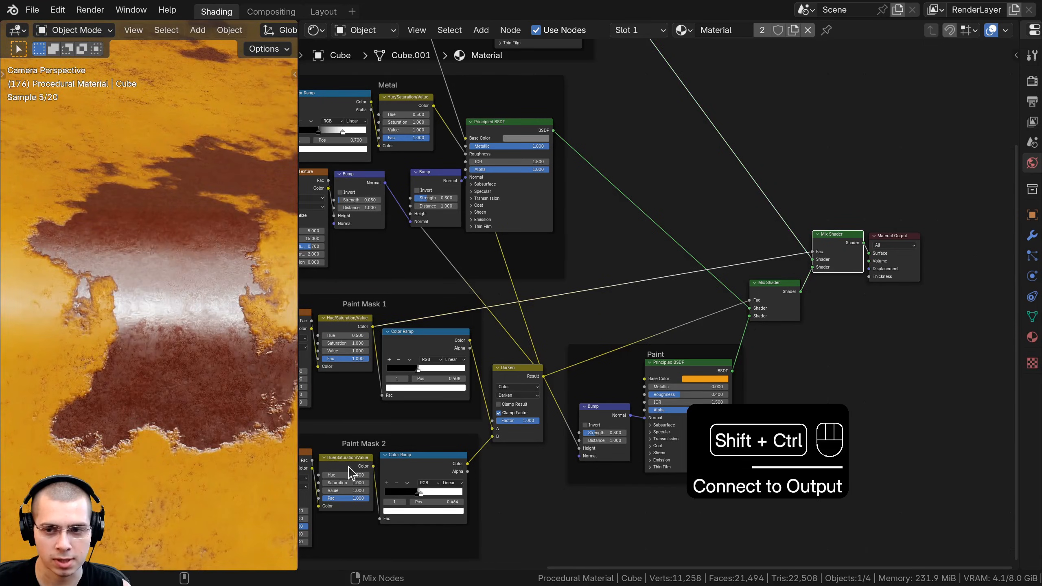
{"action": "scroll", "coordinate": [160, 360], "scroll_direction": "down", "scroll_amount": 5}
{"action": "middle_click_drag", "start_coordinate": [161, 360], "coordinate": [184, 318], "text": "shift"}
{"action": "scroll", "coordinate": [184, 317], "scroll_direction": "down", "scroll_amount": 7}
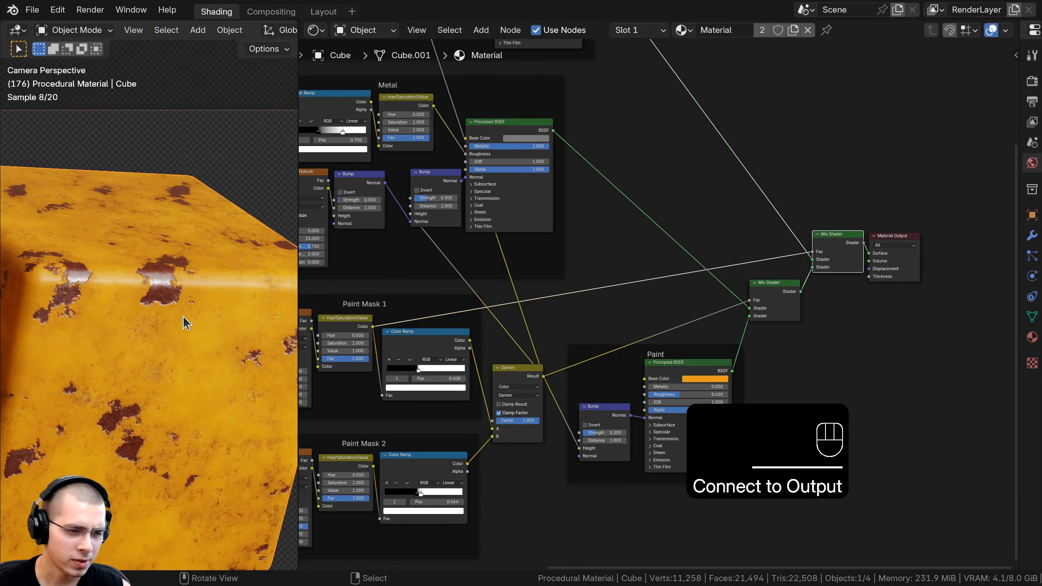
{"action": "scroll", "coordinate": [182, 318], "scroll_direction": "up", "scroll_amount": 6}
{"action": "middle_click_drag", "start_coordinate": [119, 407], "coordinate": [132, 326], "text": "shift"}
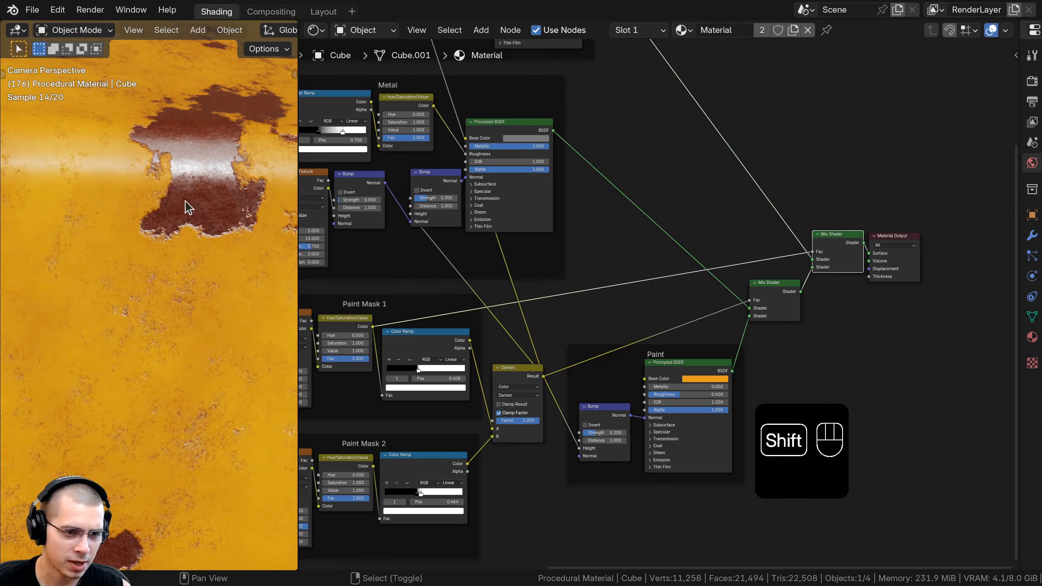
{"action": "middle_click_drag", "start_coordinate": [149, 106], "coordinate": [119, 259], "text": "shift"}
{"action": "scroll", "coordinate": [119, 265], "scroll_direction": "up", "scroll_amount": 3}
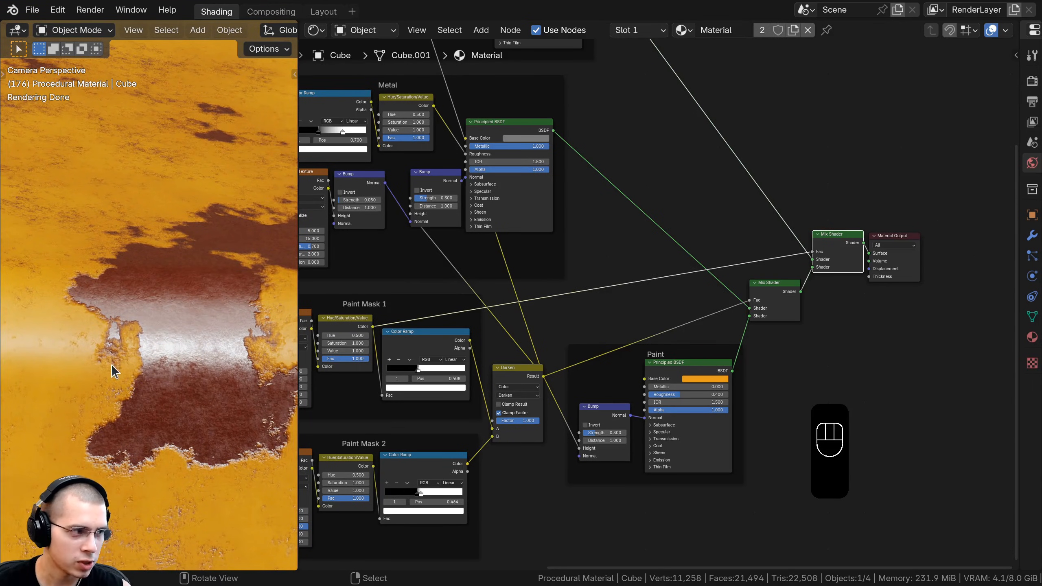
{"action": "middle_click_drag", "start_coordinate": [114, 372], "coordinate": [116, 244], "text": "shift"}
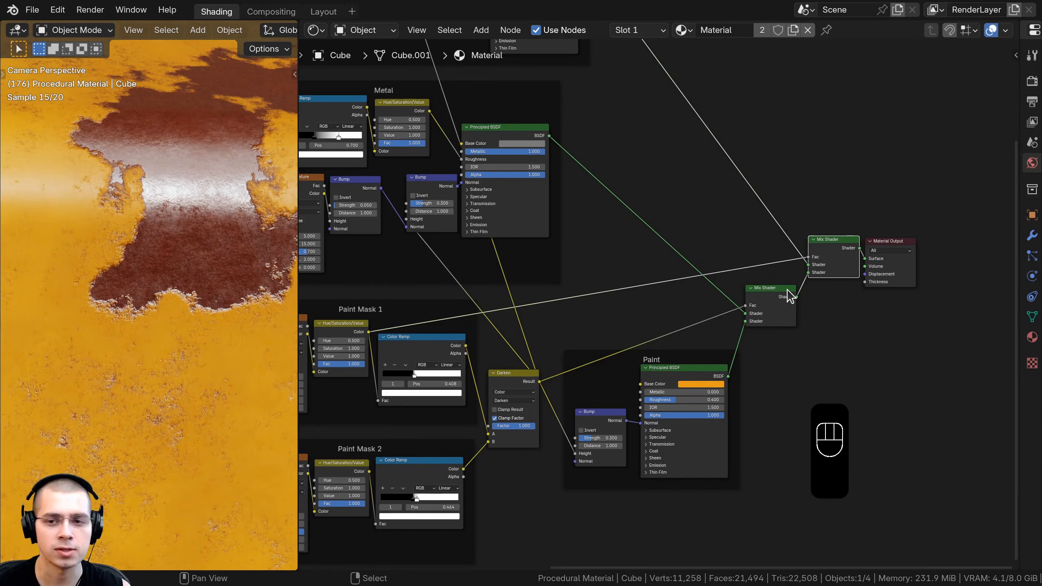
Step: Add a Color Ramp node on the link between Paint Mask 1's Hue/Saturation/Value node and the rust Mix Shader's factor
{"action": "middle_click_drag", "start_coordinate": [788, 296], "coordinate": [804, 279]}
{"action": "key", "text": "shift+a"}
{"action": "left_click", "coordinate": [714, 201]}
{"action": "type", "text": "col"}
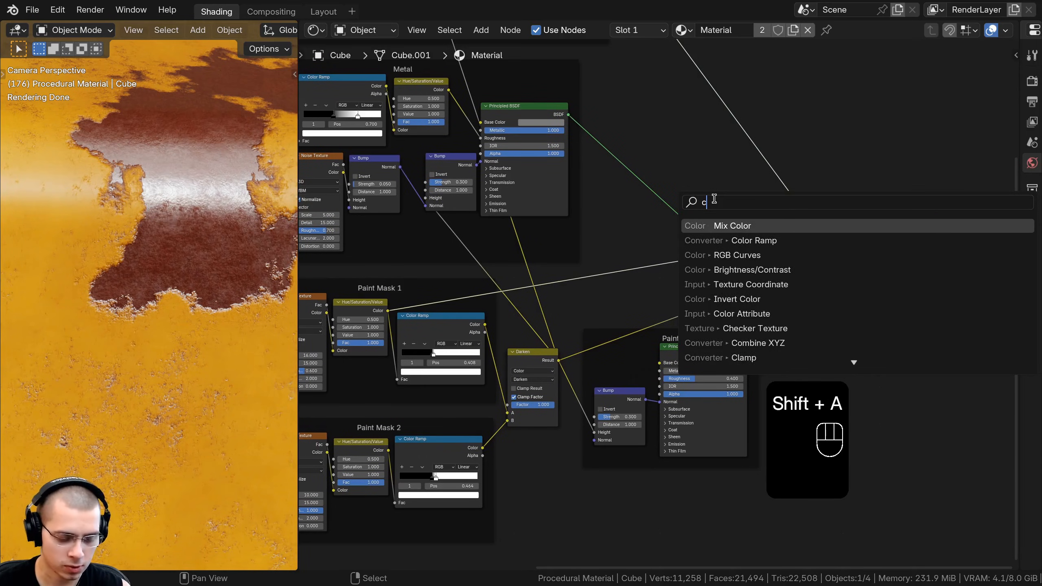
{"action": "left_click", "coordinate": [735, 241]}
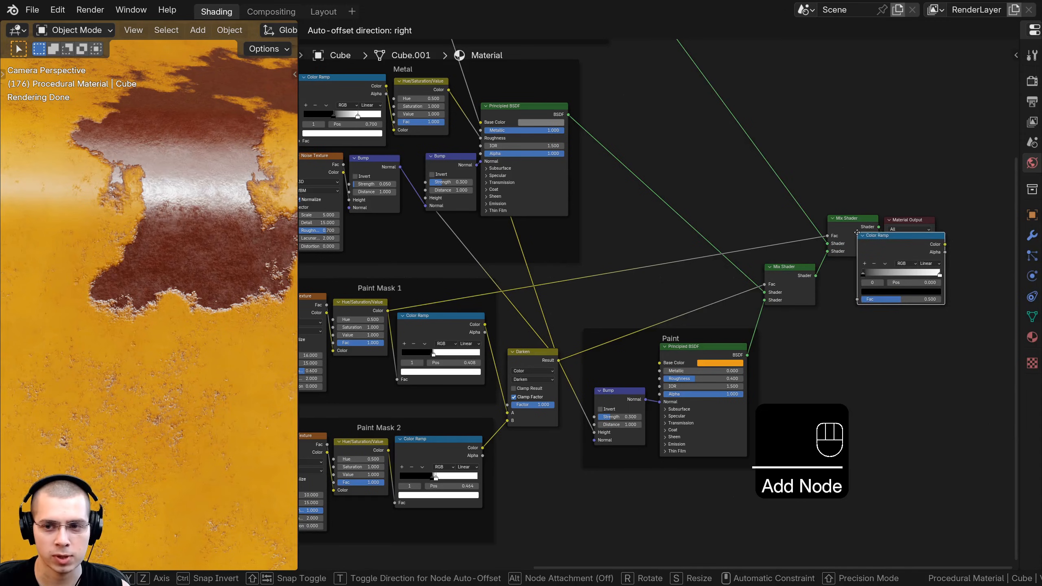
{"action": "left_click", "coordinate": [654, 194]}
Step: Sharpen the new Color Ramp's transition by moving the black stop near the middle and the white stop to position 0.517
{"action": "scroll", "coordinate": [653, 226], "scroll_direction": "up", "scroll_amount": 4}
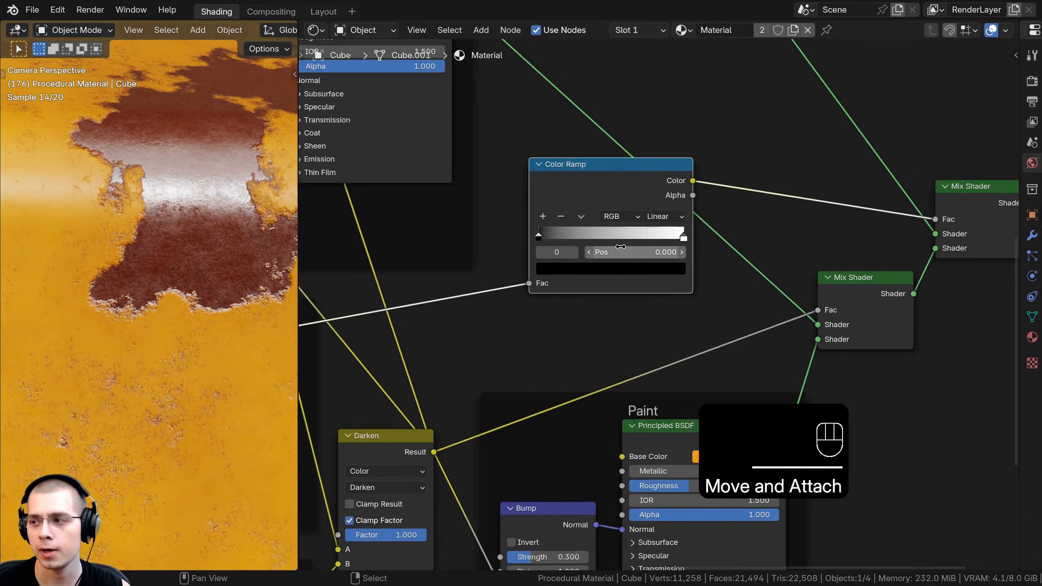
{"action": "left_click_drag", "start_coordinate": [521, 222], "coordinate": [615, 215]}
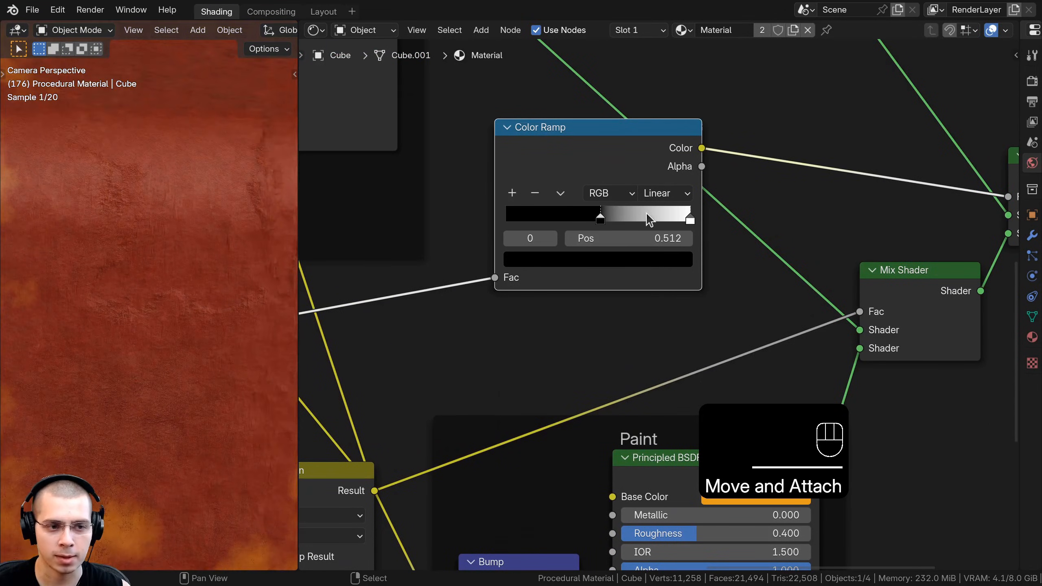
{"action": "left_click_drag", "start_coordinate": [690, 218], "coordinate": [608, 218]}
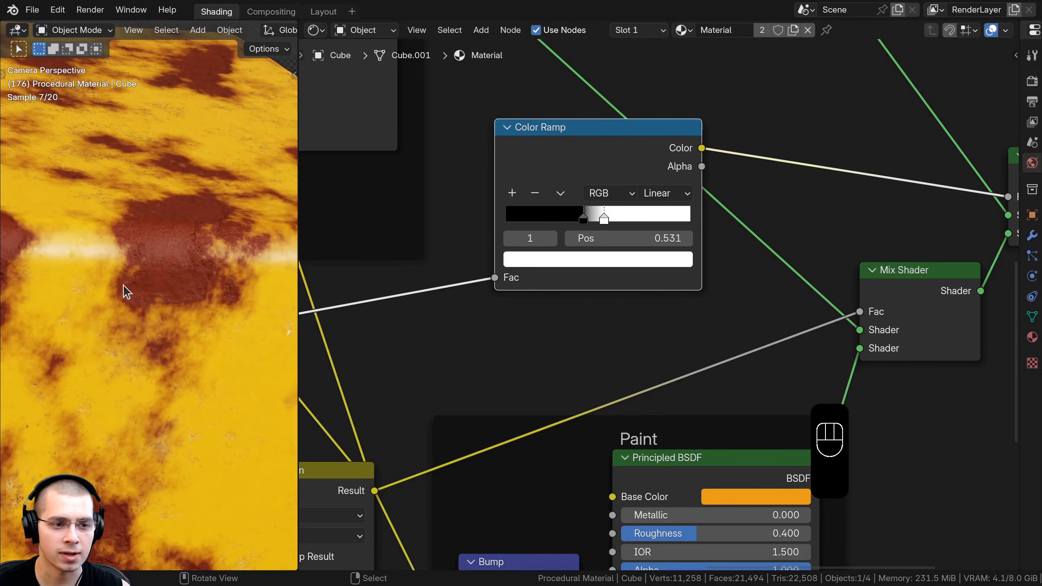
{"action": "scroll", "coordinate": [161, 157], "scroll_direction": "up", "scroll_amount": 2}
{"action": "mouse_move", "coordinate": [608, 215]}
{"action": "left_mouse_down"}
{"action": "mouse_move", "coordinate": [634, 214]}
{"action": "mouse_move", "coordinate": [605, 215]}
{"action": "left_mouse_up"}
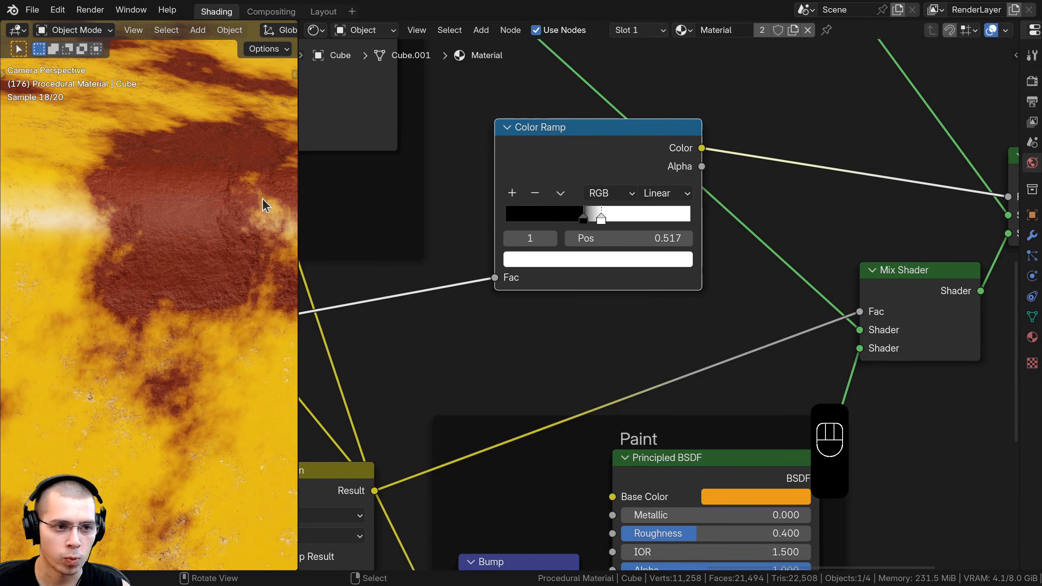
{"action": "middle_click_drag", "start_coordinate": [542, 238], "coordinate": [553, 246]}
{"action": "scroll", "coordinate": [586, 238], "scroll_direction": "up", "scroll_amount": 2}
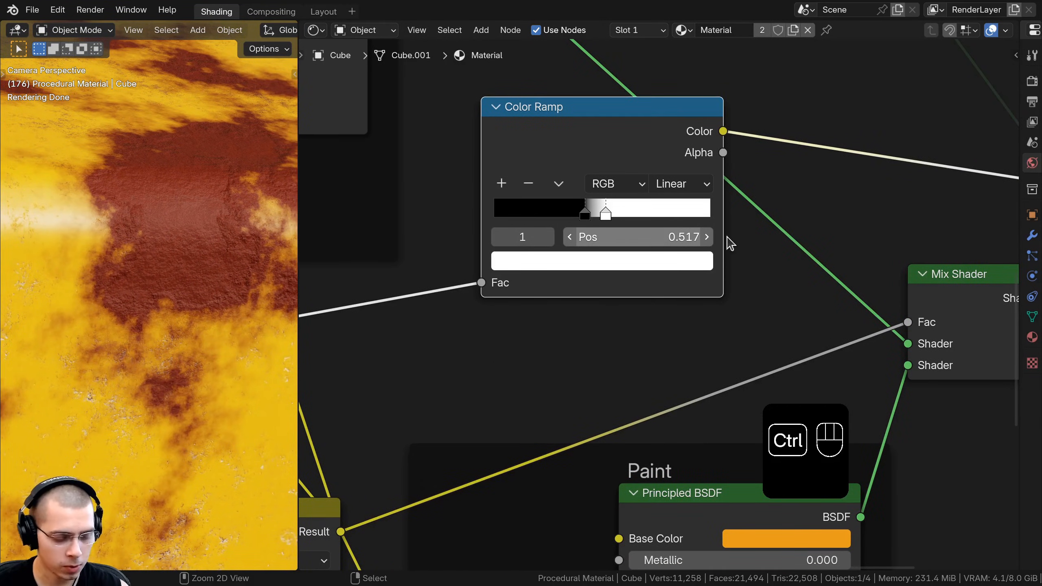
Step: Add a white stop to the Color Ramp and place a white stop before the black one at position 0.329
{"action": "left_click", "coordinate": [659, 209], "text": "ctrl"}
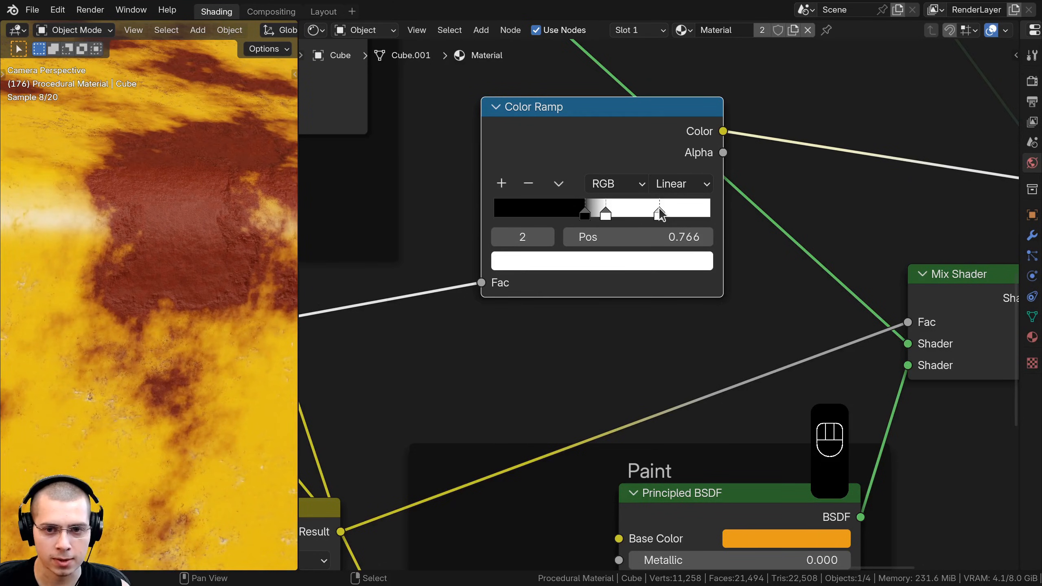
{"action": "left_click_drag", "start_coordinate": [604, 214], "coordinate": [573, 213]}
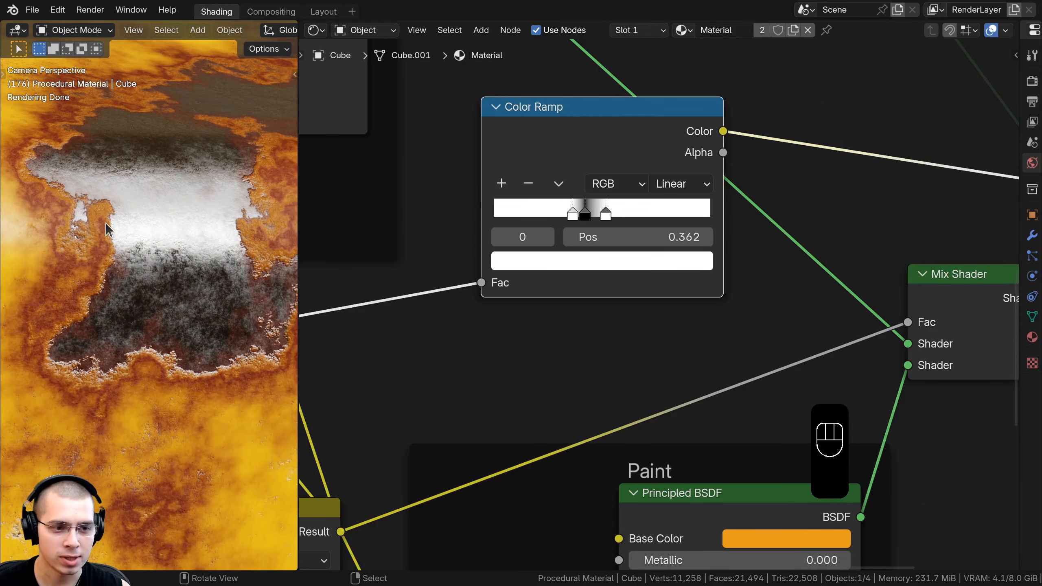
{"action": "scroll", "coordinate": [159, 357], "scroll_direction": "up", "scroll_amount": 3}
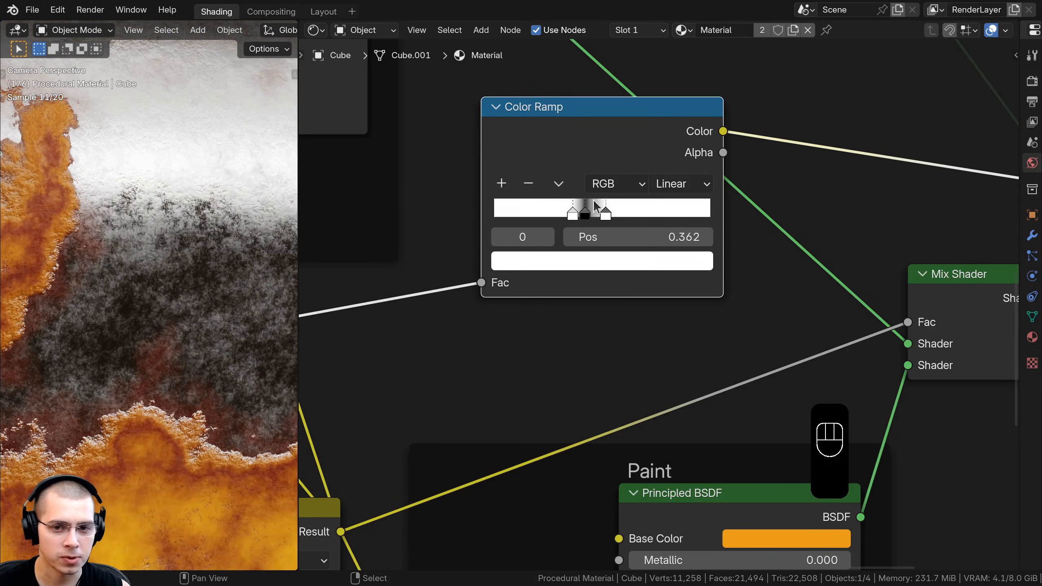
{"action": "left_click_drag", "start_coordinate": [569, 214], "coordinate": [562, 214]}
{"action": "mouse_move", "coordinate": [178, 258]}
{"action": "middle_mouse_down", "text": "shift"}
{"action": "mouse_move", "coordinate": [174, 286]}
{"action": "mouse_move", "coordinate": [179, 259]}
{"action": "middle_mouse_up", "text": "shift"}
{"action": "scroll", "coordinate": [513, 210], "scroll_direction": "up", "scroll_amount": 2}
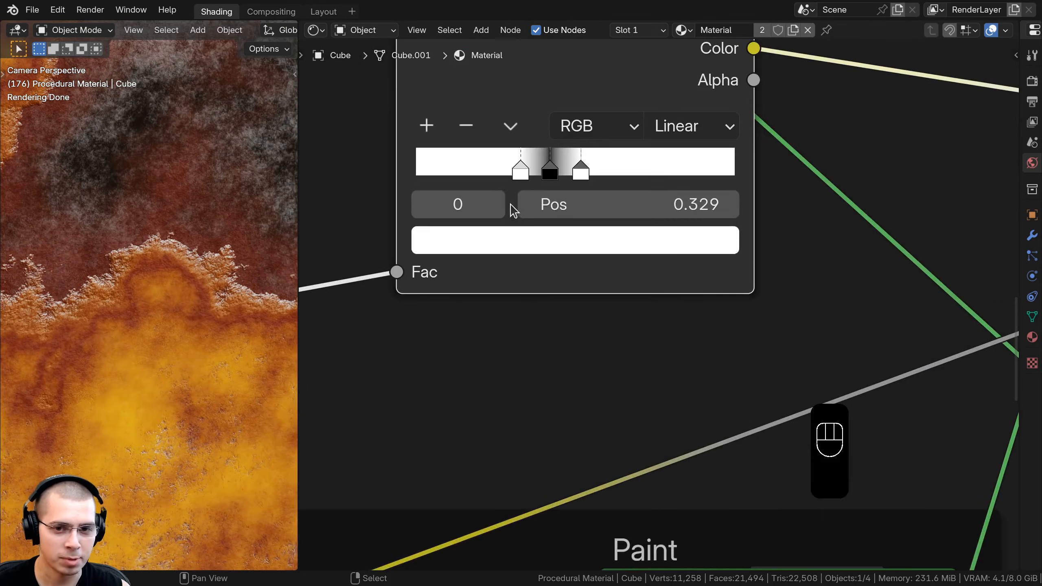
Step: Set the Color Ramp's first white stop to about 0.34, the black stop to 0.403 and the last white stop to 0.536
{"action": "left_click", "coordinate": [524, 169]}
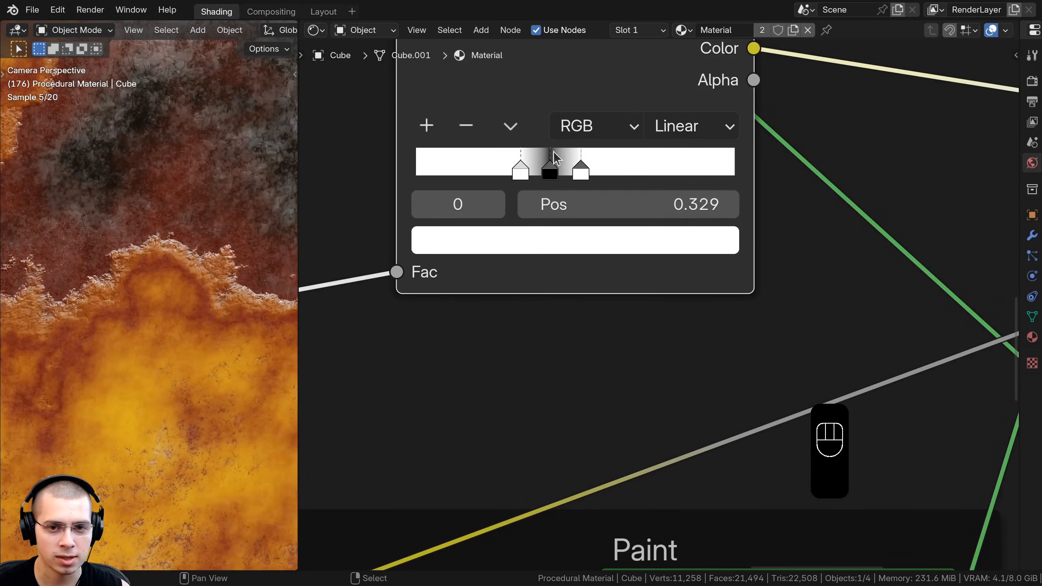
{"action": "left_click", "coordinate": [550, 173]}
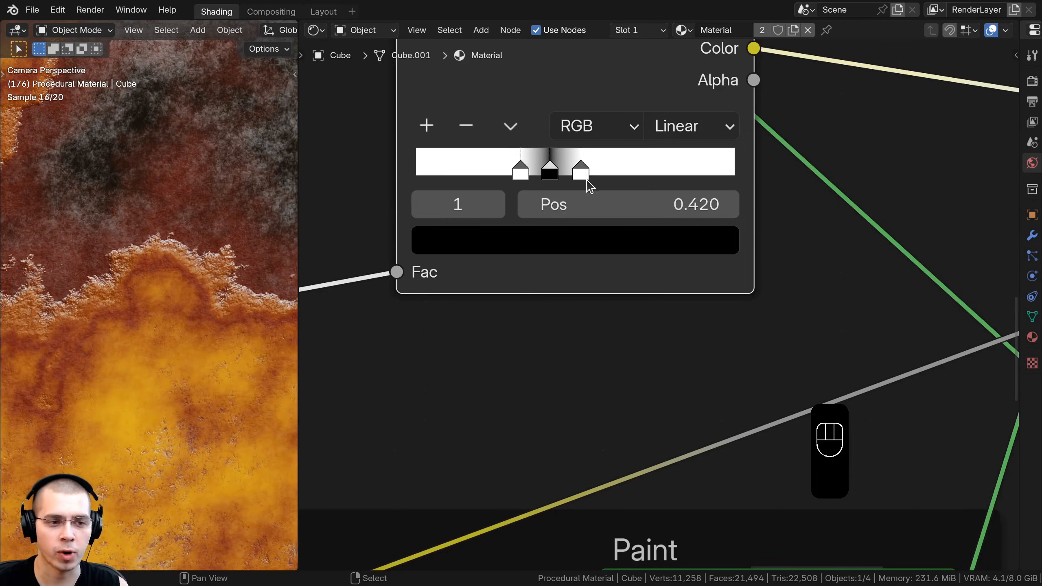
{"action": "left_click_drag", "start_coordinate": [554, 169], "coordinate": [520, 167]}
{"action": "middle_click_drag", "start_coordinate": [552, 166], "coordinate": [555, 180]}
{"action": "left_click_drag", "start_coordinate": [555, 179], "coordinate": [532, 190]}
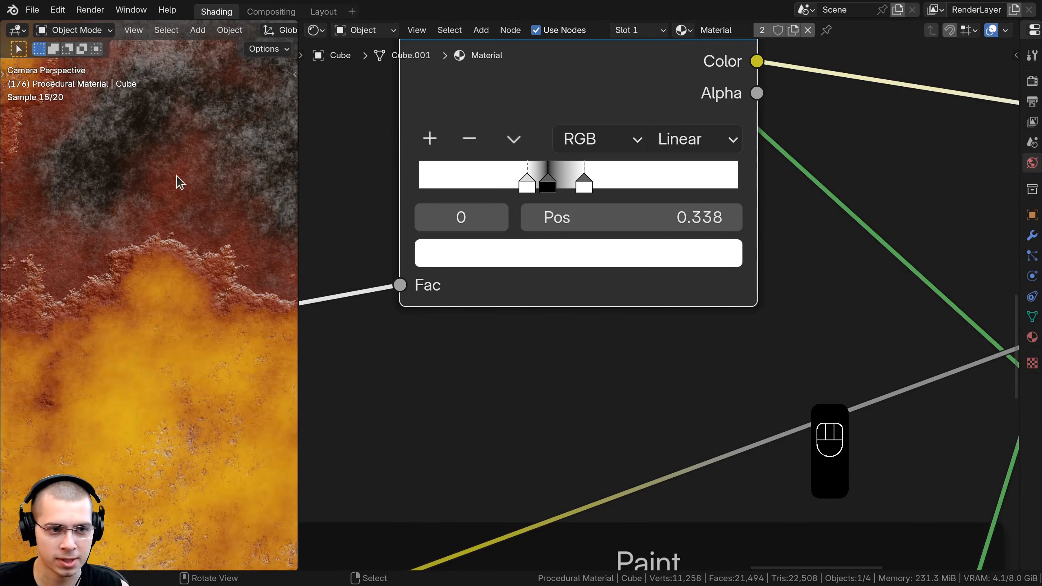
{"action": "middle_click_drag", "start_coordinate": [181, 183], "coordinate": [189, 242], "text": "shift"}
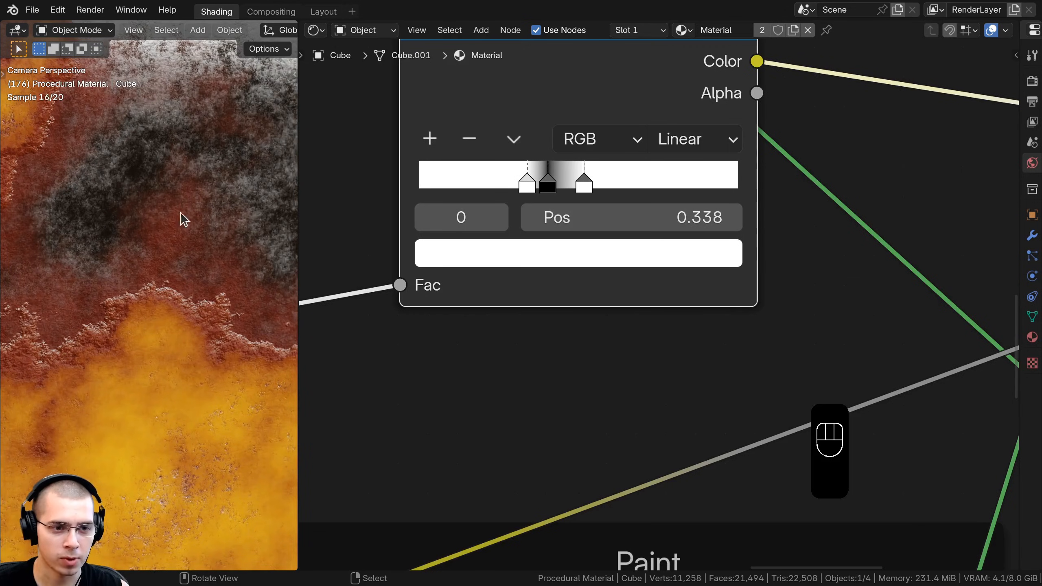
{"action": "left_click_drag", "start_coordinate": [525, 181], "coordinate": [591, 182]}
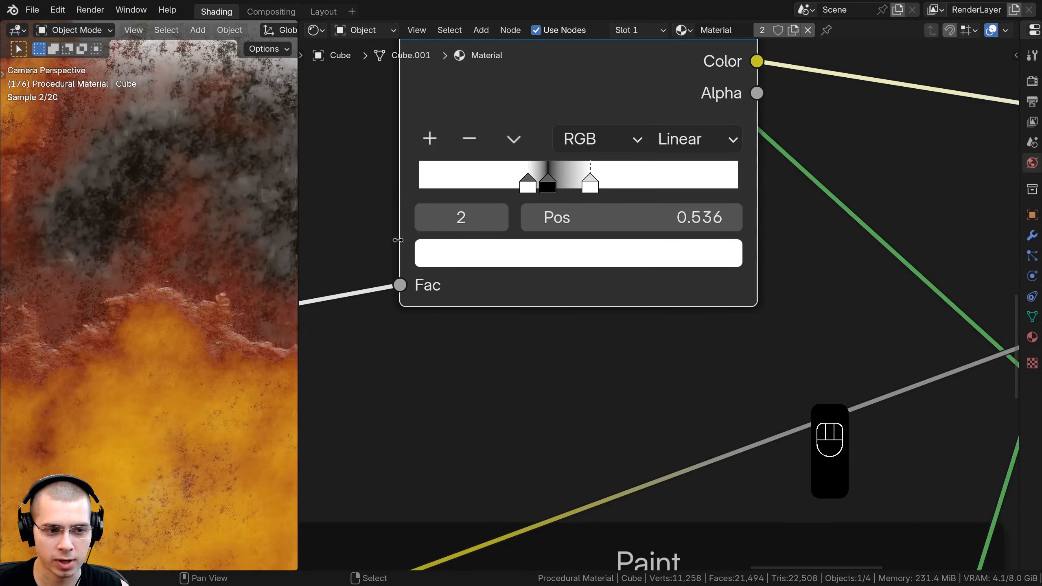
Step: Examine the rust edges and bare metal patches on the cube's front face and corner
{"action": "scroll", "coordinate": [155, 290], "scroll_direction": "down", "scroll_amount": 3}
{"action": "middle_click_drag", "start_coordinate": [164, 290], "coordinate": [168, 256], "text": "shift"}
{"action": "scroll", "coordinate": [184, 288], "scroll_direction": "down", "scroll_amount": 5}
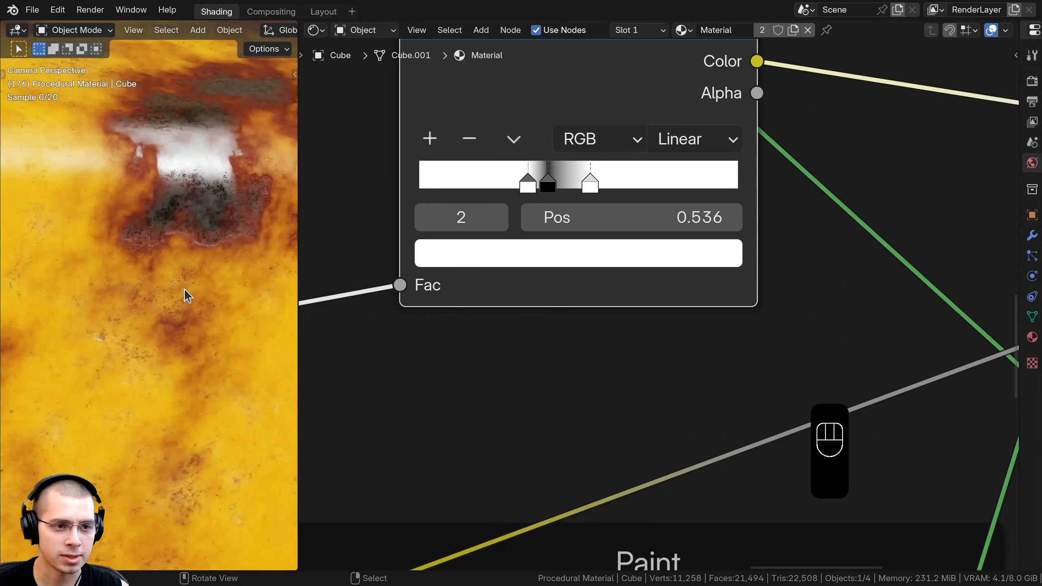
{"action": "middle_click_drag", "start_coordinate": [125, 435], "coordinate": [187, 447], "text": "shift"}
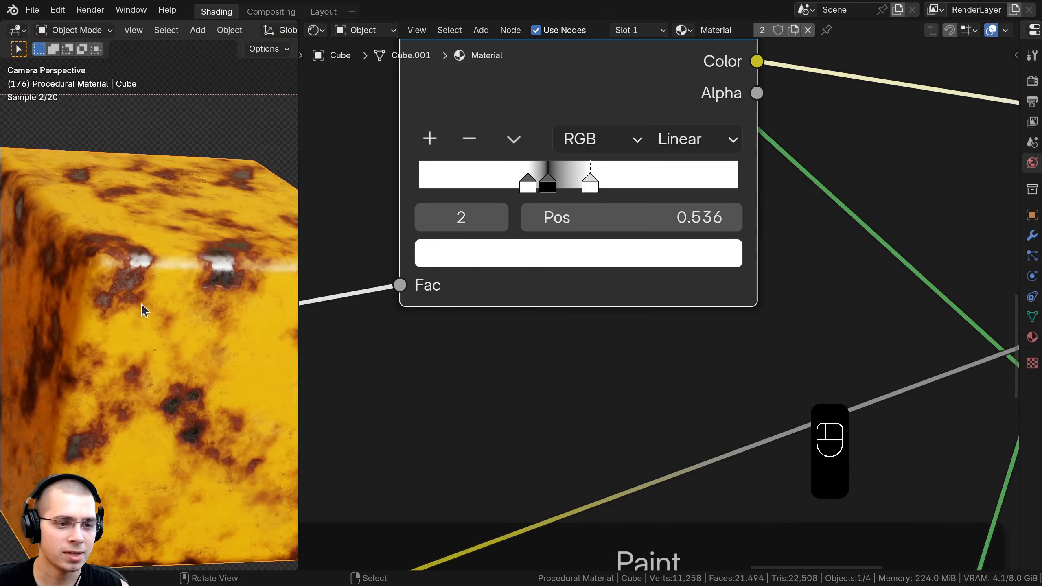
{"action": "scroll", "coordinate": [108, 181], "scroll_direction": "up", "scroll_amount": 6}
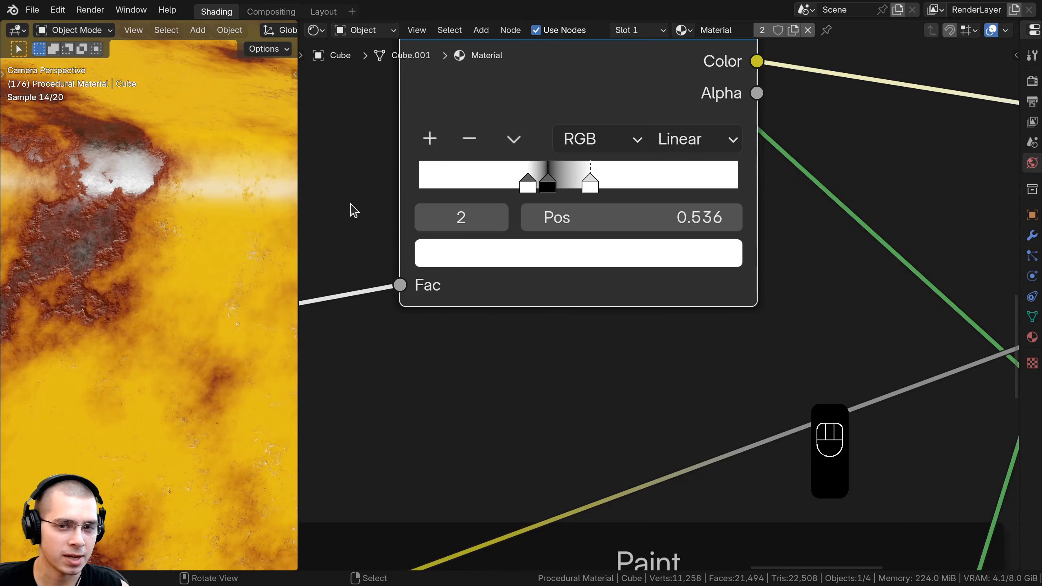
{"action": "scroll", "coordinate": [354, 210], "scroll_direction": "down", "scroll_amount": 2}
{"action": "scroll", "coordinate": [570, 274], "scroll_direction": "up", "scroll_amount": 2}
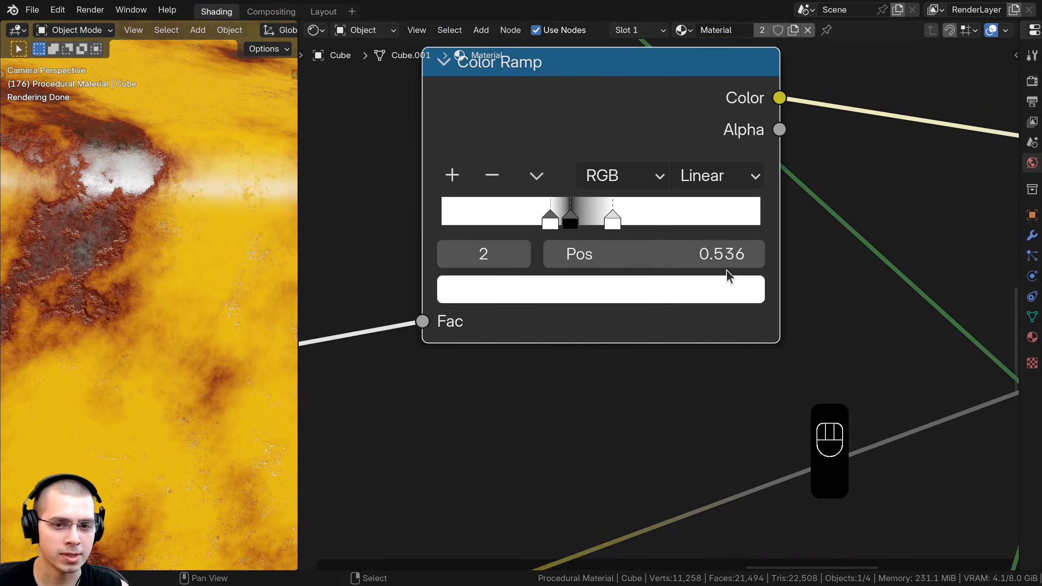
Step: Set the Color Ramp's middle stop at position 0.403 to the grey 6A6A6A
{"action": "middle_click_drag", "start_coordinate": [726, 270], "coordinate": [749, 295]}
{"action": "left_click", "coordinate": [594, 247]}
{"action": "scroll", "coordinate": [598, 247], "scroll_direction": "down", "scroll_amount": 2}
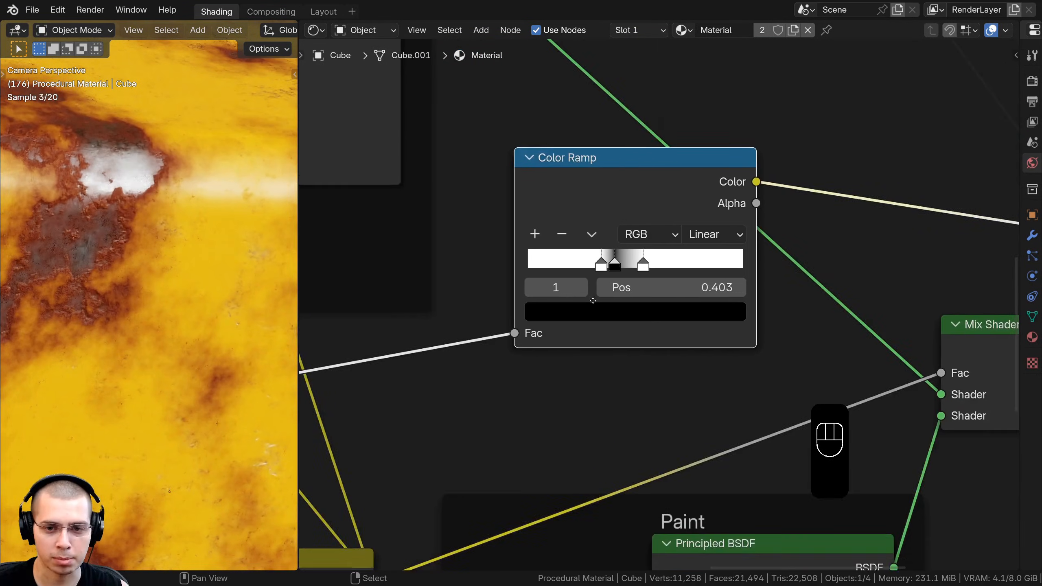
{"action": "left_click", "coordinate": [598, 328]}
{"action": "left_click_drag", "start_coordinate": [729, 191], "coordinate": [726, 116]}
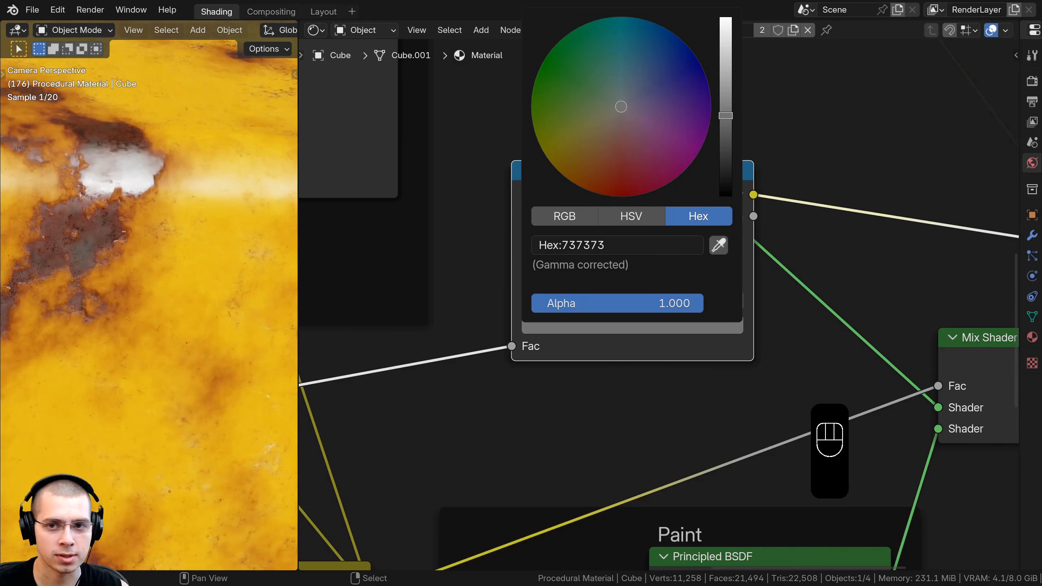
{"action": "key", "text": "ctrl+v"}
{"action": "left_click", "coordinate": [628, 328]}
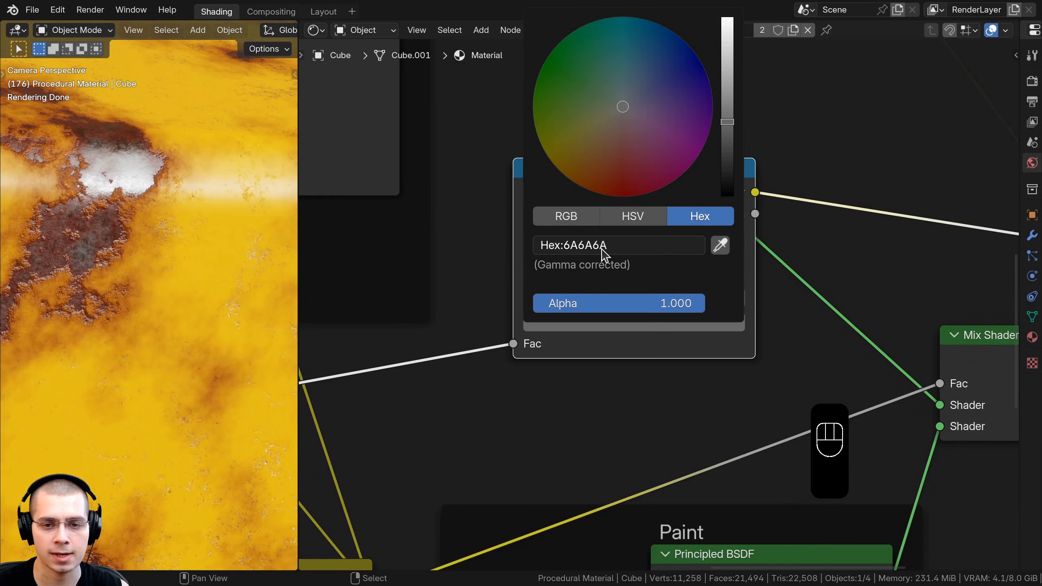
{"action": "scroll", "coordinate": [595, 260], "scroll_direction": "up", "scroll_amount": 2}
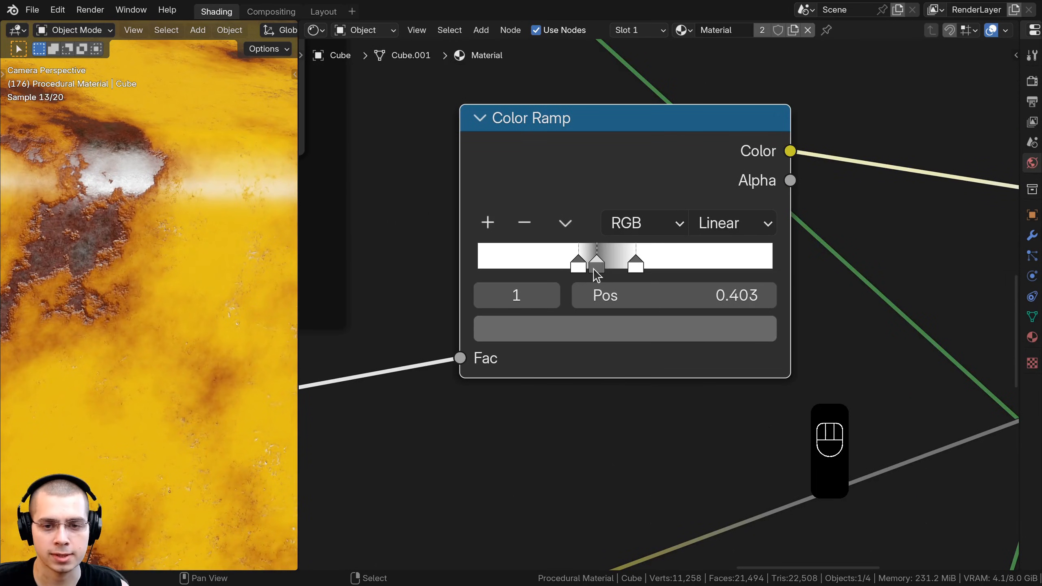
Step: Add a Map Range node on the link between the new Color Ramp and the rust Mix Shader's factor
{"action": "scroll", "coordinate": [139, 298], "scroll_direction": "down", "scroll_amount": 8}
{"action": "middle_click_drag", "start_coordinate": [124, 308], "coordinate": [172, 300], "text": "shift"}
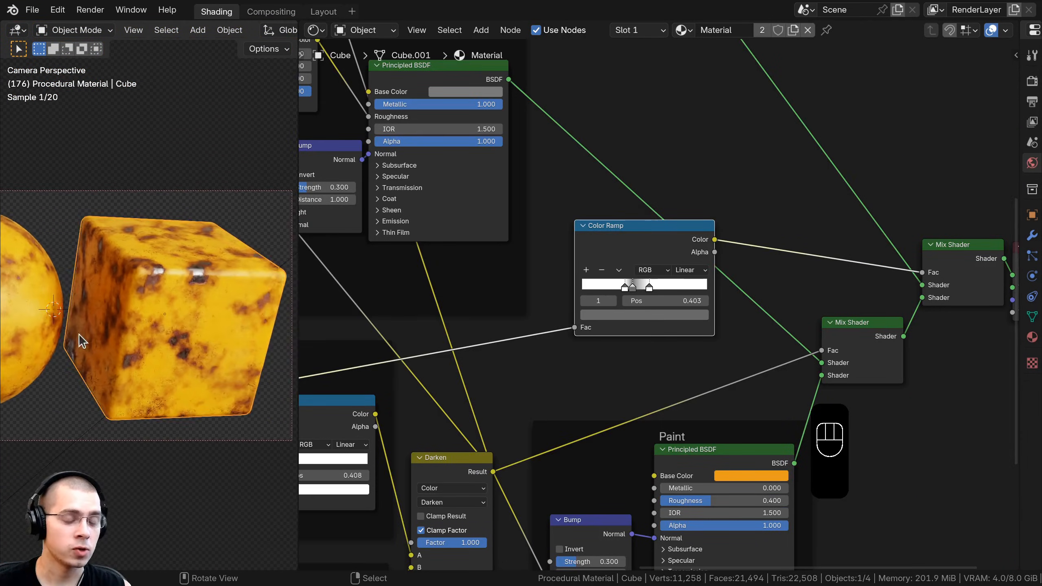
{"action": "scroll", "coordinate": [168, 318], "scroll_direction": "up", "scroll_amount": 4}
{"action": "left_click_drag", "start_coordinate": [620, 247], "coordinate": [600, 237]}
{"action": "middle_click_drag", "start_coordinate": [618, 250], "coordinate": [553, 273]}
{"action": "scroll", "coordinate": [556, 271], "scroll_direction": "up", "scroll_amount": 2}
{"action": "key", "text": "shift+a"}
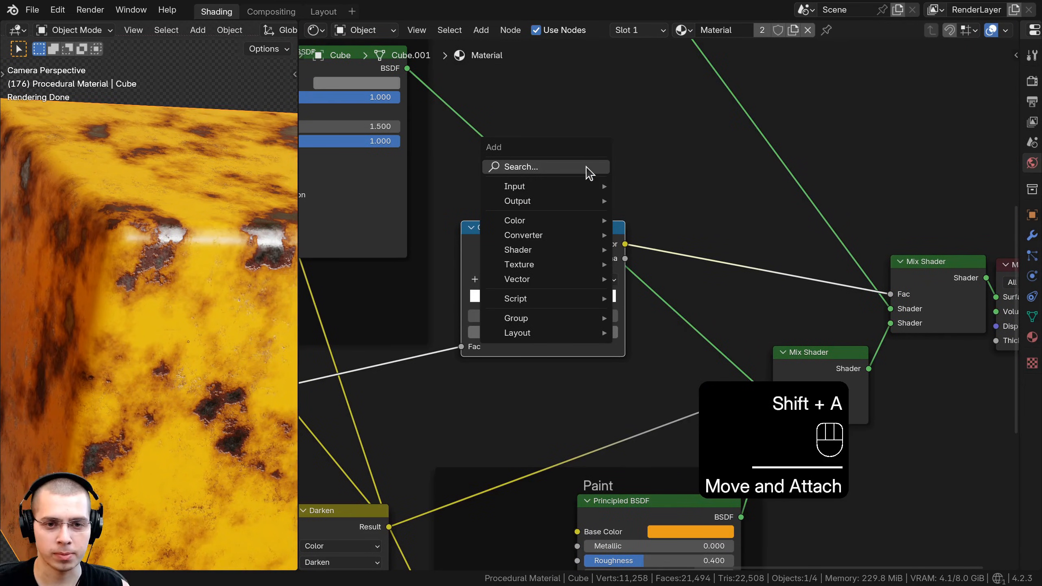
{"action": "left_click", "coordinate": [587, 169]}
{"action": "type", "text": "map"}
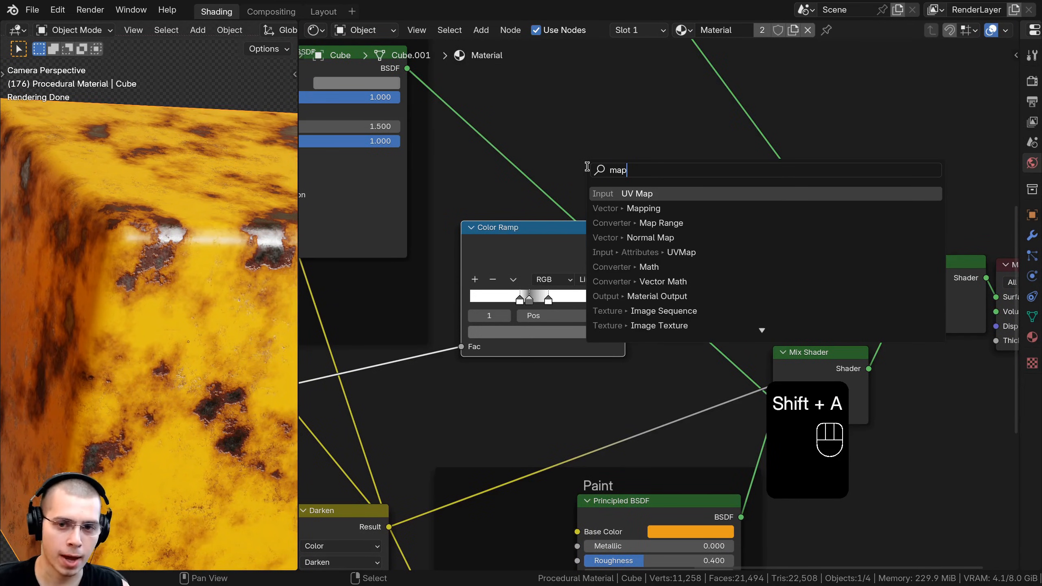
{"action": "left_click", "coordinate": [640, 223]}
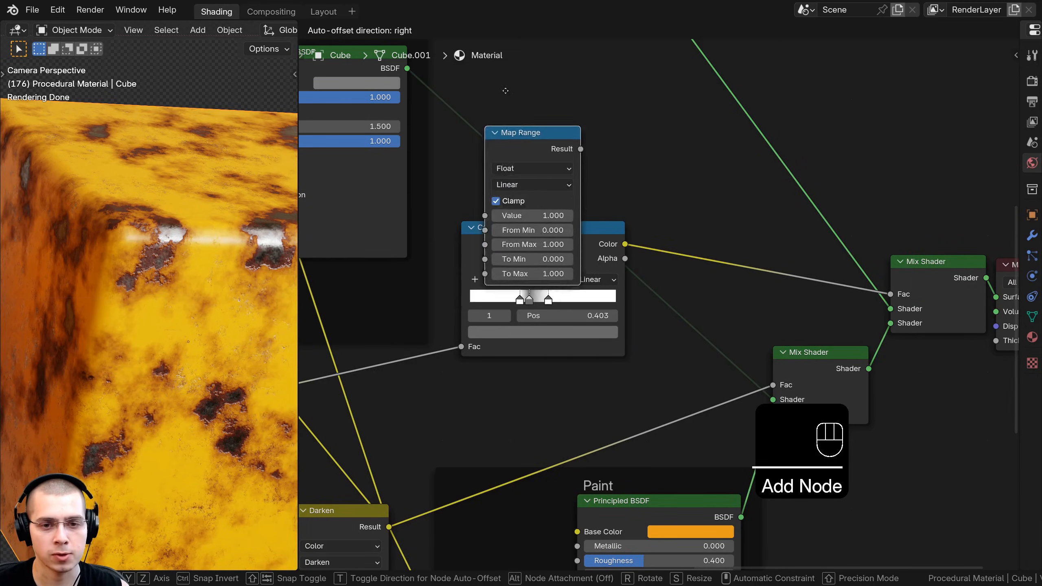
{"action": "left_click", "coordinate": [646, 180]}
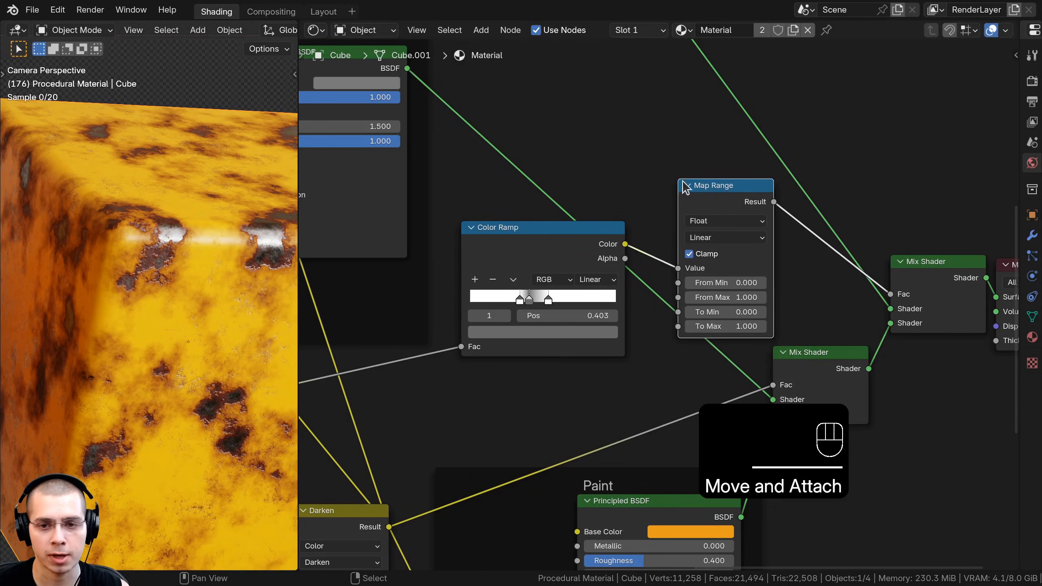
Step: Place the Map Range node directly beside the Color Ramp that feeds it
{"action": "scroll", "coordinate": [693, 246], "scroll_direction": "up", "scroll_amount": 2}
{"action": "left_click_drag", "start_coordinate": [689, 307], "coordinate": [723, 306], "text": "shift"}
{"action": "right_click", "coordinate": [678, 308]}
{"action": "left_click_drag", "start_coordinate": [664, 176], "coordinate": [649, 189]}
{"action": "left_click_drag", "start_coordinate": [535, 242], "coordinate": [532, 205]}
{"action": "left_click_drag", "start_coordinate": [552, 95], "coordinate": [655, 193]}
{"action": "key", "text": "g"}
{"action": "left_click", "coordinate": [660, 191]}
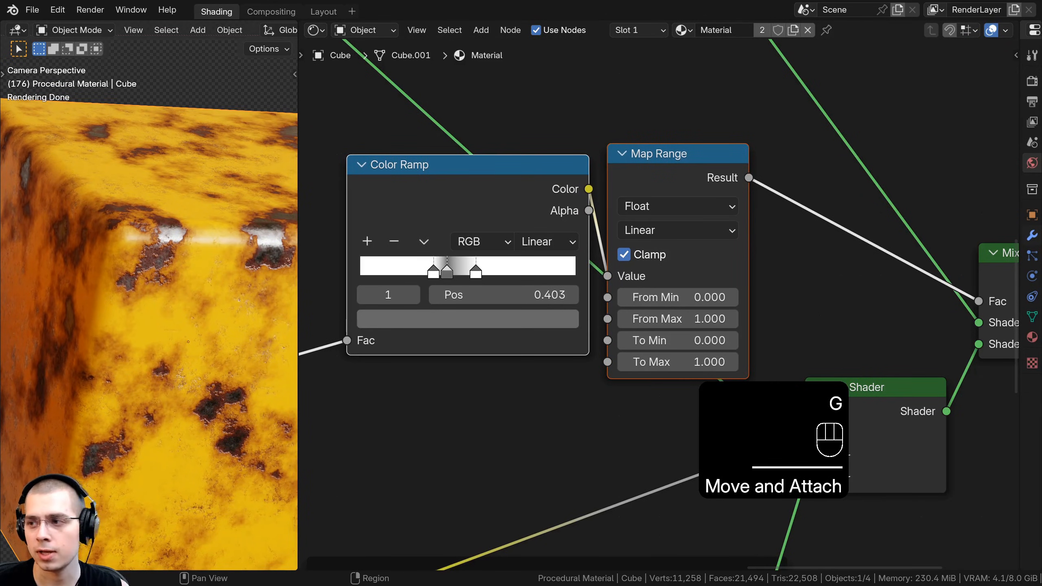
Step: Review the complete node tree and the finished material on the sphere and cube
{"action": "scroll", "coordinate": [539, 328], "scroll_direction": "down", "scroll_amount": 20}
{"action": "key", "text": "a"}
{"action": "middle_click_drag", "start_coordinate": [574, 109], "coordinate": [638, 131]}
{"action": "scroll", "coordinate": [638, 132], "scroll_direction": "up", "scroll_amount": 1}
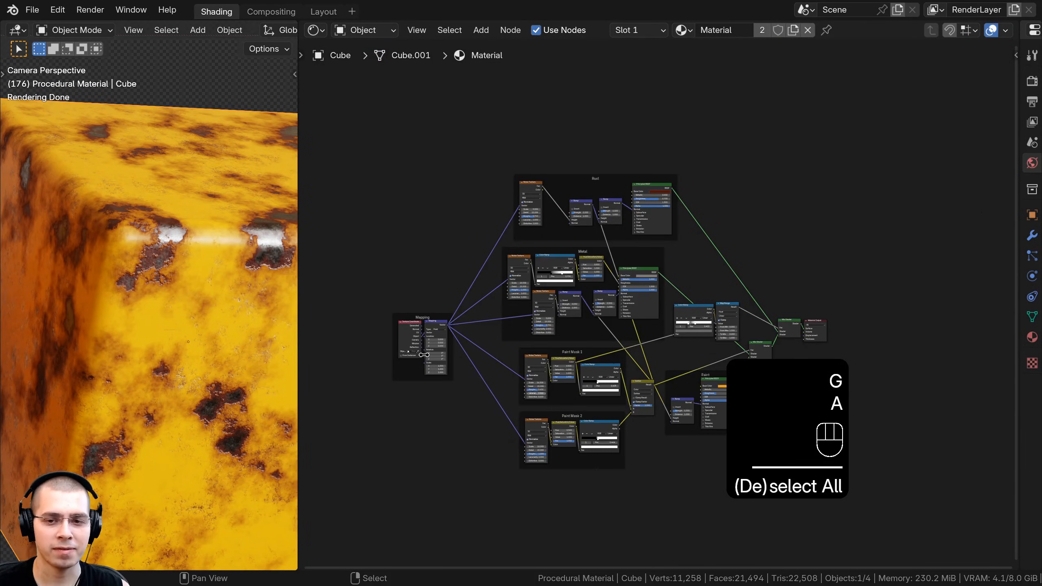
{"action": "scroll", "coordinate": [184, 329], "scroll_direction": "down", "scroll_amount": 5}
{"action": "middle_click_drag", "start_coordinate": [185, 329], "coordinate": [223, 334], "text": "shift"}
{"action": "scroll", "coordinate": [537, 144], "scroll_direction": "up", "scroll_amount": 2}
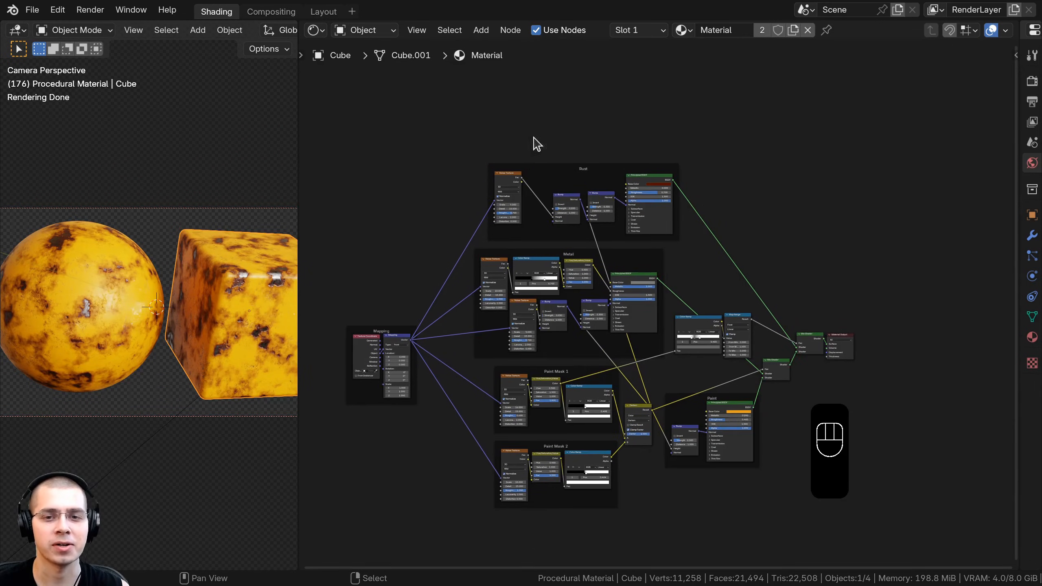
{"action": "middle_click_drag", "start_coordinate": [533, 137], "coordinate": [555, 113]}
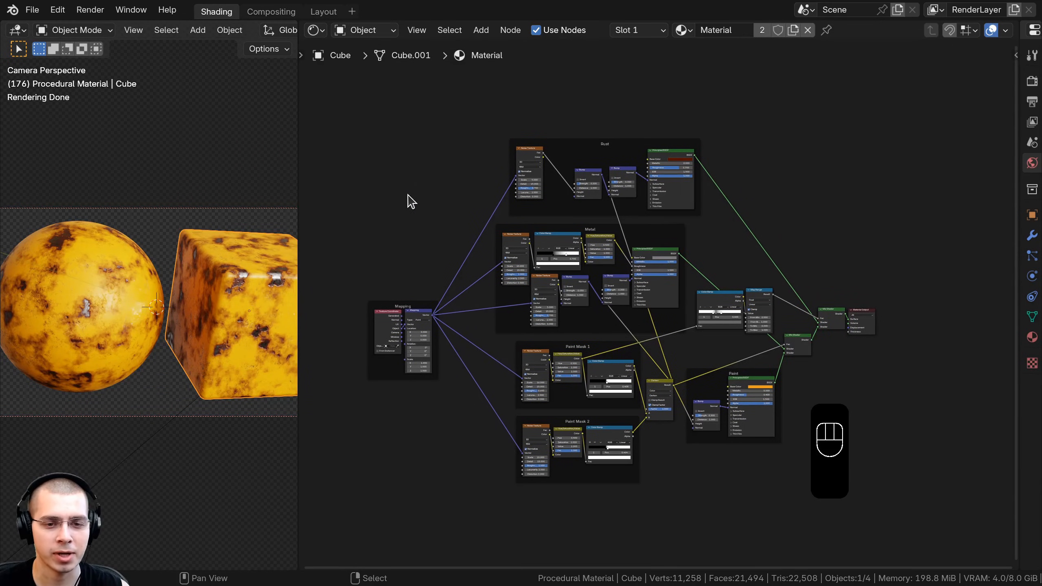
Step: Group all nodes except the Material Output into one node group and return to the top-level node tree
{"action": "left_click_drag", "start_coordinate": [333, 86], "coordinate": [833, 518]}
{"action": "left_click_drag", "start_coordinate": [720, 377], "coordinate": [706, 372]}
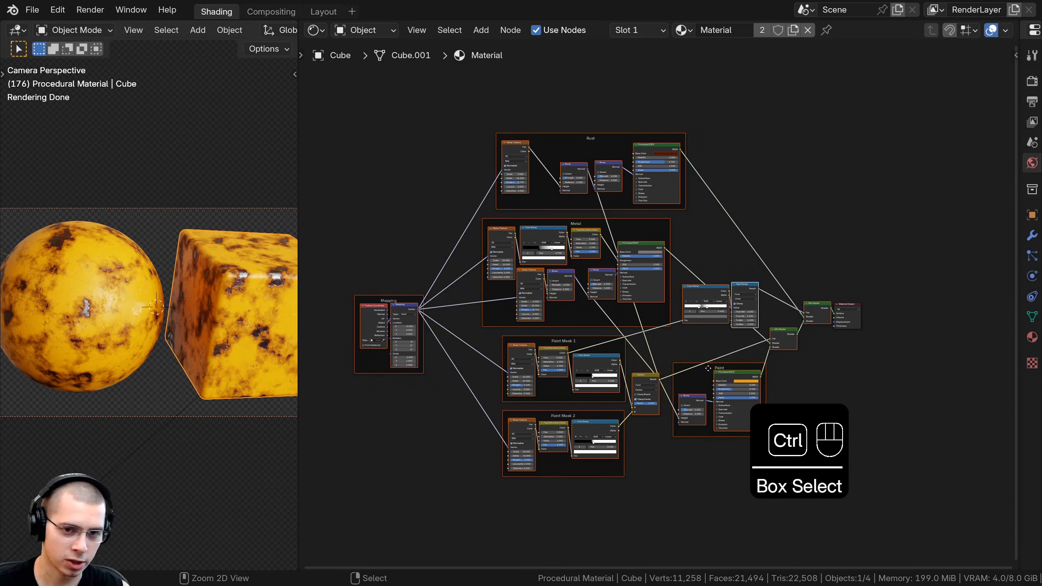
{"action": "key", "text": "ctrl+g"}
{"action": "middle_click_drag", "start_coordinate": [783, 257], "coordinate": [754, 250]}
{"action": "key", "text": "Tab"}
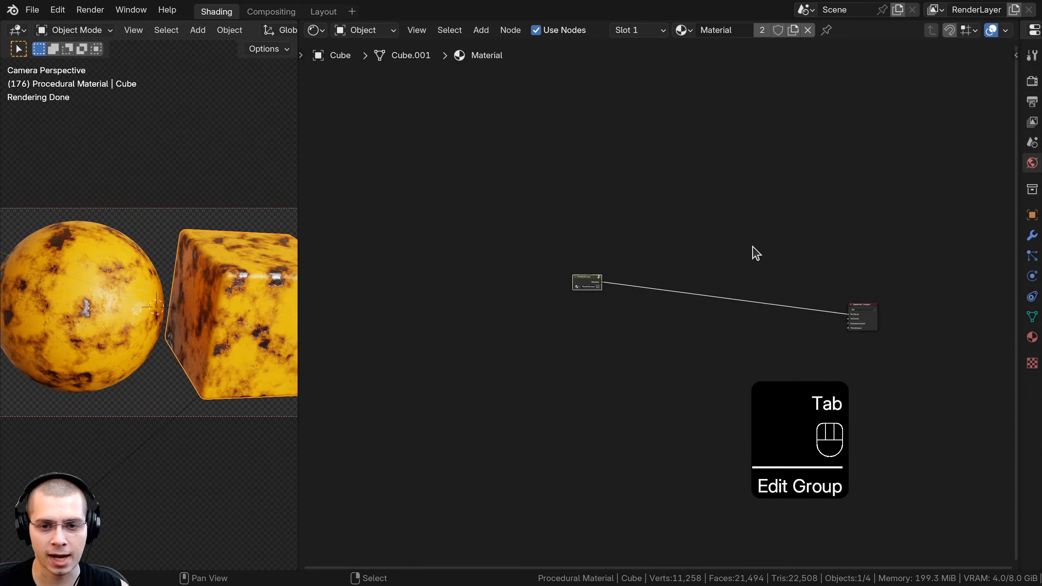
{"action": "key", "text": "Tab"}
{"action": "key", "text": "Tab"}
{"action": "middle_click_drag", "start_coordinate": [415, 285], "coordinate": [408, 279]}
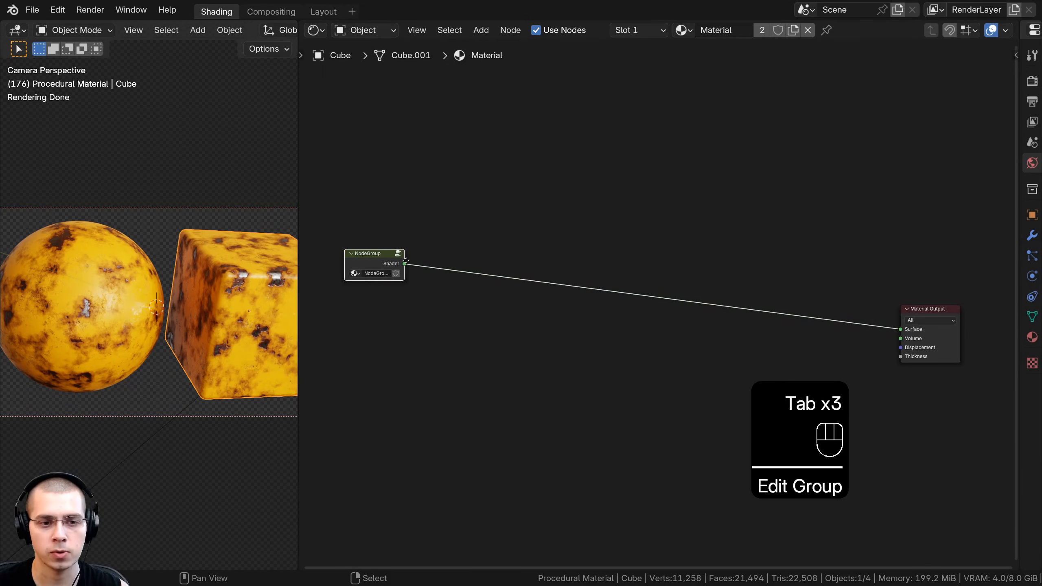
Step: Move the node group next to the Material Output, widen it and rename it "Worn Painted Metal"
{"action": "key", "text": "g"}
{"action": "left_click", "coordinate": [874, 325]}
{"action": "middle_click_drag", "start_coordinate": [775, 316], "coordinate": [653, 302]}
{"action": "scroll", "coordinate": [648, 302], "scroll_direction": "up", "scroll_amount": 4}
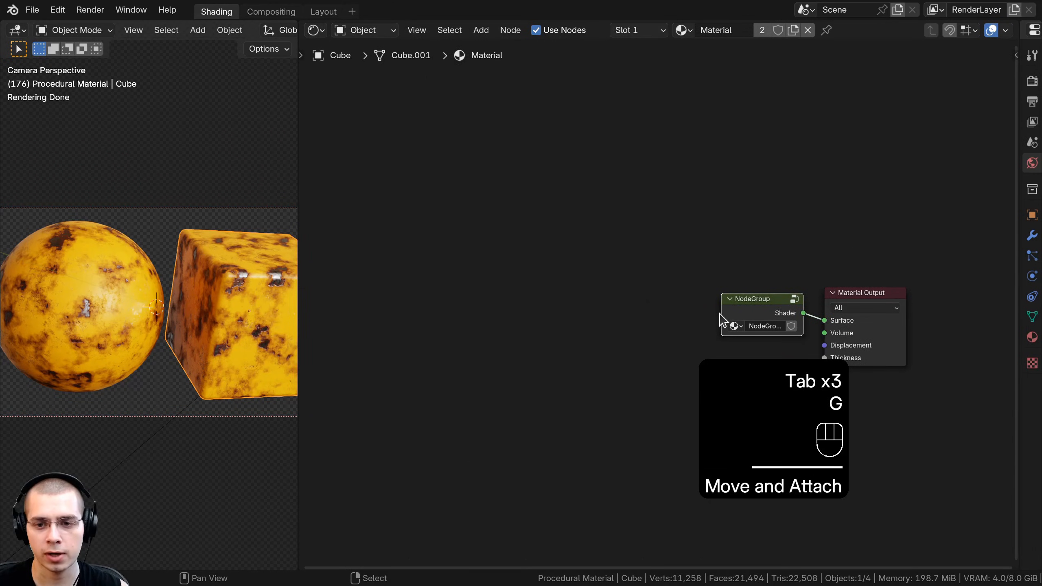
{"action": "left_click_drag", "start_coordinate": [721, 318], "coordinate": [585, 312]}
{"action": "scroll", "coordinate": [583, 303], "scroll_direction": "up", "scroll_amount": 1}
{"action": "key", "text": "a"}
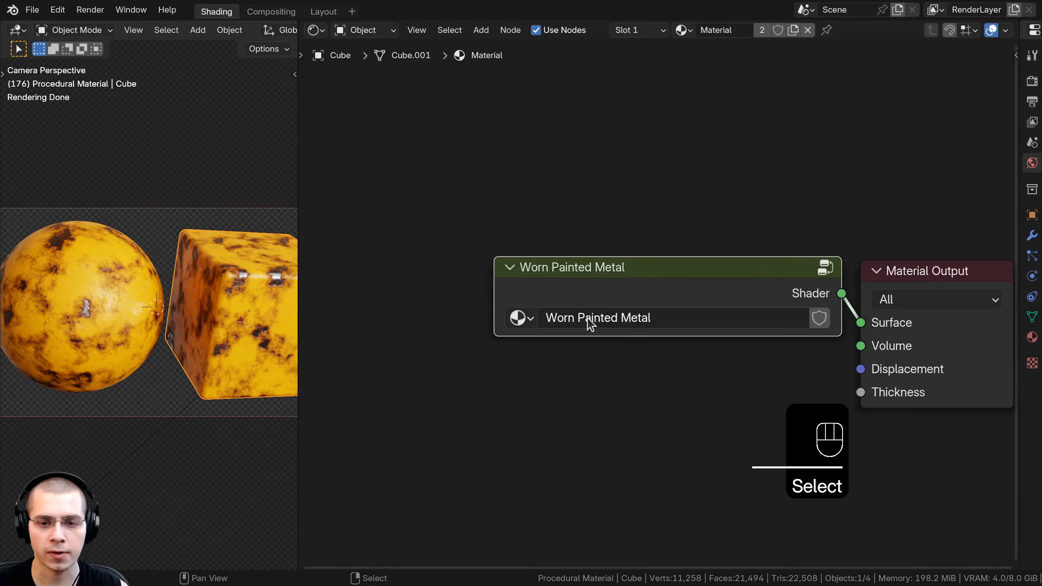
Step: Copy the node group's name and rename the material "Worn Painted Metal" with it
{"action": "left_click", "coordinate": [594, 316]}
{"action": "key", "text": "ctrl+c"}
{"action": "left_click", "coordinate": [719, 35]}
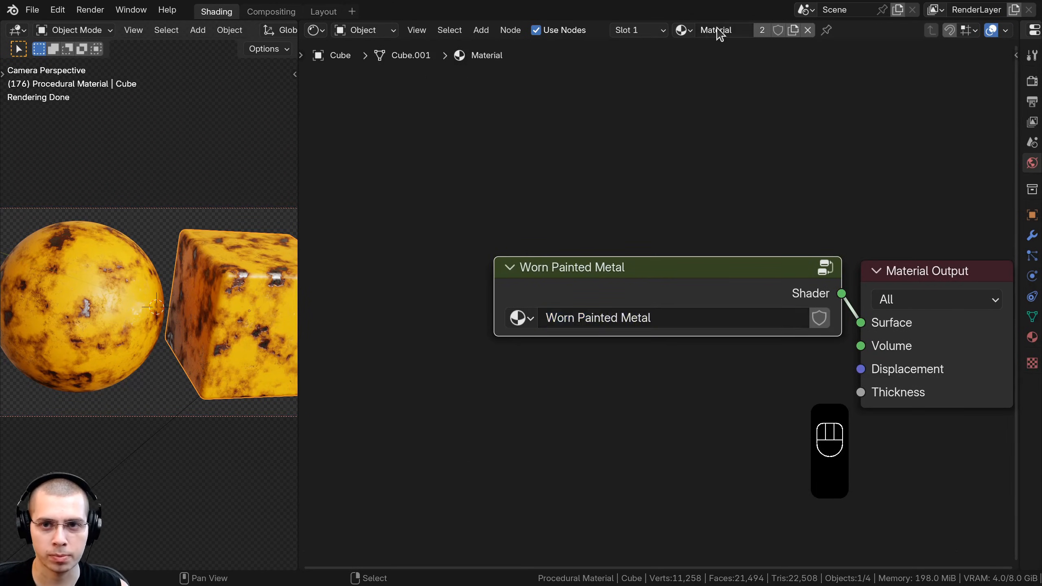
{"action": "left_click", "coordinate": [719, 33]}
{"action": "key", "text": "ctrl+v"}
{"action": "left_click", "coordinate": [650, 119]}
{"action": "left_click", "coordinate": [739, 30]}
{"action": "key", "text": "Return"}
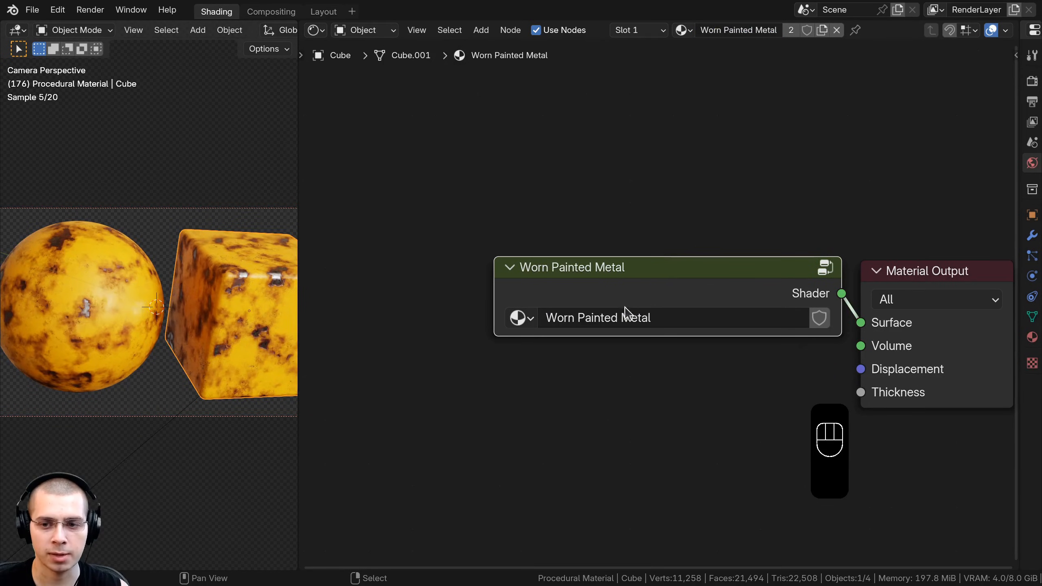
Step: Narrow the Worn Painted Metal group node and open the group for editing
{"action": "left_click_drag", "start_coordinate": [494, 301], "coordinate": [699, 306]}
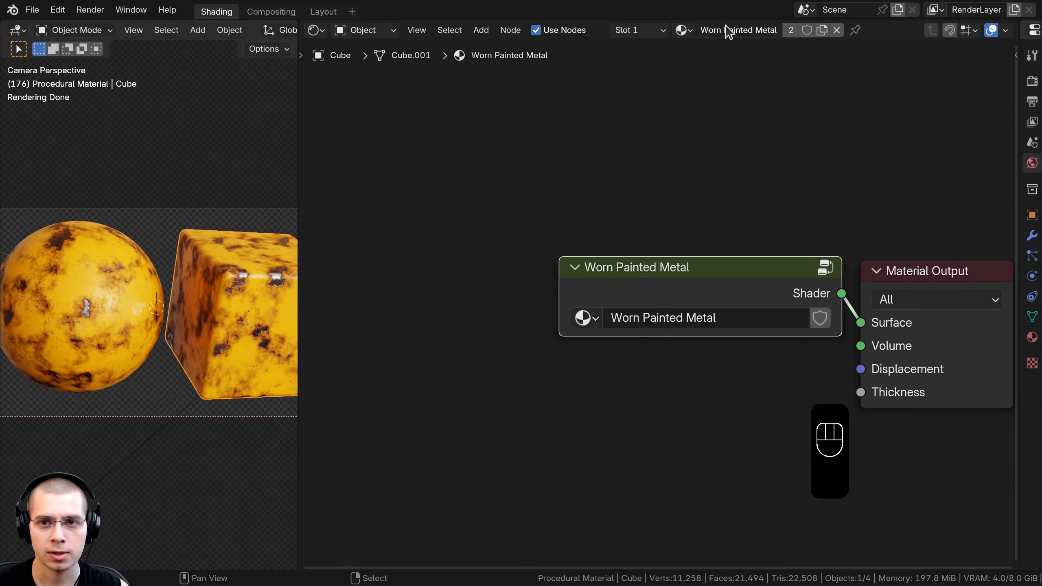
{"action": "left_click", "coordinate": [642, 224]}
{"action": "key", "text": "Tab"}
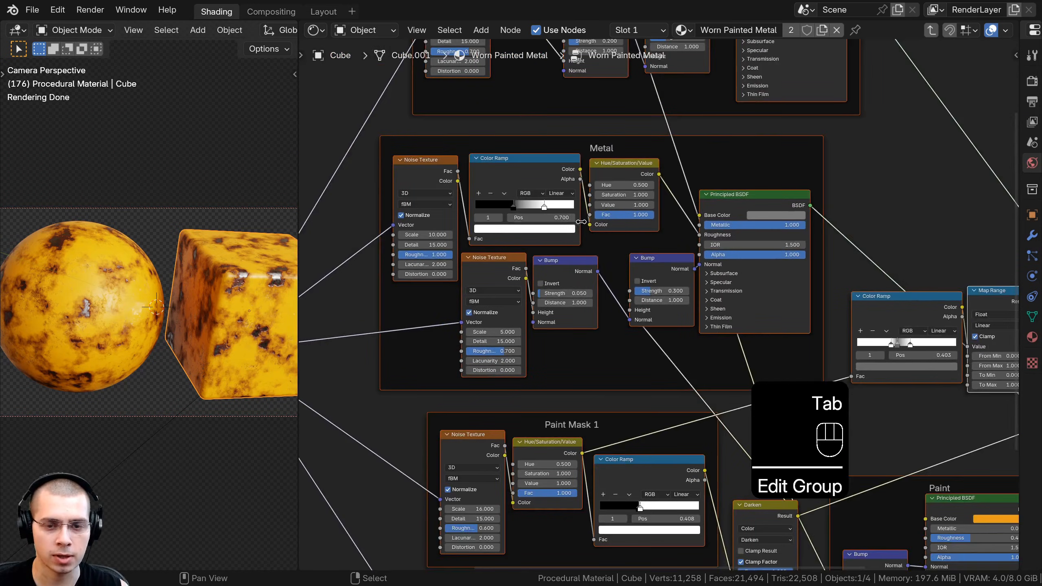
Step: Show the group's socket settings and move the Group Input node down closer to the Mapping frame
{"action": "key", "text": "n"}
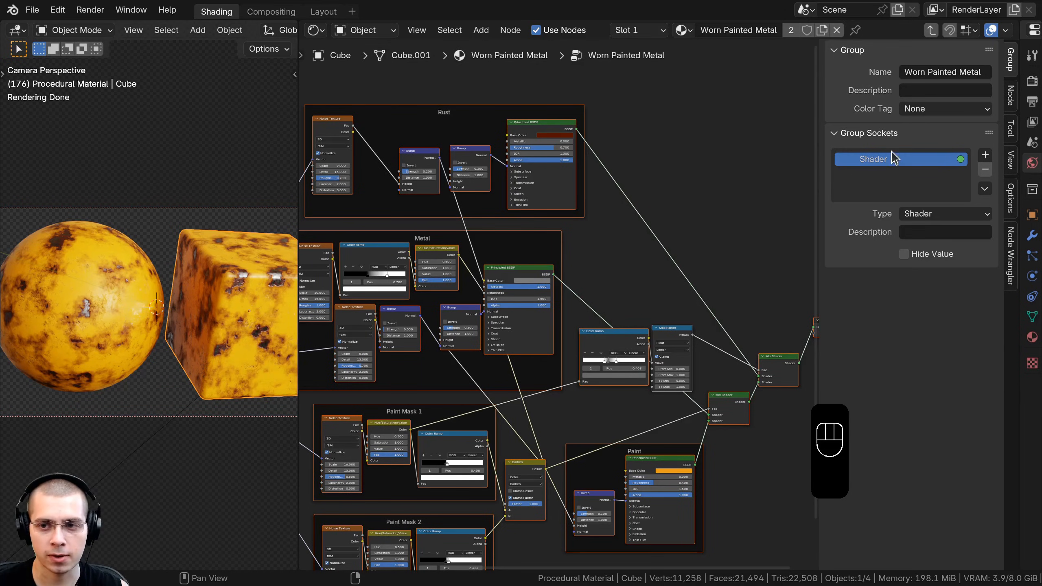
{"action": "key", "text": "a"}
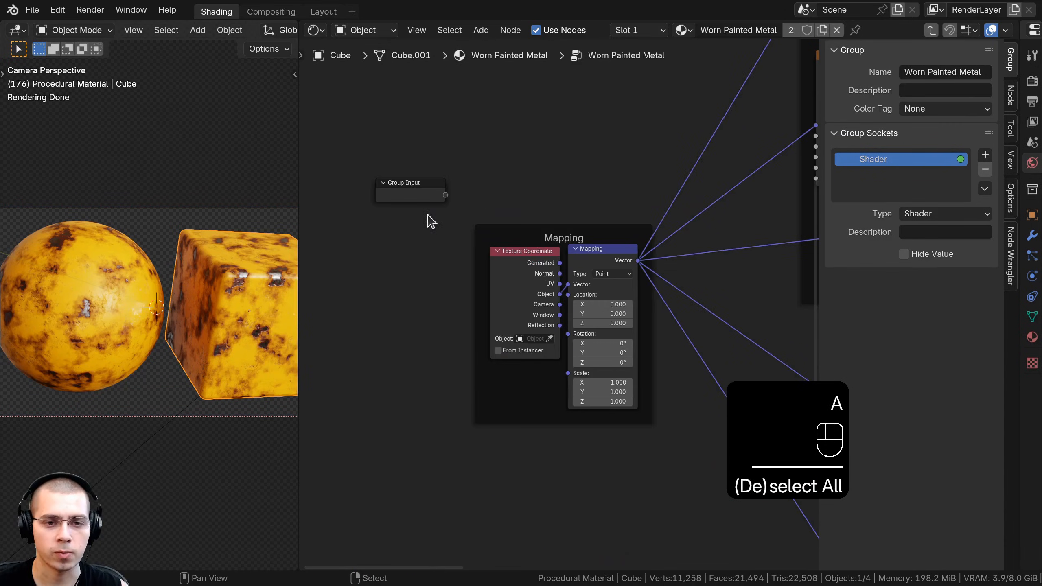
{"action": "left_click", "coordinate": [417, 199]}
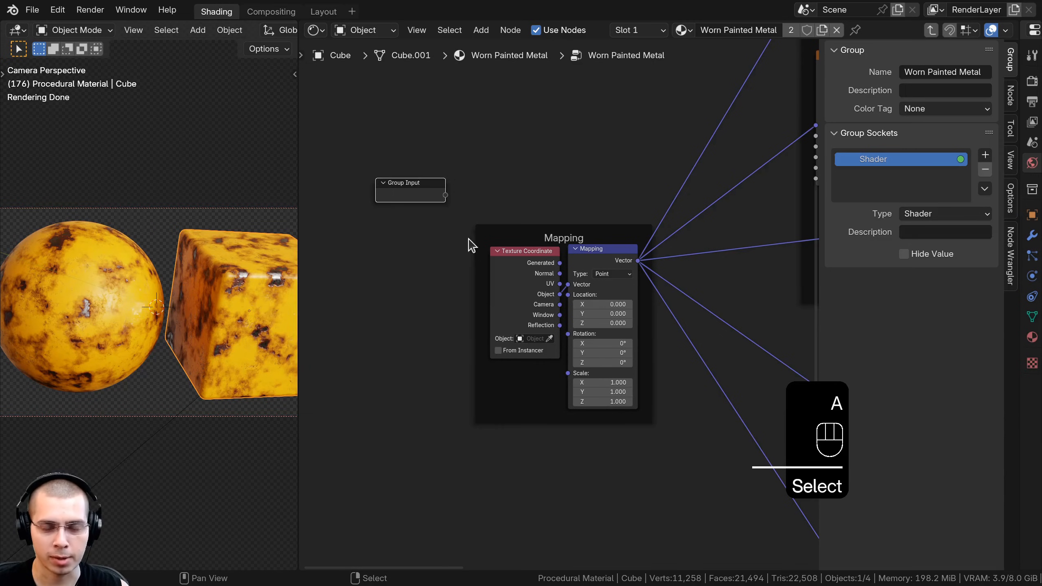
{"action": "left_click_drag", "start_coordinate": [412, 197], "coordinate": [409, 213]}
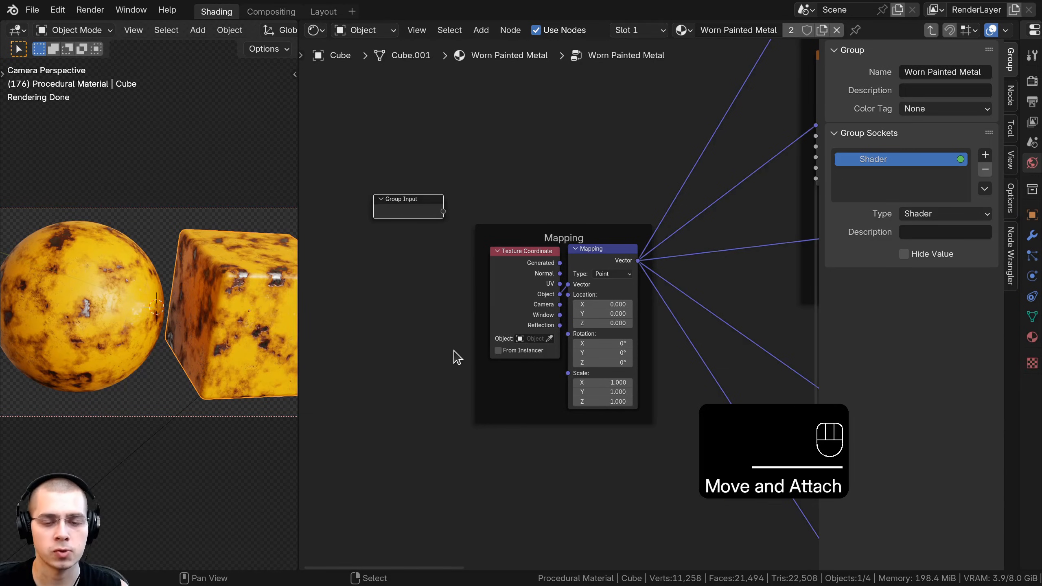
{"action": "scroll", "coordinate": [510, 414], "scroll_direction": "up", "scroll_amount": 2}
Step: Expose the Mapping node's Scale as a group input by linking it to the Group Input node, and shift that node slightly away from the frame
{"action": "left_click", "coordinate": [602, 247]}
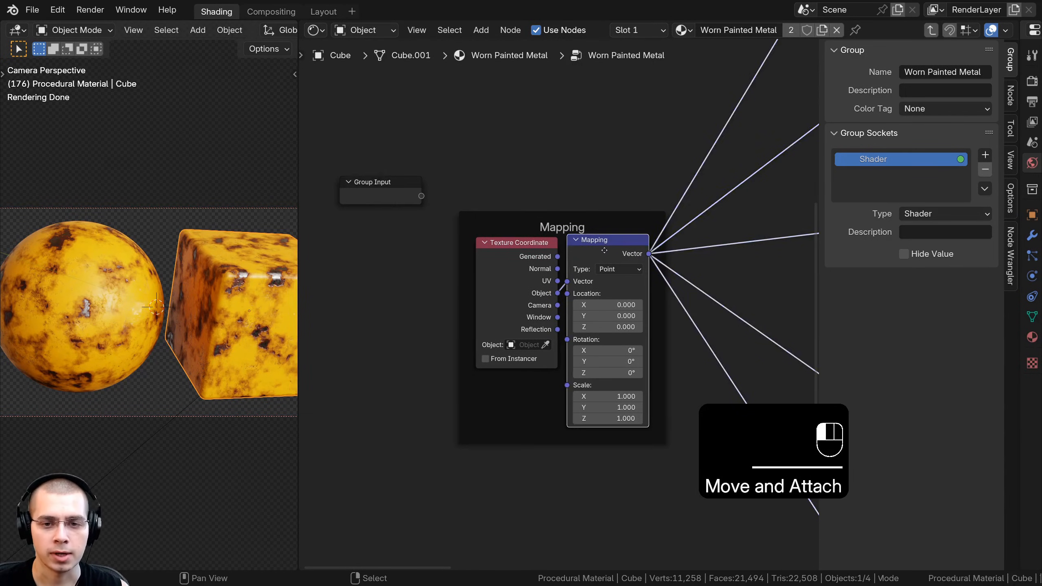
{"action": "scroll", "coordinate": [648, 234], "scroll_direction": "down", "scroll_amount": 2}
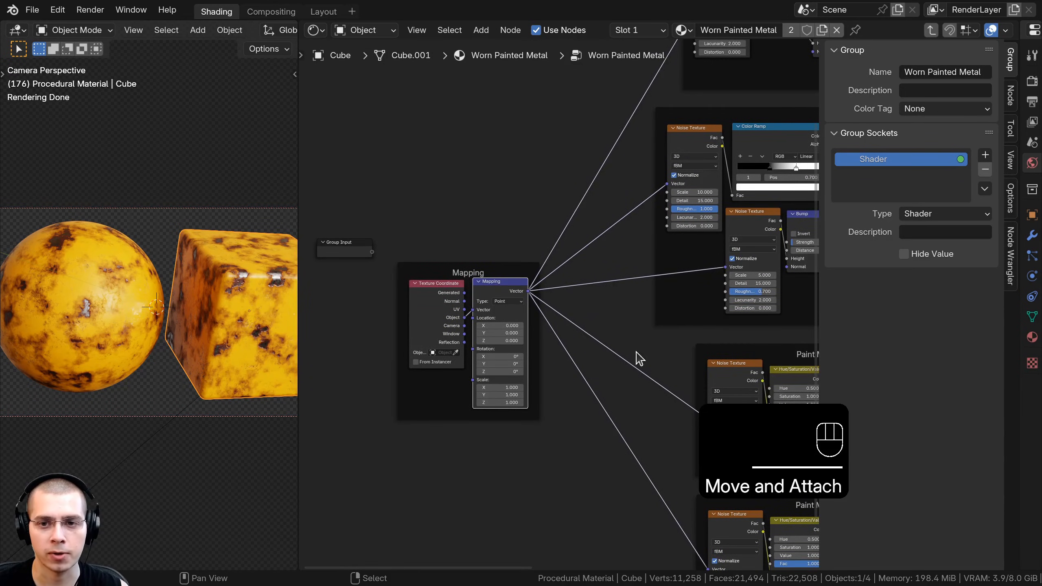
{"action": "middle_click_drag", "start_coordinate": [485, 343], "coordinate": [593, 338]}
{"action": "scroll", "coordinate": [593, 337], "scroll_direction": "up", "scroll_amount": 4}
{"action": "left_click_drag", "start_coordinate": [599, 256], "coordinate": [599, 257]}
{"action": "scroll", "coordinate": [588, 378], "scroll_direction": "up", "scroll_amount": 2}
{"action": "middle_click_drag", "start_coordinate": [589, 377], "coordinate": [541, 338]}
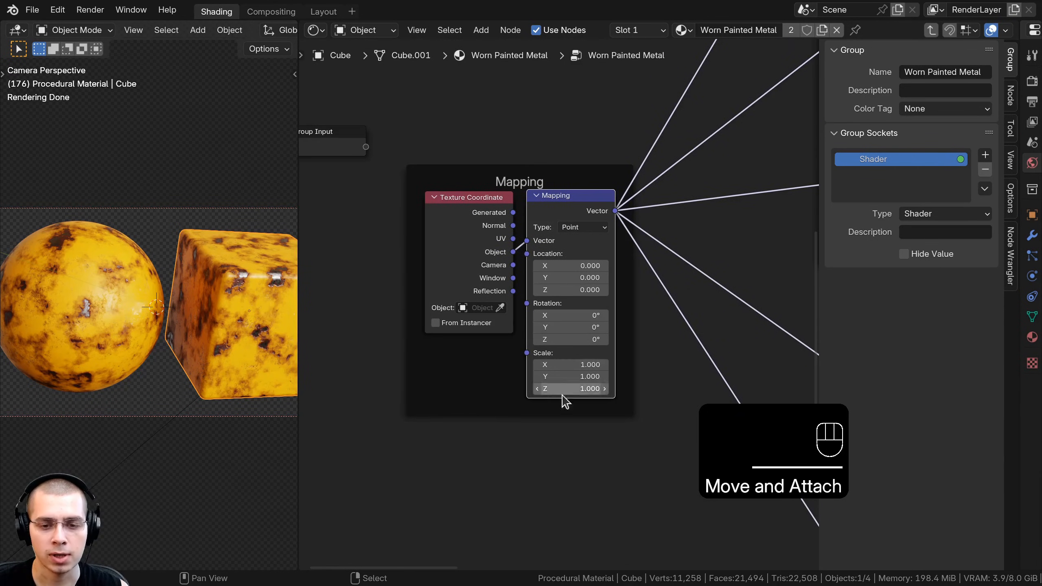
{"action": "scroll", "coordinate": [558, 376], "scroll_direction": "up", "scroll_amount": 1}
{"action": "scroll", "coordinate": [558, 376], "scroll_direction": "down", "scroll_amount": 2}
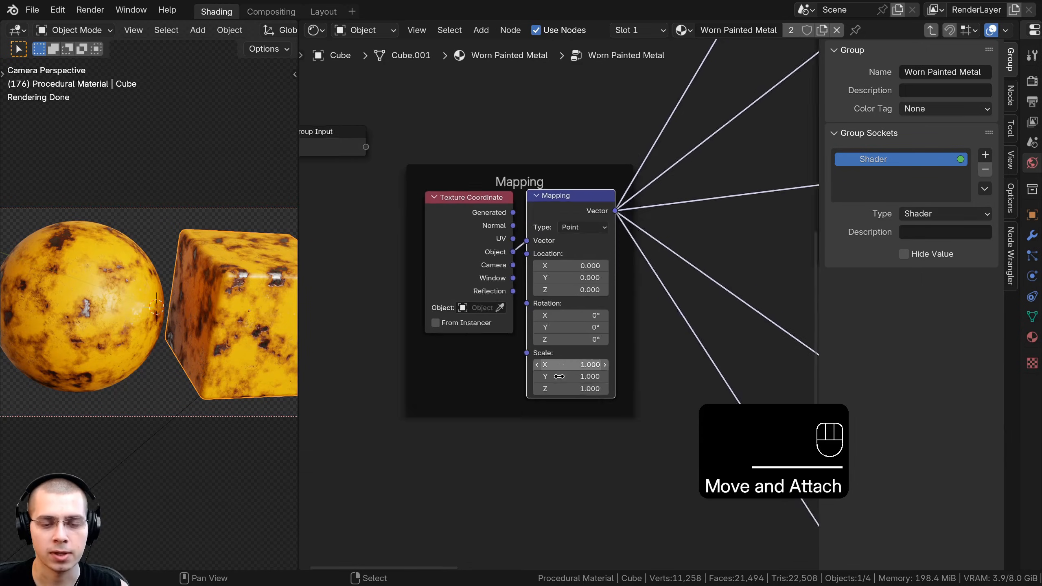
{"action": "scroll", "coordinate": [594, 355], "scroll_direction": "up", "scroll_amount": 1}
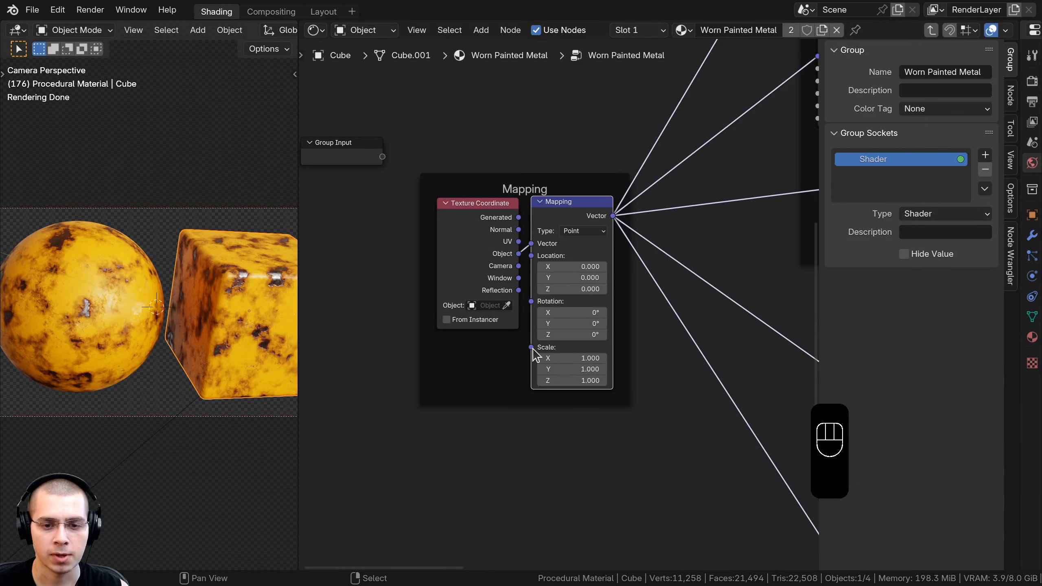
{"action": "left_click_drag", "start_coordinate": [531, 347], "coordinate": [599, 141]}
{"action": "left_click_drag", "start_coordinate": [384, 157], "coordinate": [382, 156]}
{"action": "left_click_drag", "start_coordinate": [356, 164], "coordinate": [344, 164]}
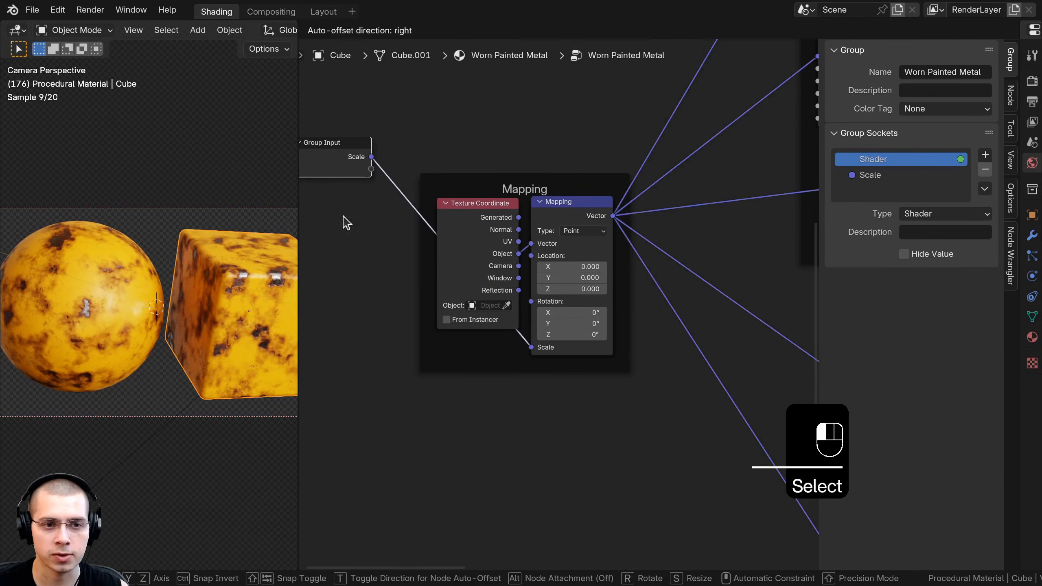
Step: Change the Scale group input's type to Float and set its default to 1
{"action": "left_click", "coordinate": [884, 176]}
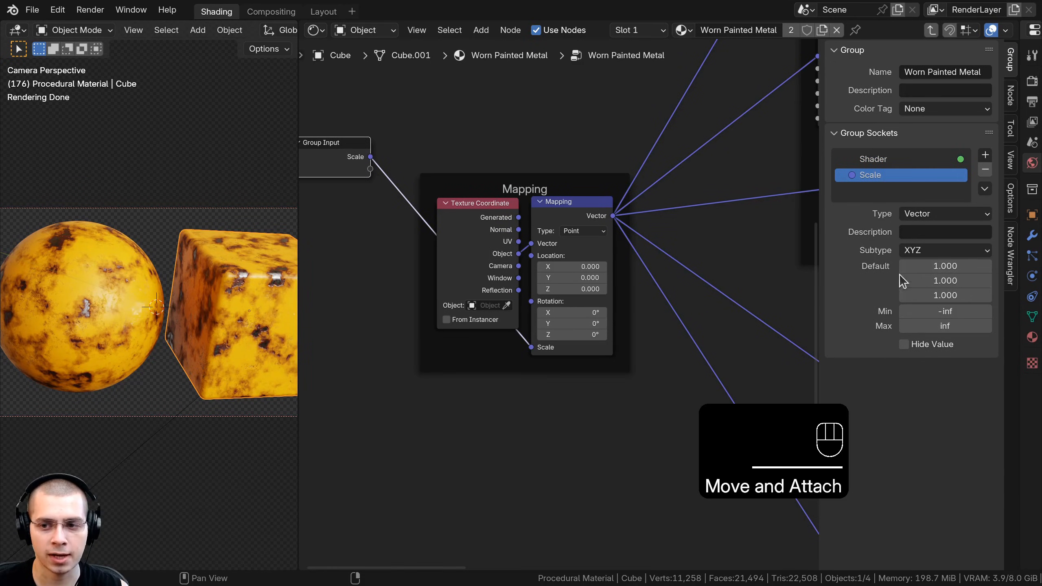
{"action": "left_click", "coordinate": [909, 214]}
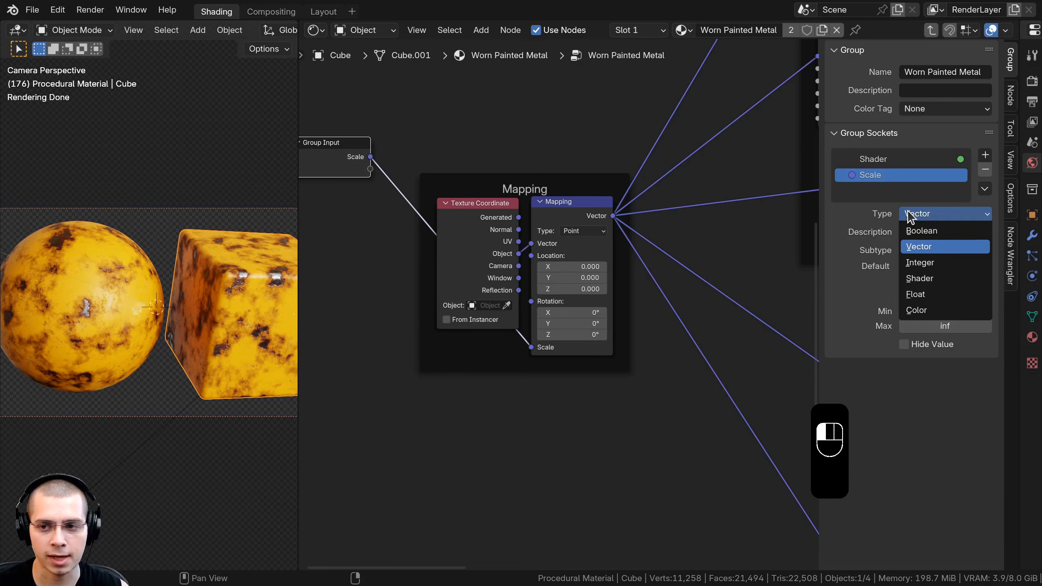
{"action": "left_click", "coordinate": [922, 294]}
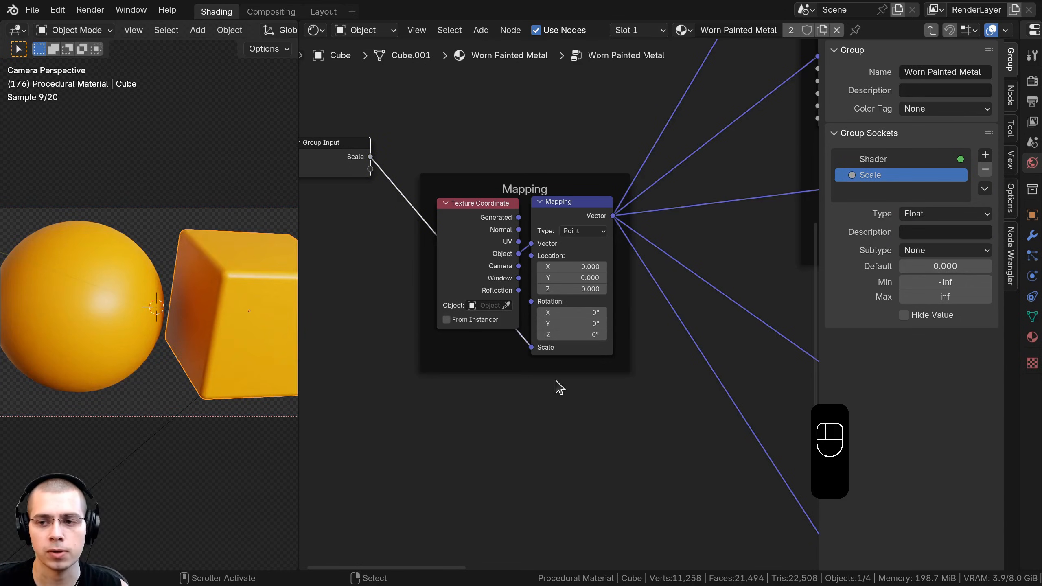
{"action": "left_click", "coordinate": [935, 265]}
{"action": "type", "text": "1"}
{"action": "key", "text": "Return"}
{"action": "middle_click_drag", "start_coordinate": [302, 245], "coordinate": [309, 246]}
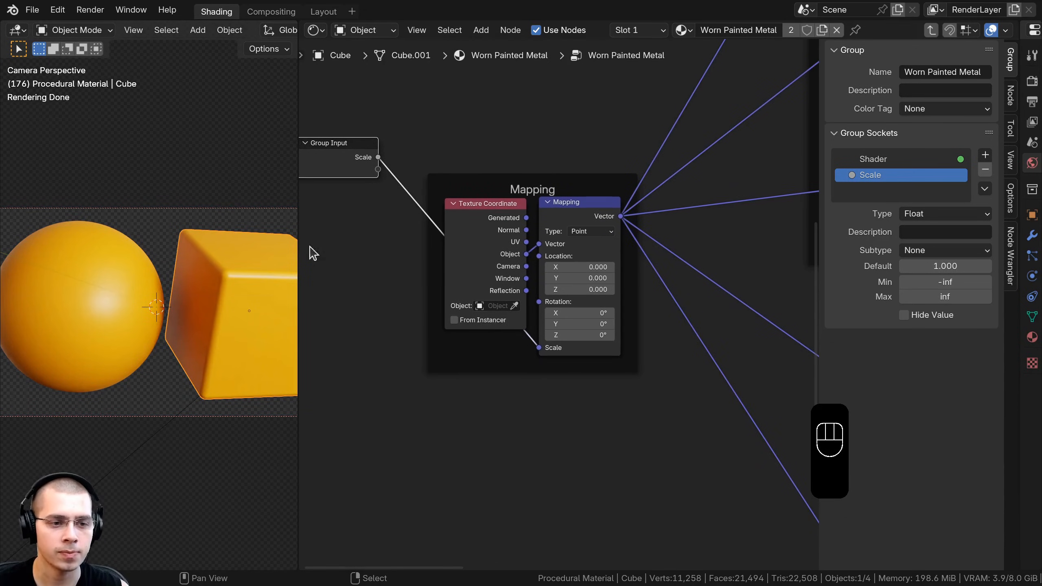
Step: Return to the top-level node tree and set the Worn Painted Metal node's Scale to 1
{"action": "middle_click_drag", "start_coordinate": [412, 267], "coordinate": [420, 265]}
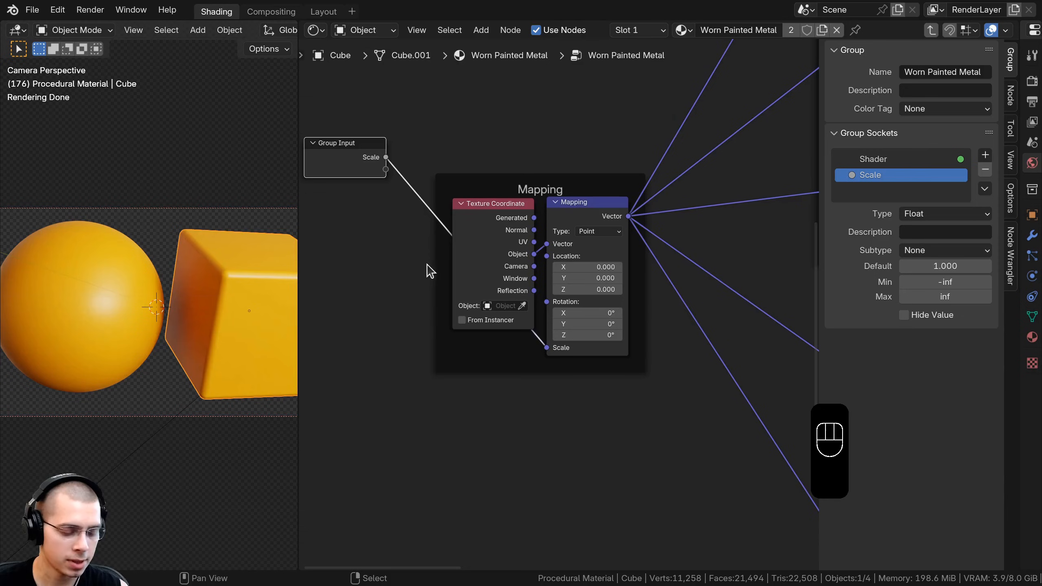
{"action": "middle_click_drag", "start_coordinate": [496, 249], "coordinate": [491, 259]}
{"action": "key", "text": "Tab"}
{"action": "scroll", "coordinate": [465, 293], "scroll_direction": "up", "scroll_amount": 2}
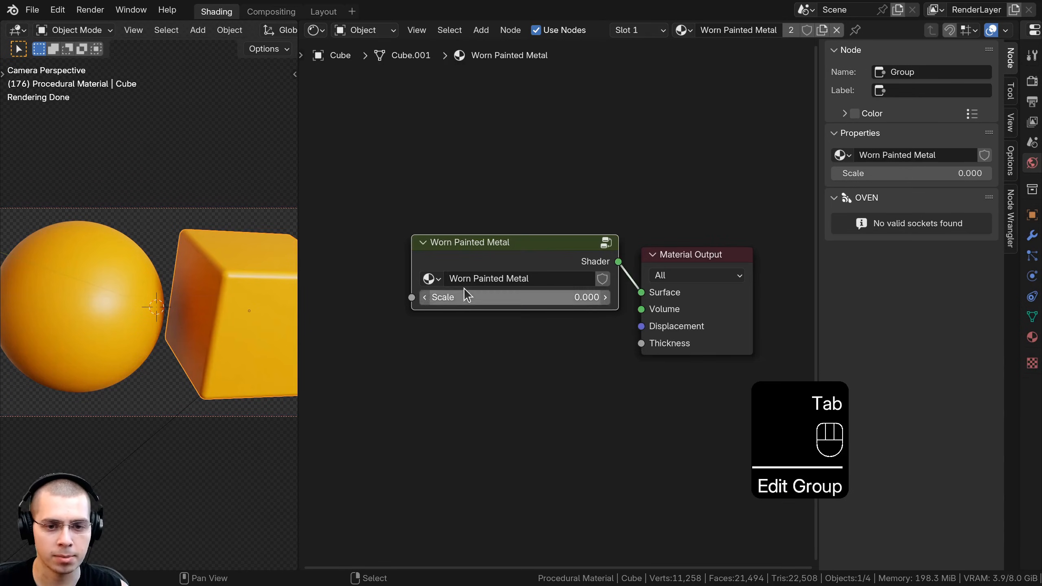
{"action": "left_click", "coordinate": [466, 297]}
{"action": "key", "text": "Return"}
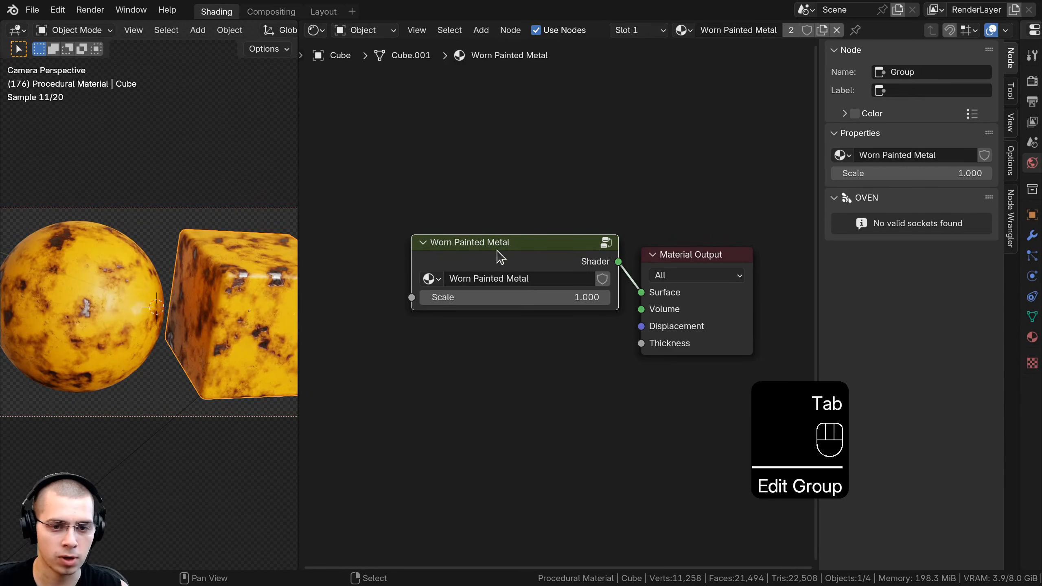
Step: Reopen the Worn Painted Metal group and move the Group Input node beside the Paint Mask 1 noise texture
{"action": "left_click", "coordinate": [500, 251]}
{"action": "key", "text": "Tab"}
{"action": "scroll", "coordinate": [512, 255], "scroll_direction": "down", "scroll_amount": 7}
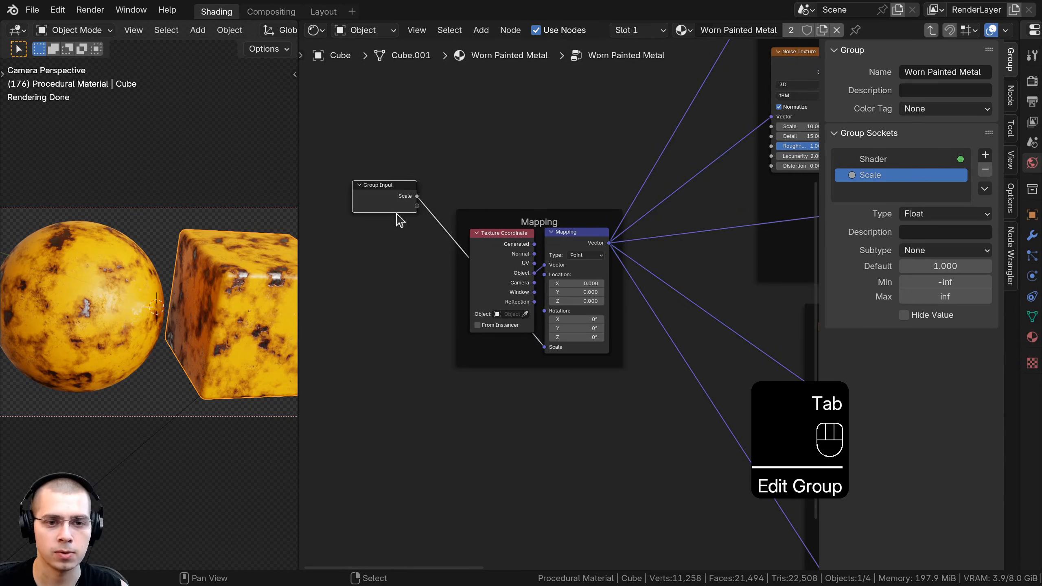
{"action": "right_click", "coordinate": [390, 206]}
{"action": "key", "text": "g"}
{"action": "left_click", "coordinate": [403, 197]}
{"action": "scroll", "coordinate": [470, 265], "scroll_direction": "down", "scroll_amount": 7}
{"action": "middle_click_drag", "start_coordinate": [519, 300], "coordinate": [385, 238]}
{"action": "key", "text": "g"}
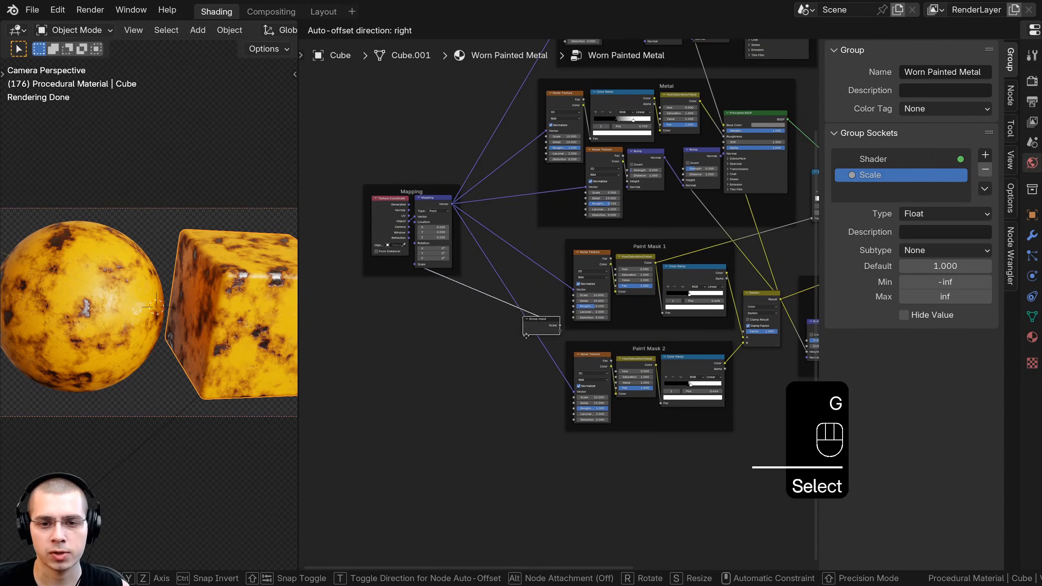
{"action": "scroll", "coordinate": [463, 310], "scroll_direction": "up", "scroll_amount": 4}
{"action": "key", "text": "g"}
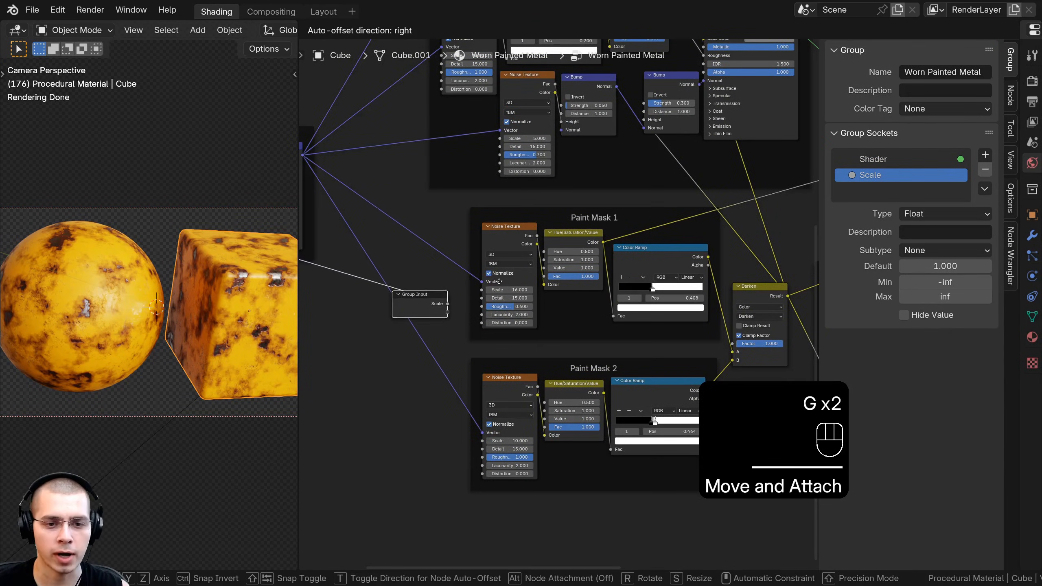
{"action": "left_click", "coordinate": [497, 283]}
{"action": "middle_click_drag", "start_coordinate": [497, 283], "coordinate": [517, 267]}
{"action": "scroll", "coordinate": [515, 269], "scroll_direction": "up", "scroll_amount": 3}
{"action": "key", "text": "g"}
{"action": "left_click", "coordinate": [505, 293]}
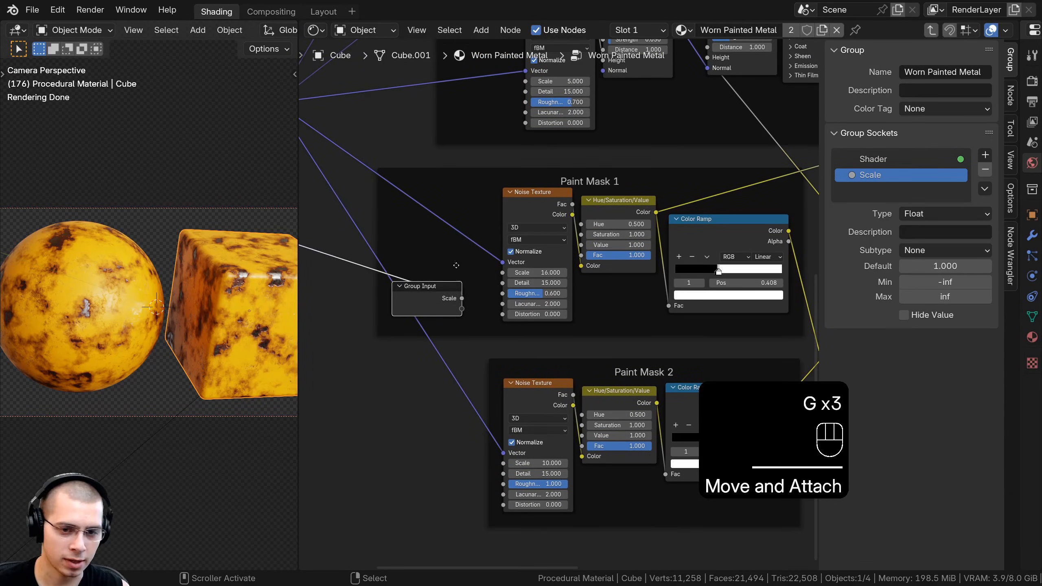
Step: Detach the Group Input node from the Paint Mask 1 frame and place it beside the two paint mask frames
{"action": "key", "text": "g"}
{"action": "left_click", "coordinate": [471, 223]}
{"action": "key", "text": "alt+p"}
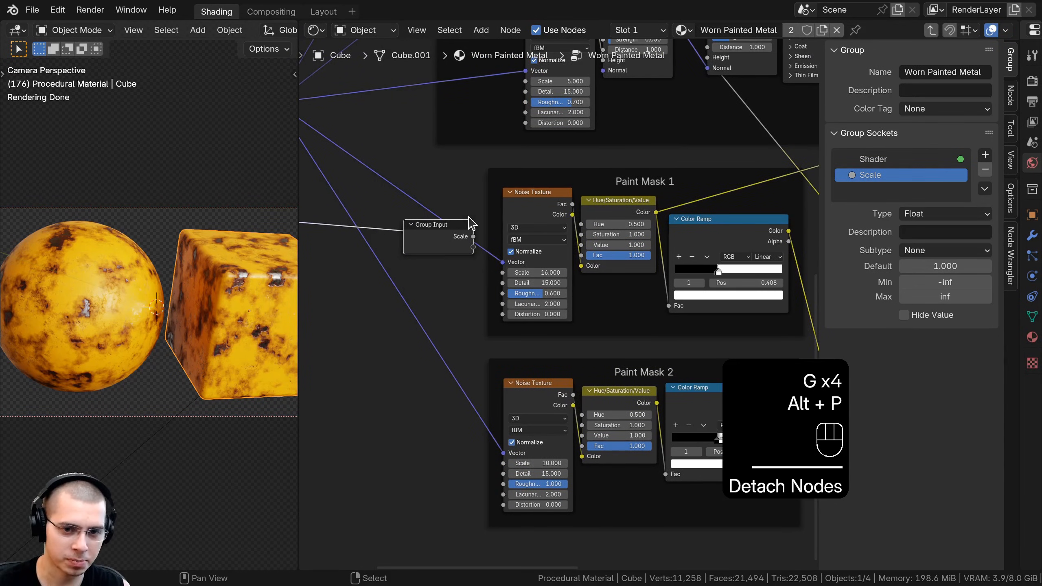
{"action": "key", "text": "g"}
{"action": "left_click", "coordinate": [431, 360]}
{"action": "scroll", "coordinate": [499, 329], "scroll_direction": "down", "scroll_amount": 1}
{"action": "middle_click_drag", "start_coordinate": [495, 323], "coordinate": [495, 315]}
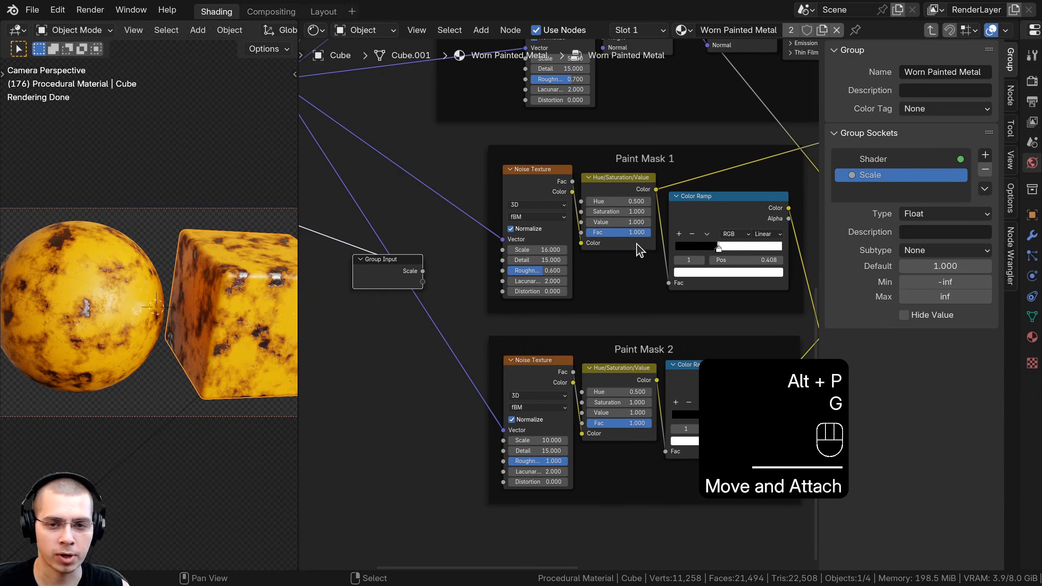
Step: Try lower Value settings on the Hue/Saturation/Value nodes in Paint Mask 1 and Paint Mask 2
{"action": "left_click_drag", "start_coordinate": [619, 222], "coordinate": [578, 222], "text": "shift"}
{"action": "right_click", "coordinate": [619, 222]}
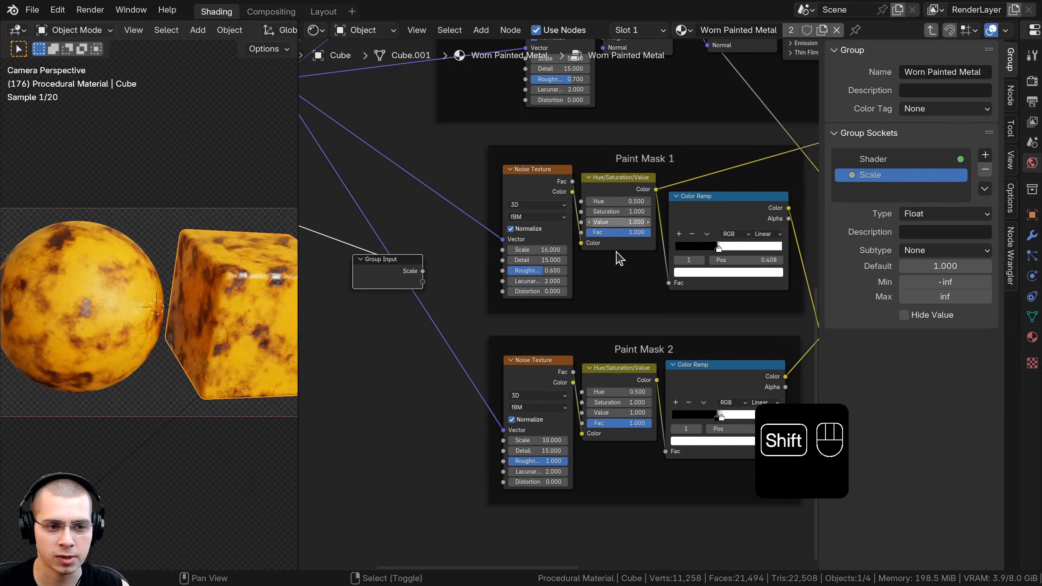
{"action": "left_click_drag", "start_coordinate": [607, 413], "coordinate": [588, 413], "text": "shift"}
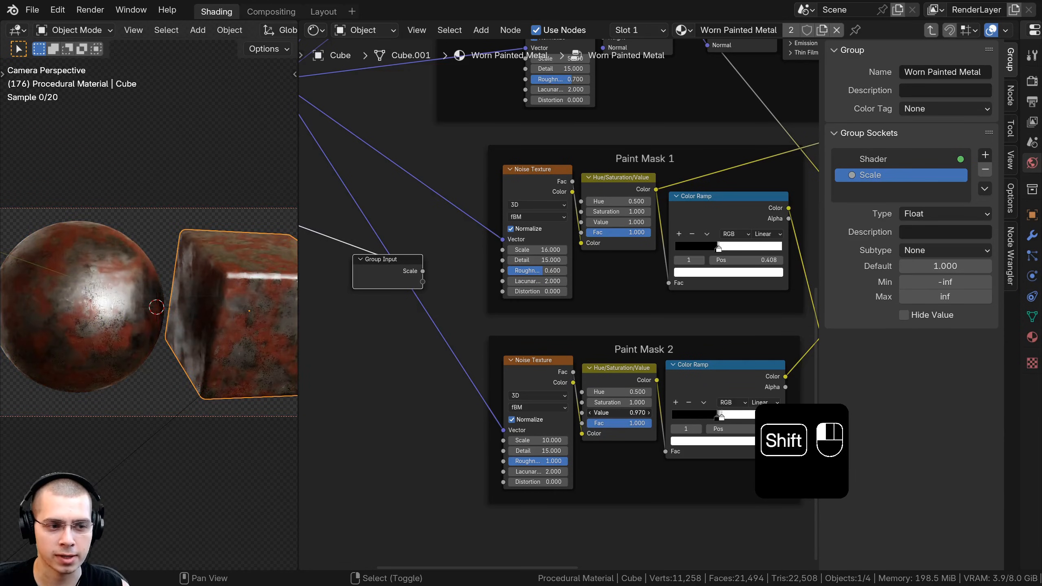
{"action": "right_click", "coordinate": [606, 413], "text": "shift"}
Step: Expose the Value of both paint masks' Hue/Saturation/Value nodes as separate group inputs
{"action": "middle_click_drag", "start_coordinate": [586, 254], "coordinate": [593, 232]}
{"action": "left_click_drag", "start_coordinate": [587, 199], "coordinate": [438, 267]}
{"action": "left_click_drag", "start_coordinate": [589, 390], "coordinate": [430, 271]}
Step: Rename the two Value group inputs "Paint Ware 1" and "Paint Ware 2"
{"action": "left_click", "coordinate": [895, 190]}
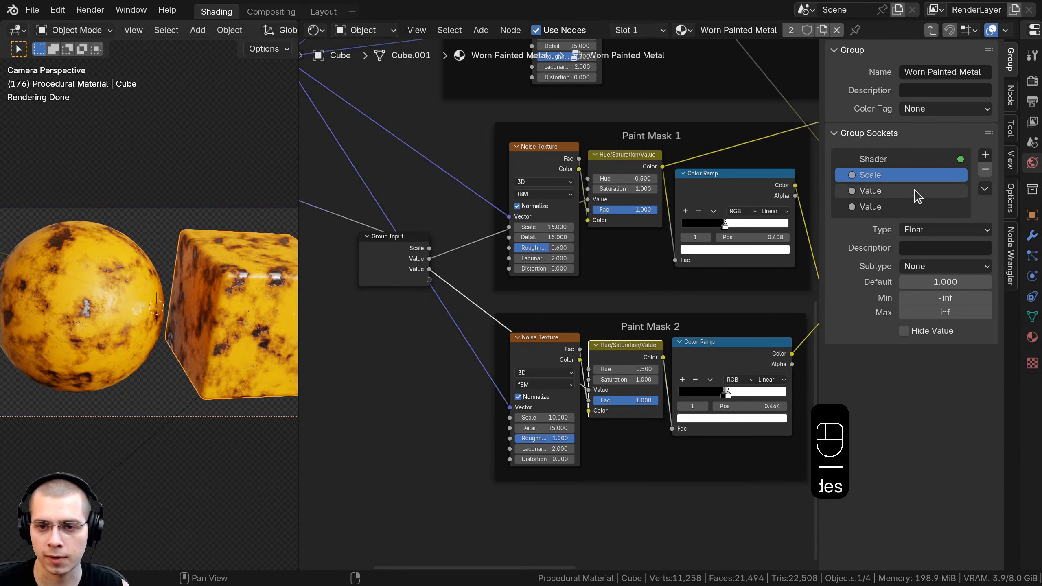
{"action": "double_click", "coordinate": [895, 191]}
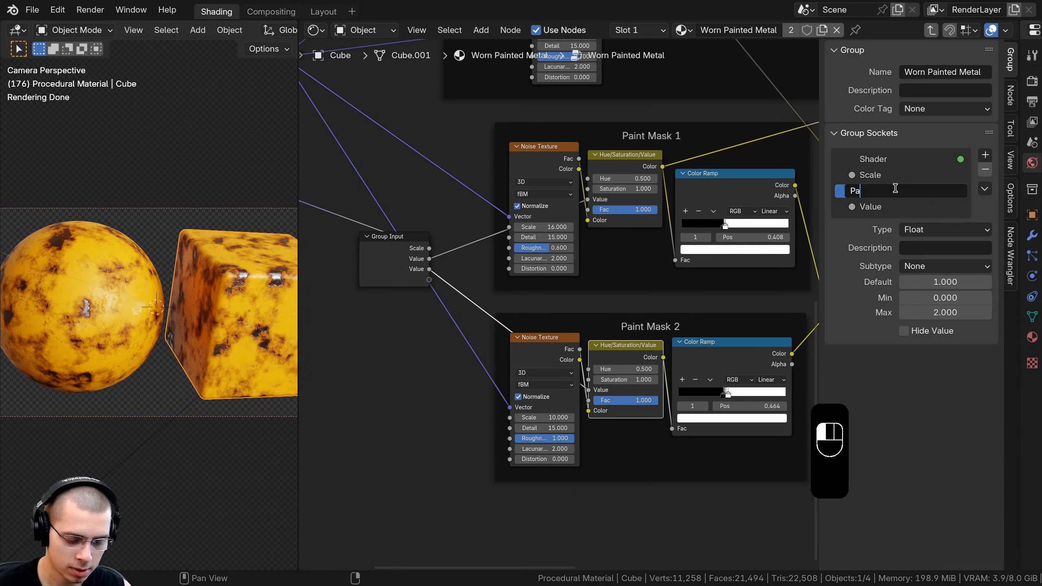
{"action": "type", "text": "Paint Ware"}
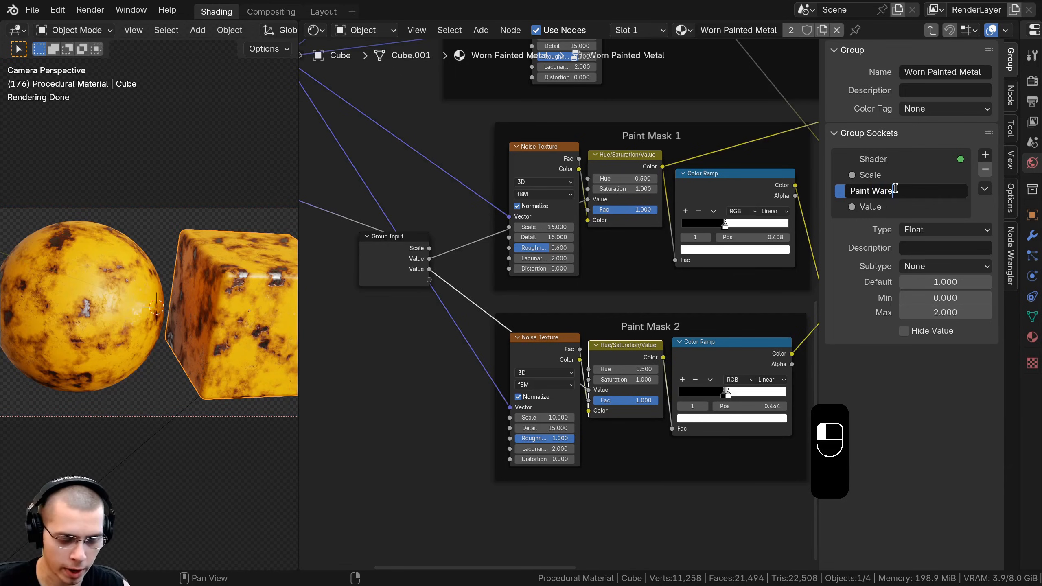
{"action": "type", "text": " 1"}
{"action": "key", "text": "Return"}
{"action": "double_click", "coordinate": [875, 207]}
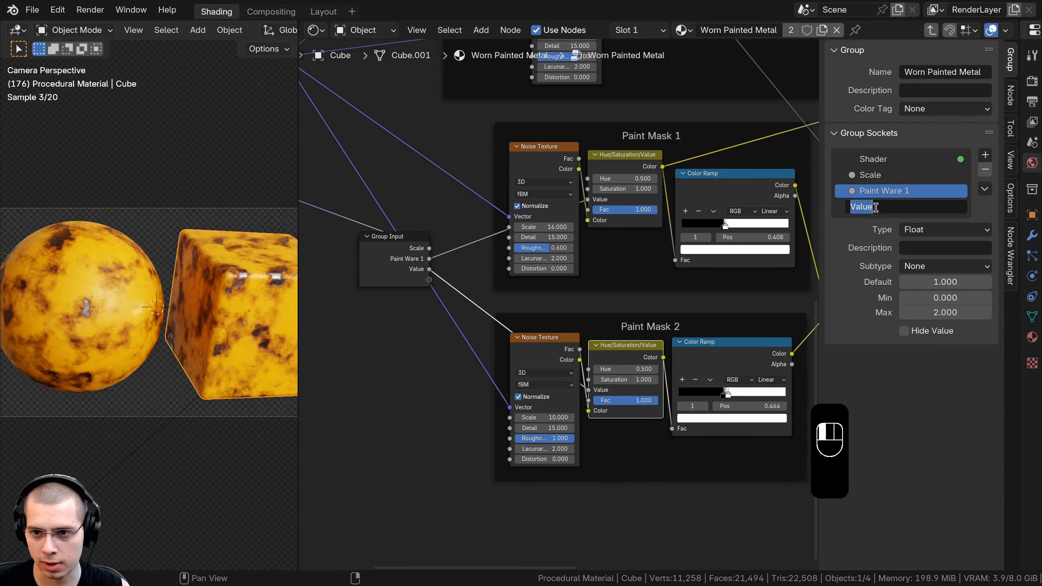
{"action": "key", "text": "BackSpace"}
{"action": "type", "text": "2"}
{"action": "key", "text": "Return"}
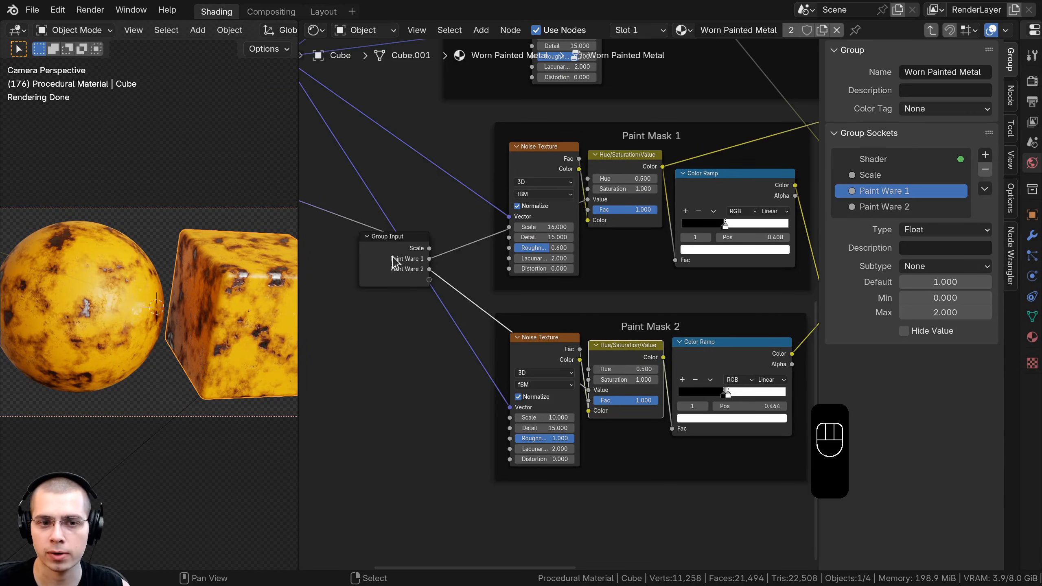
Step: Move the Group Input node to just above the Color Ramp that feeds the Map Range node
{"action": "middle_click_drag", "start_coordinate": [388, 262], "coordinate": [453, 273]}
{"action": "scroll", "coordinate": [454, 274], "scroll_direction": "down", "scroll_amount": 4}
{"action": "right_click", "coordinate": [454, 275]}
{"action": "scroll", "coordinate": [456, 283], "scroll_direction": "down", "scroll_amount": 2}
{"action": "left_click", "coordinate": [486, 287]}
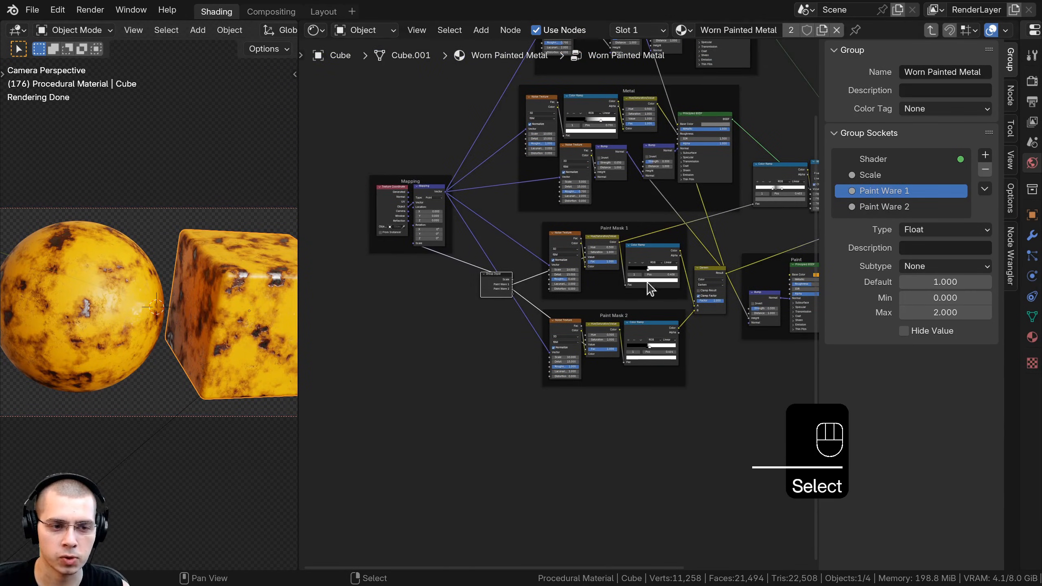
{"action": "scroll", "coordinate": [381, 346], "scroll_direction": "down", "scroll_amount": 3}
{"action": "scroll", "coordinate": [372, 344], "scroll_direction": "up", "scroll_amount": 3}
{"action": "key", "text": "g"}
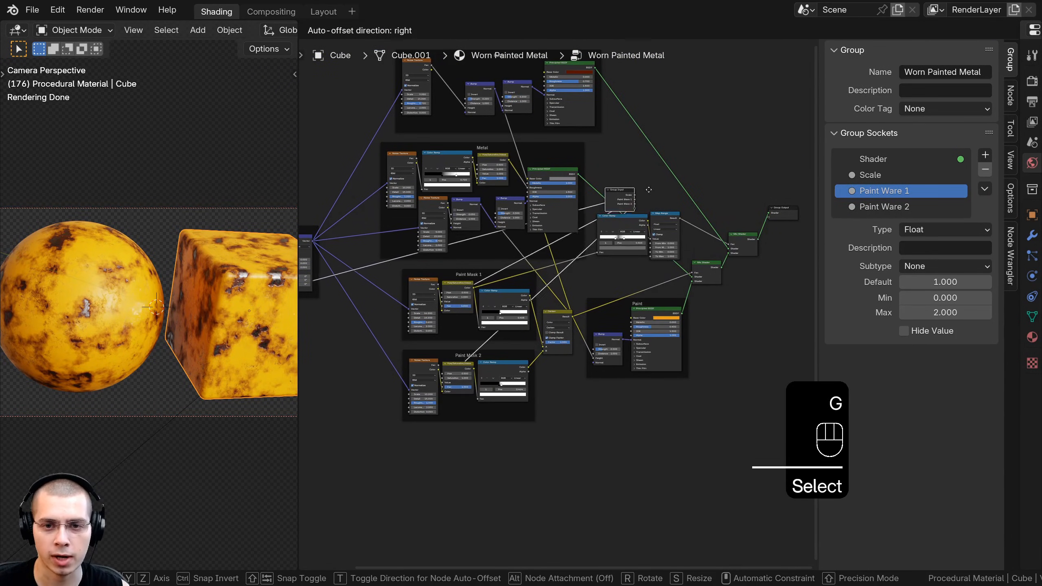
{"action": "left_click", "coordinate": [652, 190]}
Step: Expose the Map Range node's From Max as a group input
{"action": "scroll", "coordinate": [468, 282], "scroll_direction": "up", "scroll_amount": 6}
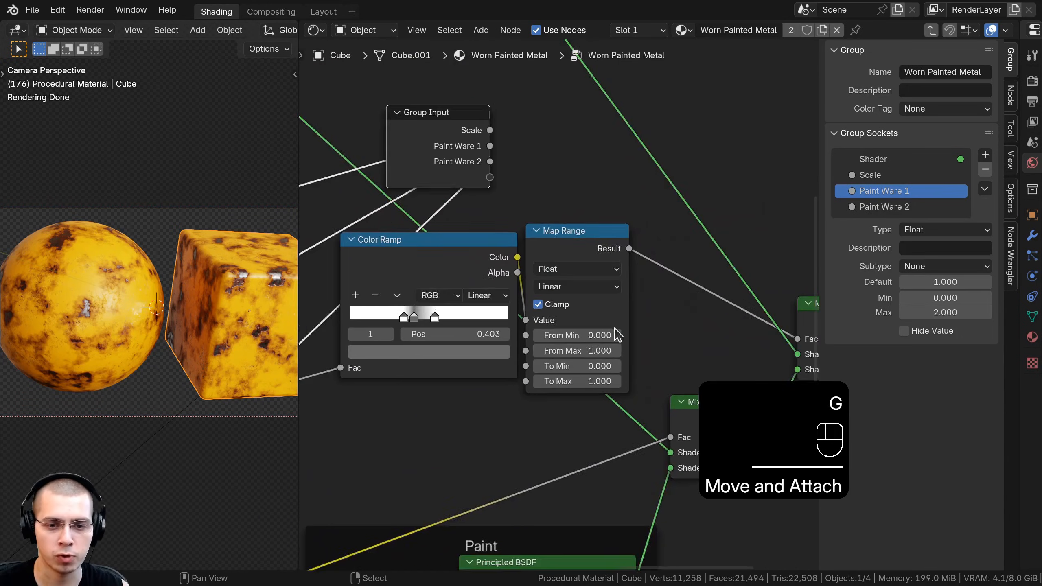
{"action": "scroll", "coordinate": [574, 349], "scroll_direction": "up", "scroll_amount": 1}
{"action": "left_click_drag", "start_coordinate": [568, 352], "coordinate": [376, 167], "text": "shift"}
{"action": "middle_click_drag", "start_coordinate": [372, 176], "coordinate": [519, 208]}
Step: Rename the From Max group input "Rust Amount"
{"action": "double_click", "coordinate": [888, 223]}
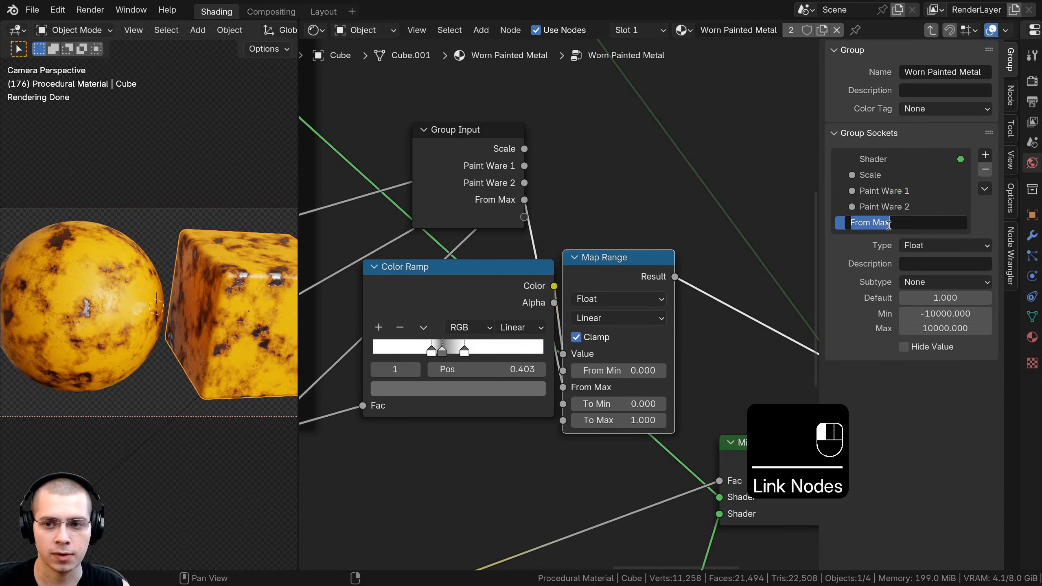
{"action": "type", "text": "Rust"}
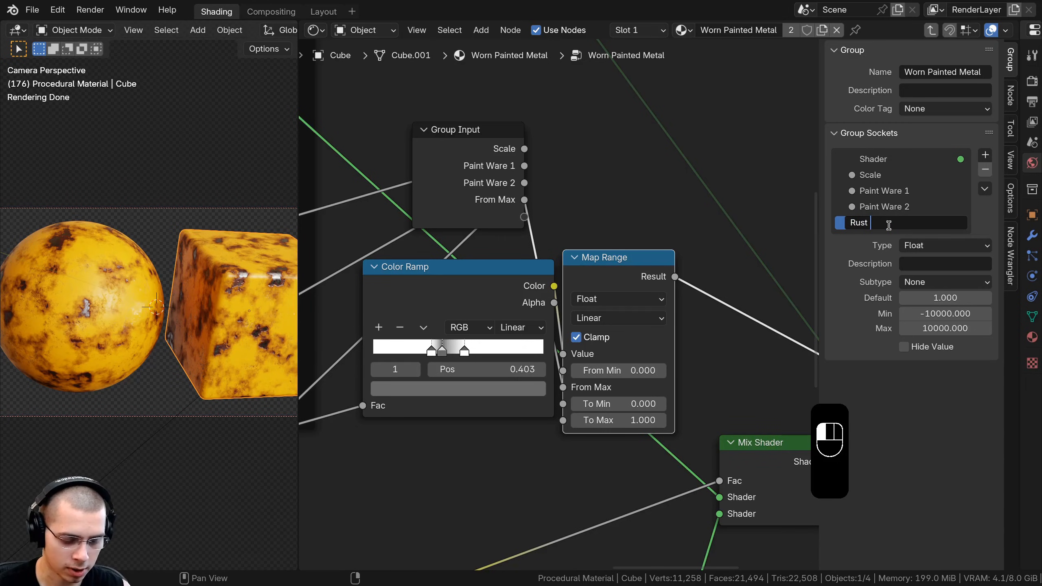
{"action": "type", "text": " Amount"}
{"action": "key", "text": "Return"}
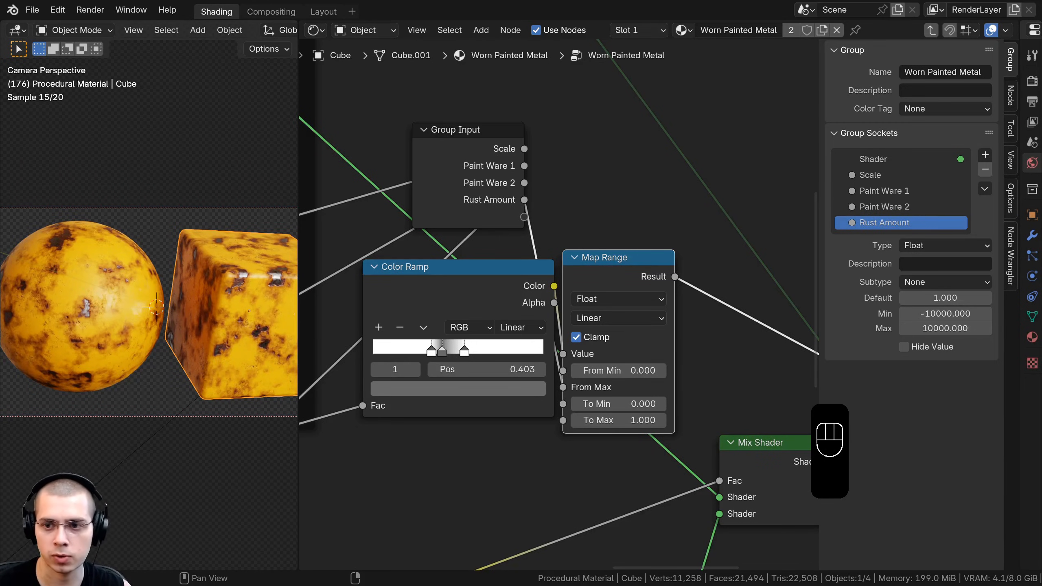
Step: Move the Group Input node below the Darken node, between the Paint Mask 2 and Paint frames
{"action": "scroll", "coordinate": [523, 238], "scroll_direction": "down", "scroll_amount": 5}
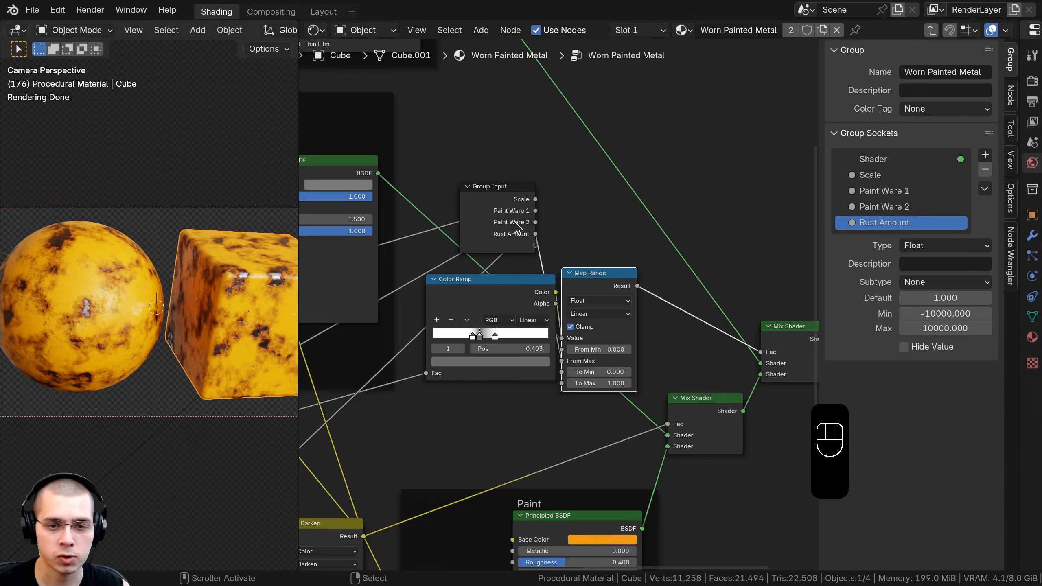
{"action": "left_click", "coordinate": [516, 222]}
{"action": "scroll", "coordinate": [526, 235], "scroll_direction": "down", "scroll_amount": 6}
{"action": "middle_click_drag", "start_coordinate": [544, 208], "coordinate": [566, 179]}
{"action": "key", "text": "g"}
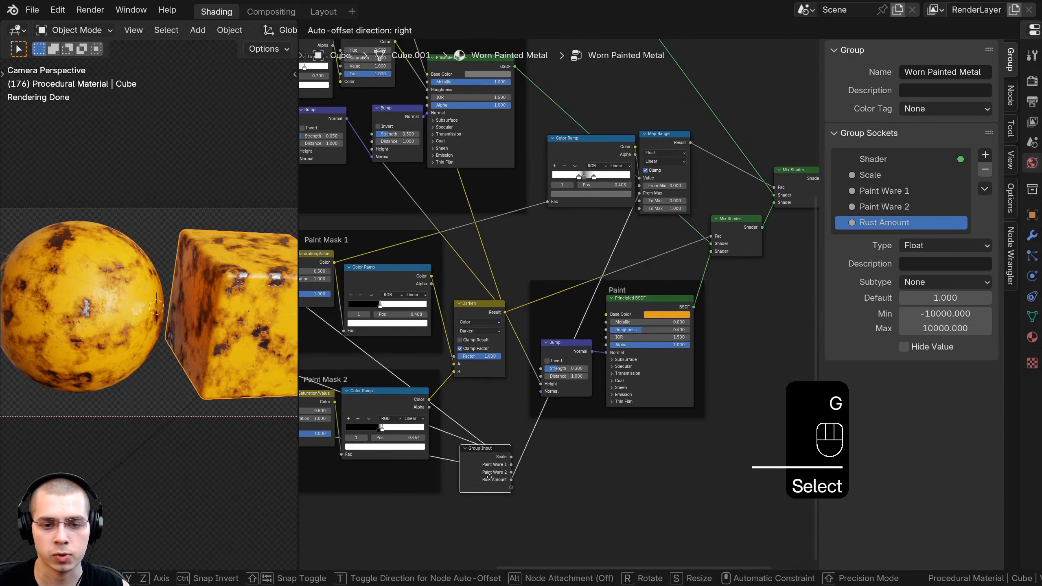
{"action": "left_click", "coordinate": [488, 430]}
{"action": "scroll", "coordinate": [489, 429], "scroll_direction": "up", "scroll_amount": 4}
{"action": "middle_click_drag", "start_coordinate": [489, 430], "coordinate": [512, 280]}
{"action": "key", "text": "g"}
{"action": "left_click", "coordinate": [535, 283]}
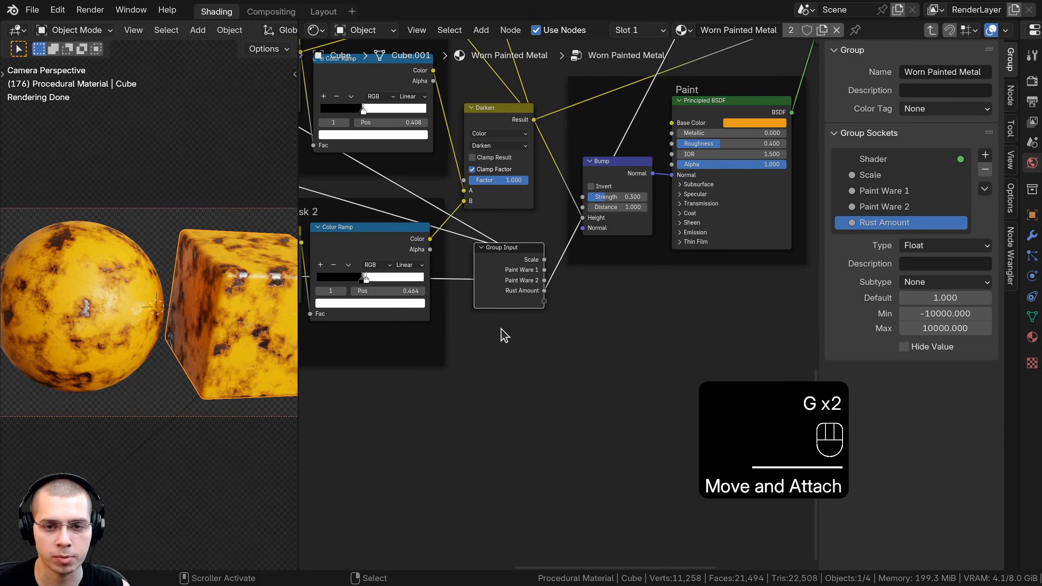
Step: Expose the Base Color of the Paint frame's Principled BSDF as a group input named "Paint Color"
{"action": "left_click_drag", "start_coordinate": [675, 127], "coordinate": [675, 238]}
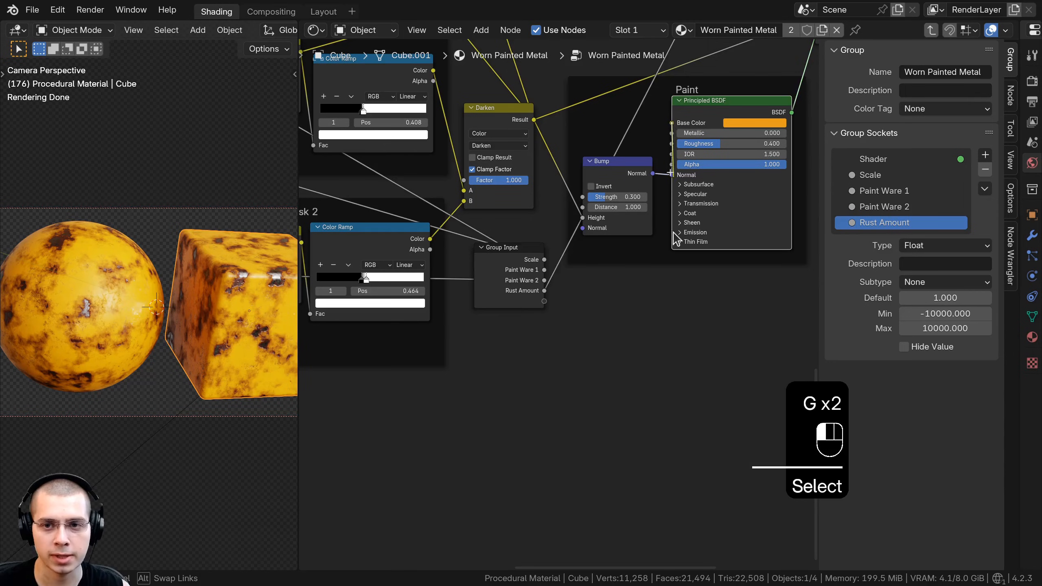
{"action": "left_click_drag", "start_coordinate": [543, 308], "coordinate": [544, 302]}
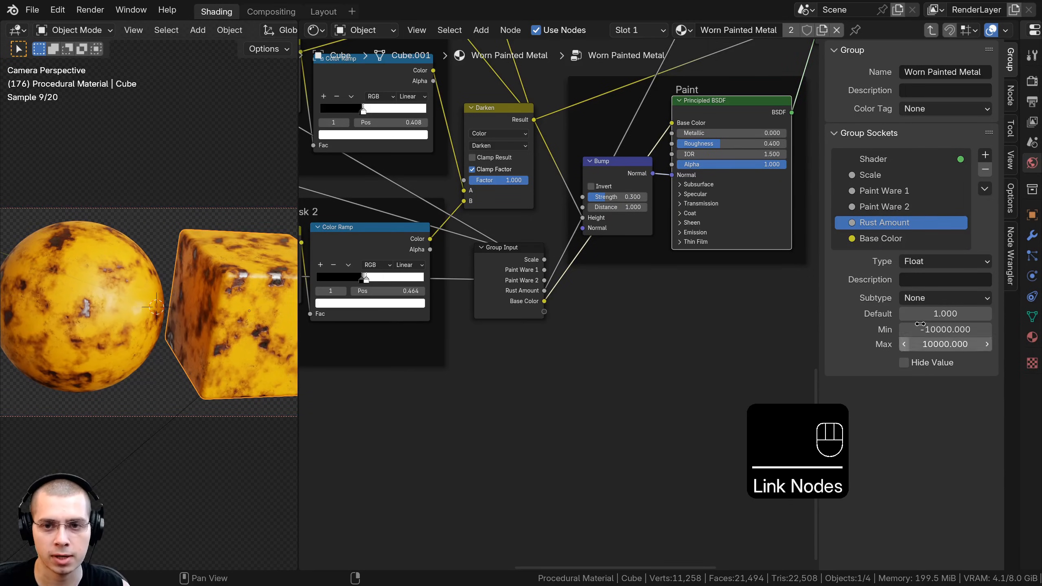
{"action": "double_click", "coordinate": [888, 239]}
{"action": "type", "text": "Paint Co"}
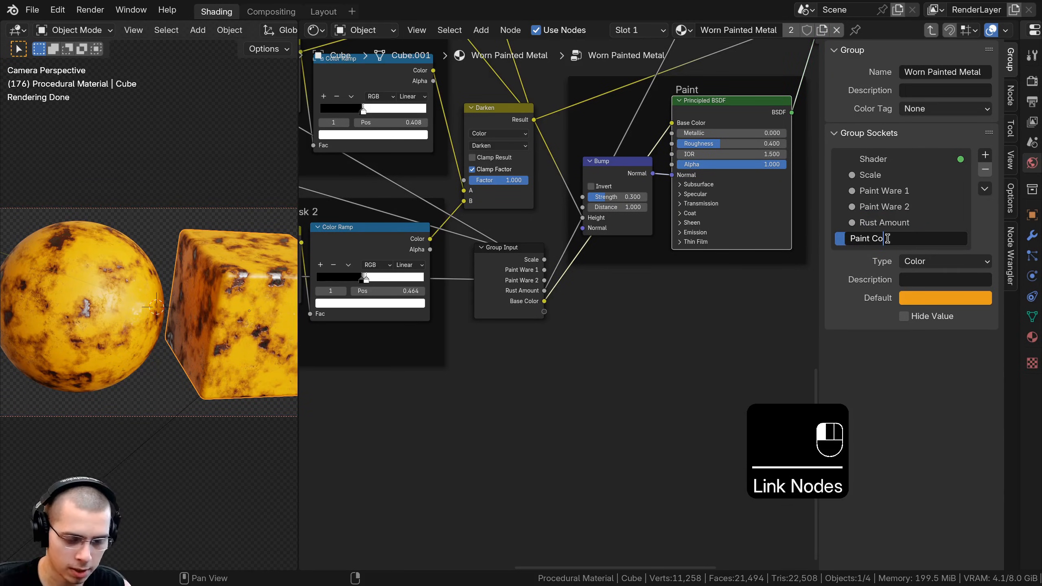
{"action": "type", "text": "lor"}
{"action": "key", "text": "Return"}
Step: Move the Group Input node beside the Metal frame, above the Color Ramp that feeds the Map Range node
{"action": "scroll", "coordinate": [562, 300], "scroll_direction": "down", "scroll_amount": 6}
{"action": "left_click", "coordinate": [516, 288]}
{"action": "scroll", "coordinate": [517, 279], "scroll_direction": "down", "scroll_amount": 4}
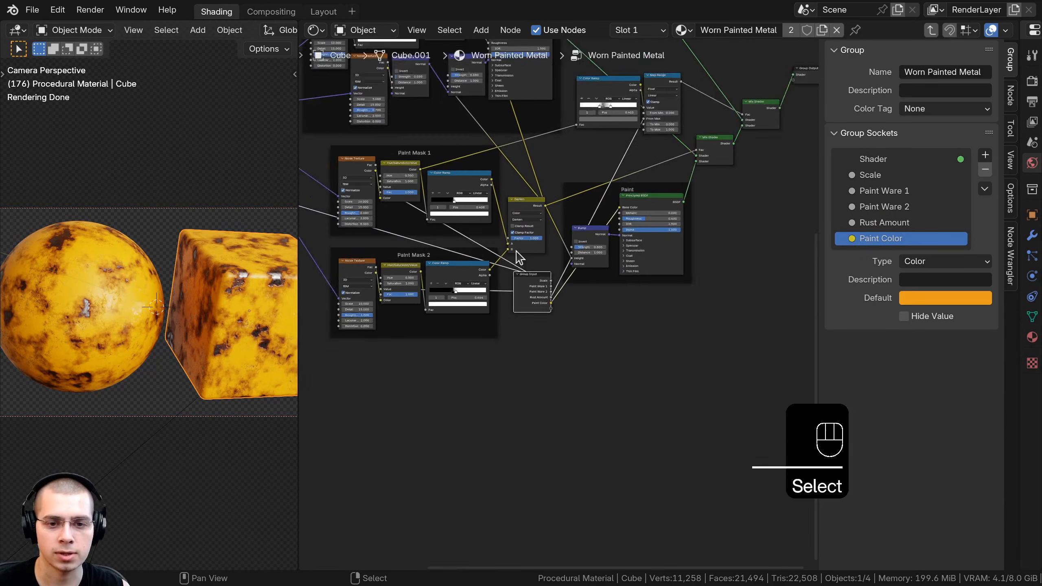
{"action": "middle_click_drag", "start_coordinate": [519, 260], "coordinate": [606, 444]}
{"action": "key", "text": "g"}
{"action": "left_click", "coordinate": [681, 166]}
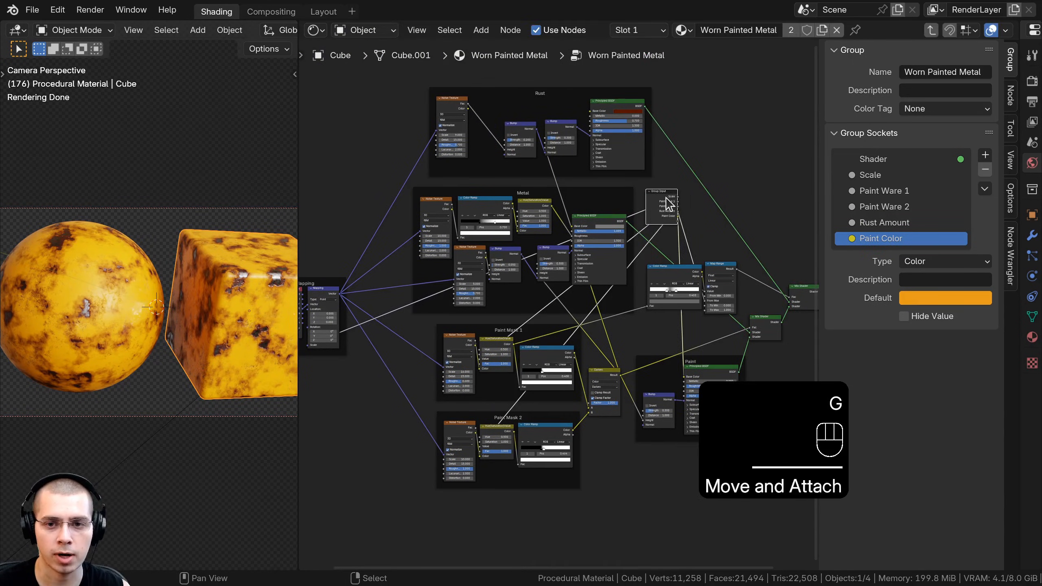
Step: Expose the Base Color of the Metal frame's Principled BSDF as a group input named "Metal Color"
{"action": "scroll", "coordinate": [689, 166], "scroll_direction": "up", "scroll_amount": 4}
{"action": "left_click", "coordinate": [447, 281]}
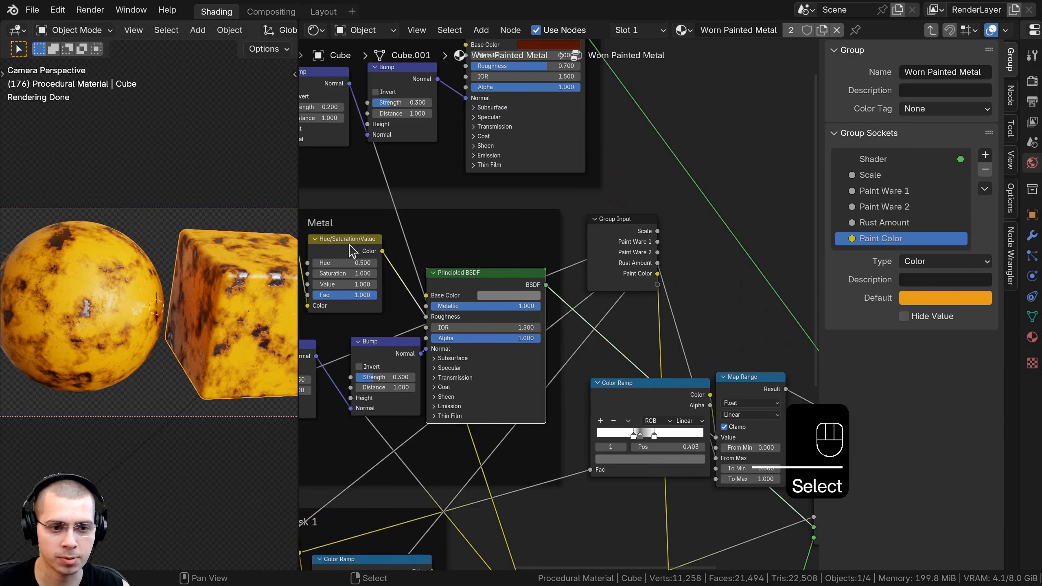
{"action": "left_click_drag", "start_coordinate": [426, 295], "coordinate": [623, 158]}
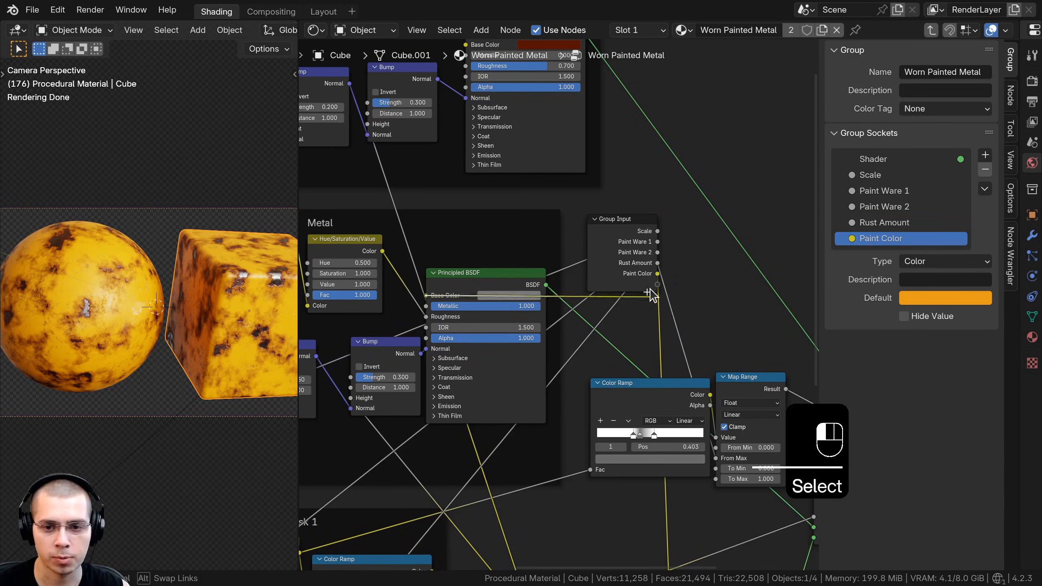
{"action": "left_click_drag", "start_coordinate": [652, 294], "coordinate": [657, 285]}
{"action": "double_click", "coordinate": [886, 255]}
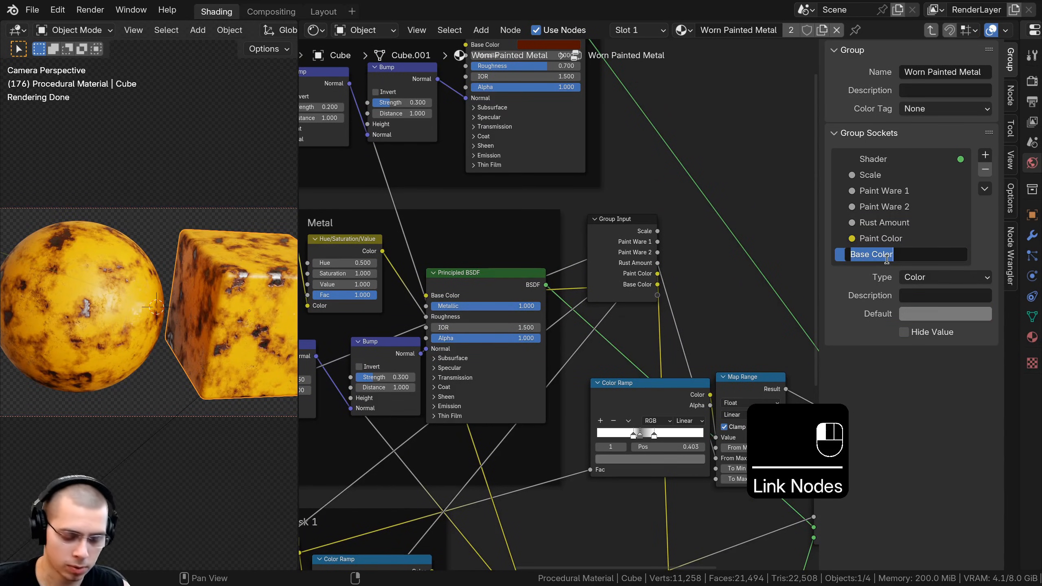
{"action": "type", "text": "Metal Co"}
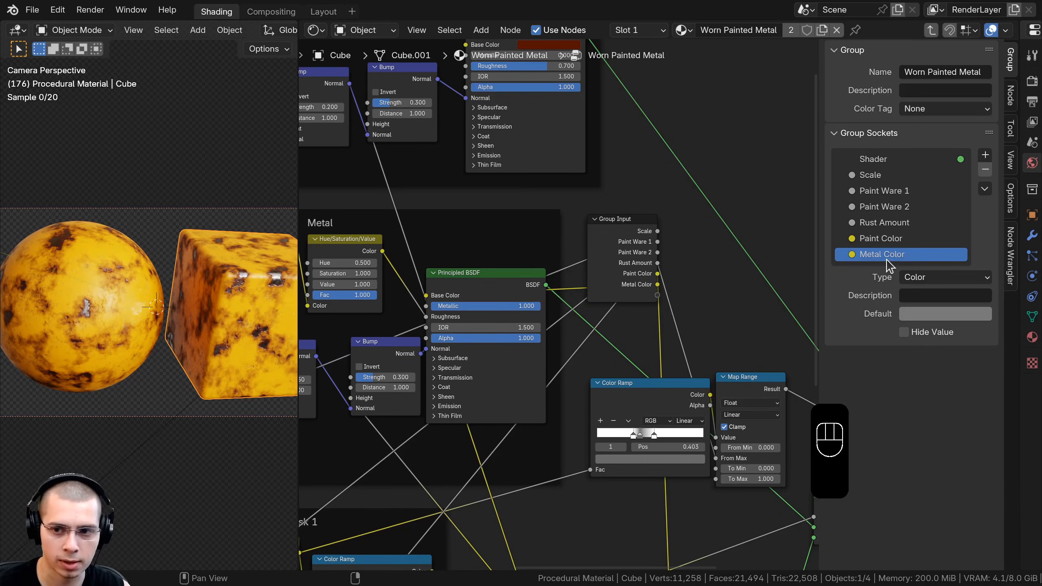
Step: Move the Group Input node to just above the Rust frame
{"action": "scroll", "coordinate": [630, 286], "scroll_direction": "down", "scroll_amount": 2}
{"action": "middle_click_drag", "start_coordinate": [515, 192], "coordinate": [547, 311]}
{"action": "left_click", "coordinate": [656, 398]}
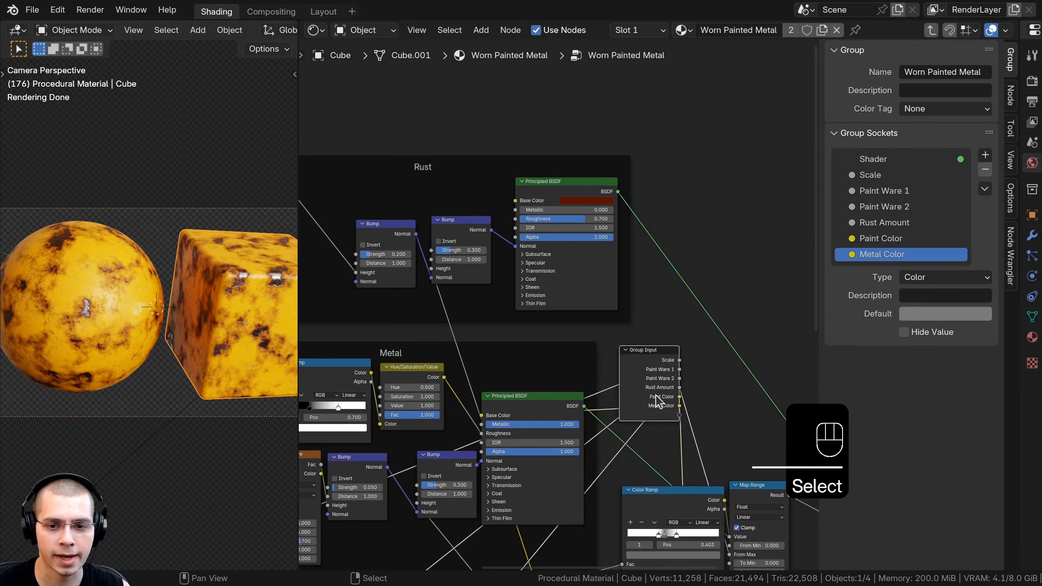
{"action": "key", "text": "g"}
{"action": "left_click", "coordinate": [476, 135]}
Step: Expose the Base Color of the Rust frame's Principled BSDF as a group input named "Rust Color"
{"action": "scroll", "coordinate": [476, 136], "scroll_direction": "up", "scroll_amount": 2}
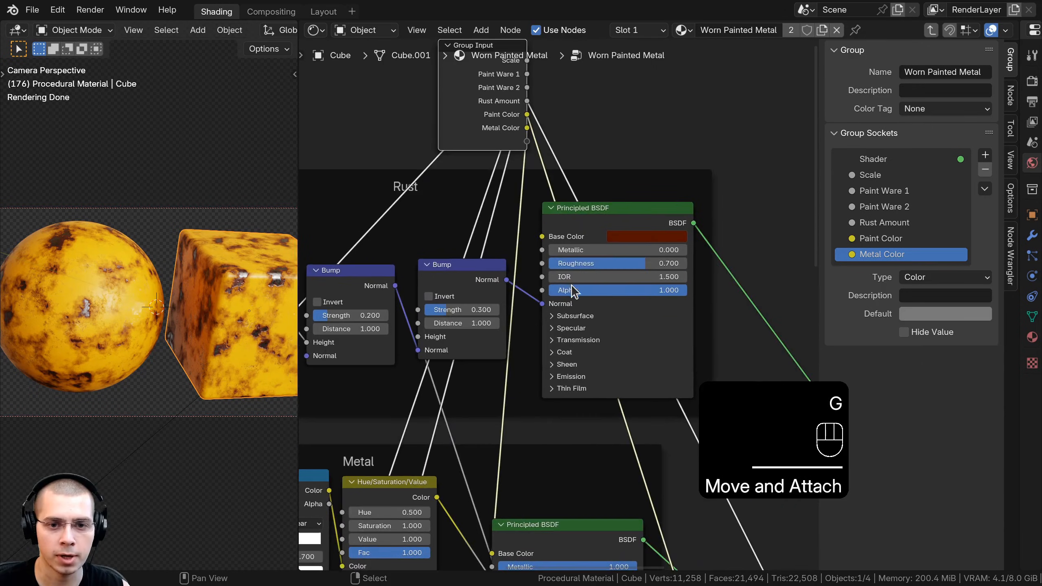
{"action": "left_click", "coordinate": [592, 233]}
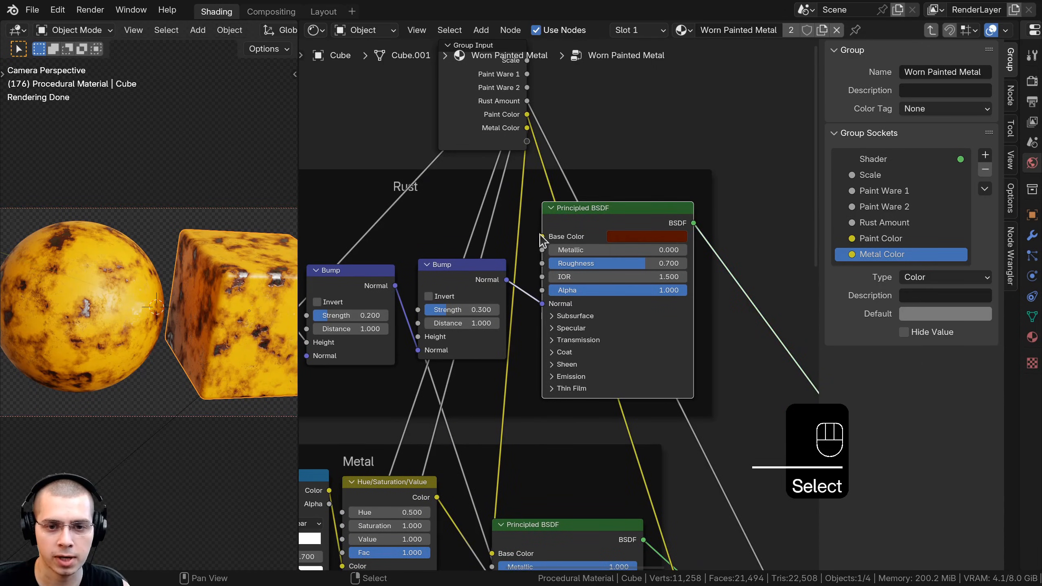
{"action": "left_click_drag", "start_coordinate": [541, 238], "coordinate": [470, 123]}
{"action": "double_click", "coordinate": [881, 270]}
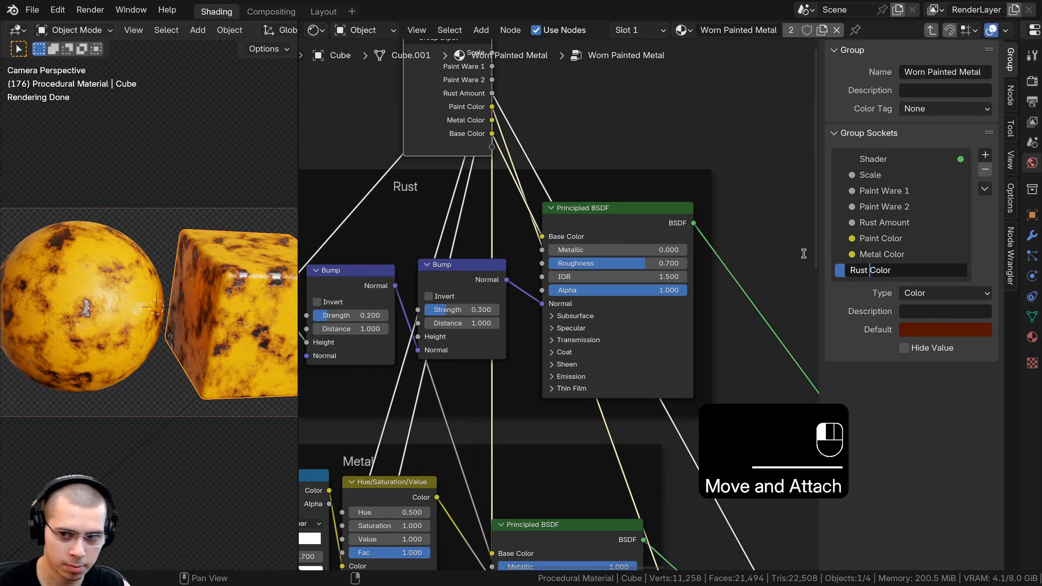
{"action": "key", "text": "Return"}
Step: Expose the Value of the Metal frame's Hue/Saturation/Value node as a group input named "Metal Roughness"
{"action": "scroll", "coordinate": [496, 244], "scroll_direction": "down", "scroll_amount": 5}
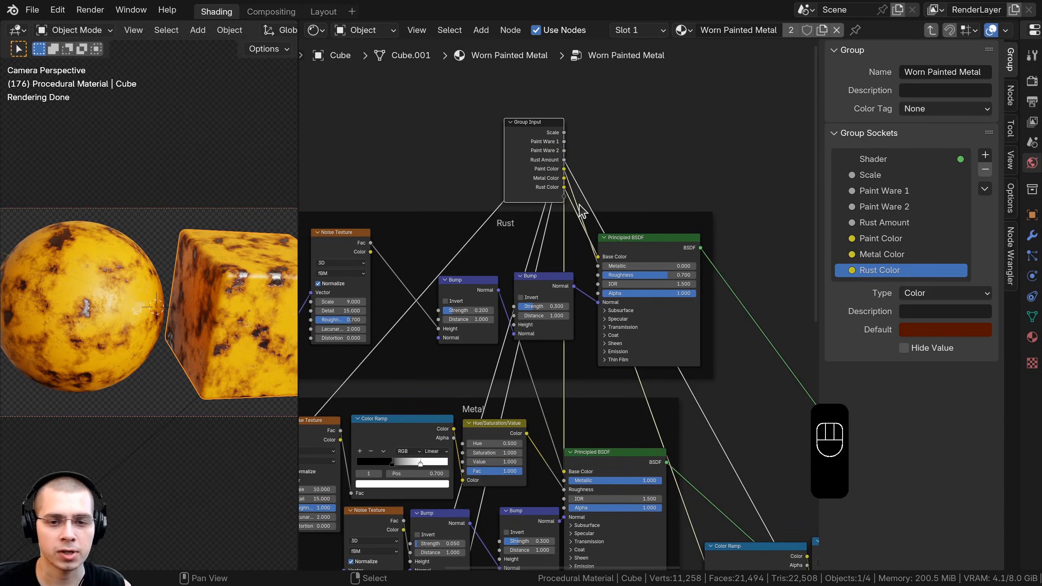
{"action": "key", "text": "a"}
{"action": "middle_click_drag", "start_coordinate": [578, 299], "coordinate": [603, 227]}
{"action": "middle_click_drag", "start_coordinate": [527, 361], "coordinate": [563, 377]}
{"action": "scroll", "coordinate": [568, 329], "scroll_direction": "up", "scroll_amount": 3}
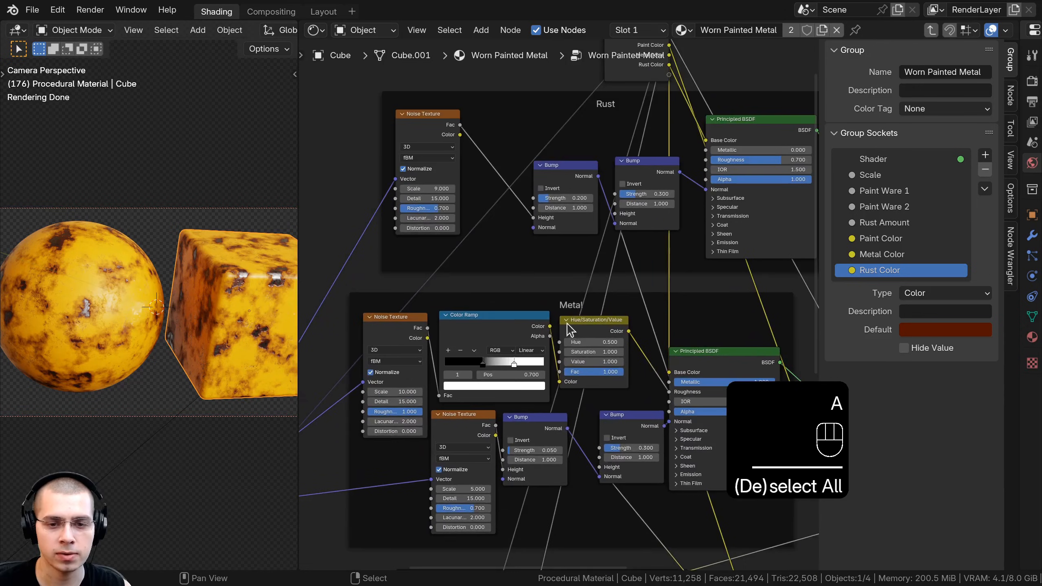
{"action": "middle_click_drag", "start_coordinate": [560, 291], "coordinate": [524, 287]}
{"action": "left_click", "coordinate": [533, 302]}
{"action": "left_click_drag", "start_coordinate": [556, 363], "coordinate": [552, 237], "text": "shift"}
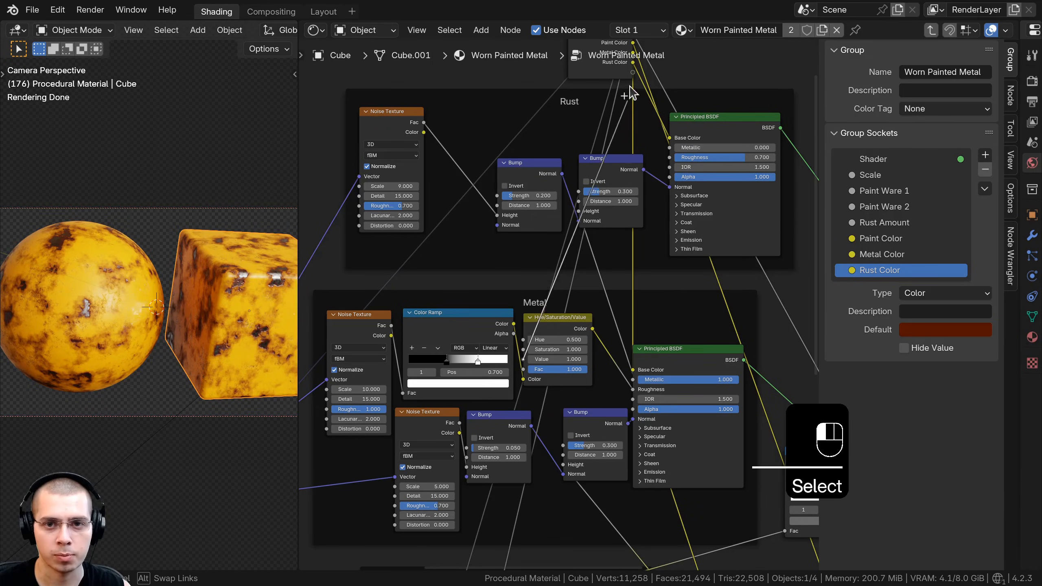
{"action": "left_click_drag", "start_coordinate": [630, 93], "coordinate": [569, 63]}
{"action": "double_click", "coordinate": [910, 287]}
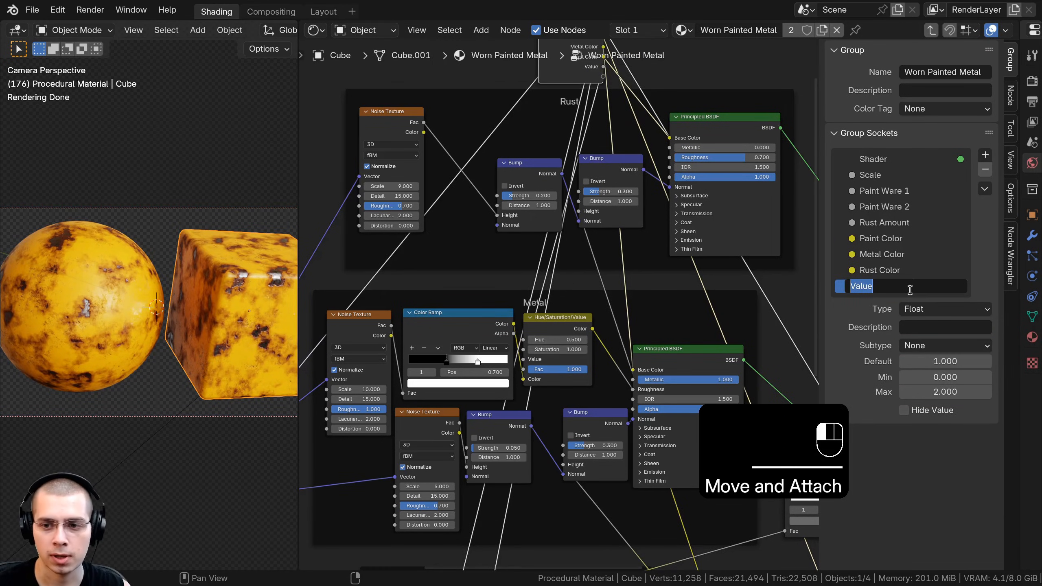
{"action": "type", "text": "Metal Roughness"}
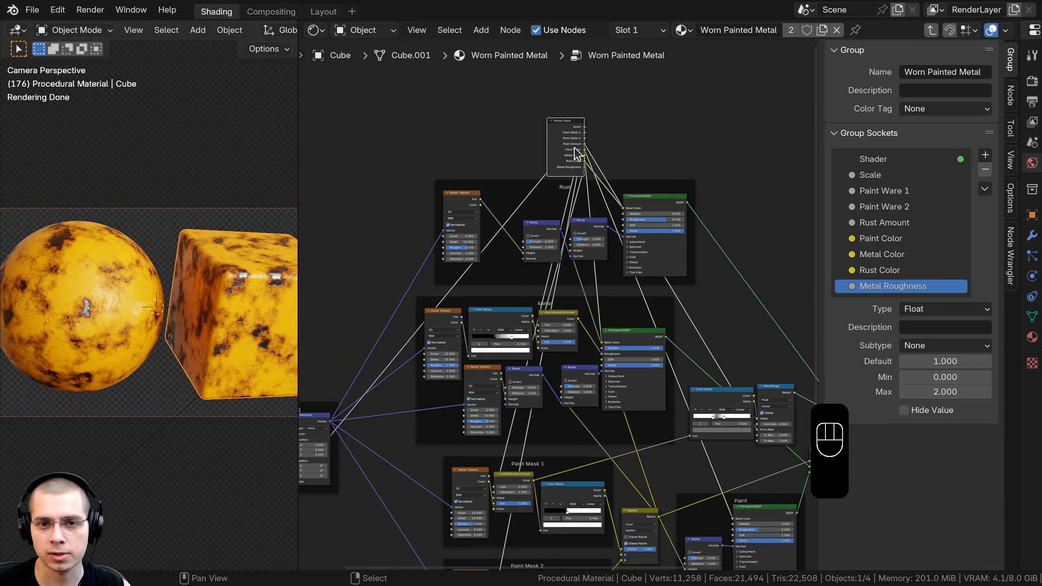
Step: Move the Group Input node from above the Rust frame to the gap between the Paint Mask 2 and Paint frames
{"action": "left_click", "coordinate": [577, 154]}
{"action": "middle_click_drag", "start_coordinate": [578, 164], "coordinate": [539, 77]}
{"action": "key", "text": "g"}
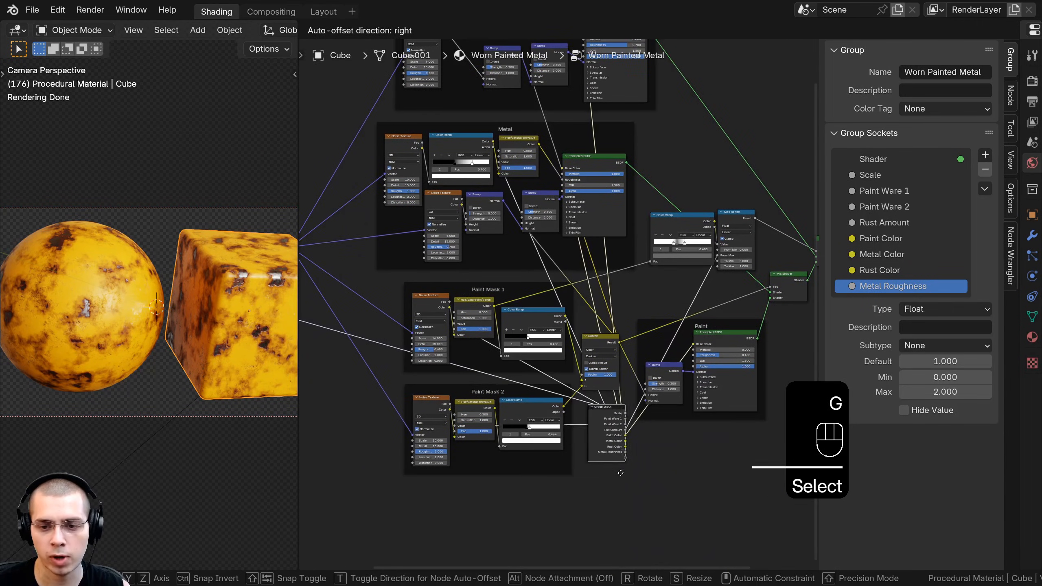
{"action": "left_click", "coordinate": [619, 476]}
{"action": "middle_click_drag", "start_coordinate": [619, 476], "coordinate": [510, 376]}
Step: Expose the Roughness of the Paint frame's Principled BSDF as a group input named "Paint Roughness"
{"action": "scroll", "coordinate": [564, 294], "scroll_direction": "up", "scroll_amount": 9}
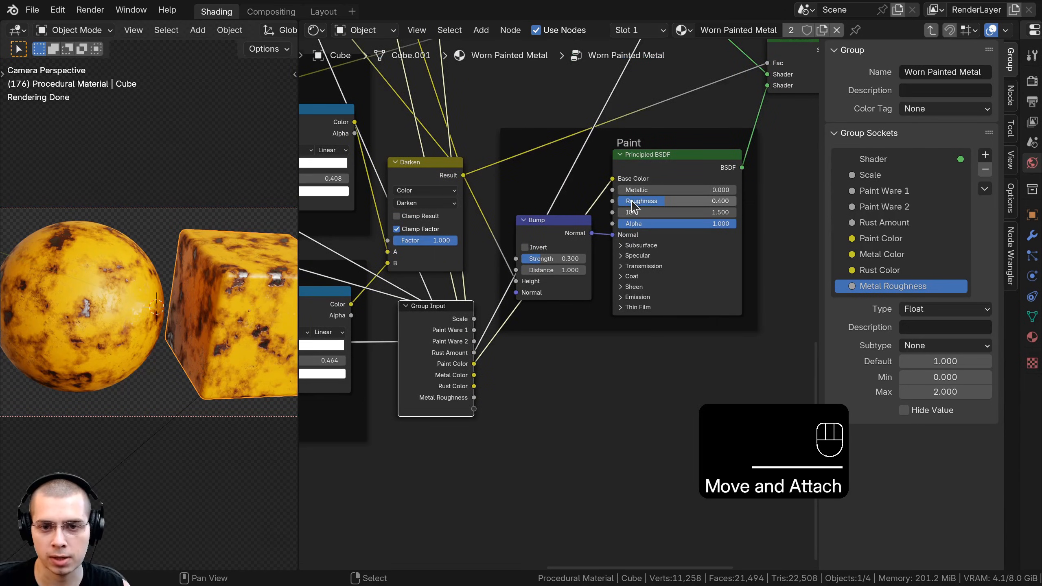
{"action": "left_click_drag", "start_coordinate": [612, 200], "coordinate": [598, 219]}
{"action": "left_click_drag", "start_coordinate": [475, 410], "coordinate": [474, 408]}
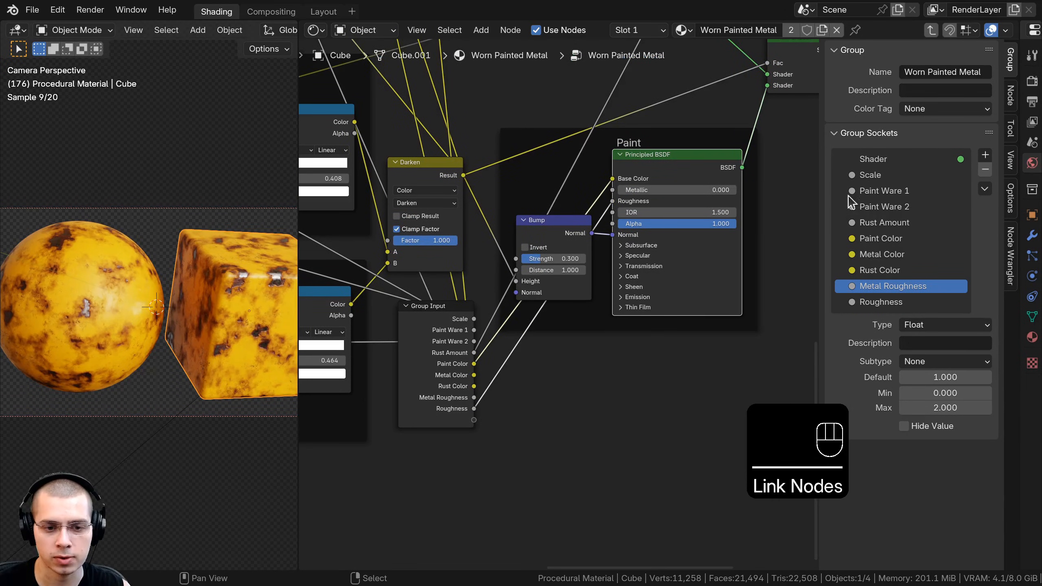
{"action": "double_click", "coordinate": [878, 302]}
{"action": "type", "text": "Pai"}
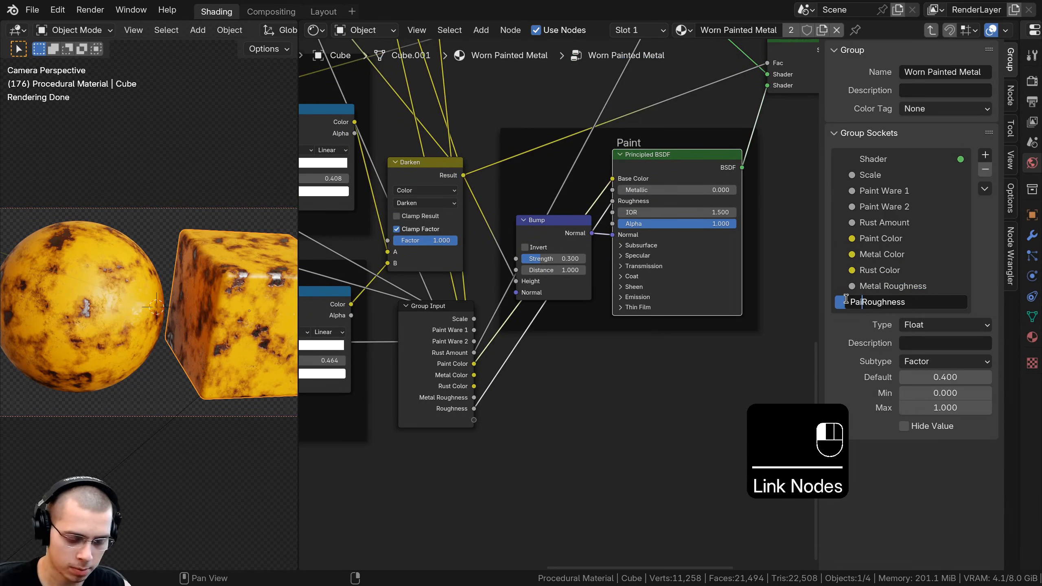
{"action": "type", "text": "nt"}
{"action": "key", "text": "Return"}
Step: Move the Group Input node back up above the Rust frame
{"action": "scroll", "coordinate": [611, 293], "scroll_direction": "down", "scroll_amount": 6}
{"action": "left_click", "coordinate": [482, 349]}
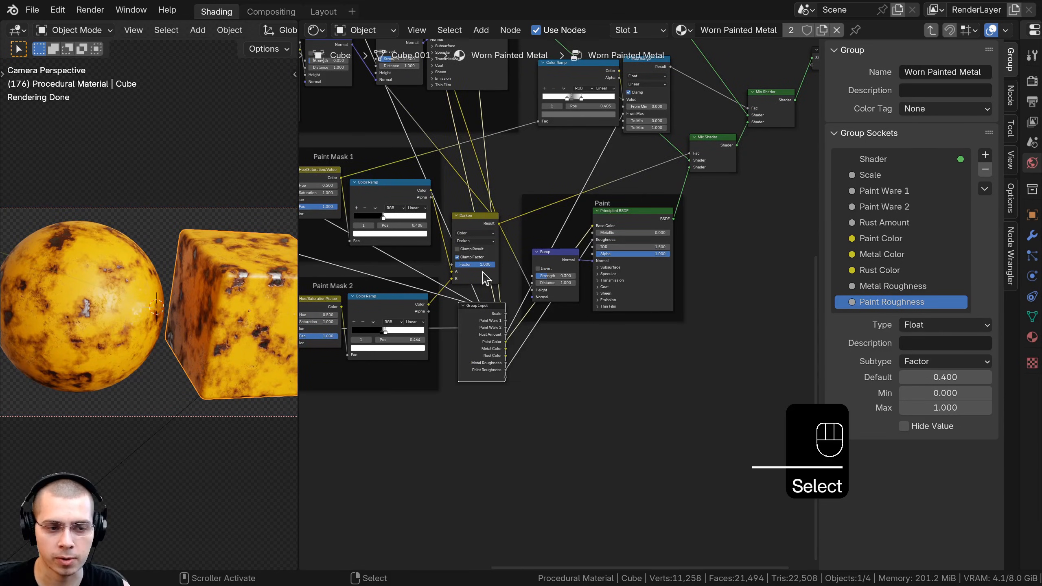
{"action": "middle_click_drag", "start_coordinate": [494, 281], "coordinate": [565, 422]}
{"action": "scroll", "coordinate": [582, 435], "scroll_direction": "down", "scroll_amount": 4}
{"action": "scroll", "coordinate": [599, 473], "scroll_direction": "up", "scroll_amount": 1}
{"action": "middle_click_drag", "start_coordinate": [599, 472], "coordinate": [618, 552]}
{"action": "key", "text": "g"}
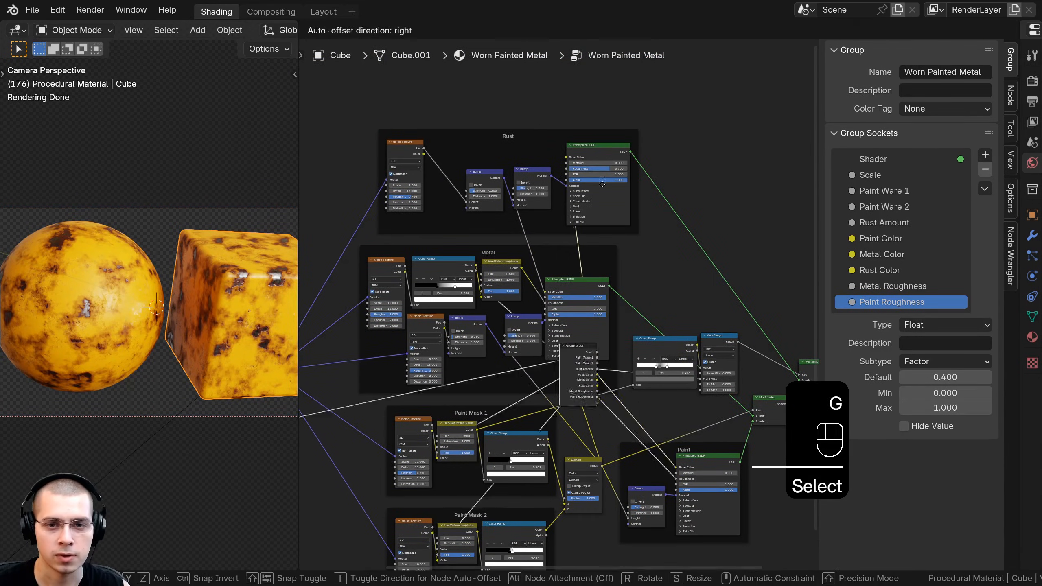
{"action": "left_click", "coordinate": [537, 82]}
{"action": "middle_click_drag", "start_coordinate": [559, 139], "coordinate": [559, 177]}
Step: Expose the Roughness of the Rust frame's Principled BSDF as a group input named "Rust Roughness"
{"action": "scroll", "coordinate": [559, 176], "scroll_direction": "up", "scroll_amount": 9}
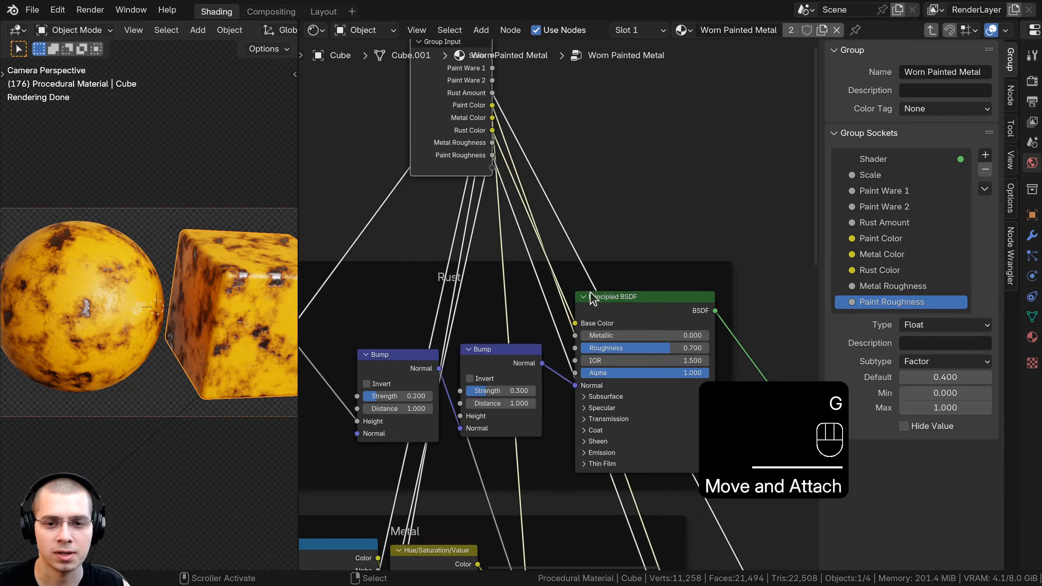
{"action": "left_click_drag", "start_coordinate": [621, 315], "coordinate": [627, 307]}
{"action": "mouse_move", "coordinate": [582, 342]}
{"action": "left_mouse_down"}
{"action": "mouse_move", "coordinate": [517, 177]}
{"action": "mouse_move", "coordinate": [492, 168]}
{"action": "left_mouse_up"}
{"action": "double_click", "coordinate": [851, 318]}
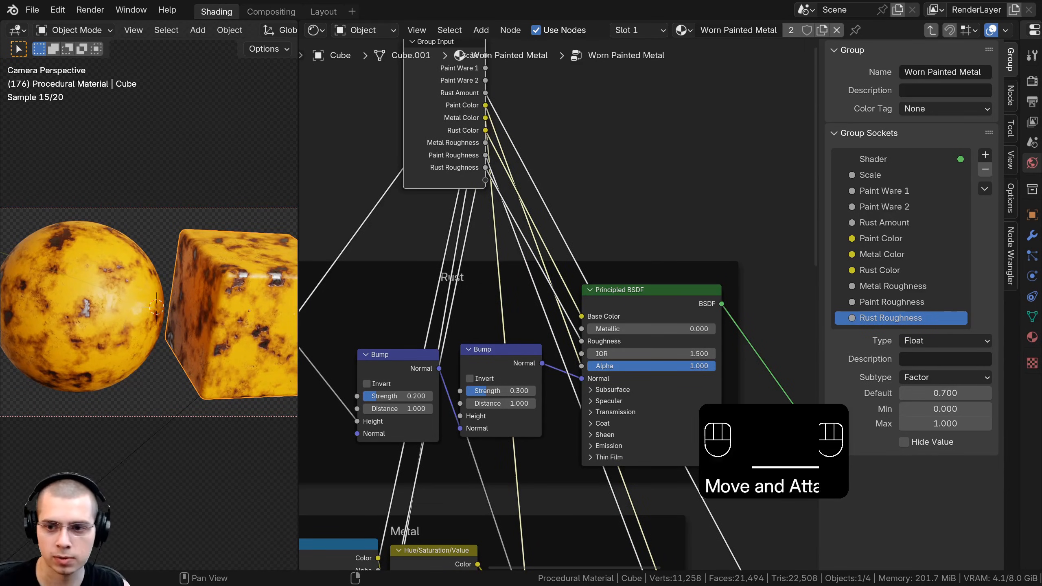
Step: Expose the Strength of the Rust frame's first Bump node as a group input named "Rust Bump Strength"
{"action": "scroll", "coordinate": [515, 224], "scroll_direction": "down", "scroll_amount": 3}
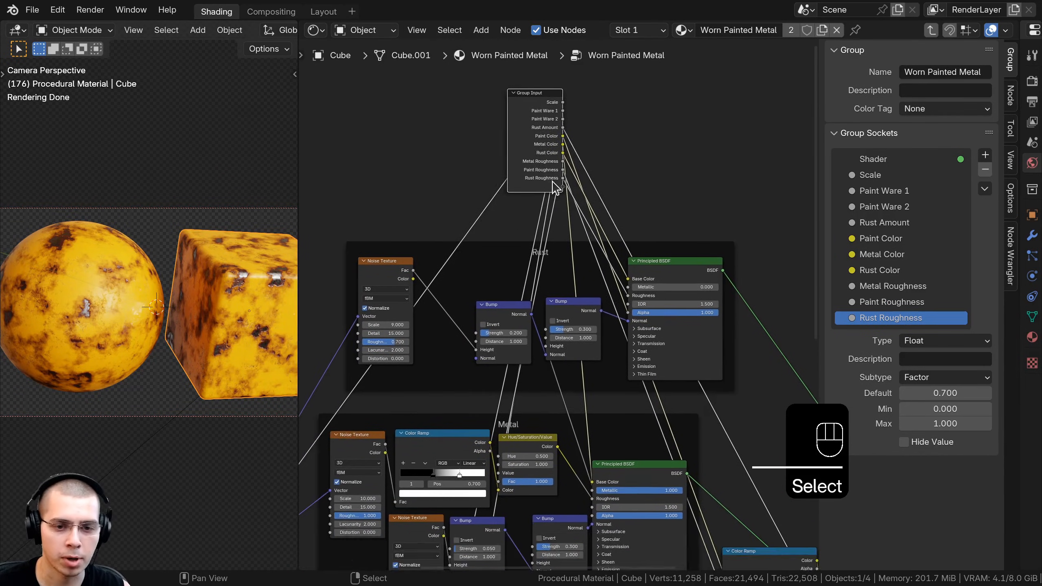
{"action": "key", "text": "g"}
{"action": "left_click", "coordinate": [579, 168]}
{"action": "scroll", "coordinate": [559, 288], "scroll_direction": "up", "scroll_amount": 4}
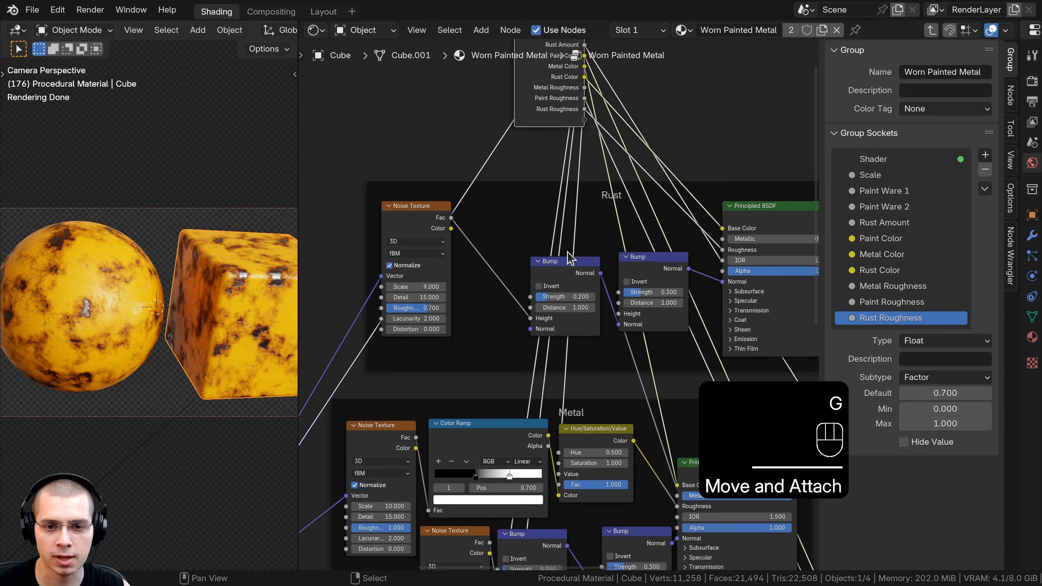
{"action": "left_click", "coordinate": [533, 299]}
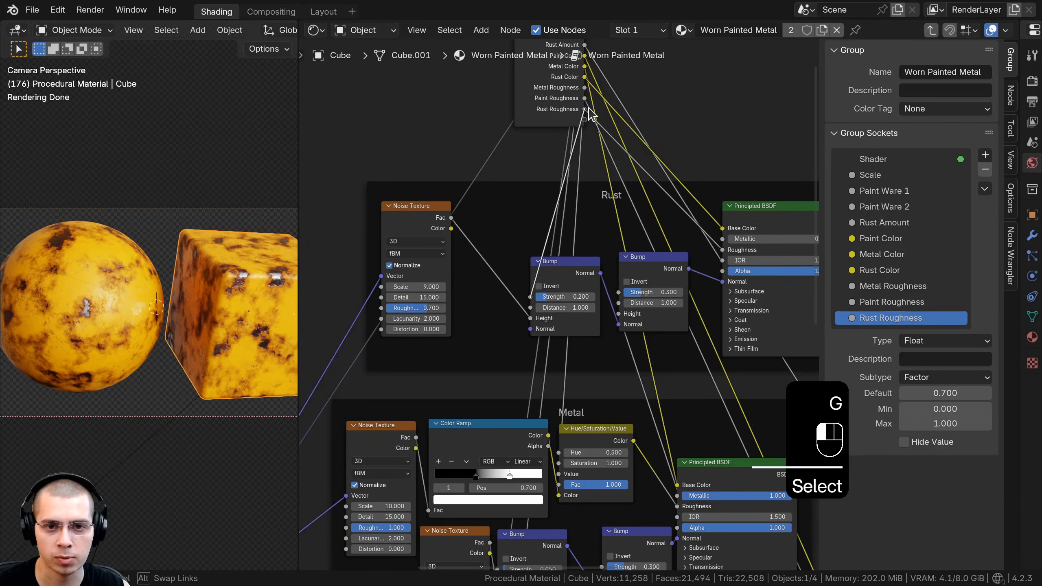
{"action": "left_click_drag", "start_coordinate": [530, 296], "coordinate": [584, 119]}
{"action": "double_click", "coordinate": [853, 332]}
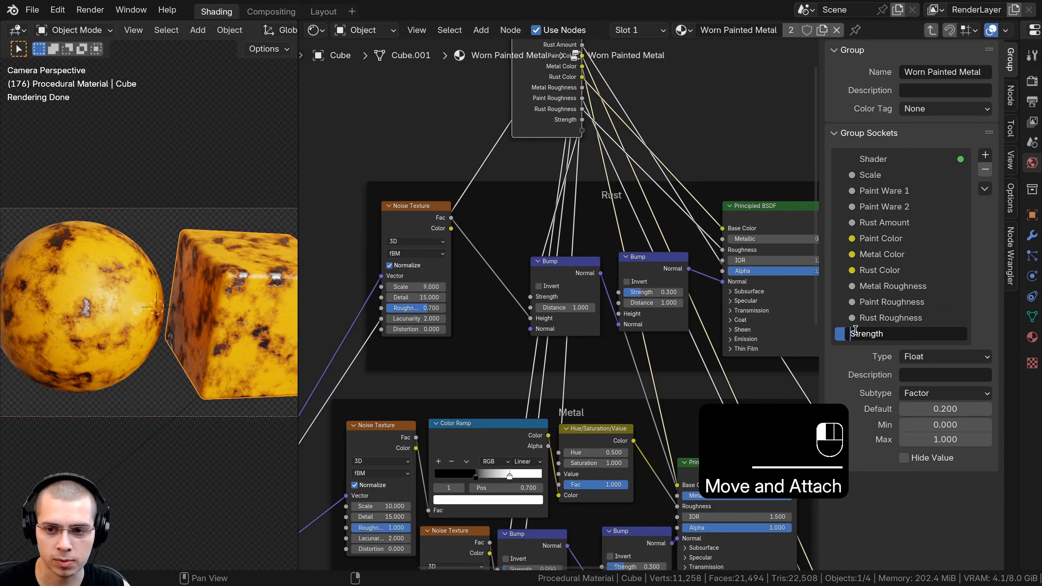
{"action": "type", "text": "Rust "}
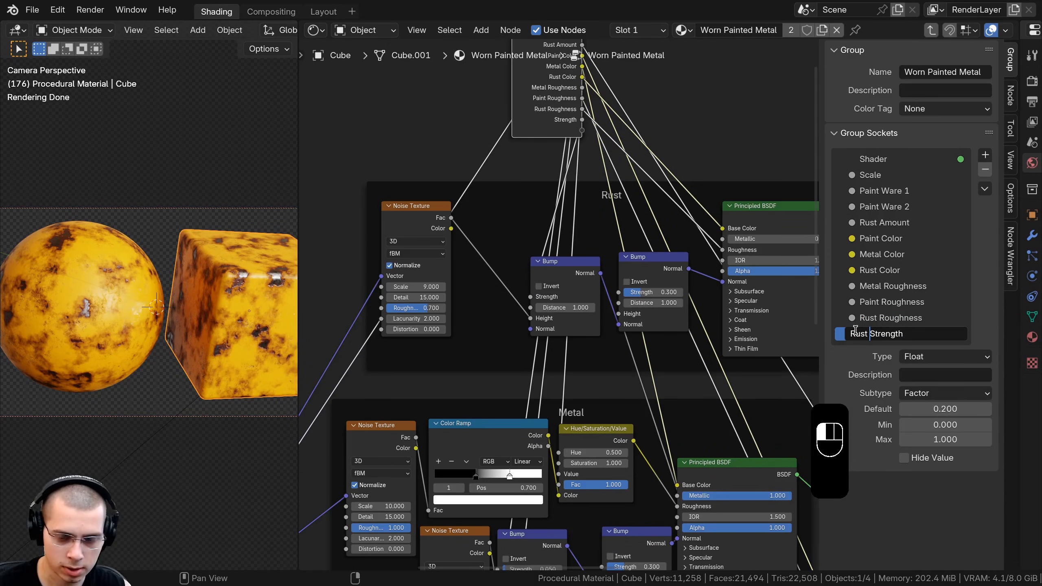
{"action": "type", "text": "Bump"}
Step: Move the Group Input node beside the Metal frame and expose its first Bump's Strength as "Metal Bump Strength"
{"action": "scroll", "coordinate": [612, 333], "scroll_direction": "down", "scroll_amount": 4}
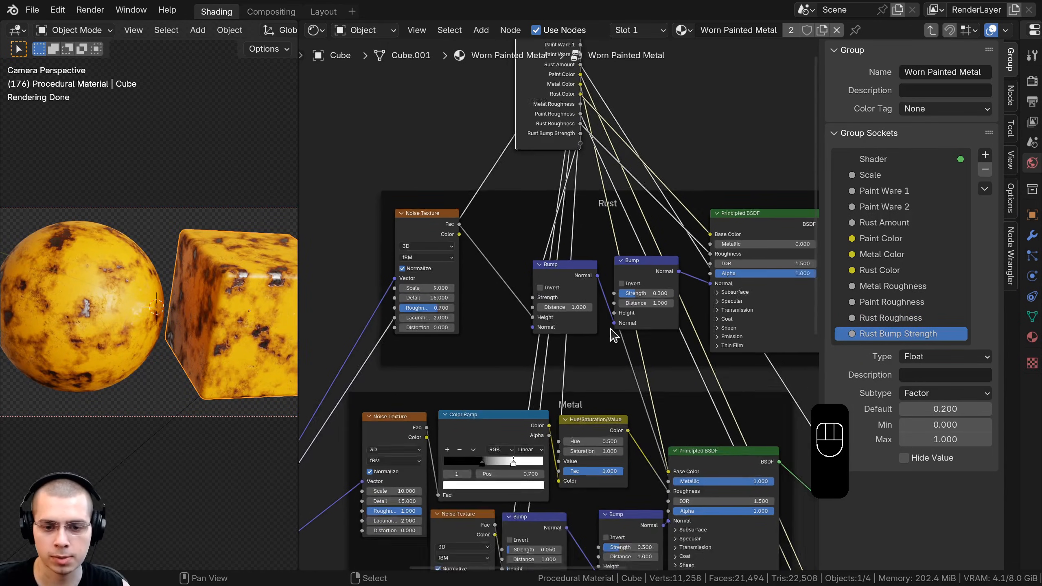
{"action": "key", "text": "g"}
{"action": "scroll", "coordinate": [623, 361], "scroll_direction": "up", "scroll_amount": 3}
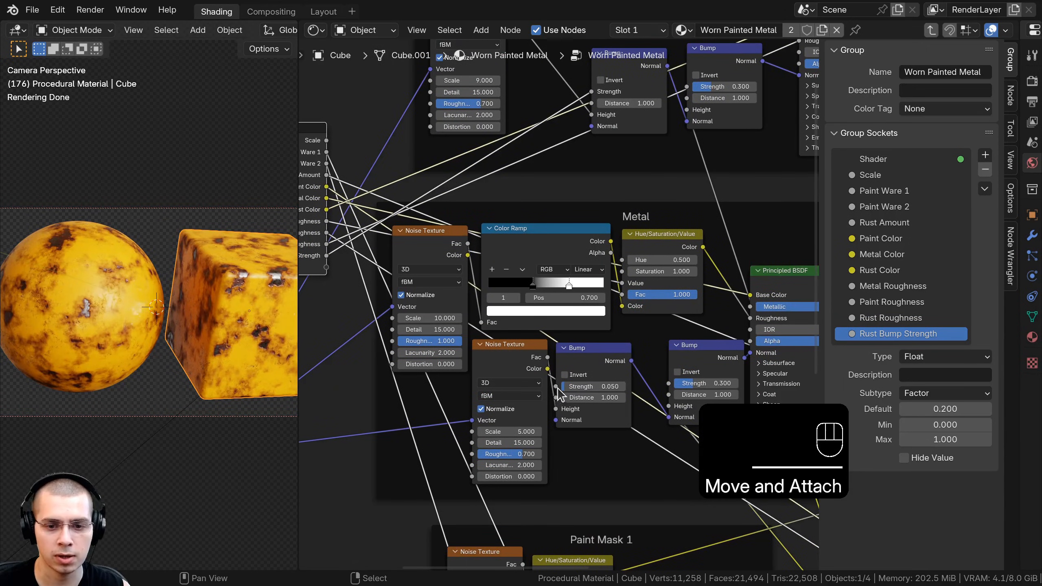
{"action": "left_click_drag", "start_coordinate": [556, 386], "coordinate": [387, 269]}
{"action": "double_click", "coordinate": [864, 349]}
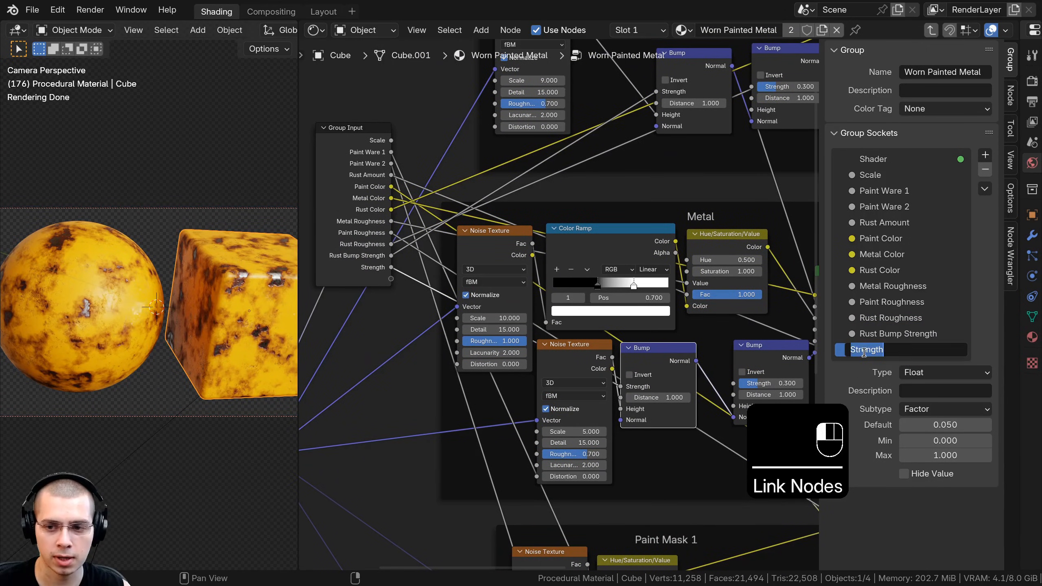
{"action": "type", "text": "Metal "}
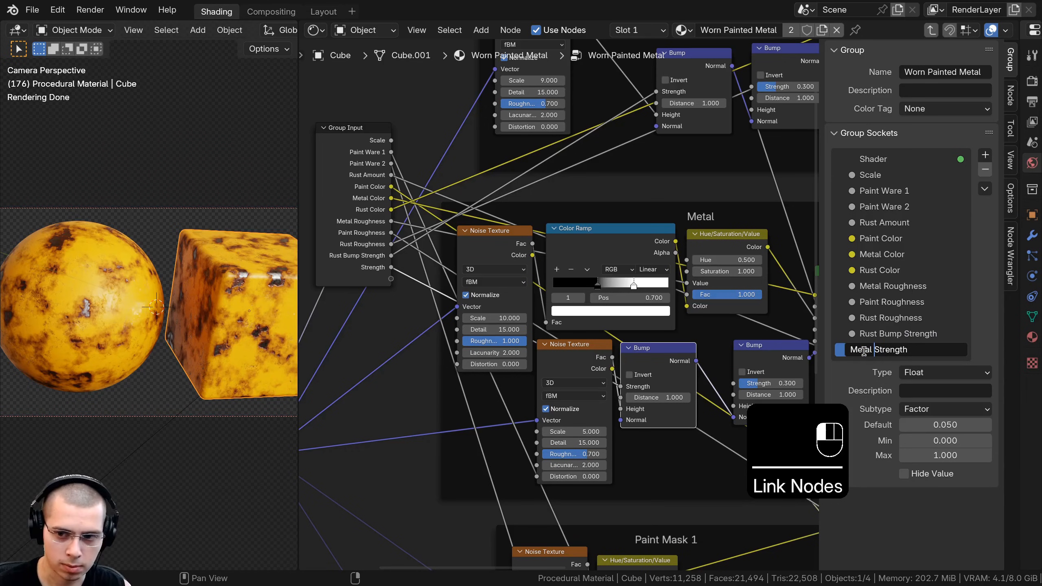
{"action": "type", "text": "Bump"}
{"action": "key", "text": "Return"}
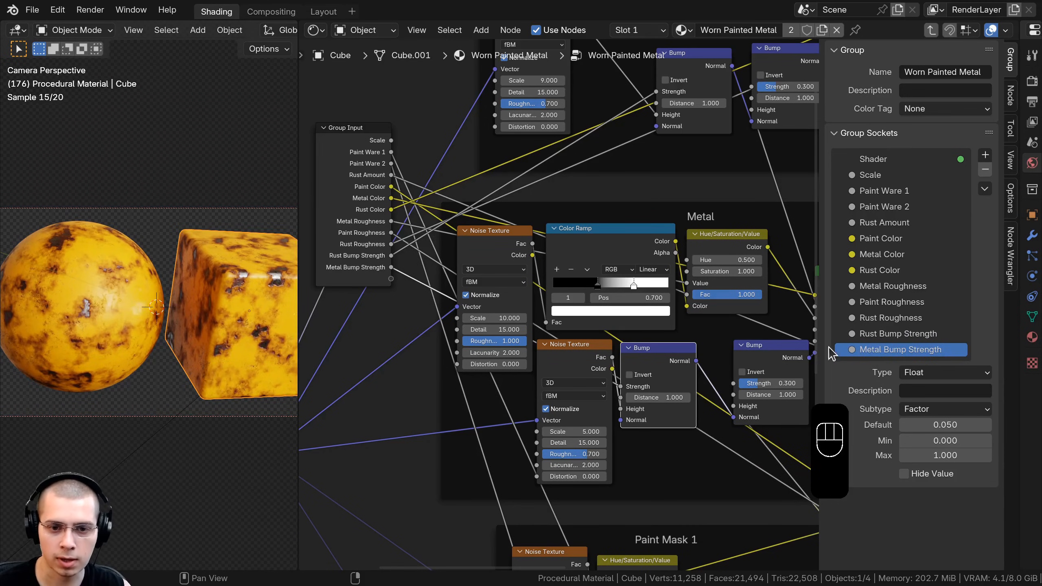
Step: Examine the remaining Bump nodes in the Rust, Metal and Paint frames and how the Darken node's result feeds them
{"action": "scroll", "coordinate": [673, 410], "scroll_direction": "down", "scroll_amount": 4}
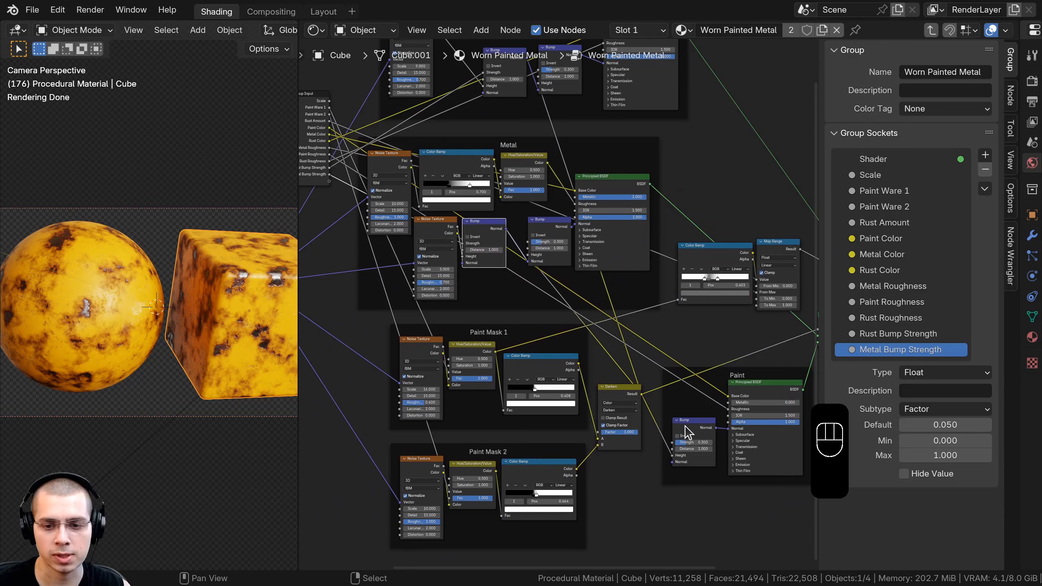
{"action": "left_click", "coordinate": [686, 431]}
{"action": "left_click", "coordinate": [557, 232]}
{"action": "scroll", "coordinate": [566, 224], "scroll_direction": "up", "scroll_amount": 5, "text": "shift"}
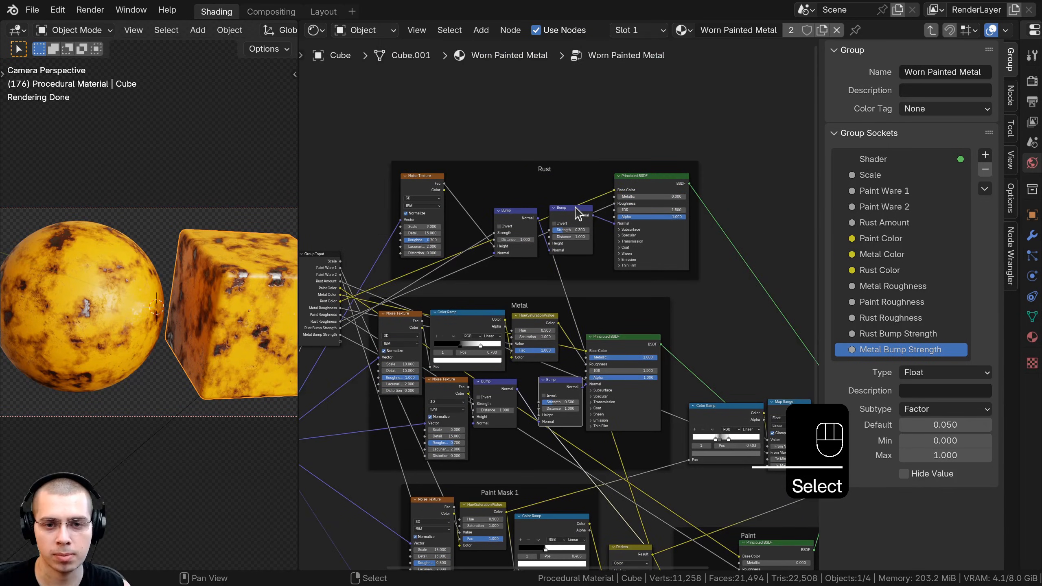
{"action": "middle_click_drag", "start_coordinate": [576, 249], "coordinate": [558, 114]}
{"action": "scroll", "coordinate": [557, 116], "scroll_direction": "up", "scroll_amount": 5}
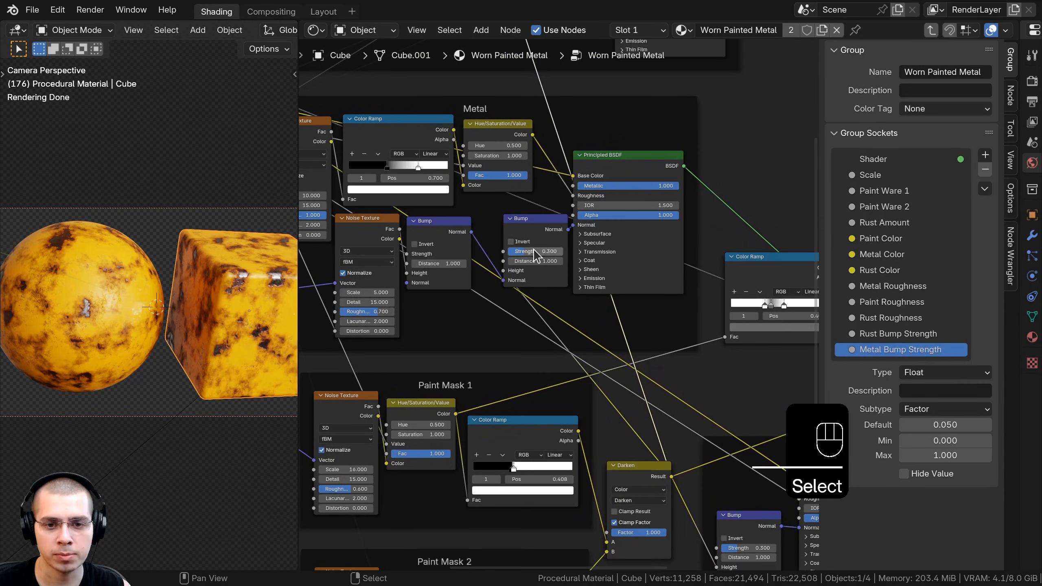
{"action": "middle_click_drag", "start_coordinate": [563, 323], "coordinate": [523, 183]}
{"action": "left_click", "coordinate": [612, 335]}
{"action": "key", "text": "g"}
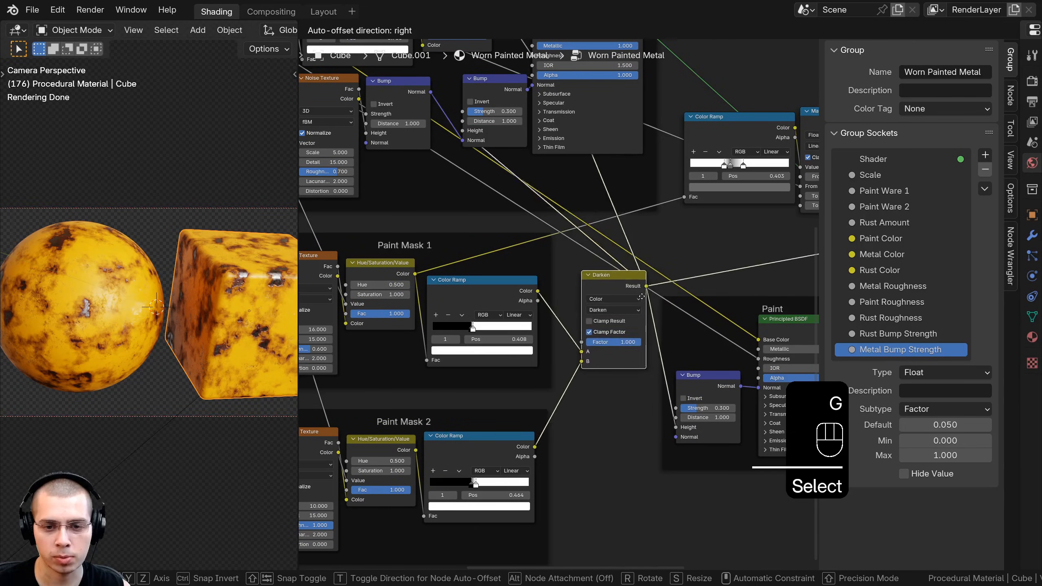
{"action": "right_click", "coordinate": [625, 282]}
{"action": "scroll", "coordinate": [523, 271], "scroll_direction": "up", "scroll_amount": 1}
{"action": "middle_click_drag", "start_coordinate": [509, 132], "coordinate": [561, 284]}
{"action": "scroll", "coordinate": [536, 272], "scroll_direction": "down", "scroll_amount": 5}
{"action": "scroll", "coordinate": [562, 284], "scroll_direction": "down", "scroll_amount": 2}
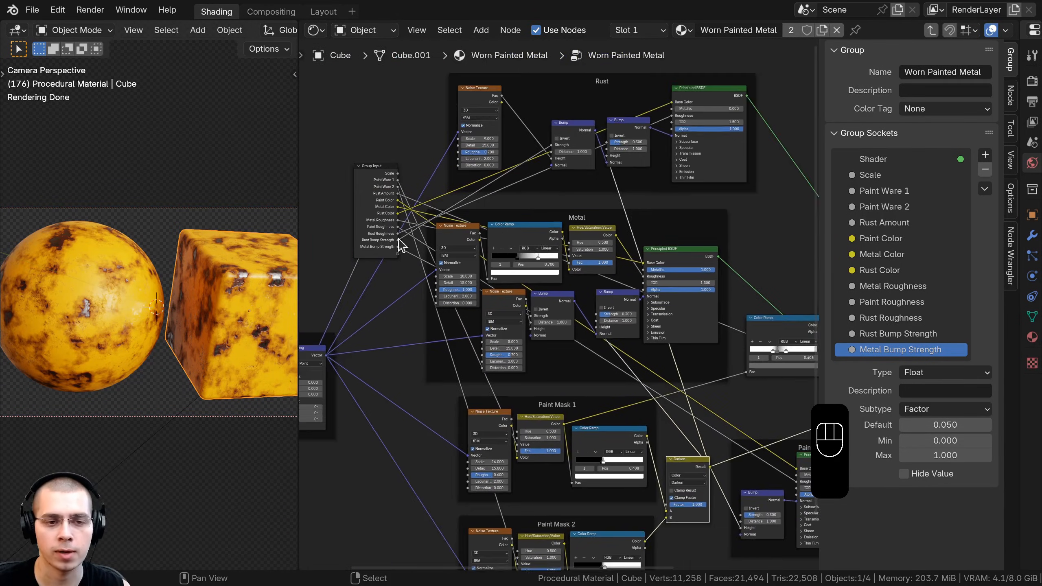
Step: Expose the Rust frame's second Bump Strength as a group input and link it to the second Metal Bump and Paint Bump Strengths
{"action": "left_click", "coordinate": [382, 226]}
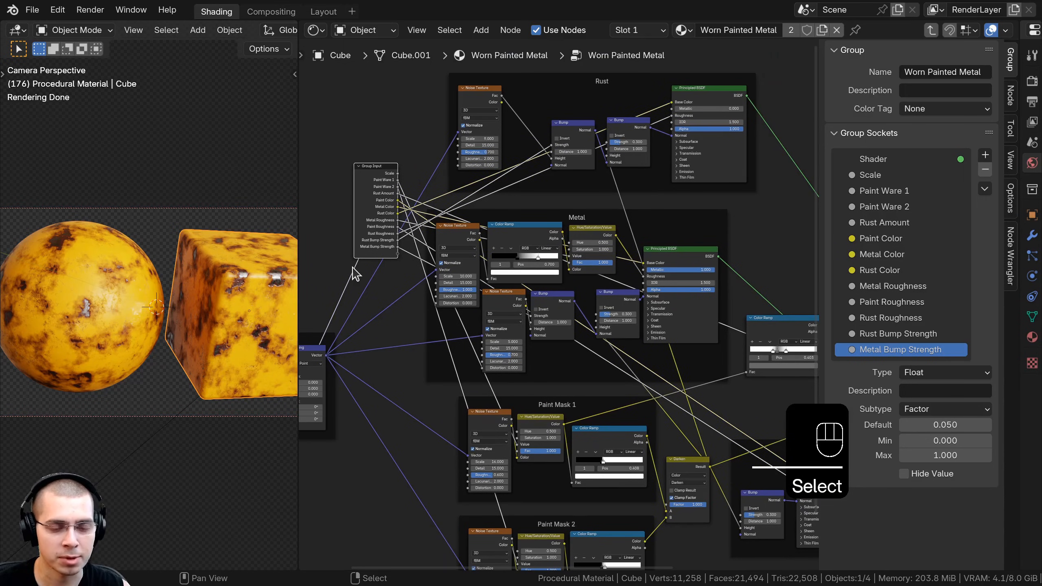
{"action": "scroll", "coordinate": [541, 236], "scroll_direction": "up", "scroll_amount": 1}
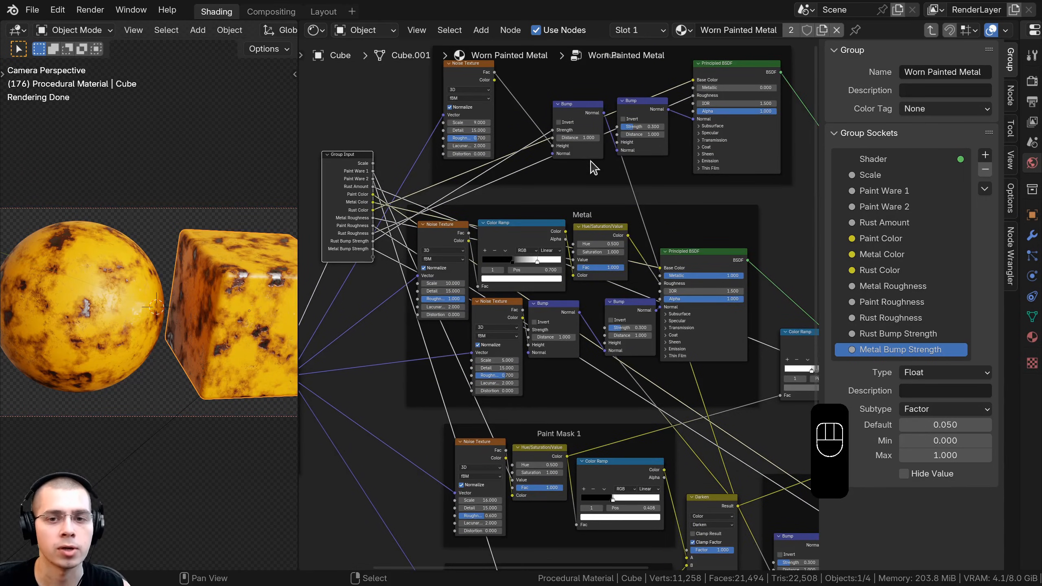
{"action": "left_click", "coordinate": [593, 187]}
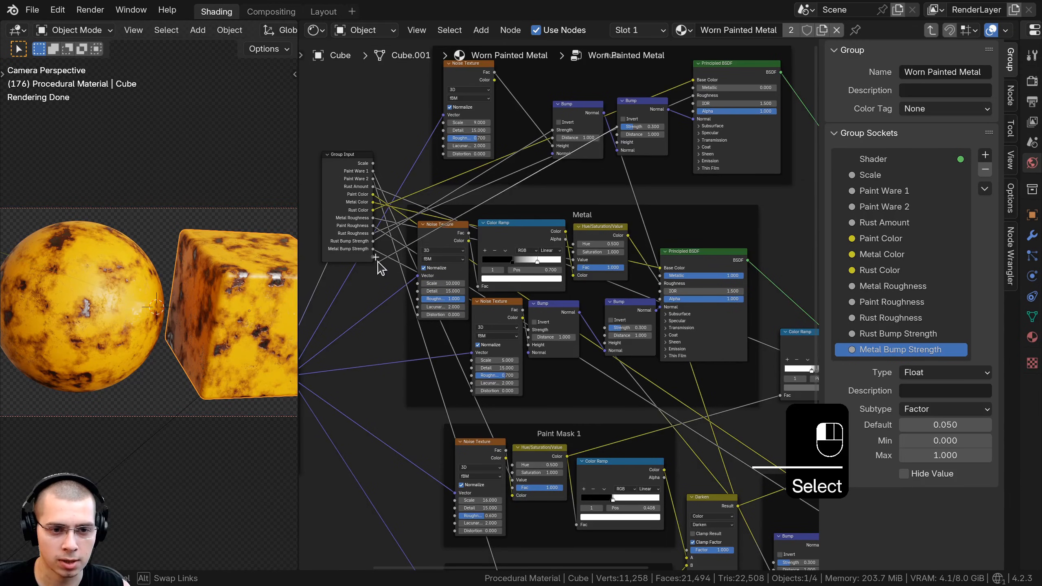
{"action": "left_click_drag", "start_coordinate": [374, 257], "coordinate": [617, 127]}
{"action": "left_click", "coordinate": [629, 309]}
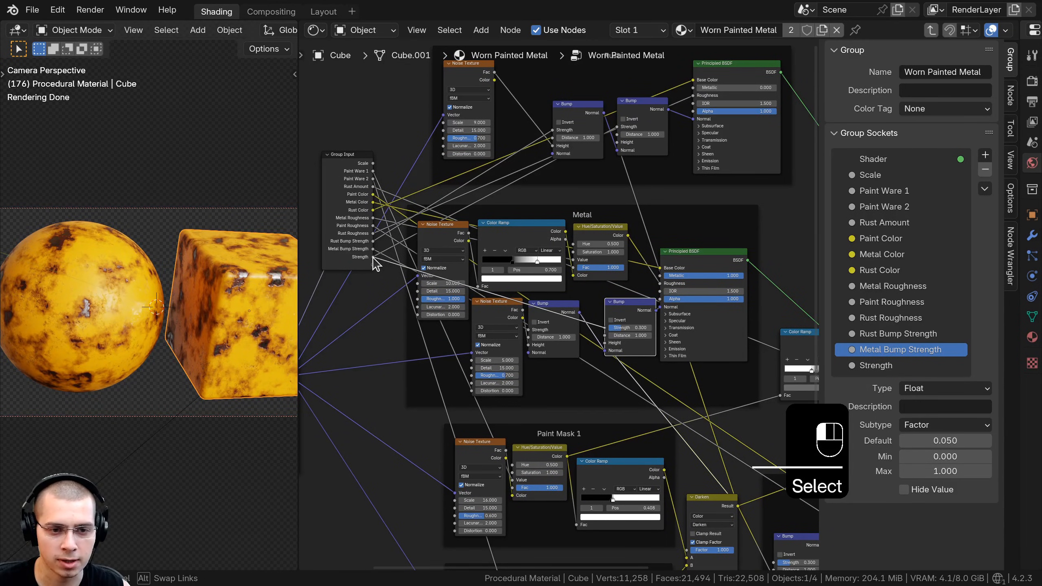
{"action": "left_click_drag", "start_coordinate": [373, 257], "coordinate": [373, 257]}
{"action": "middle_click_drag", "start_coordinate": [788, 545], "coordinate": [656, 377]}
{"action": "left_click", "coordinate": [656, 377]}
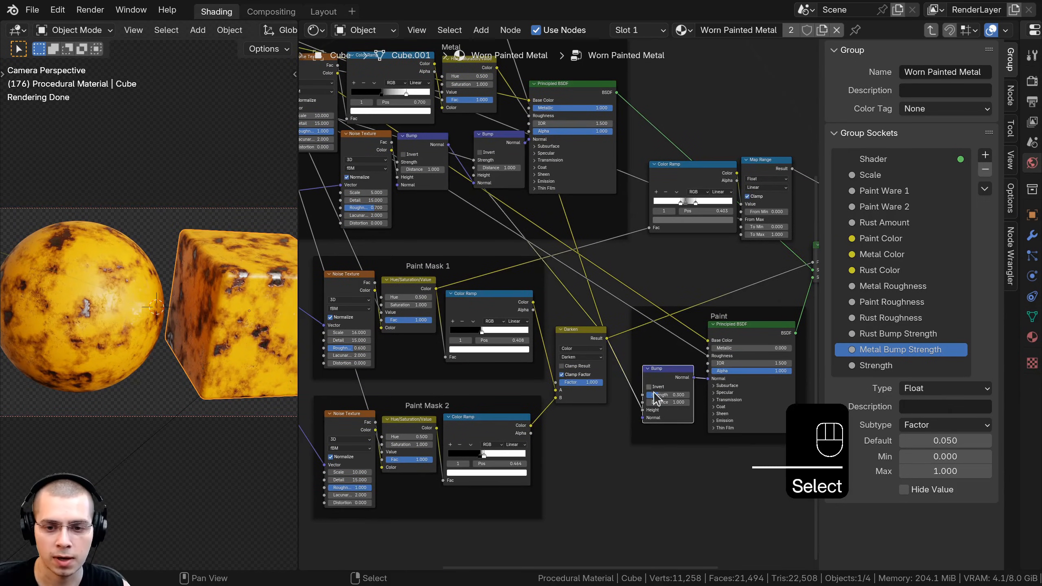
{"action": "left_click_drag", "start_coordinate": [644, 396], "coordinate": [363, 145]}
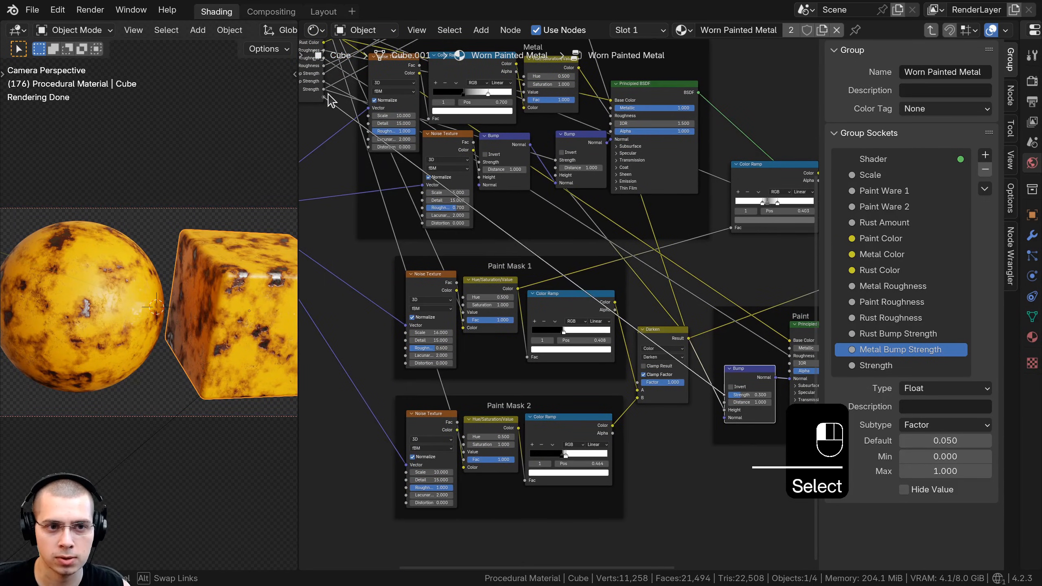
{"action": "left_click_drag", "start_coordinate": [328, 99], "coordinate": [327, 93]}
Step: Rename the new Strength group input as "Worn Bump Strength"
{"action": "left_click", "coordinate": [779, 439]}
{"action": "double_click", "coordinate": [865, 363]}
{"action": "key", "text": "Home"}
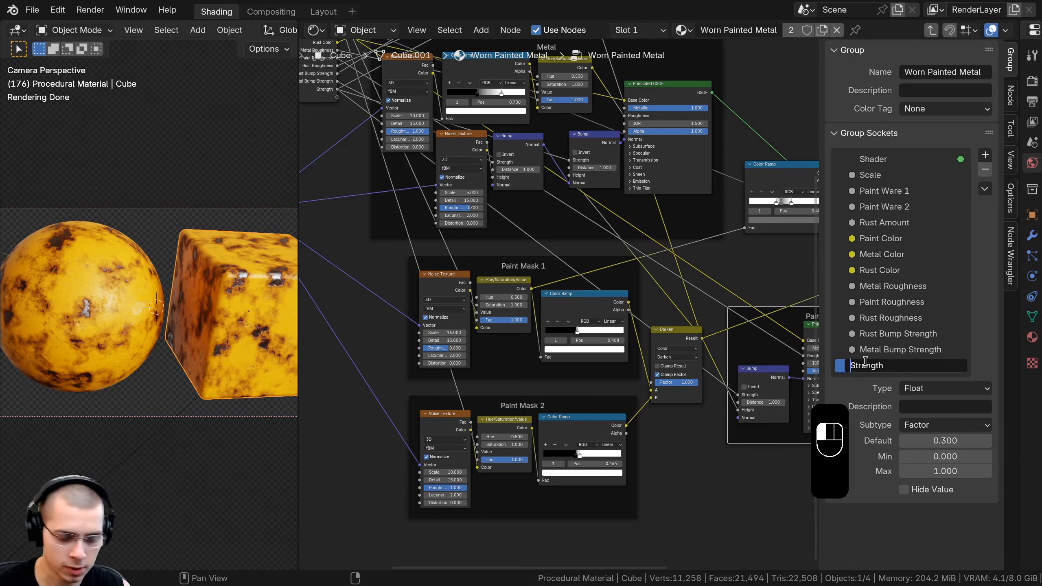
{"action": "type", "text": "Worn "}
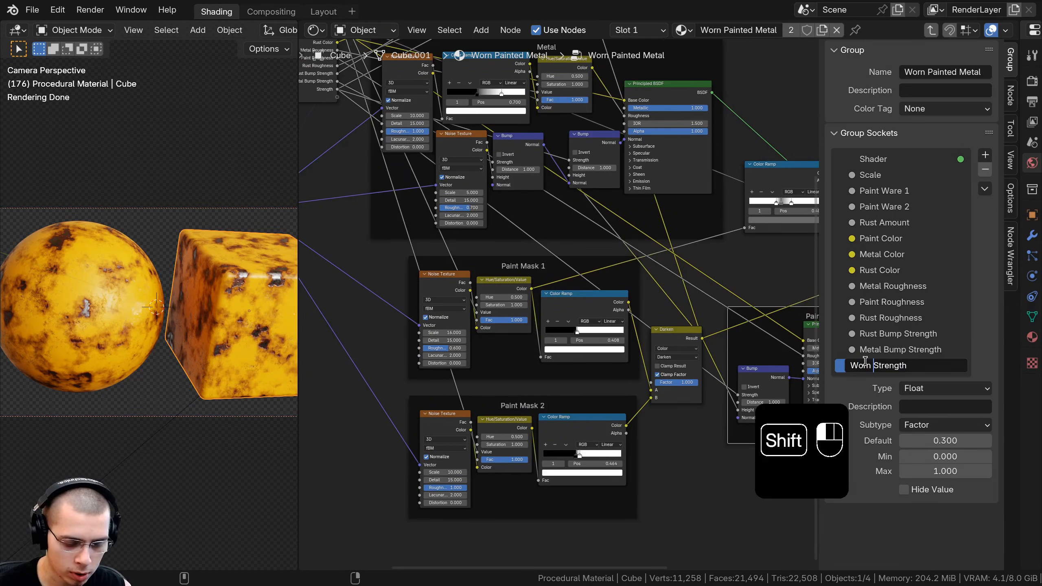
{"action": "type", "text": "Bump"}
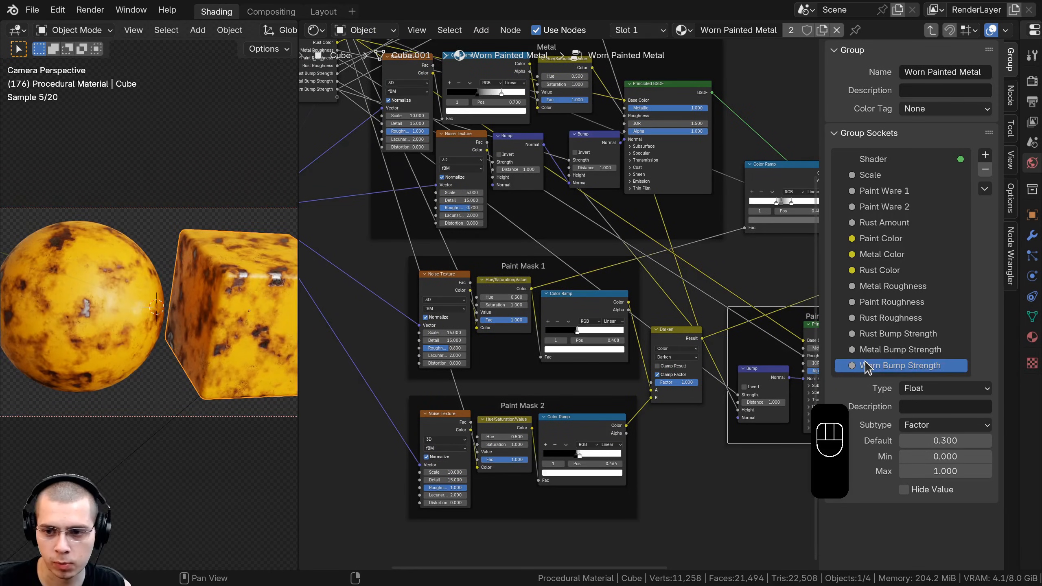
Step: Move the Group Input node out to the left of the Mapping frame
{"action": "scroll", "coordinate": [578, 294], "scroll_direction": "down", "scroll_amount": 7}
{"action": "middle_click_drag", "start_coordinate": [469, 194], "coordinate": [570, 254]}
{"action": "right_click", "coordinate": [503, 204]}
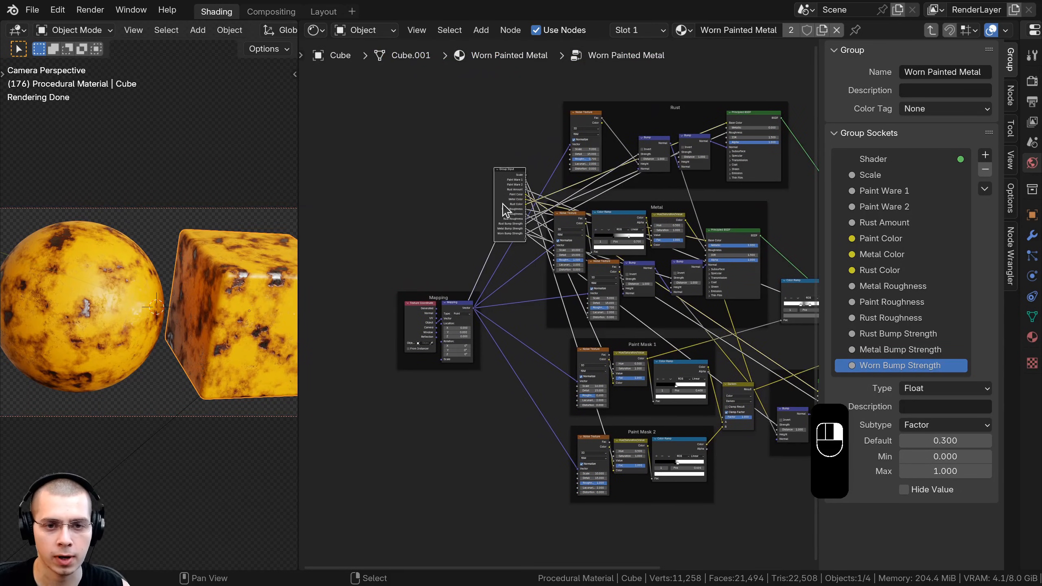
{"action": "key", "text": "g"}
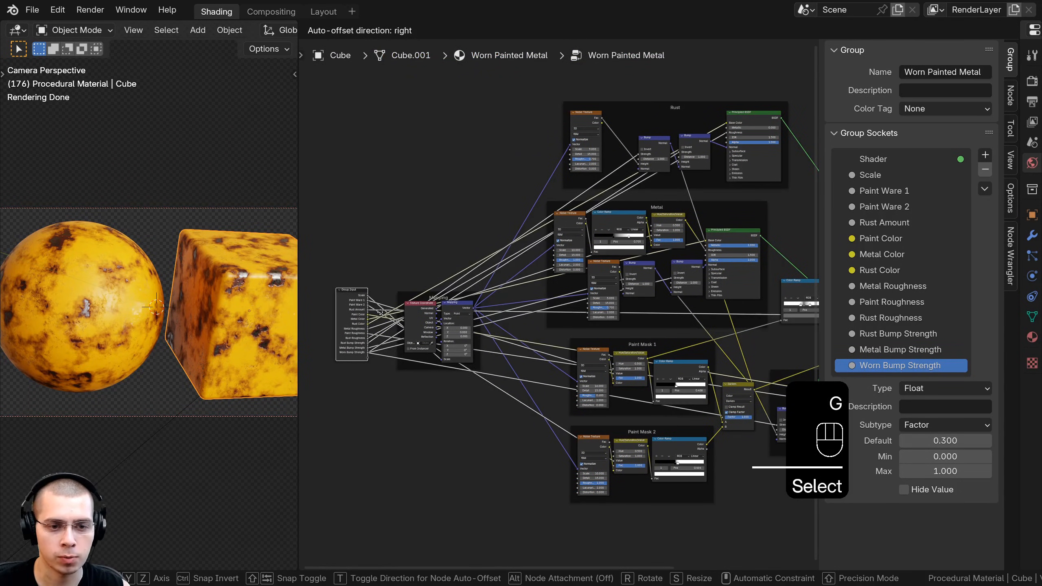
{"action": "left_click", "coordinate": [468, 573]}
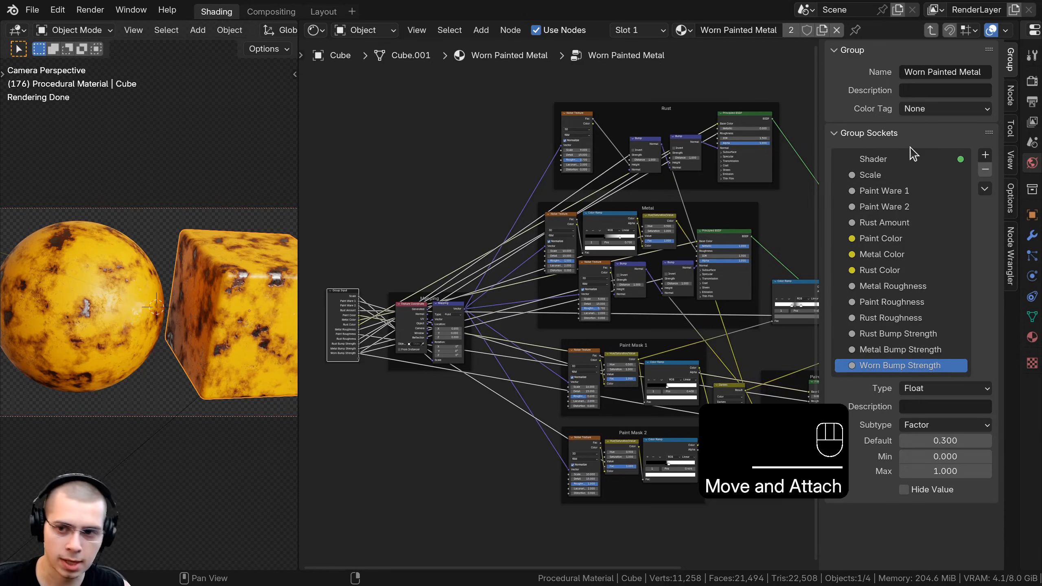
Step: Leave the Worn Painted Metal node group and widen the 3D viewport beside the node editor
{"action": "key", "text": "n"}
{"action": "middle_click_drag", "start_coordinate": [684, 266], "coordinate": [657, 264]}
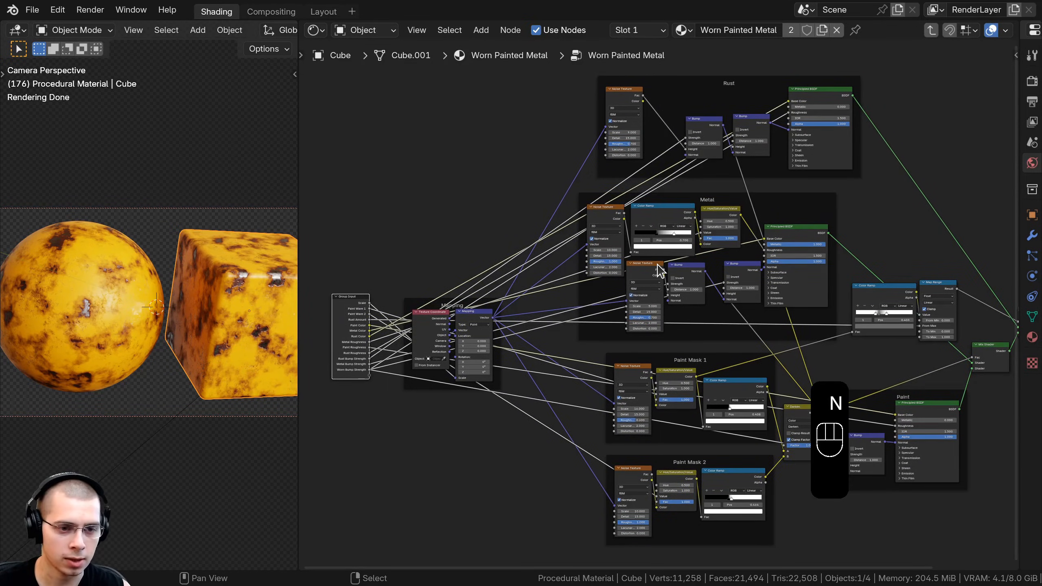
{"action": "key", "text": "Tab"}
{"action": "left_click_drag", "start_coordinate": [298, 242], "coordinate": [490, 251]}
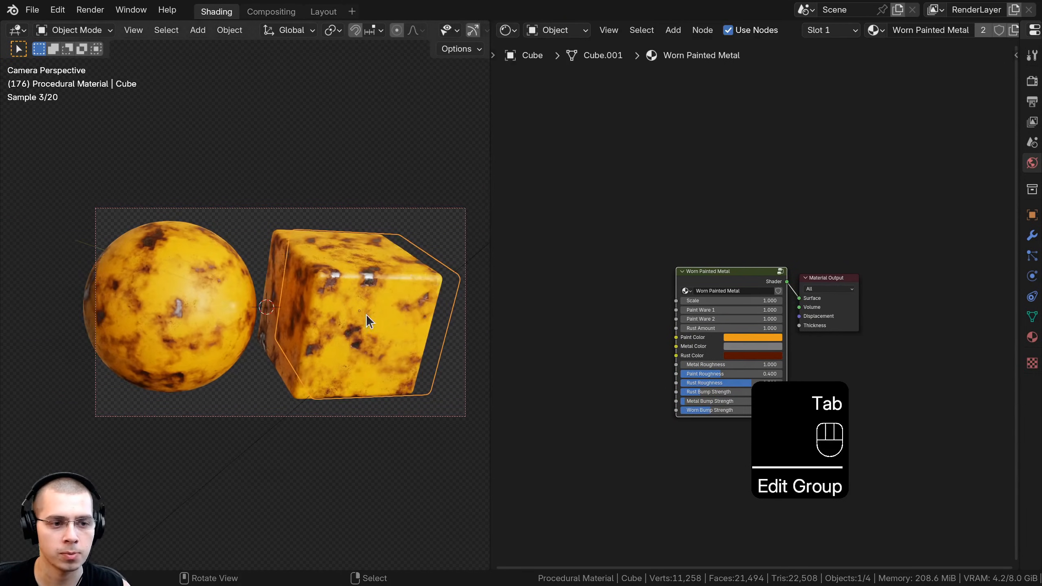
Step: Try out different Scale, Paint Ware and Rust Amount values on the Worn Painted Metal group node
{"action": "middle_click_drag", "start_coordinate": [327, 309], "coordinate": [301, 295], "text": "shift"}
{"action": "scroll", "coordinate": [301, 294], "scroll_direction": "up", "scroll_amount": 2}
{"action": "scroll", "coordinate": [252, 311], "scroll_direction": "up", "scroll_amount": 2}
{"action": "mouse_move", "coordinate": [426, 307]}
{"action": "middle_mouse_down", "text": "shift"}
{"action": "mouse_move", "coordinate": [252, 311]}
{"action": "mouse_move", "coordinate": [367, 312]}
{"action": "mouse_move", "coordinate": [347, 316]}
{"action": "middle_mouse_up", "text": "shift"}
{"action": "scroll", "coordinate": [759, 310], "scroll_direction": "up", "scroll_amount": 5}
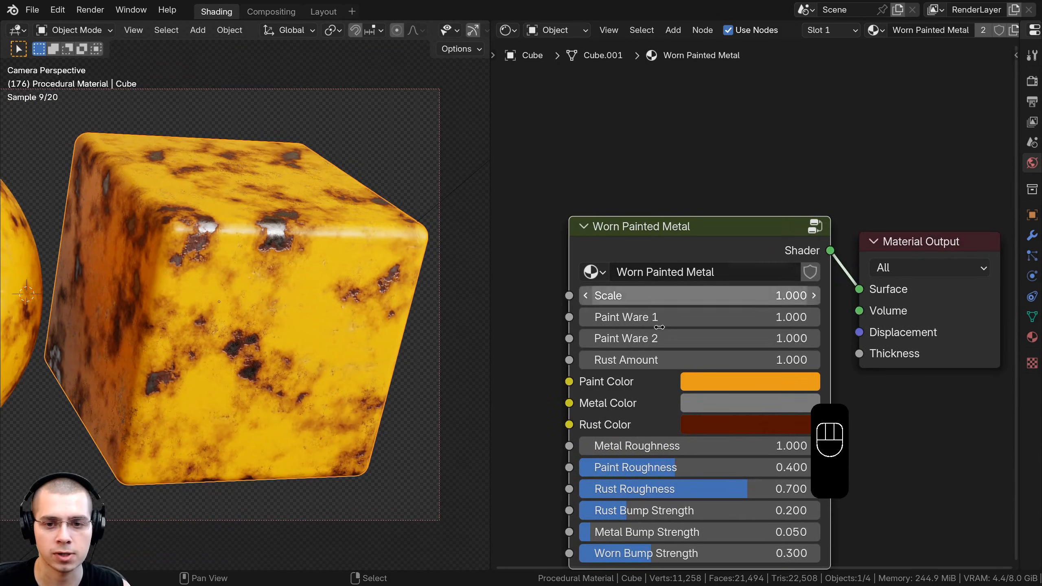
{"action": "middle_click_drag", "start_coordinate": [659, 327], "coordinate": [642, 235]}
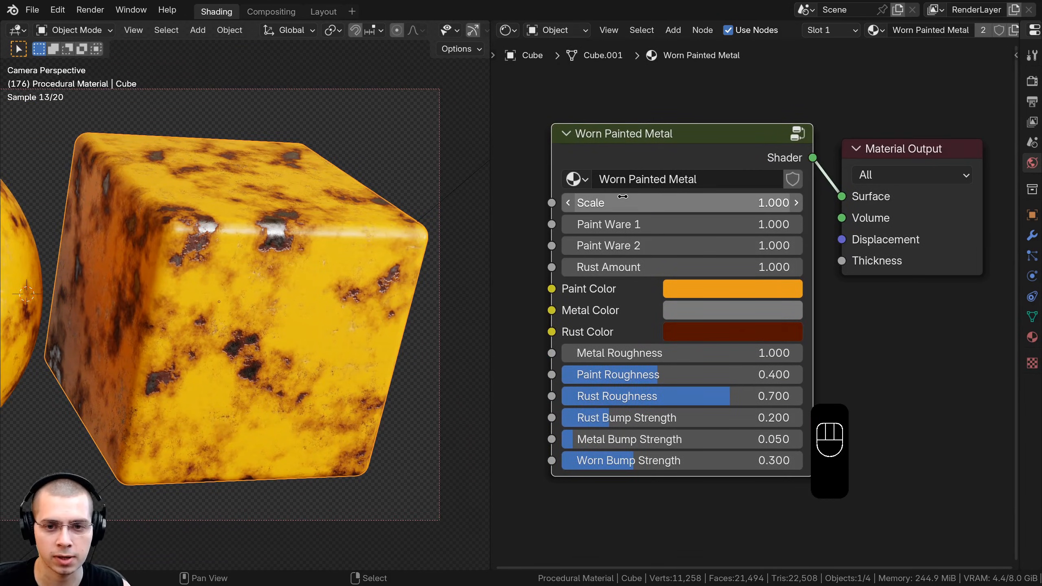
{"action": "mouse_move", "coordinate": [626, 201]}
{"action": "left_mouse_down"}
{"action": "mouse_move", "coordinate": [704, 201]}
{"action": "mouse_move", "coordinate": [626, 201]}
{"action": "mouse_move", "coordinate": [647, 224]}
{"action": "mouse_move", "coordinate": [681, 224]}
{"action": "mouse_move", "coordinate": [635, 224]}
{"action": "mouse_move", "coordinate": [634, 267]}
{"action": "mouse_move", "coordinate": [613, 267]}
{"action": "mouse_move", "coordinate": [638, 267]}
{"action": "left_mouse_up"}
{"action": "middle_click_drag", "start_coordinate": [617, 324], "coordinate": [613, 308]}
Step: Try out other Paint Color and Metal Color choices and open the Rust Color picker, discarding the changes
{"action": "left_click", "coordinate": [716, 274]}
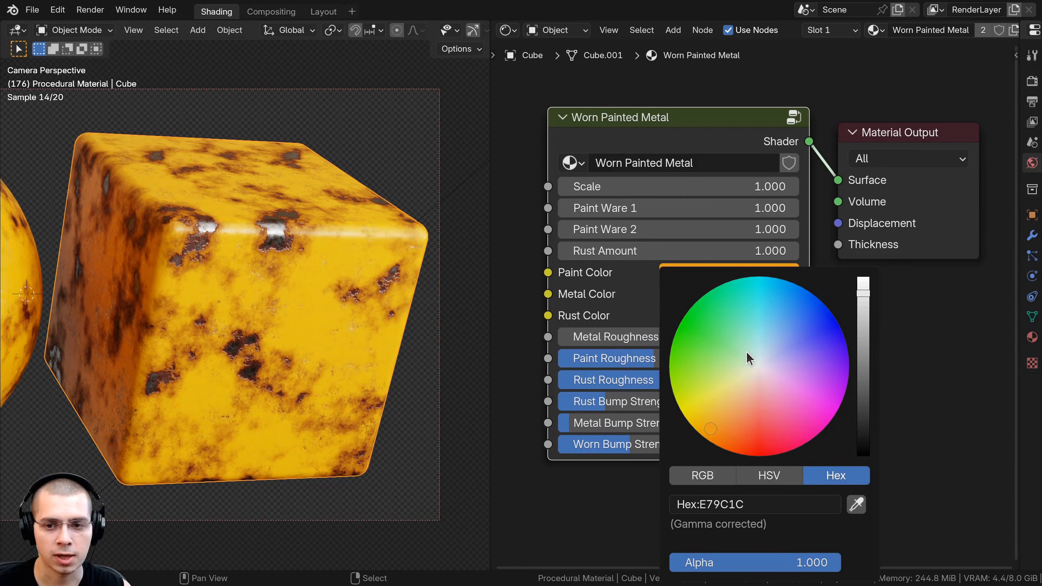
{"action": "mouse_move", "coordinate": [746, 351]}
{"action": "left_mouse_down"}
{"action": "mouse_move", "coordinate": [742, 315]}
{"action": "mouse_move", "coordinate": [747, 324]}
{"action": "left_mouse_up"}
{"action": "key", "text": "Escape"}
{"action": "left_click", "coordinate": [728, 288]}
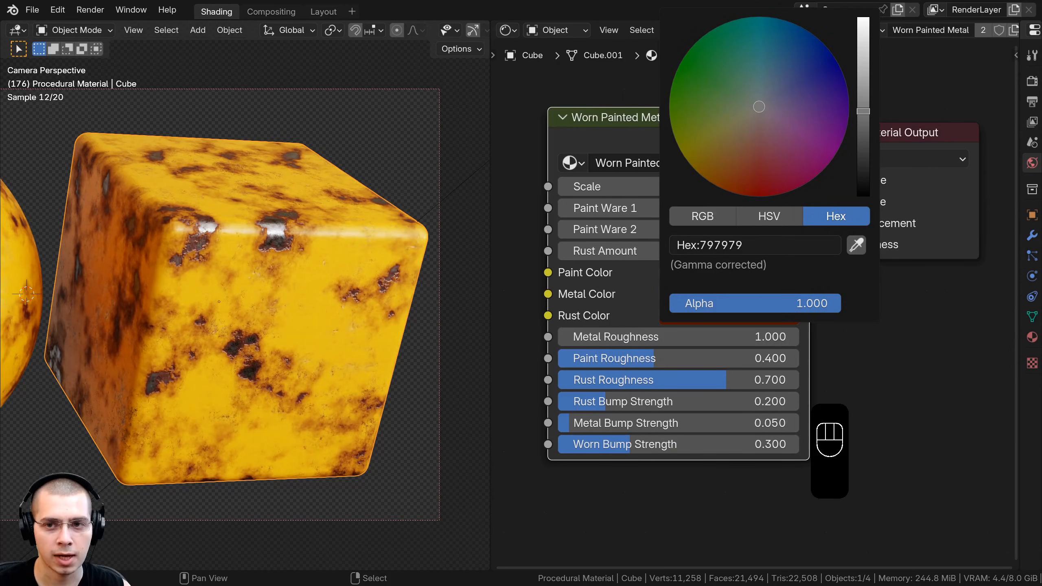
{"action": "left_click_drag", "start_coordinate": [768, 69], "coordinate": [695, 170]}
{"action": "key", "text": "Escape"}
{"action": "left_click", "coordinate": [736, 317]}
{"action": "key", "text": "Escape"}
Step: Try out different roughness and bump strength values on the group node, keeping the original settings
{"action": "mouse_move", "coordinate": [647, 338]}
{"action": "left_mouse_down", "text": "shift"}
{"action": "mouse_move", "coordinate": [673, 337]}
{"action": "mouse_move", "coordinate": [650, 361]}
{"action": "mouse_move", "coordinate": [618, 358]}
{"action": "mouse_move", "coordinate": [668, 379]}
{"action": "mouse_move", "coordinate": [623, 400]}
{"action": "mouse_move", "coordinate": [681, 401]}
{"action": "mouse_move", "coordinate": [736, 423]}
{"action": "mouse_move", "coordinate": [693, 427]}
{"action": "left_mouse_up", "text": "shift"}
{"action": "right_click", "coordinate": [618, 357]}
{"action": "left_click_drag", "start_coordinate": [593, 444], "coordinate": [679, 446]}
{"action": "right_click", "coordinate": [679, 446]}
Step: Move the Worn Painted Metal node slightly closer to the Material Output node and bring both sphere and cube into view
{"action": "left_click", "coordinate": [661, 137]}
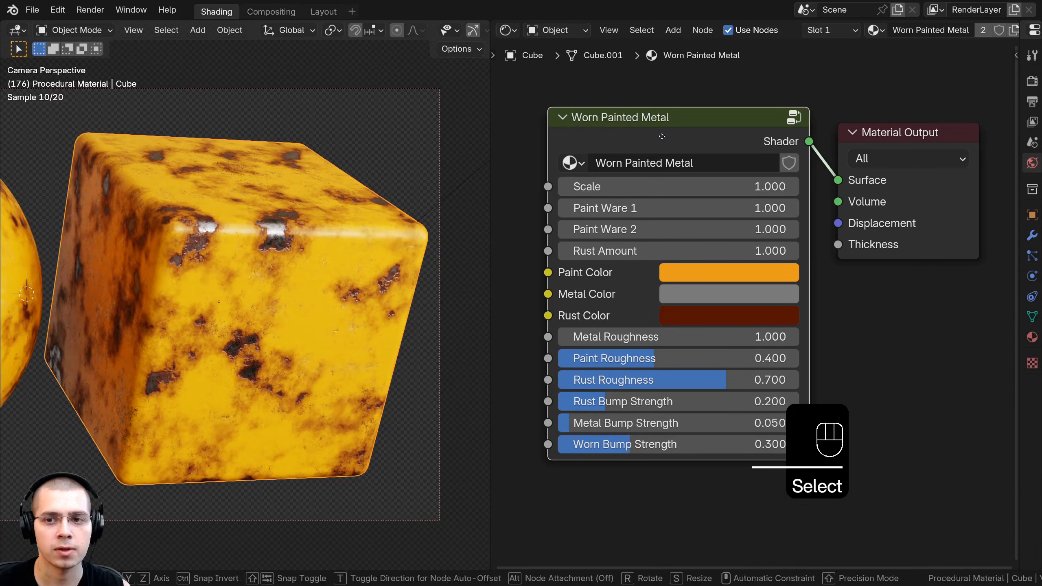
{"action": "left_click_drag", "start_coordinate": [662, 136], "coordinate": [684, 141]}
{"action": "scroll", "coordinate": [242, 291], "scroll_direction": "down", "scroll_amount": 4}
{"action": "middle_click_drag", "start_coordinate": [224, 299], "coordinate": [341, 293], "text": "shift"}
{"action": "scroll", "coordinate": [292, 301], "scroll_direction": "up", "scroll_amount": 1}
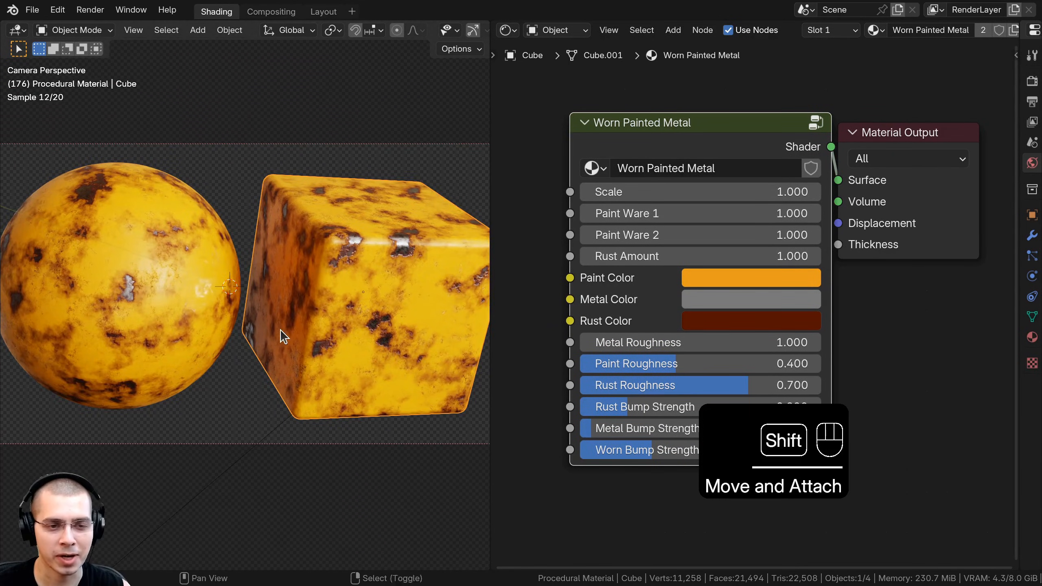
{"action": "middle_click_drag", "start_coordinate": [280, 329], "coordinate": [265, 332], "text": "shift"}
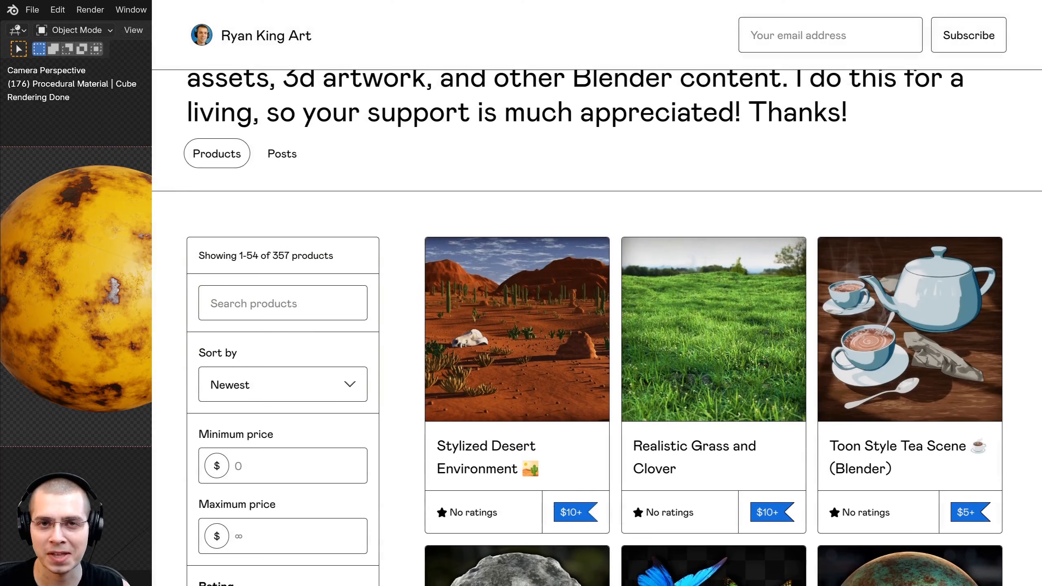